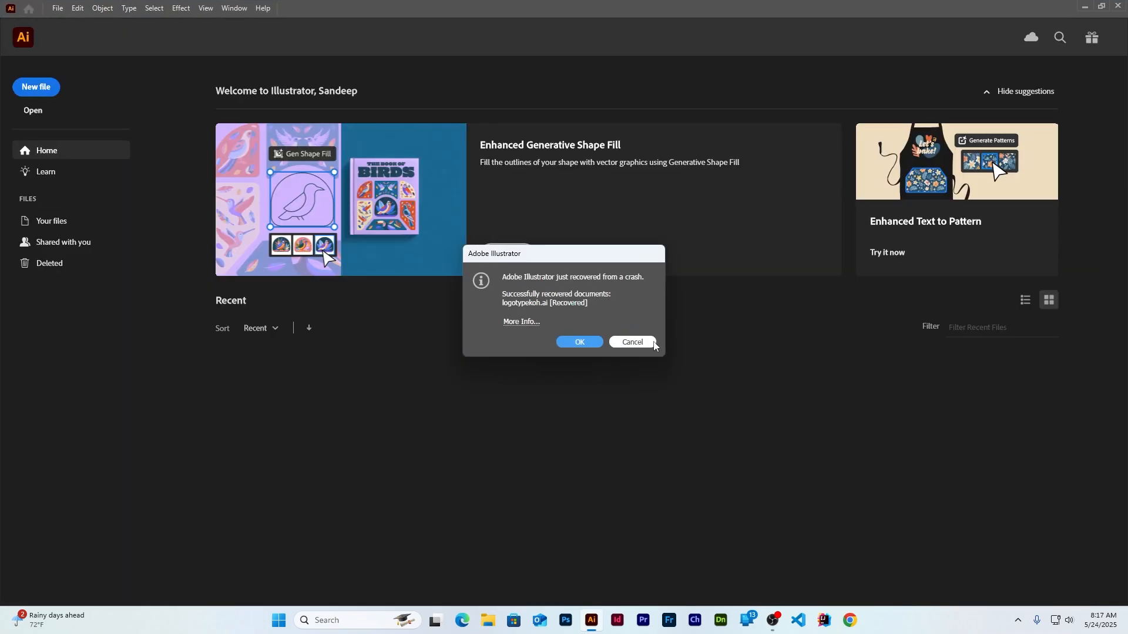
Dismiss the recovery notice and open logotypekoh.ai, closing the missing fonts warning
{"action": "left_click", "coordinate": [647, 343]}
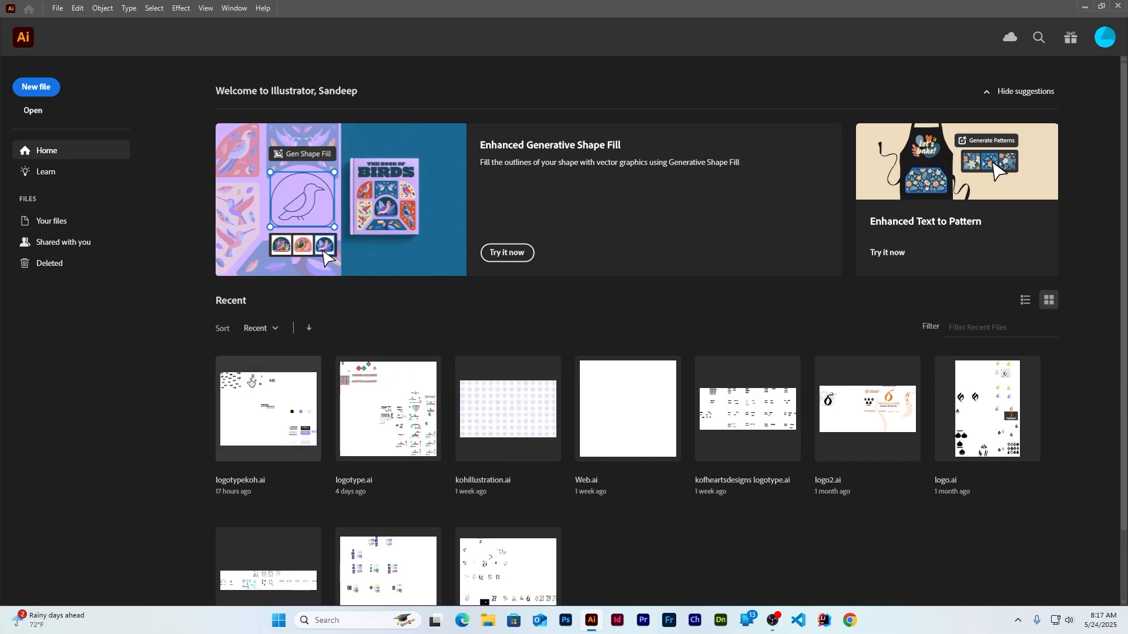
{"action": "left_click", "coordinate": [264, 419]}
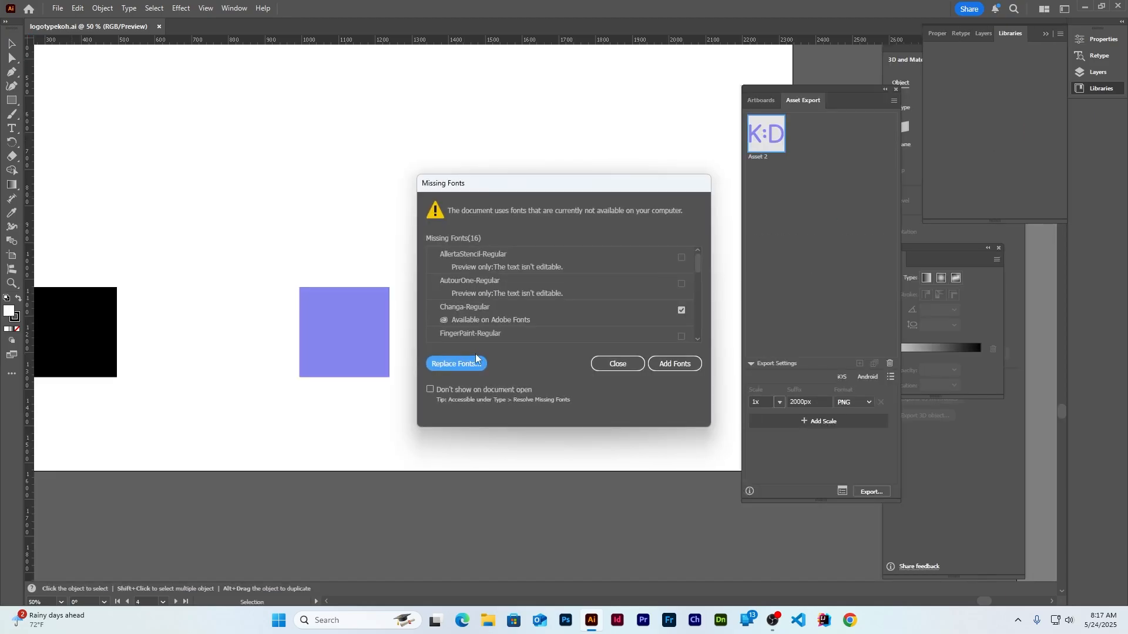
{"action": "left_click", "coordinate": [616, 363]}
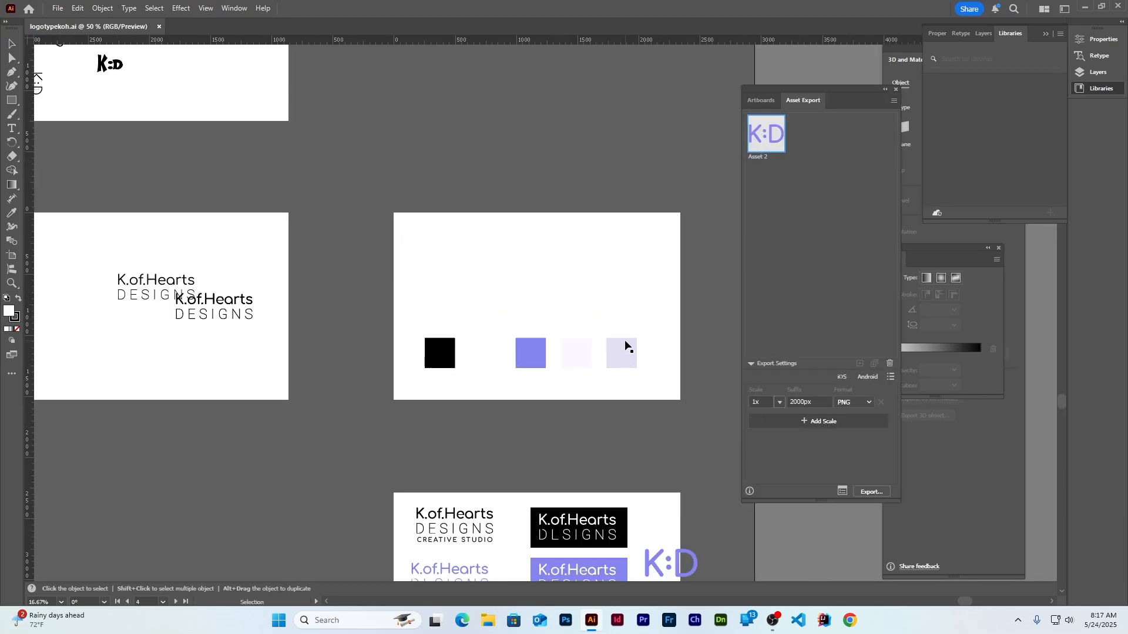
Start a new 1920 × 1080 px Web-Large document
{"action": "scroll", "coordinate": [626, 347], "scroll_direction": "down", "scroll_amount": 2, "text": "alt"}
{"action": "scroll", "coordinate": [646, 569], "scroll_direction": "up", "scroll_amount": 4, "text": "alt"}
{"action": "scroll", "coordinate": [524, 440], "scroll_direction": "up", "scroll_amount": 1, "text": "alt"}
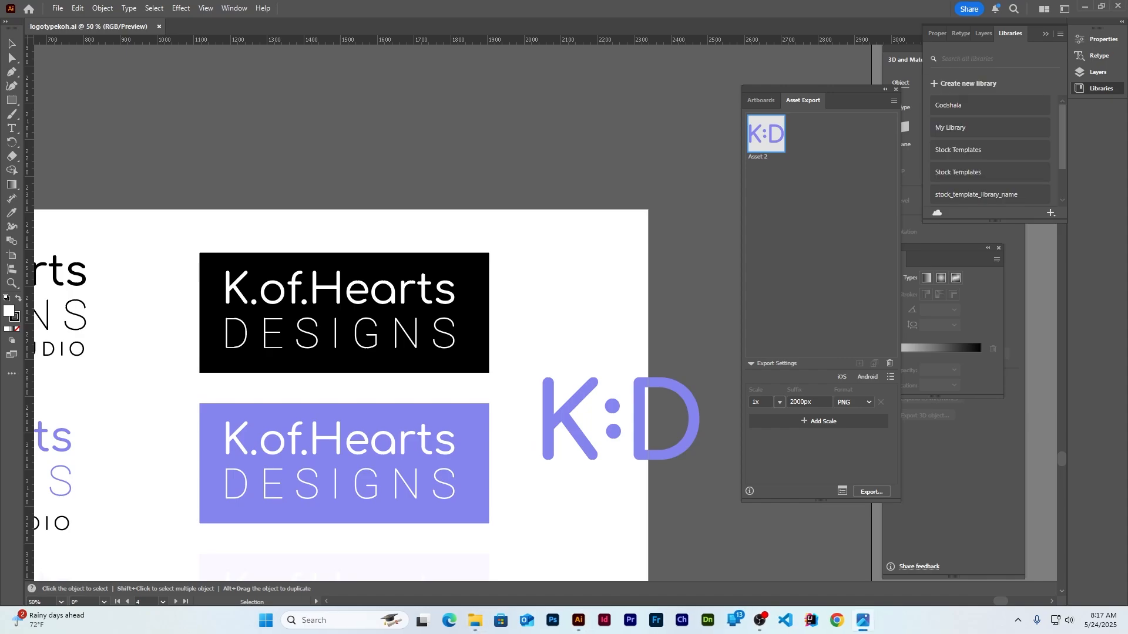
{"action": "left_click", "coordinate": [57, 8]}
{"action": "left_click", "coordinate": [84, 33]}
Create the blank document and draw a stroke-less rectangle covering the whole artboard
{"action": "left_click", "coordinate": [795, 415]}
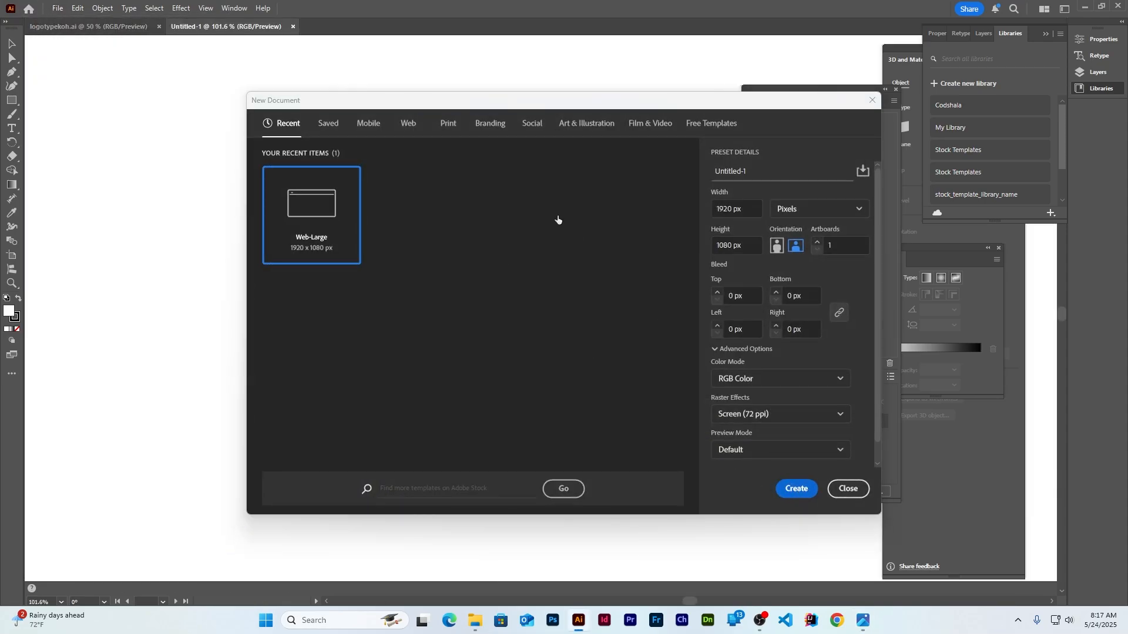
{"action": "key", "text": "ctrl+minus"}
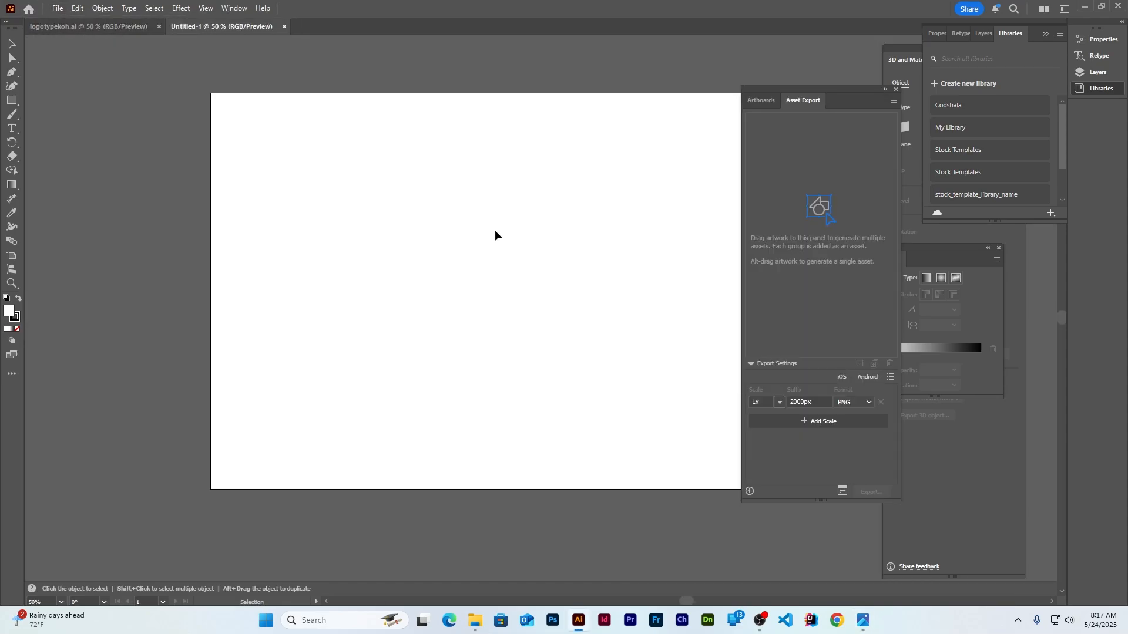
{"action": "scroll", "coordinate": [495, 235], "scroll_direction": "up", "scroll_amount": 1}
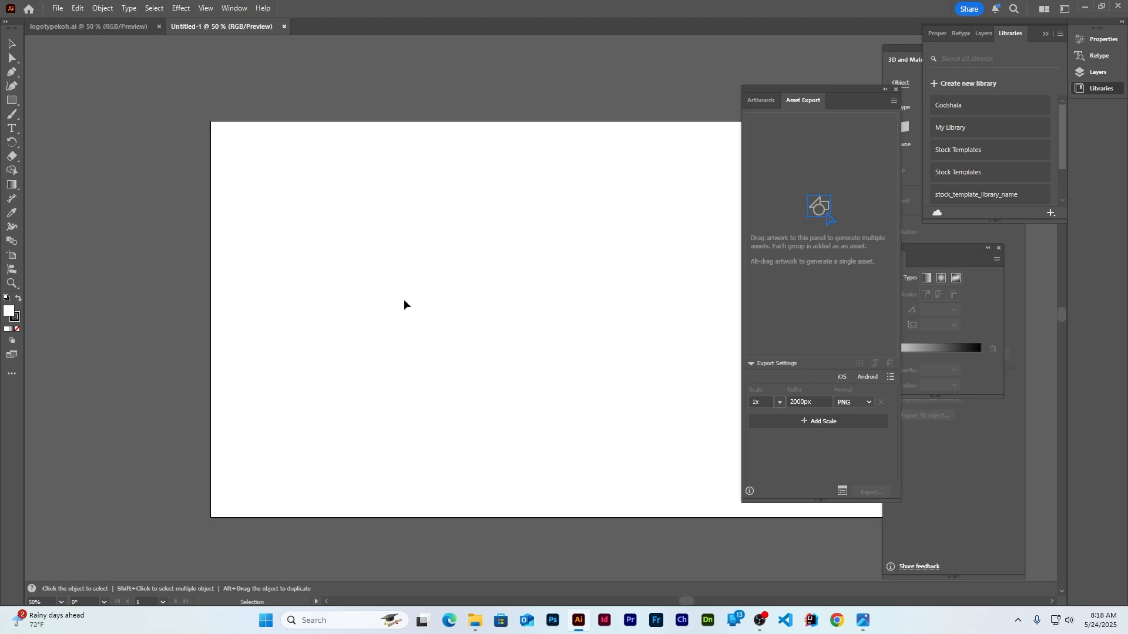
{"action": "scroll", "coordinate": [404, 305], "scroll_direction": "right", "scroll_amount": 3}
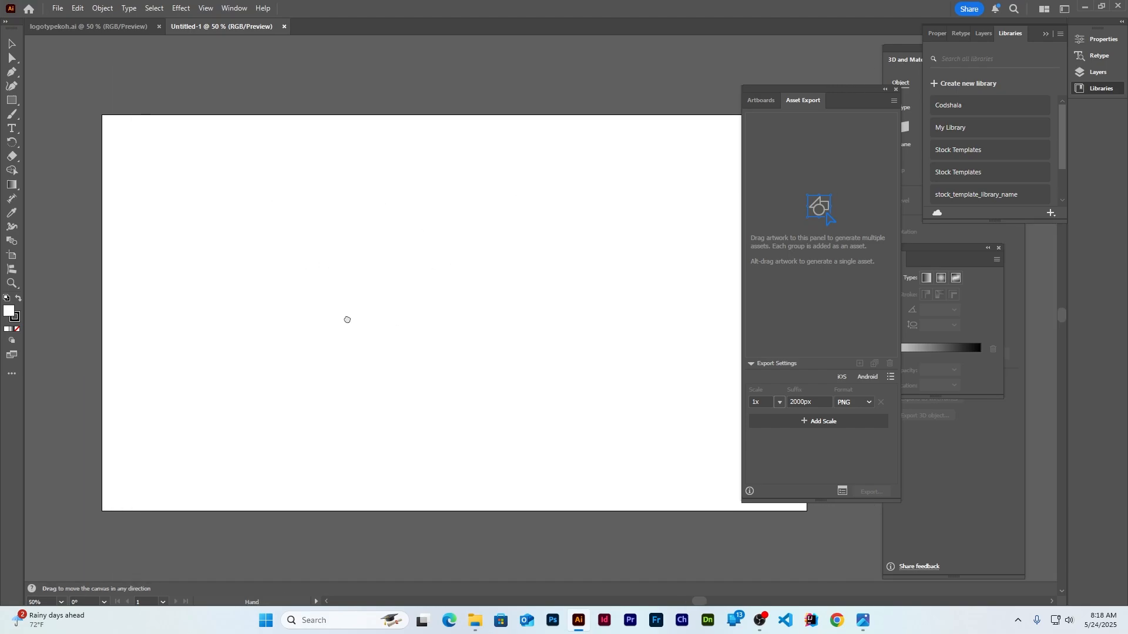
{"action": "left_click", "coordinate": [12, 102]}
{"action": "left_click", "coordinate": [17, 330]}
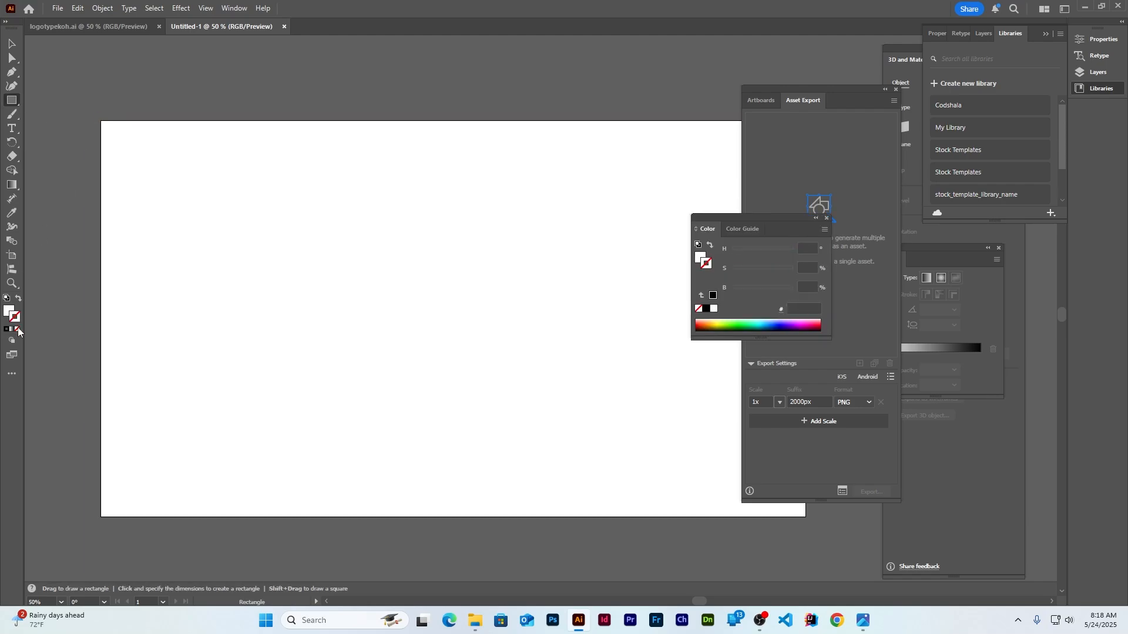
{"action": "left_click", "coordinate": [9, 310]}
{"action": "left_click_drag", "start_coordinate": [102, 121], "coordinate": [805, 516]}
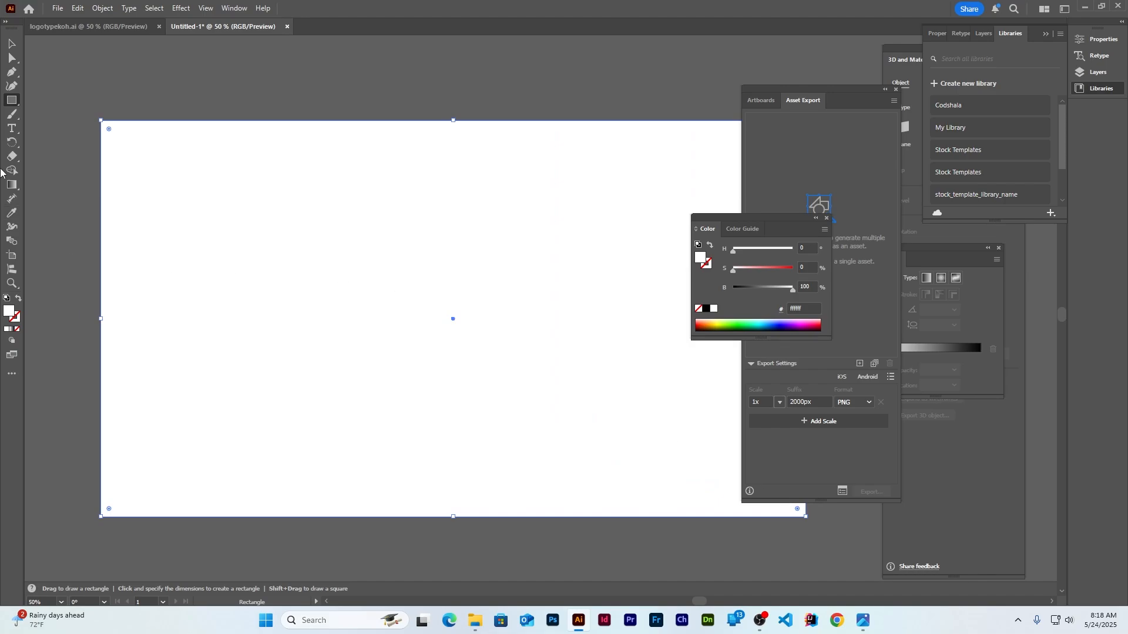
Look up the brand purple hex 8685ef in the logotypekoh.ai document
{"action": "key", "text": "ctrl+Tab"}
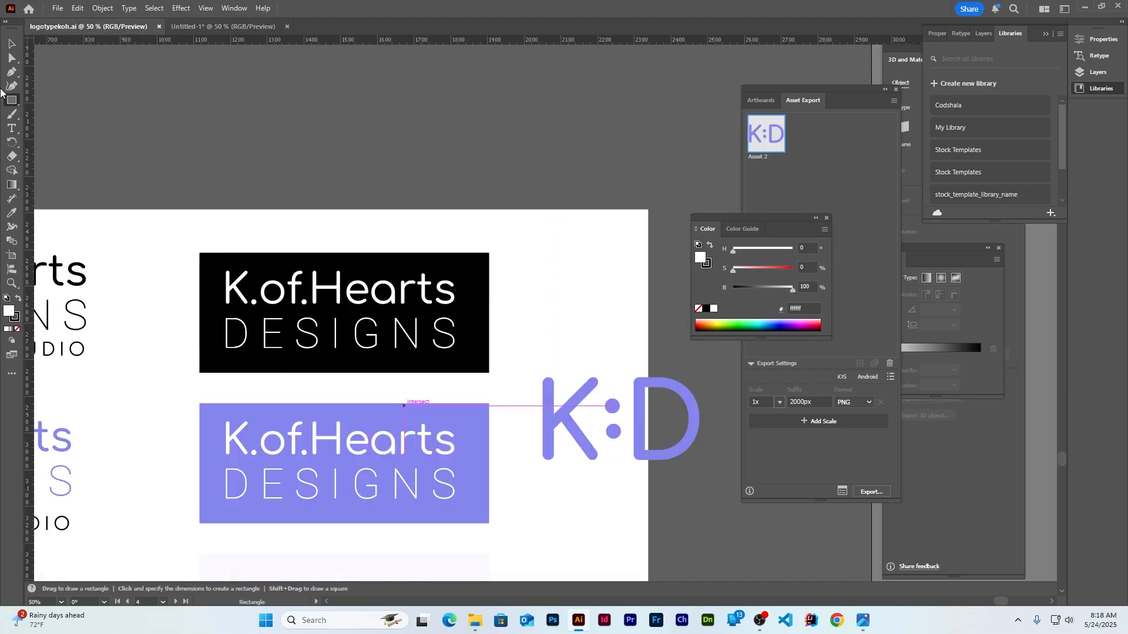
{"action": "left_click", "coordinate": [12, 44]}
{"action": "left_click", "coordinate": [380, 411]}
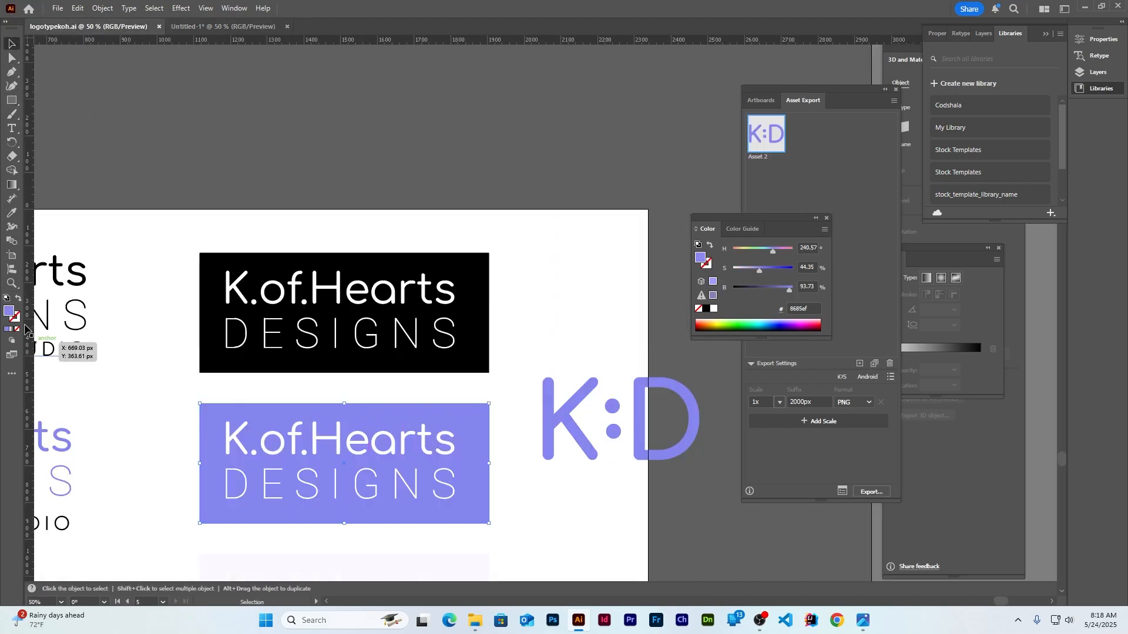
{"action": "double_click", "coordinate": [9, 311]}
{"action": "key", "text": "ctrl+c"}
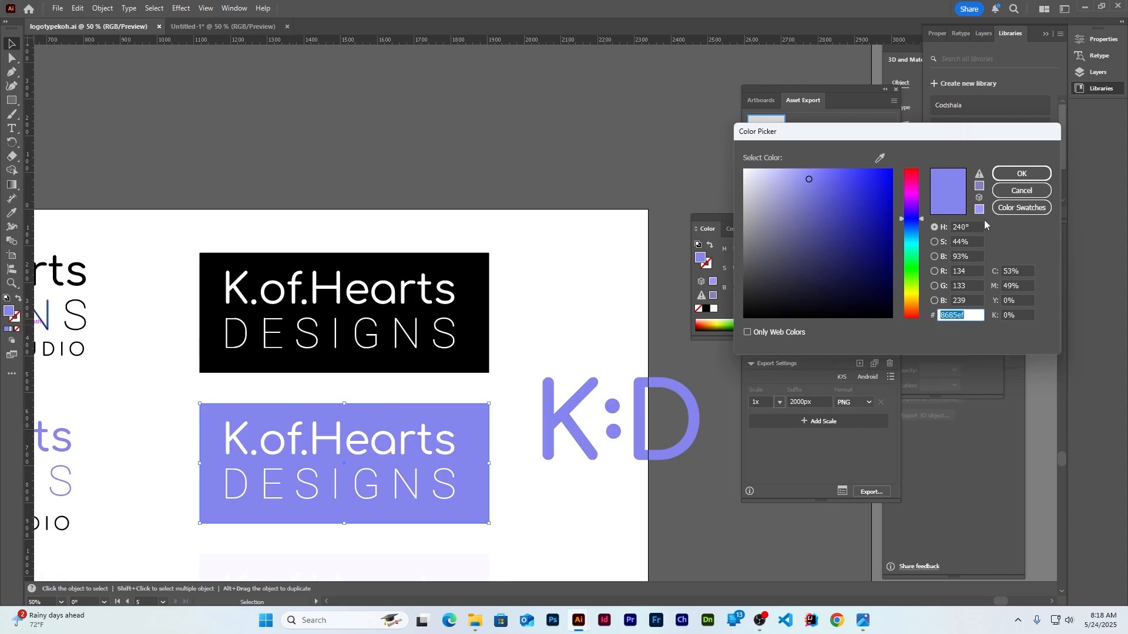
{"action": "left_click", "coordinate": [1021, 173]}
Fill the background rectangle with #8685ef
{"action": "left_click", "coordinate": [223, 27]}
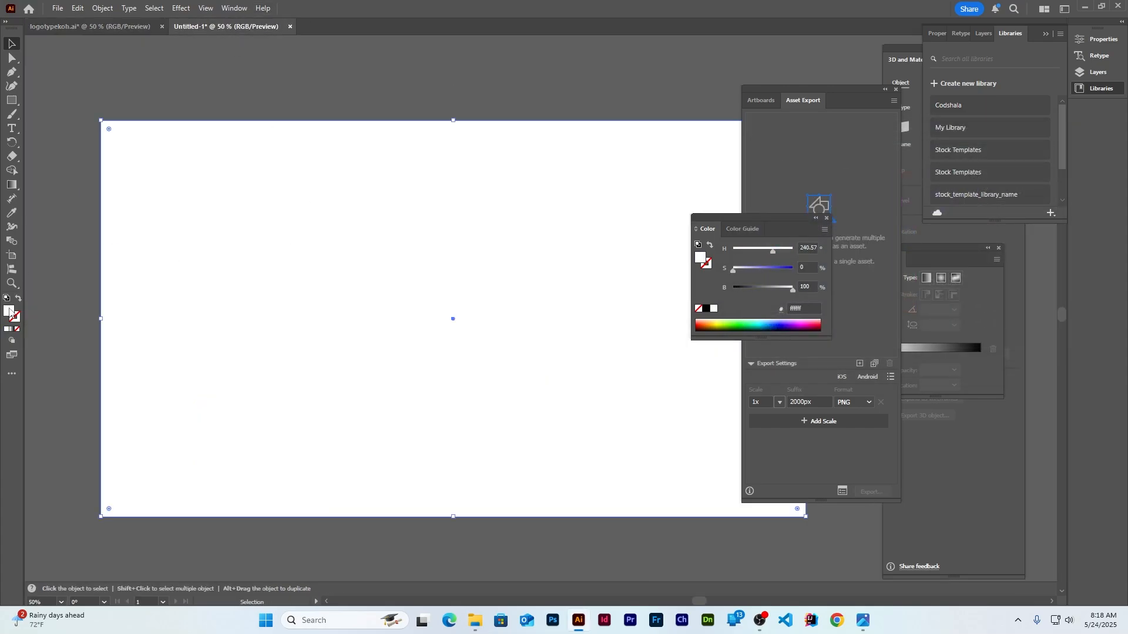
{"action": "double_click", "coordinate": [9, 312]}
{"action": "key", "text": "ctrl+v"}
{"action": "left_click", "coordinate": [1021, 173]}
{"action": "left_click", "coordinate": [457, 92]}
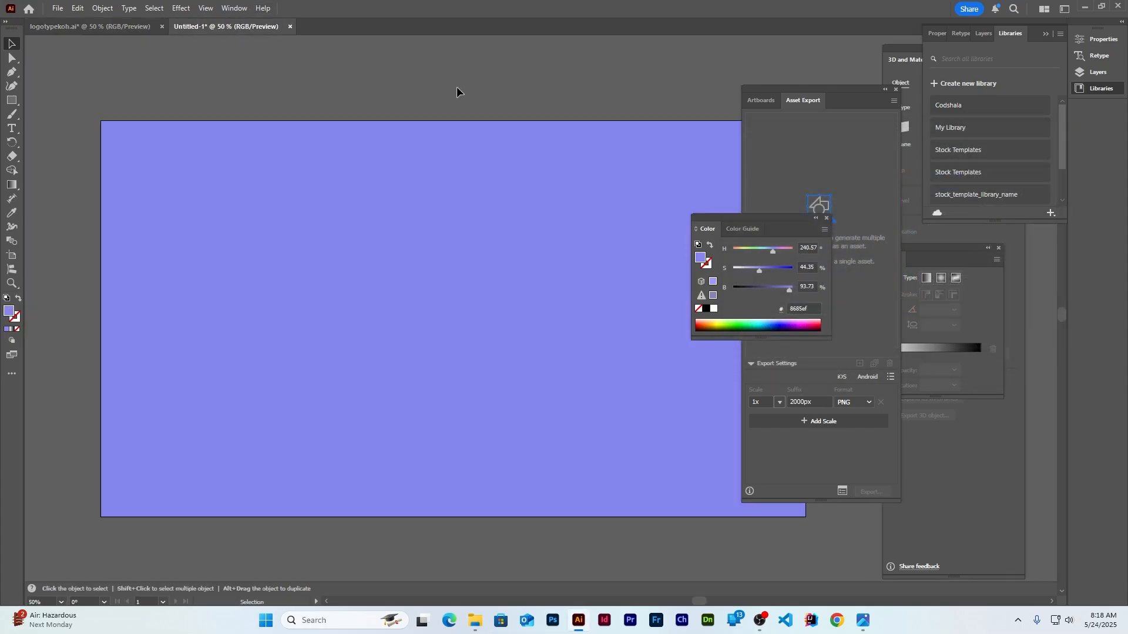
Bring the K:D logo into the new document, recolour it #ffffff and nudge it into place
{"action": "left_click", "coordinate": [103, 27]}
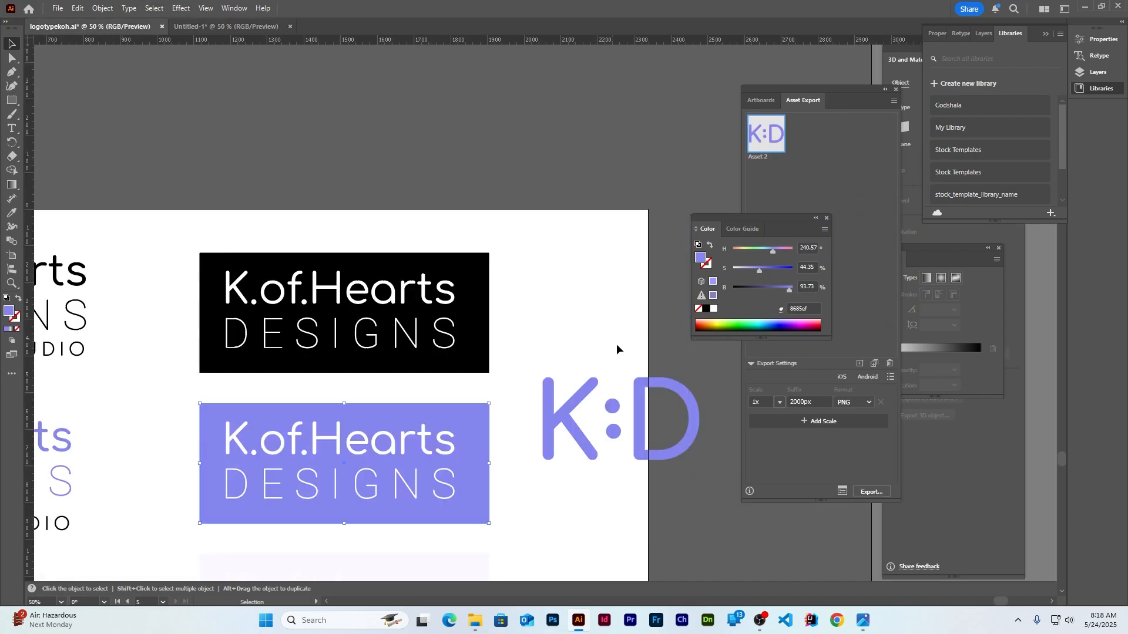
{"action": "left_click", "coordinate": [582, 433]}
{"action": "left_click_drag", "start_coordinate": [582, 433], "coordinate": [411, 323]}
{"action": "double_click", "coordinate": [9, 311]}
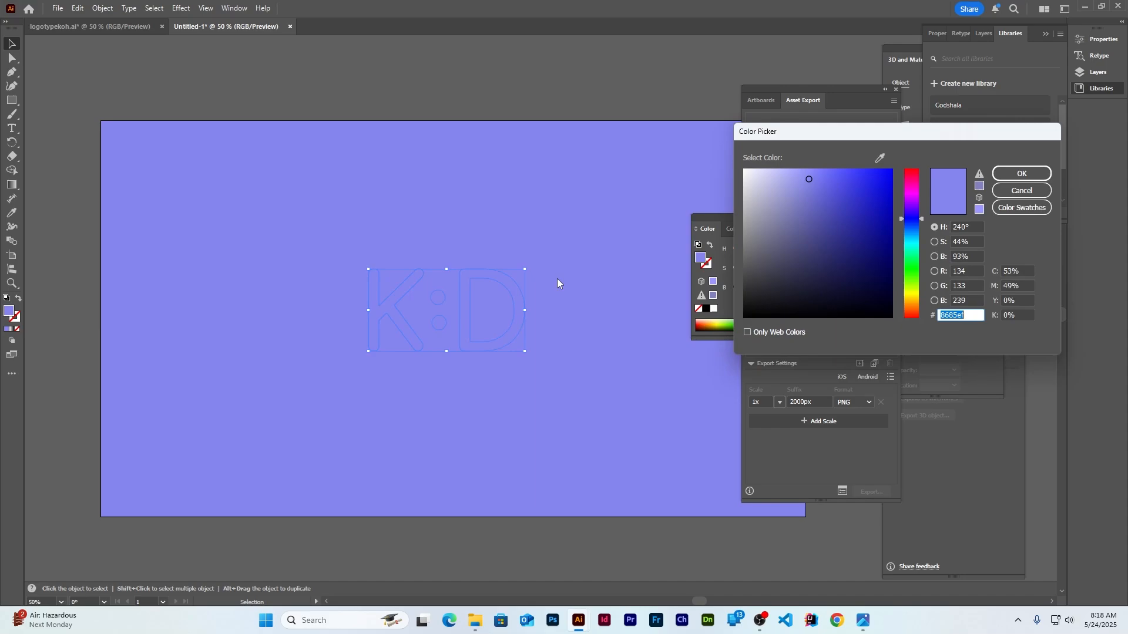
{"action": "type", "text": "cdcdd1"}
{"action": "left_click_drag", "start_coordinate": [755, 192], "coordinate": [702, 81]}
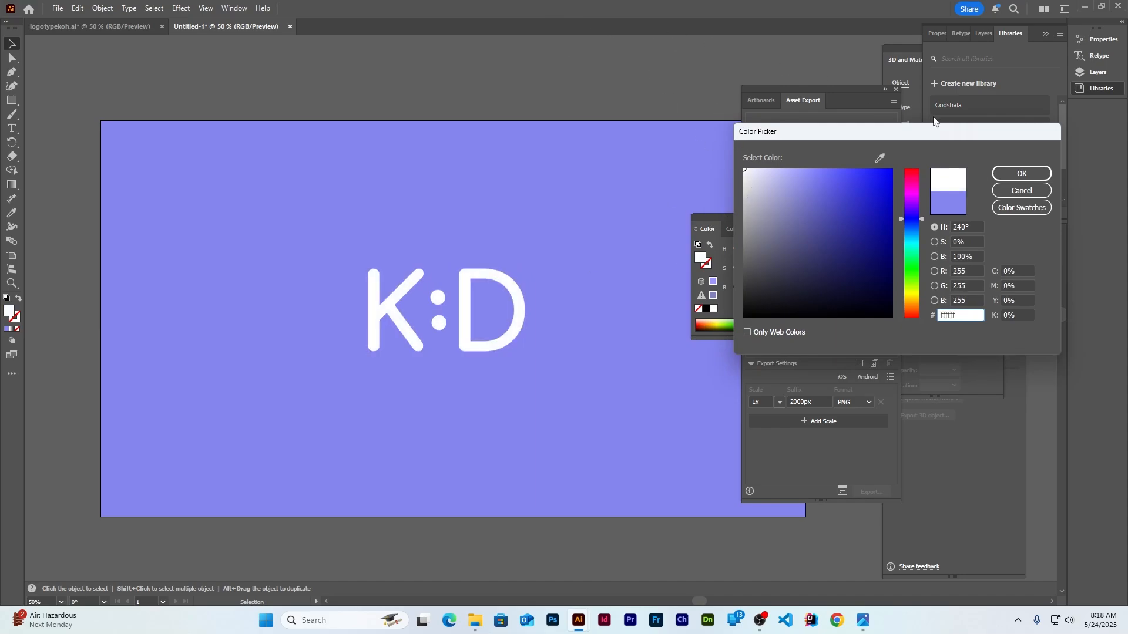
{"action": "left_click", "coordinate": [1022, 173]}
{"action": "left_click_drag", "start_coordinate": [479, 308], "coordinate": [469, 341]}
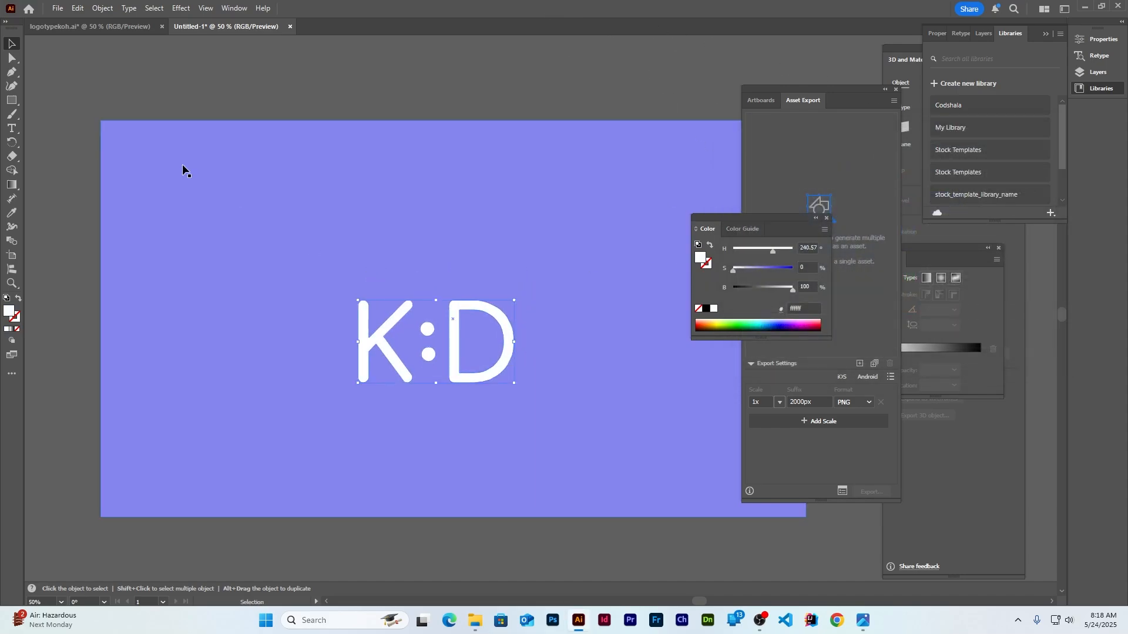
Apply the 3D and Materials effect to the K:D logo and close the cluttering panels
{"action": "left_click", "coordinate": [153, 9]}
{"action": "mouse_move", "coordinate": [181, 8]}
{"action": "mouse_move", "coordinate": [235, 75]}
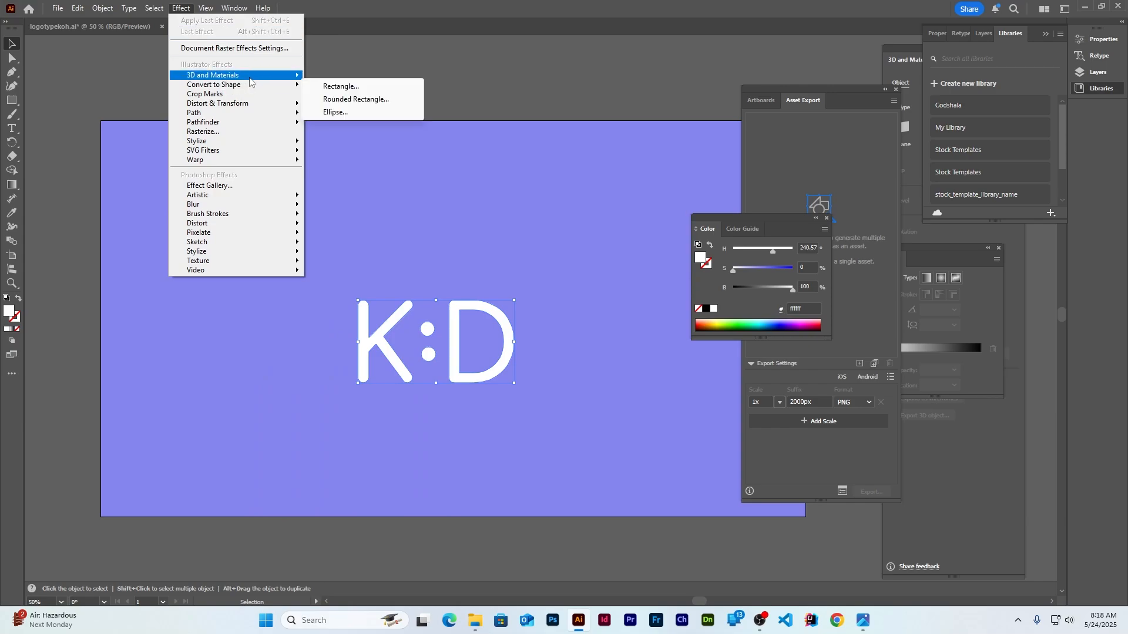
{"action": "left_click", "coordinate": [370, 78]}
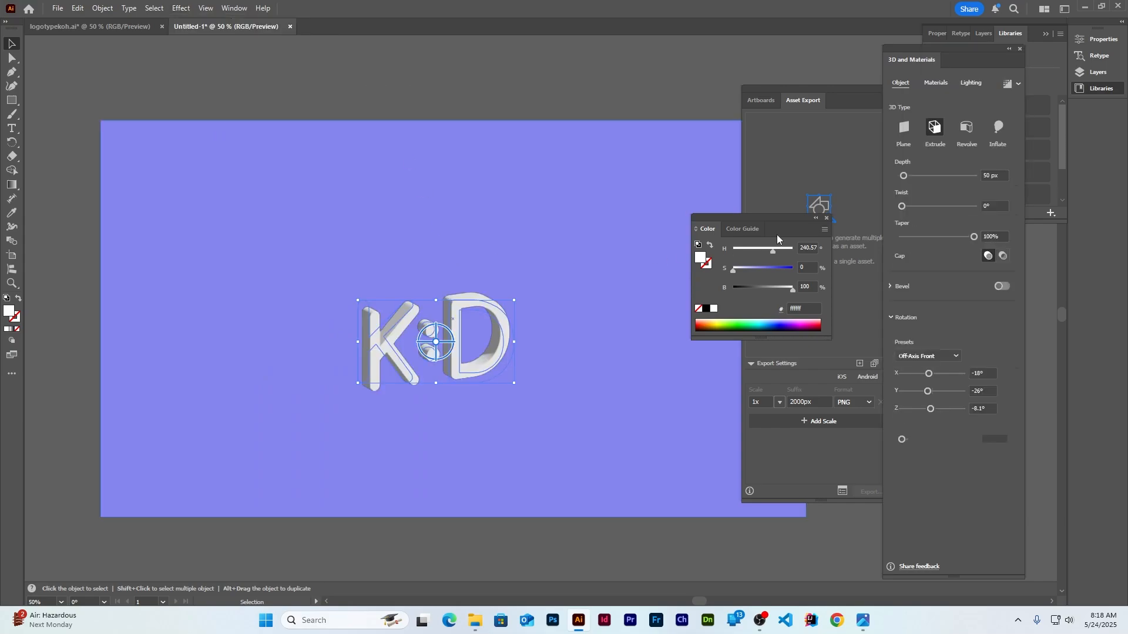
{"action": "left_click", "coordinate": [853, 107]}
{"action": "left_click", "coordinate": [895, 91]}
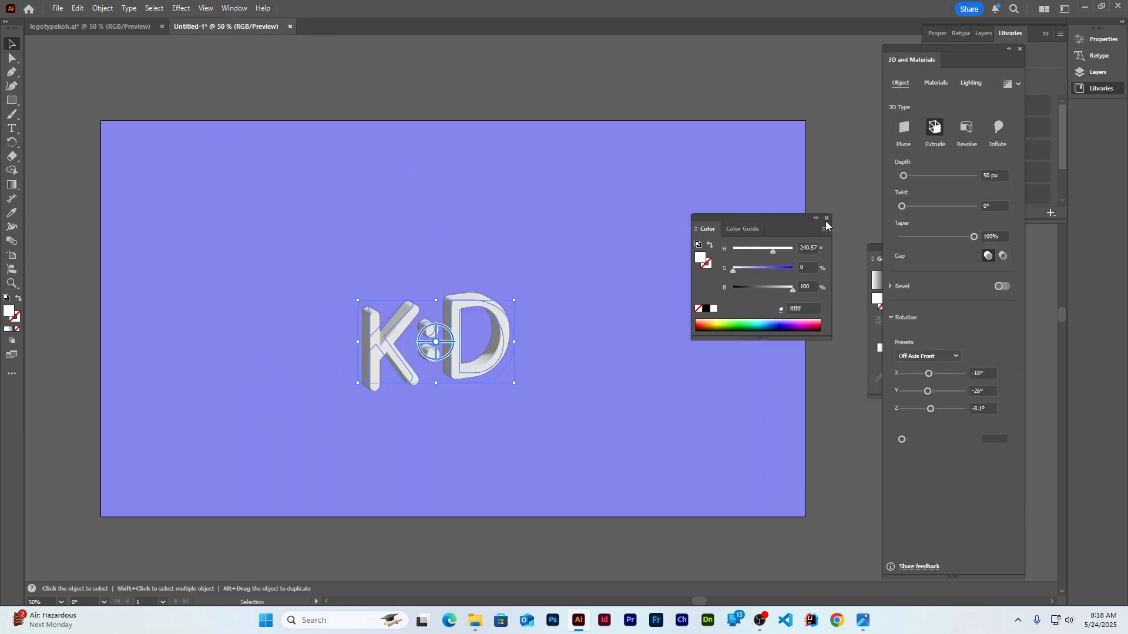
{"action": "left_click", "coordinate": [827, 218]}
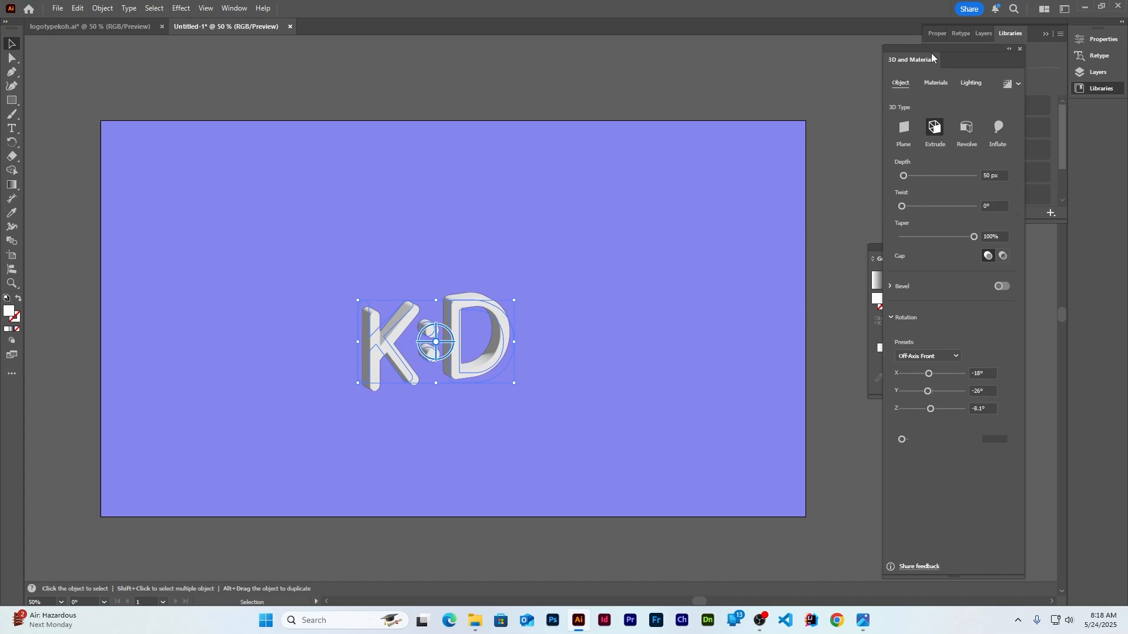
{"action": "left_click_drag", "start_coordinate": [932, 53], "coordinate": [965, 61]}
{"action": "left_click", "coordinate": [1000, 249]}
{"action": "left_click", "coordinate": [1045, 33]}
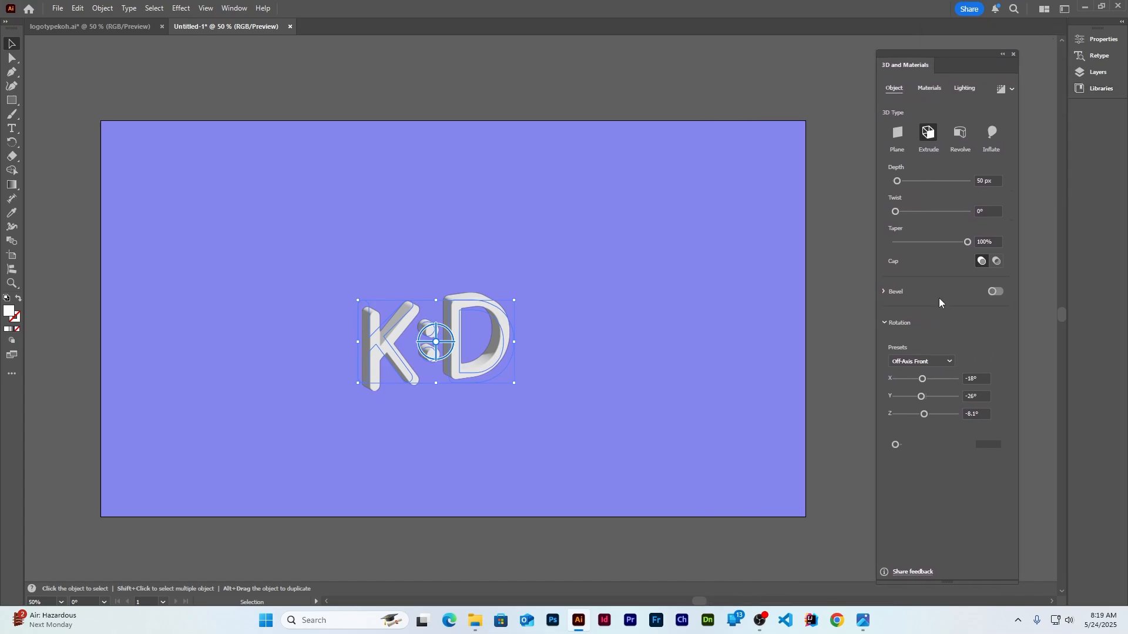
Rotate the 3D logo to the Isometric Top preset with a depth of 25
{"action": "left_click", "coordinate": [949, 361]}
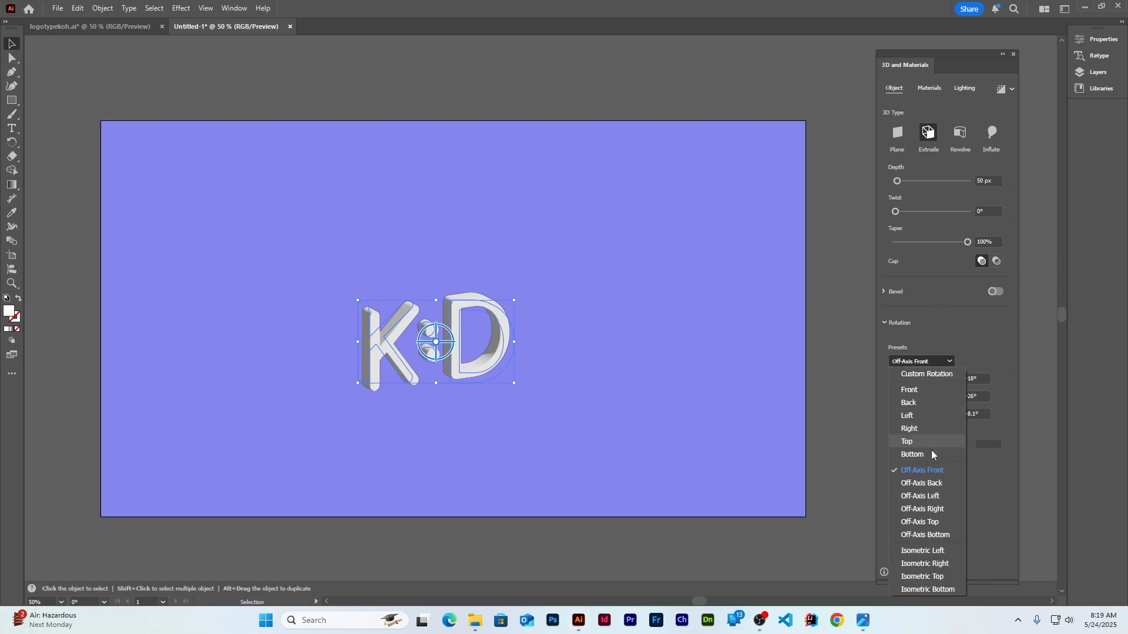
{"action": "left_click", "coordinate": [922, 576]}
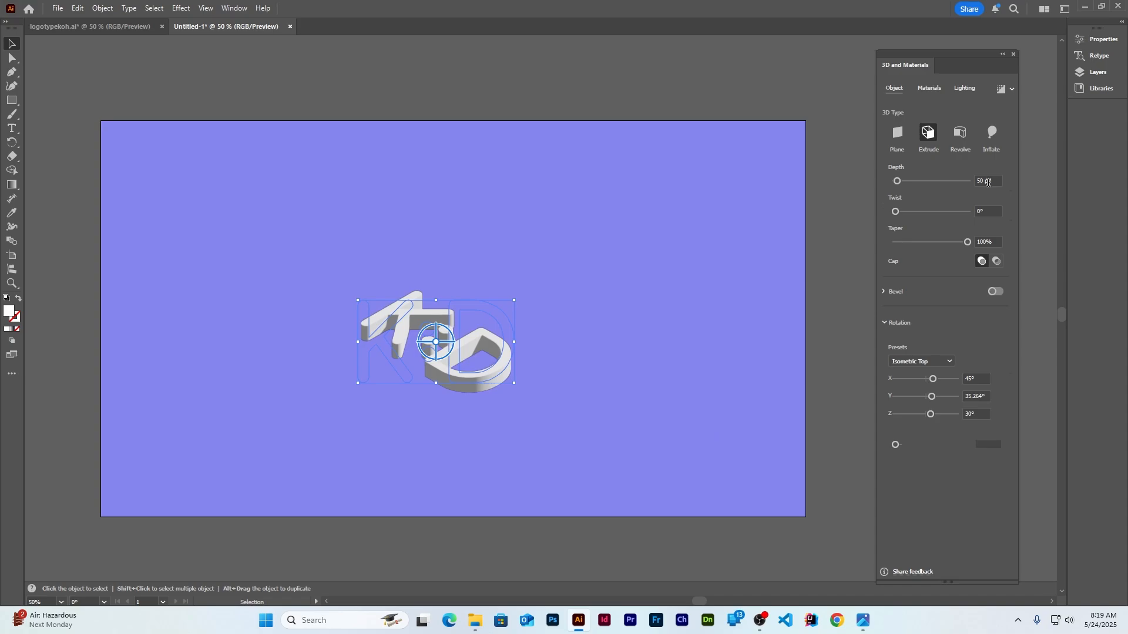
{"action": "left_click", "coordinate": [988, 181]}
{"action": "type", "text": "25"}
{"action": "key", "text": "Return"}
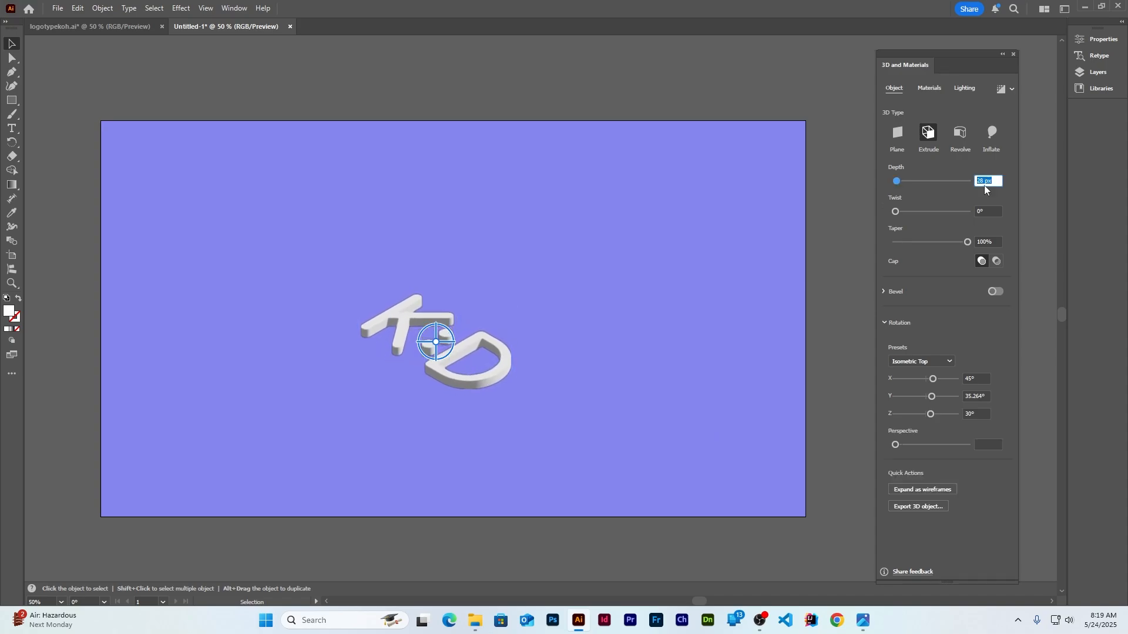
Switch the logo to Inflate with an 8 px depth
{"action": "left_click", "coordinate": [993, 133]}
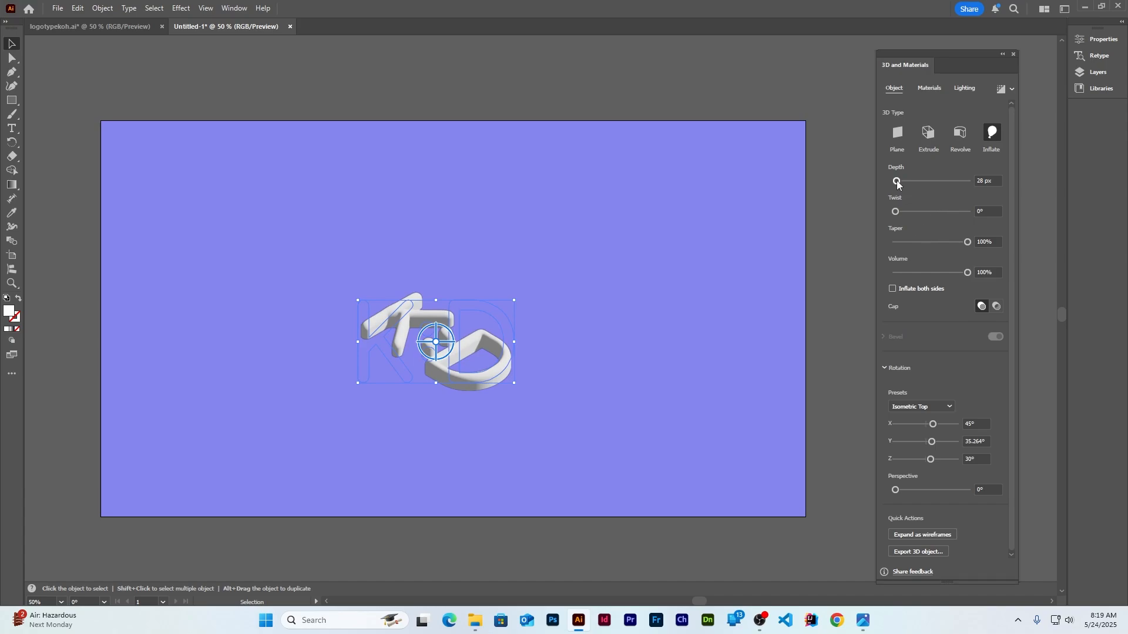
{"action": "left_click_drag", "start_coordinate": [897, 181], "coordinate": [895, 181]}
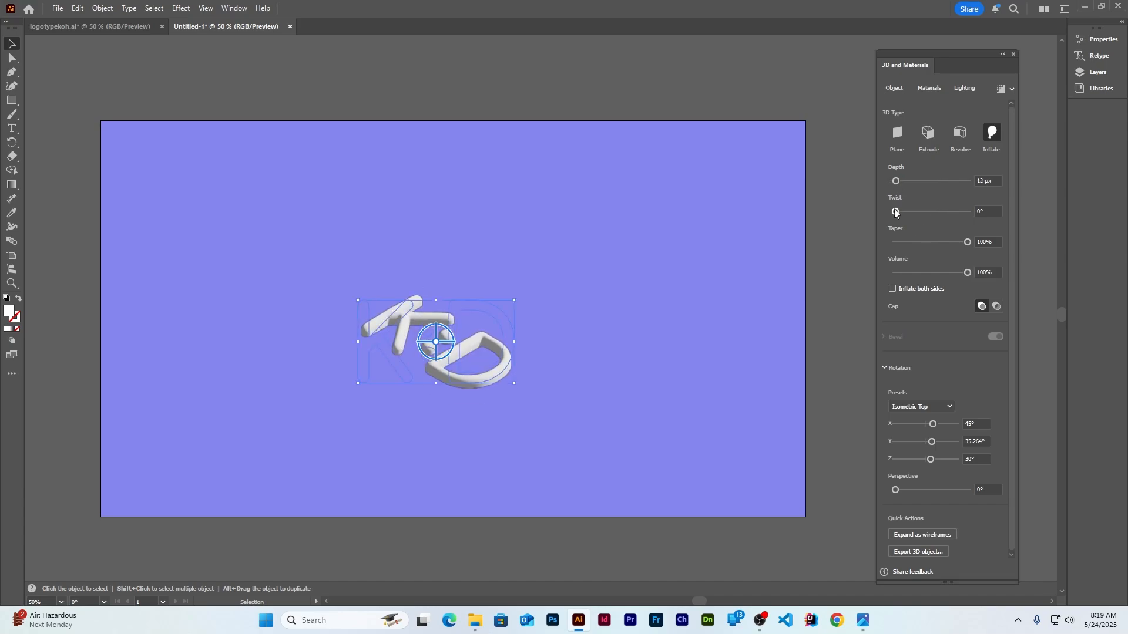
{"action": "left_click_drag", "start_coordinate": [897, 181], "coordinate": [894, 181]}
{"action": "left_click", "coordinate": [988, 180]}
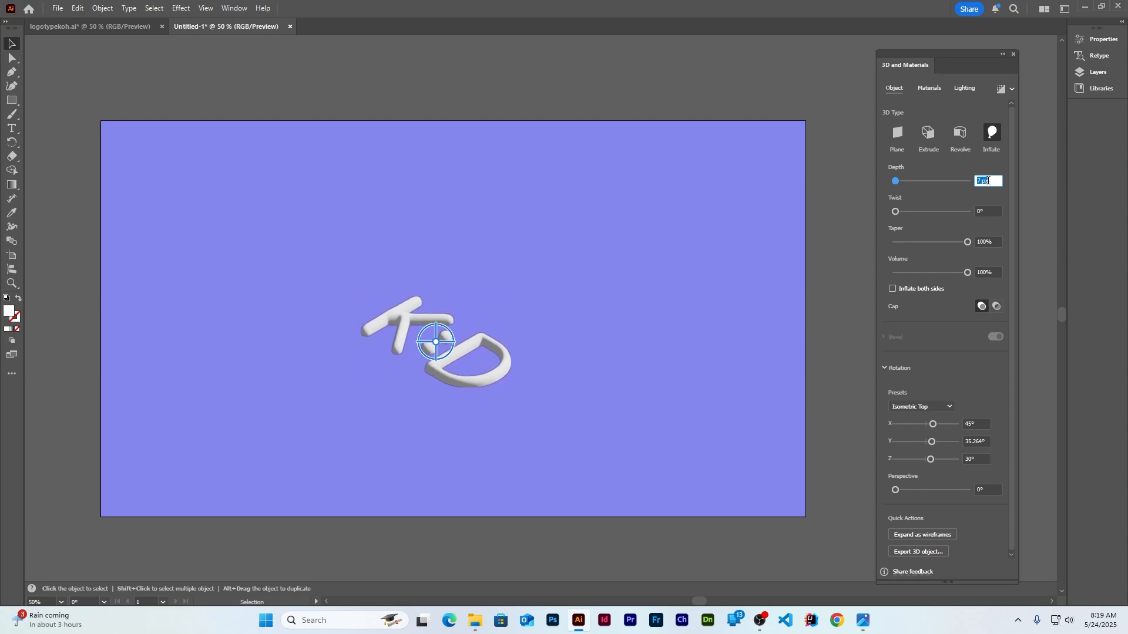
{"action": "key", "text": "Up"}
{"action": "left_click", "coordinate": [927, 134]}
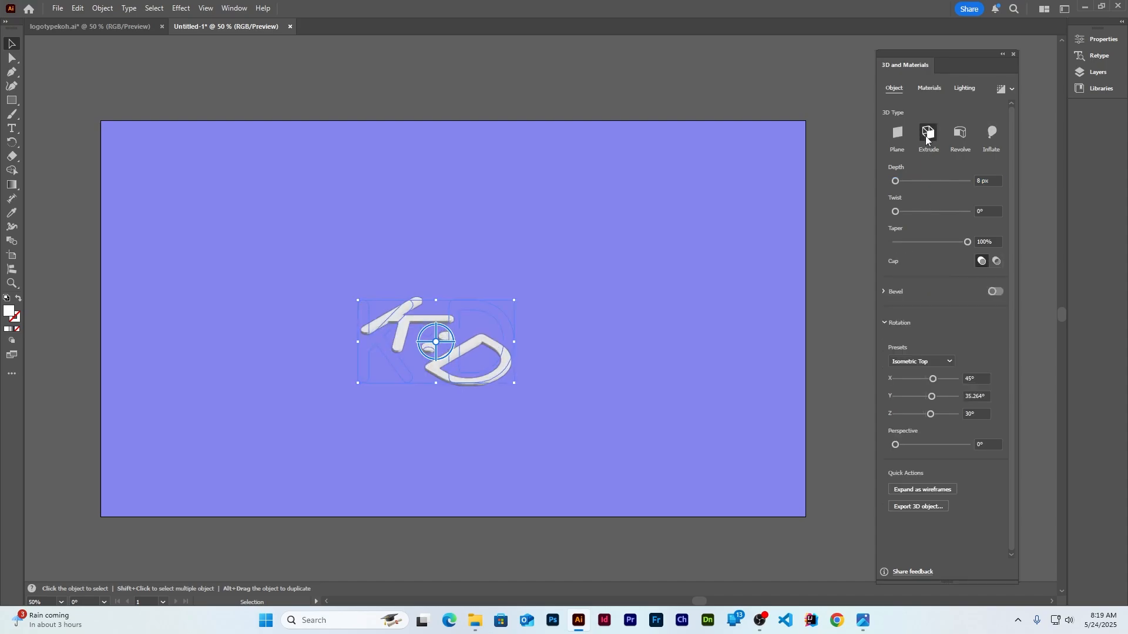
{"action": "left_click", "coordinate": [993, 134]}
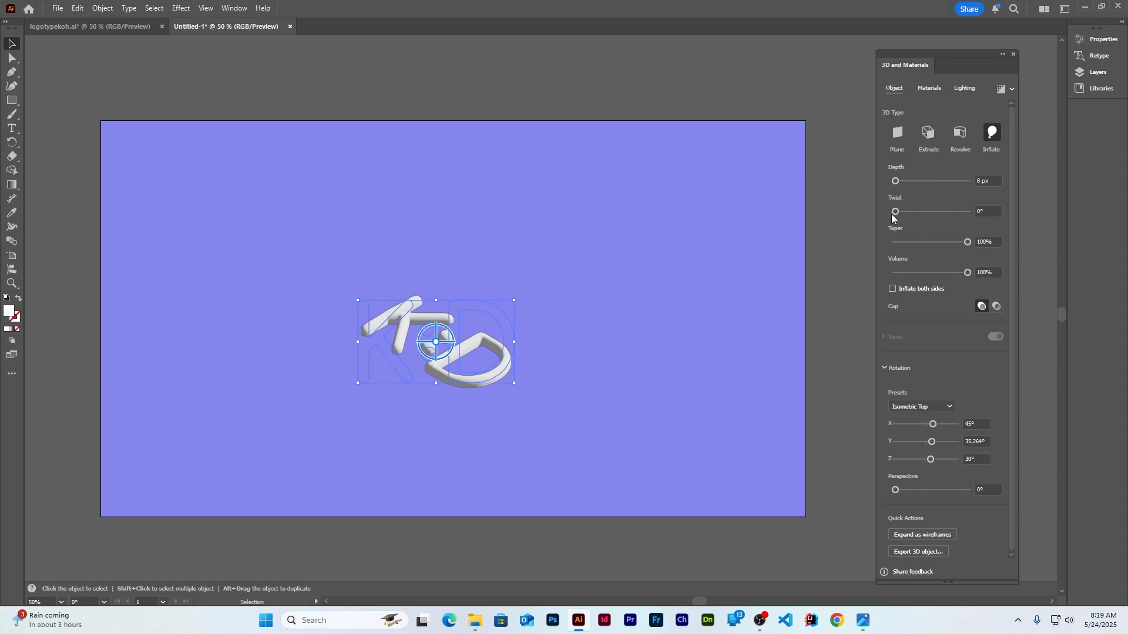
Set the logo's material roughness to 0 and light intensity to 104%
{"action": "left_click", "coordinate": [929, 89]}
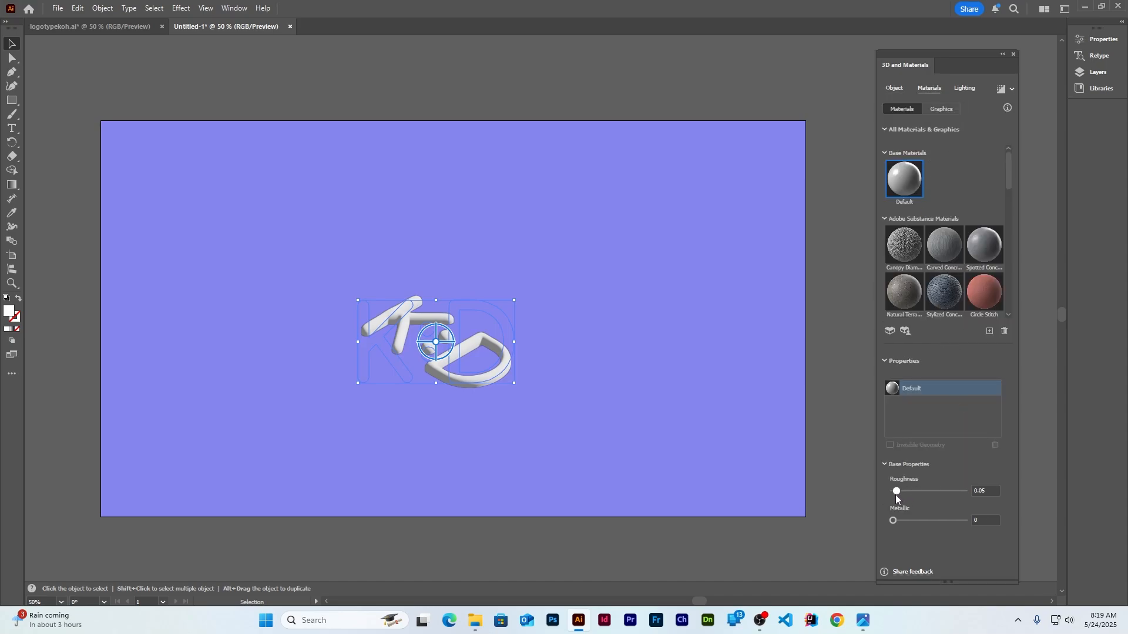
{"action": "left_click_drag", "start_coordinate": [897, 494], "coordinate": [852, 494]}
{"action": "left_click", "coordinate": [965, 88]}
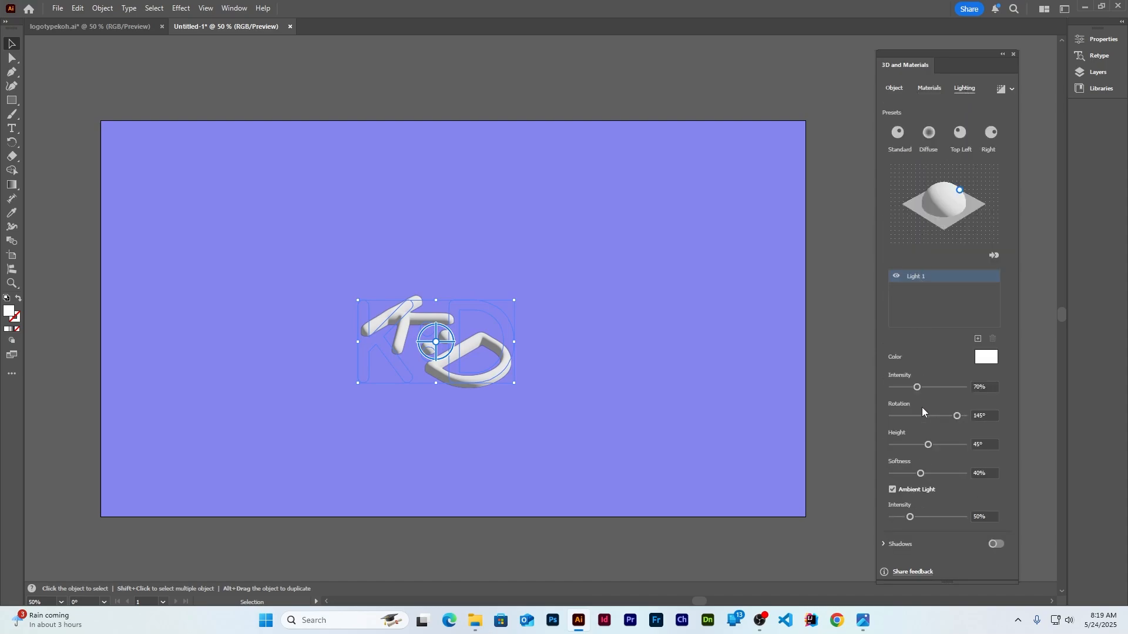
{"action": "left_click_drag", "start_coordinate": [917, 388], "coordinate": [929, 387]}
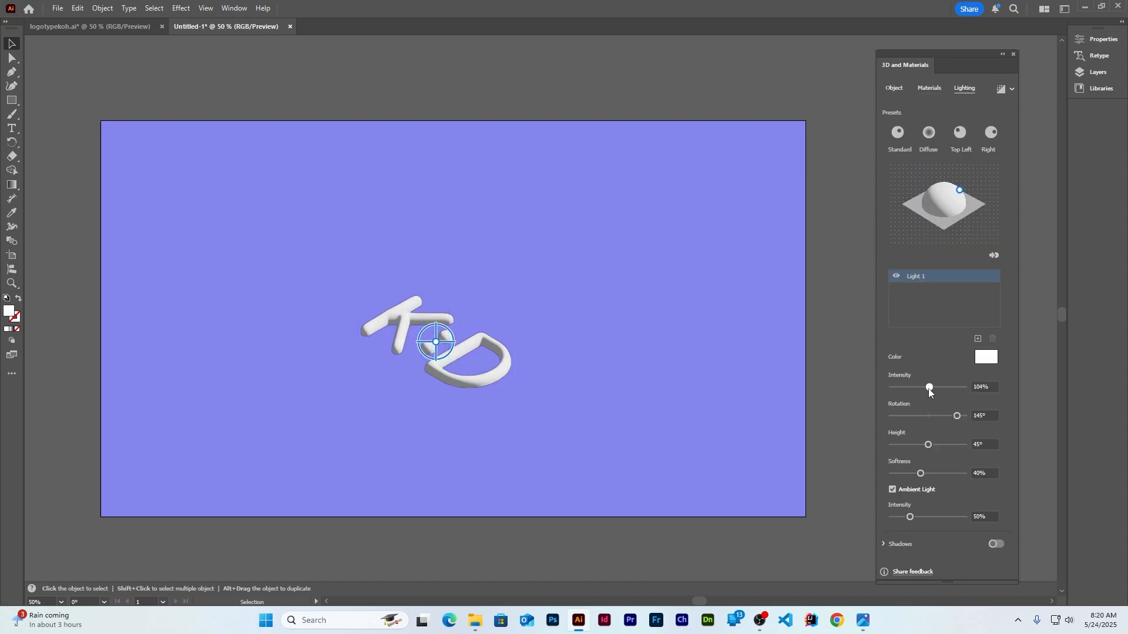
Render the logo with high-quality ray tracing
{"action": "left_click", "coordinate": [1012, 89]}
{"action": "left_click", "coordinate": [996, 134]}
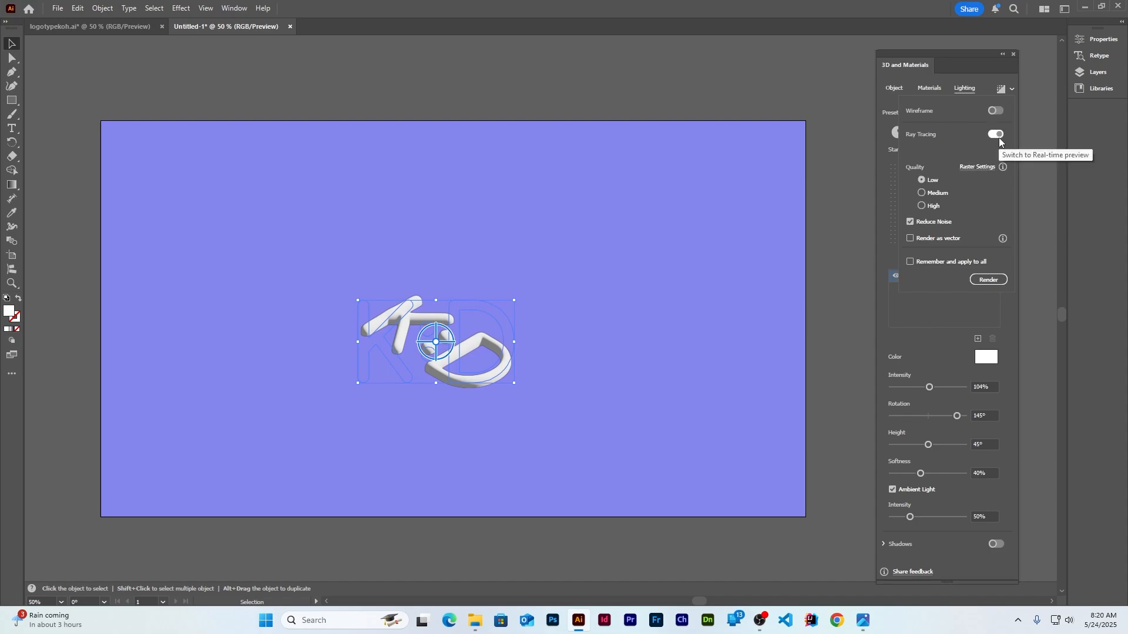
{"action": "left_click", "coordinate": [935, 207]}
{"action": "left_click", "coordinate": [985, 278]}
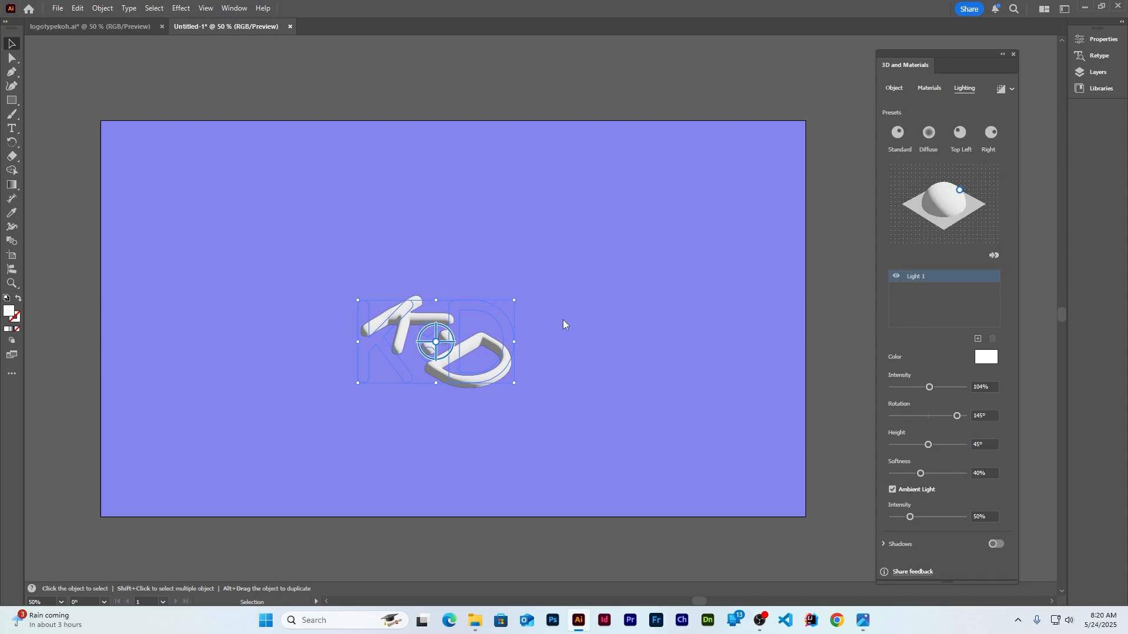
Turn on the logo's shadow and set the lighting softness to 69%
{"action": "left_click", "coordinate": [618, 316]}
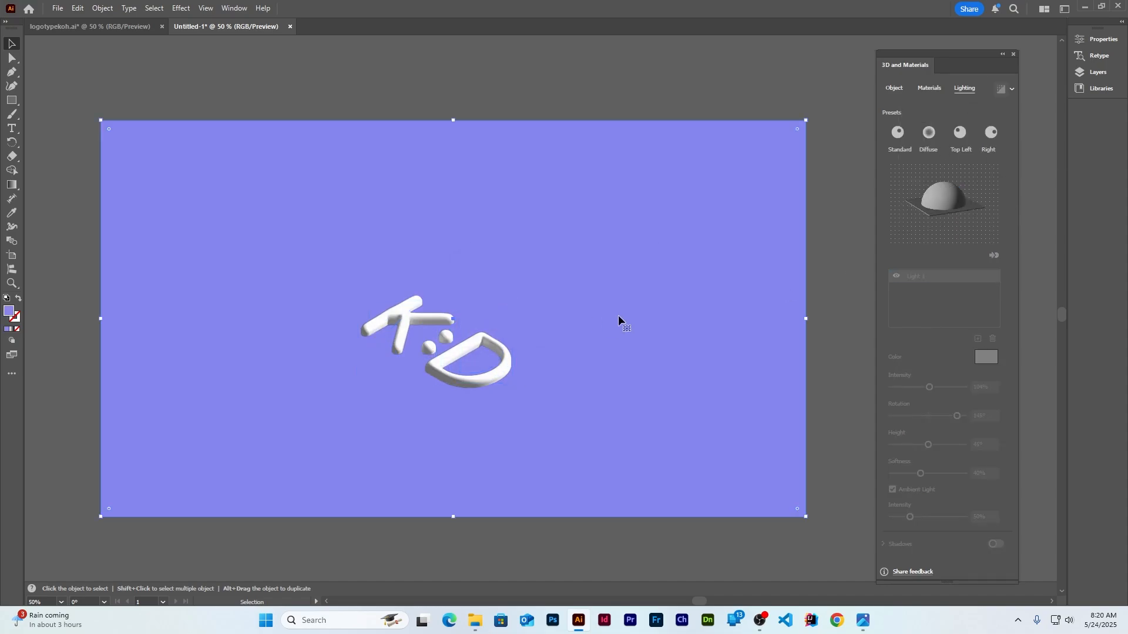
{"action": "left_click", "coordinate": [821, 261]}
{"action": "left_click", "coordinate": [468, 343]}
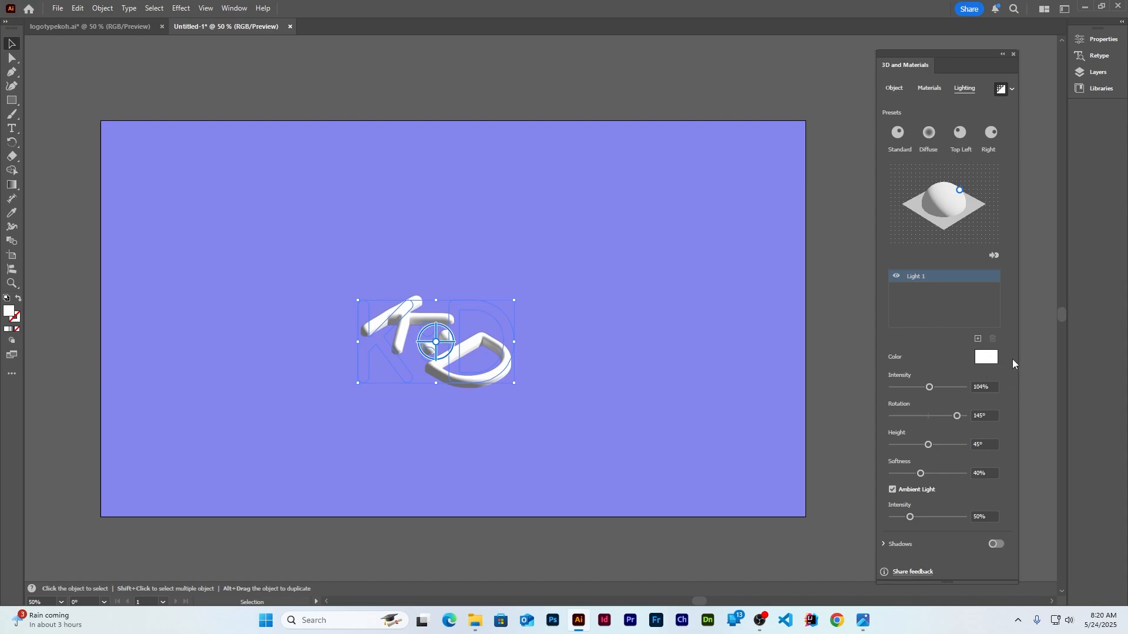
{"action": "left_click", "coordinate": [996, 544]}
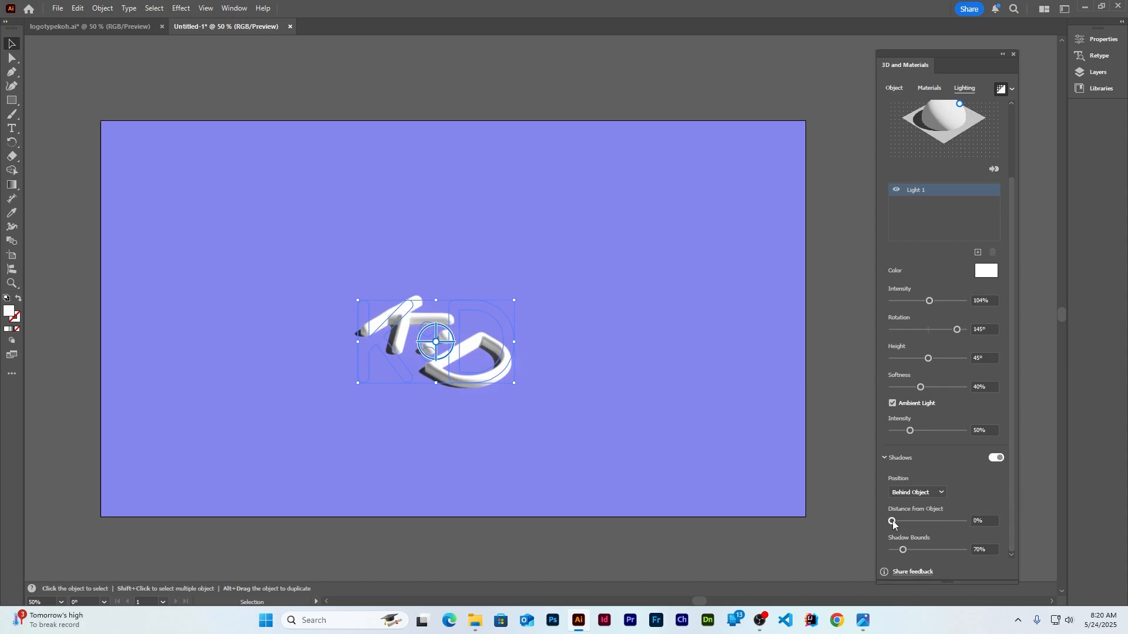
{"action": "left_click_drag", "start_coordinate": [920, 387], "coordinate": [942, 387]}
{"action": "left_click_drag", "start_coordinate": [1014, 225], "coordinate": [1014, 149]}
{"action": "left_click", "coordinate": [394, 93]}
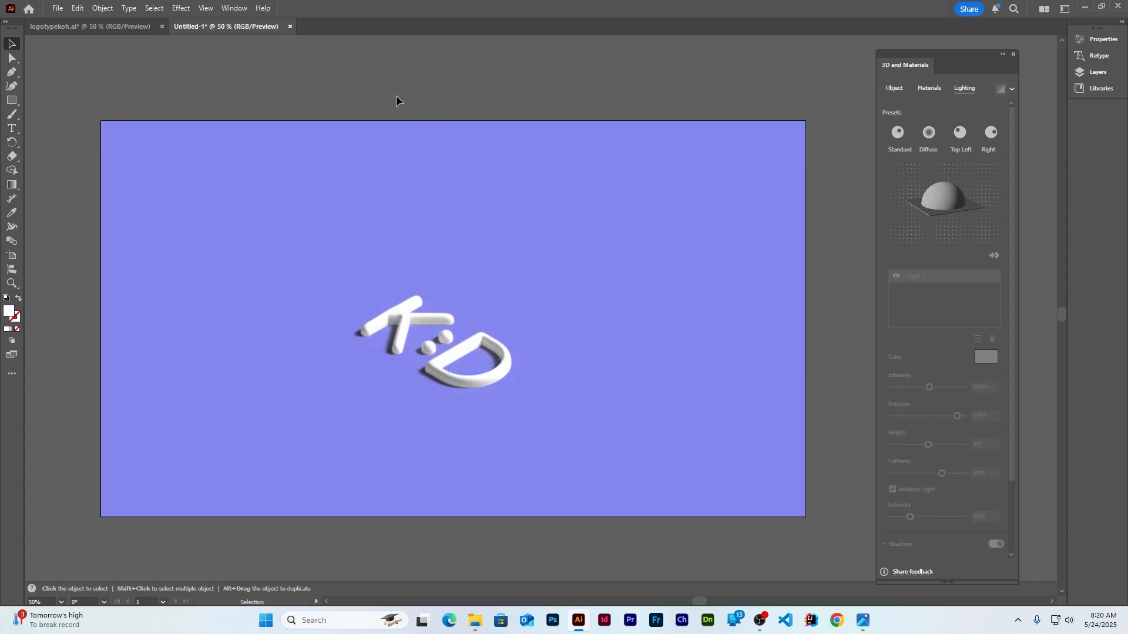
{"action": "left_click", "coordinate": [465, 351]}
{"action": "left_click", "coordinate": [234, 8]}
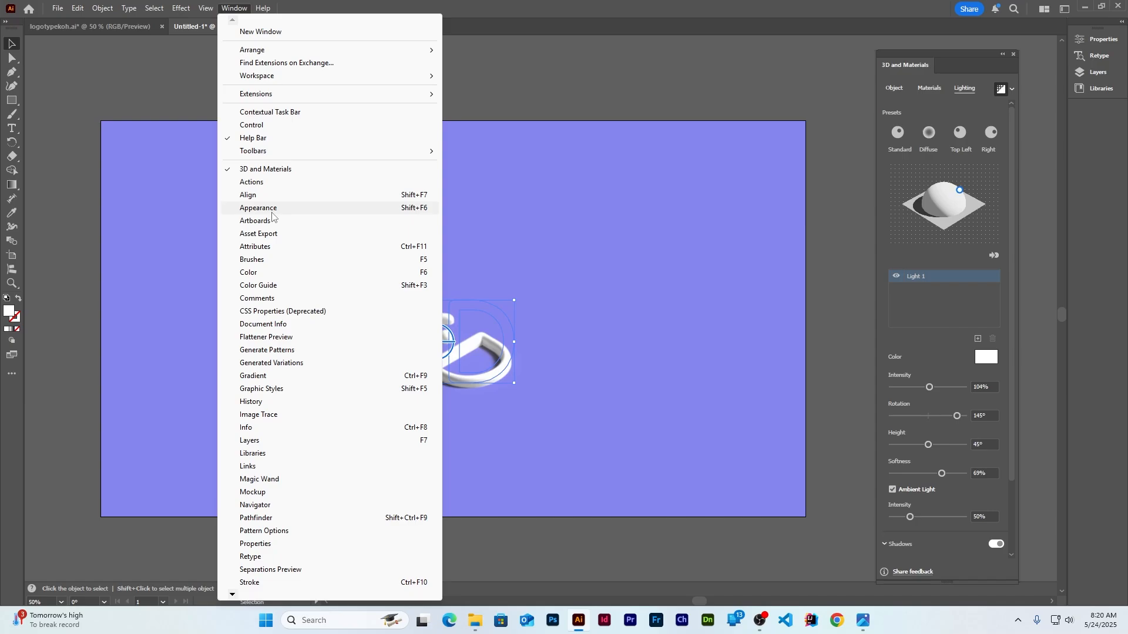
Add the 3D logo to Asset Export with the USDA format
{"action": "left_click", "coordinate": [259, 233]}
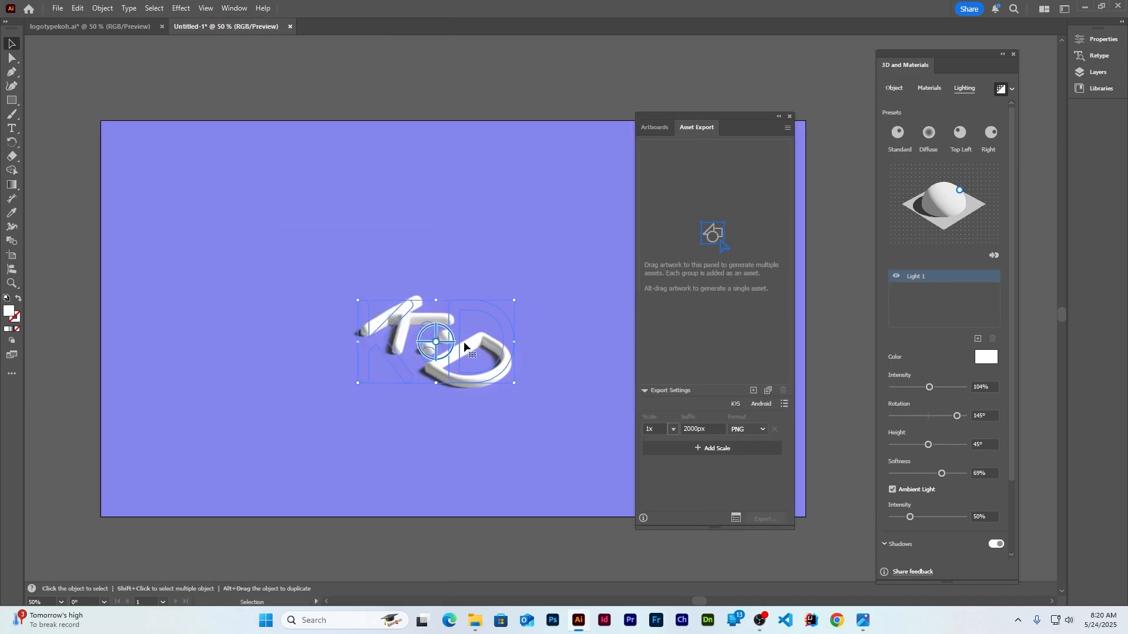
{"action": "left_click_drag", "start_coordinate": [463, 346], "coordinate": [689, 260]}
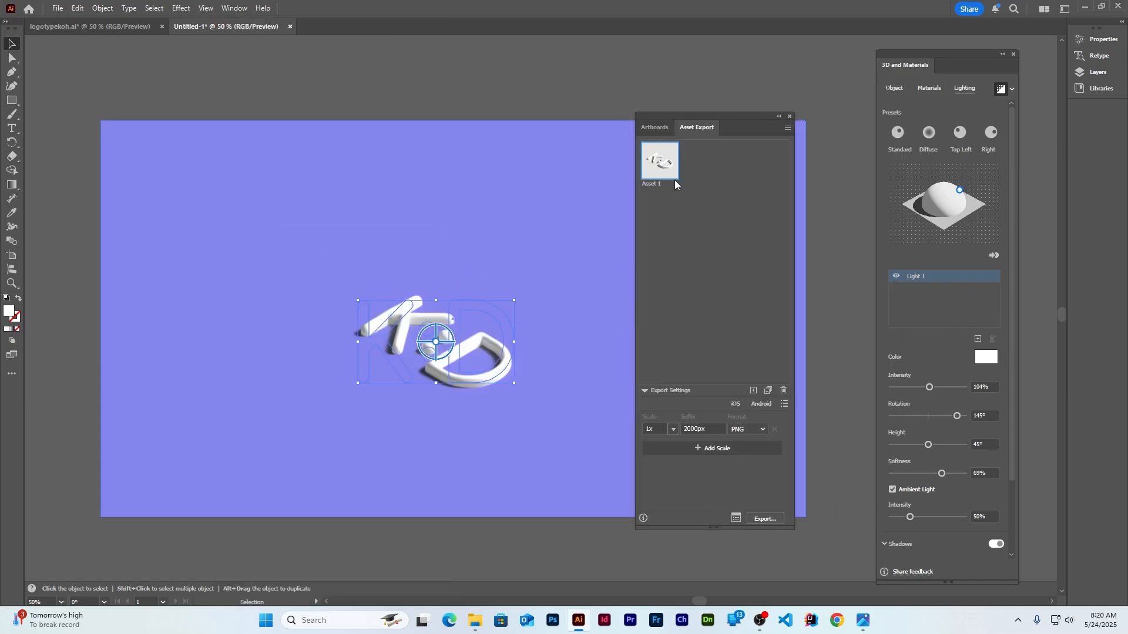
{"action": "left_click", "coordinate": [763, 430]}
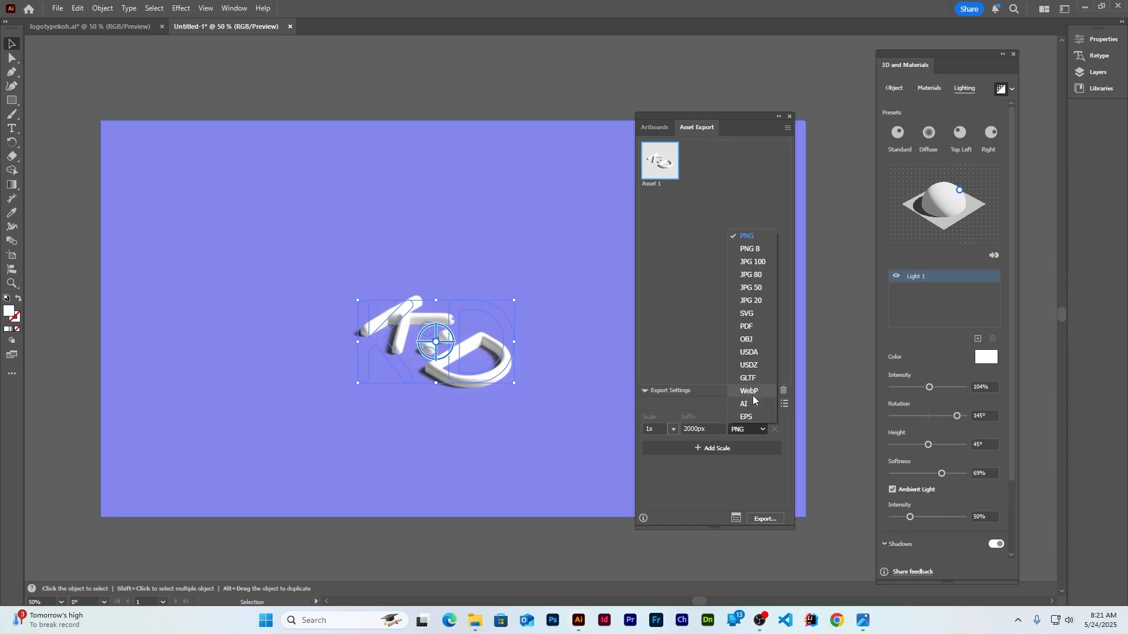
{"action": "left_click", "coordinate": [751, 351]}
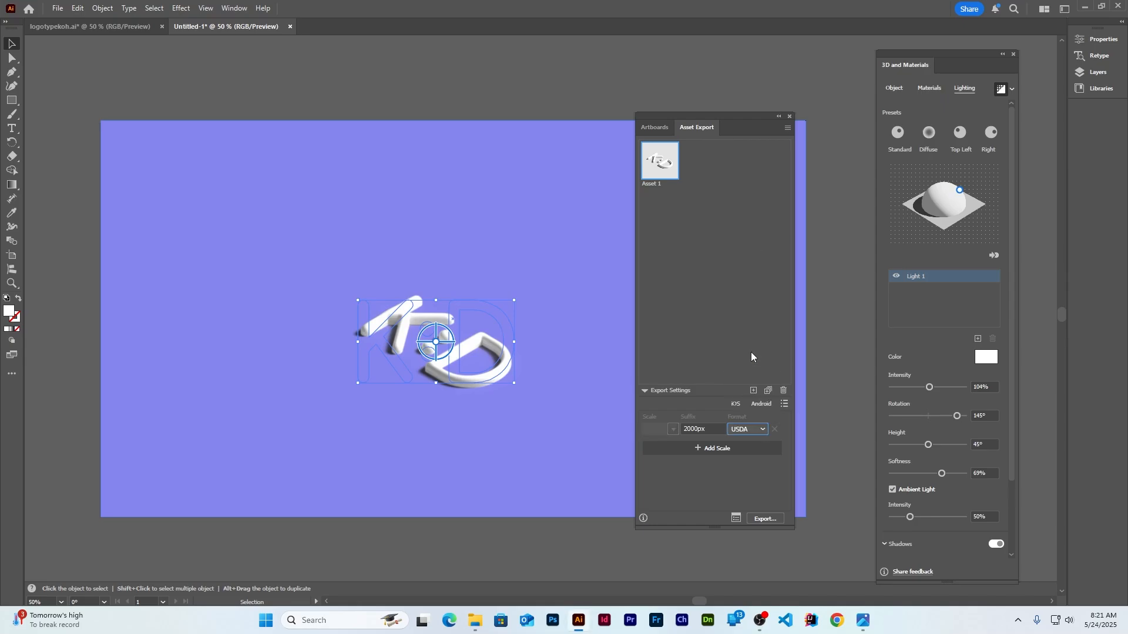
Export the asset into a new Desktop folder named kohwallpaperdimension
{"action": "left_click", "coordinate": [767, 520]}
{"action": "right_click", "coordinate": [283, 172]}
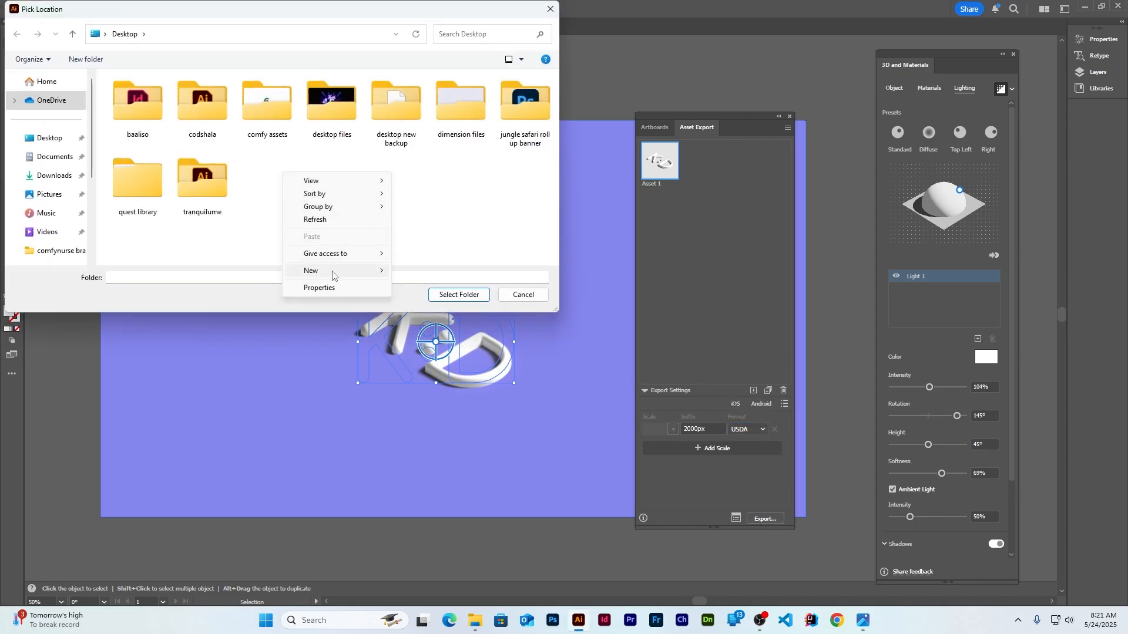
{"action": "mouse_move", "coordinate": [333, 275]}
{"action": "left_click", "coordinate": [427, 276]}
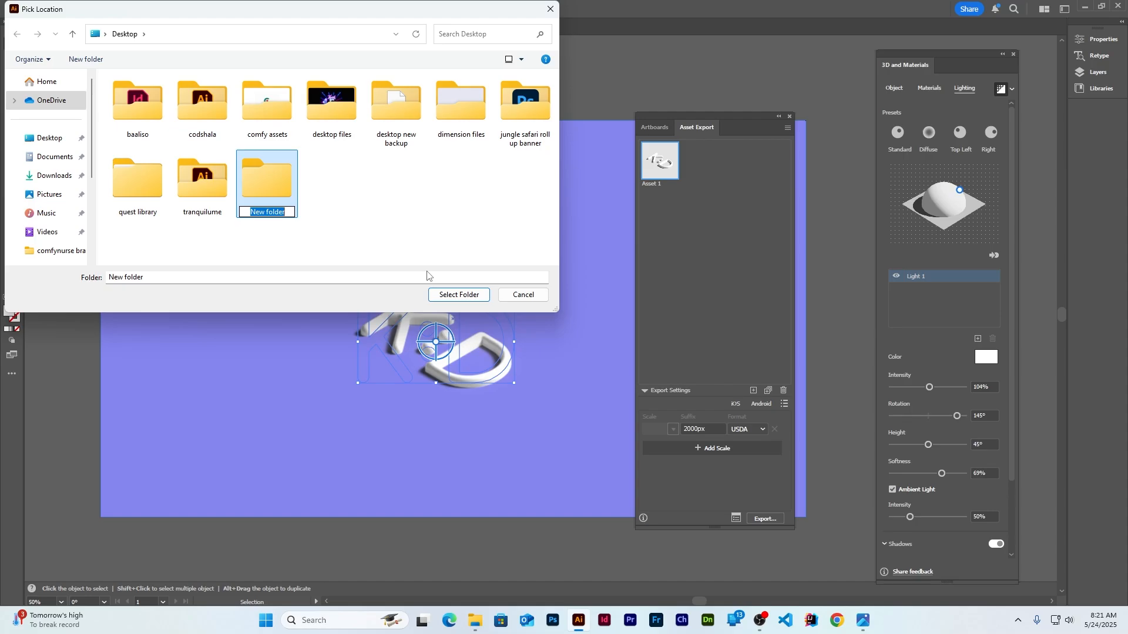
{"action": "type", "text": "kohwallpaperdimen"}
{"action": "key", "text": "Return"}
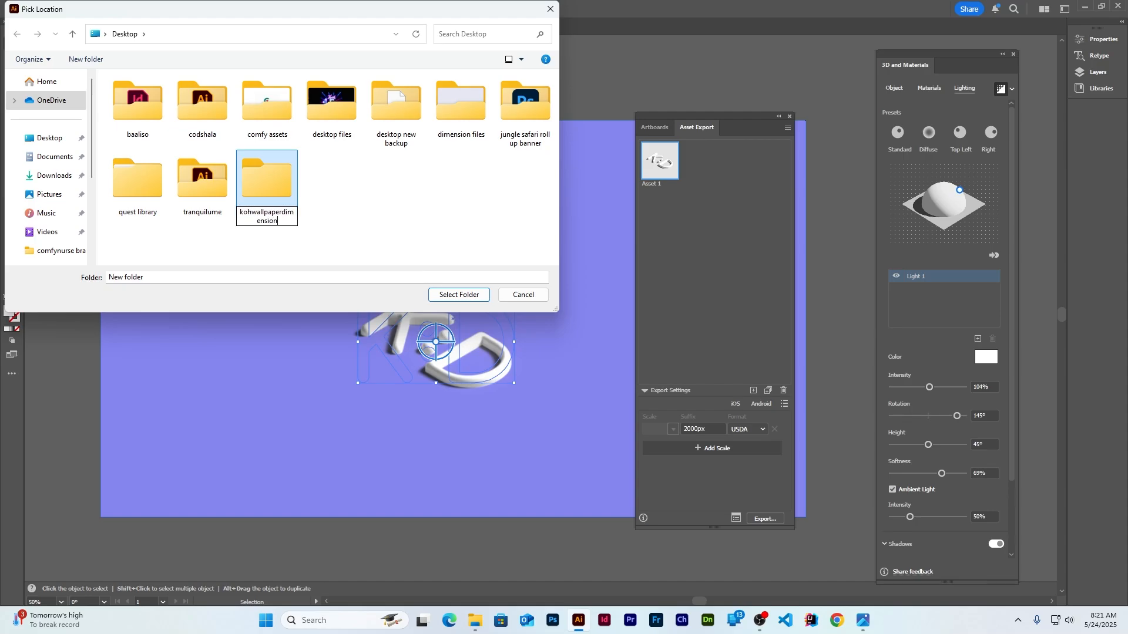
{"action": "left_click", "coordinate": [458, 294]}
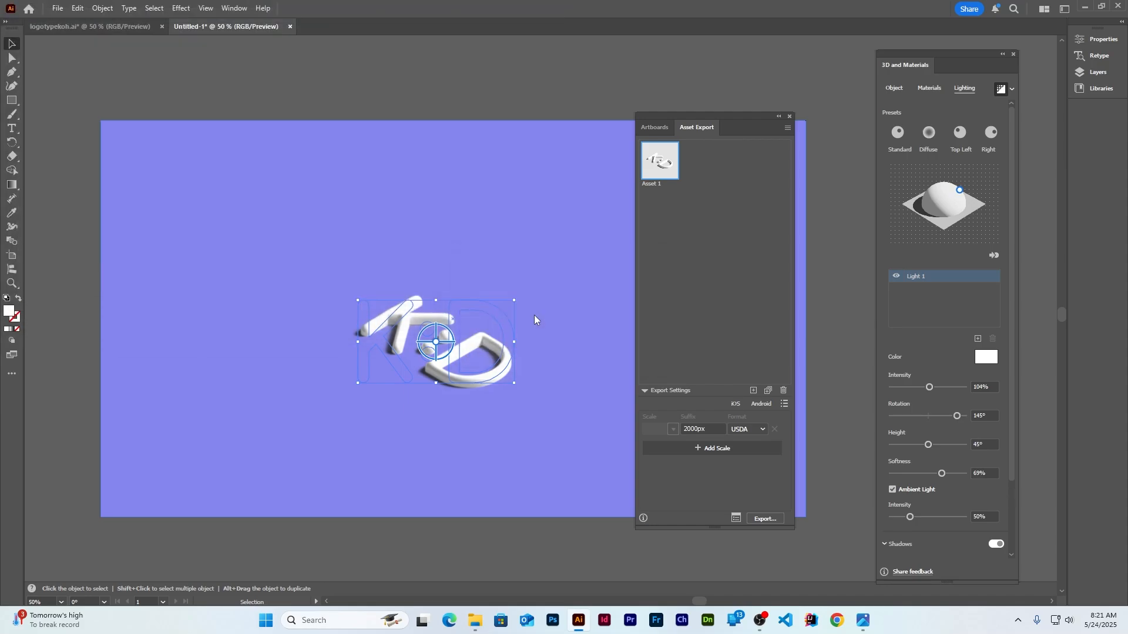
Confirm Asset 12000px.usda is in kohwallpaperdimension > USDA, then launch Adobe Dimension
{"action": "left_click", "coordinate": [1087, 9]}
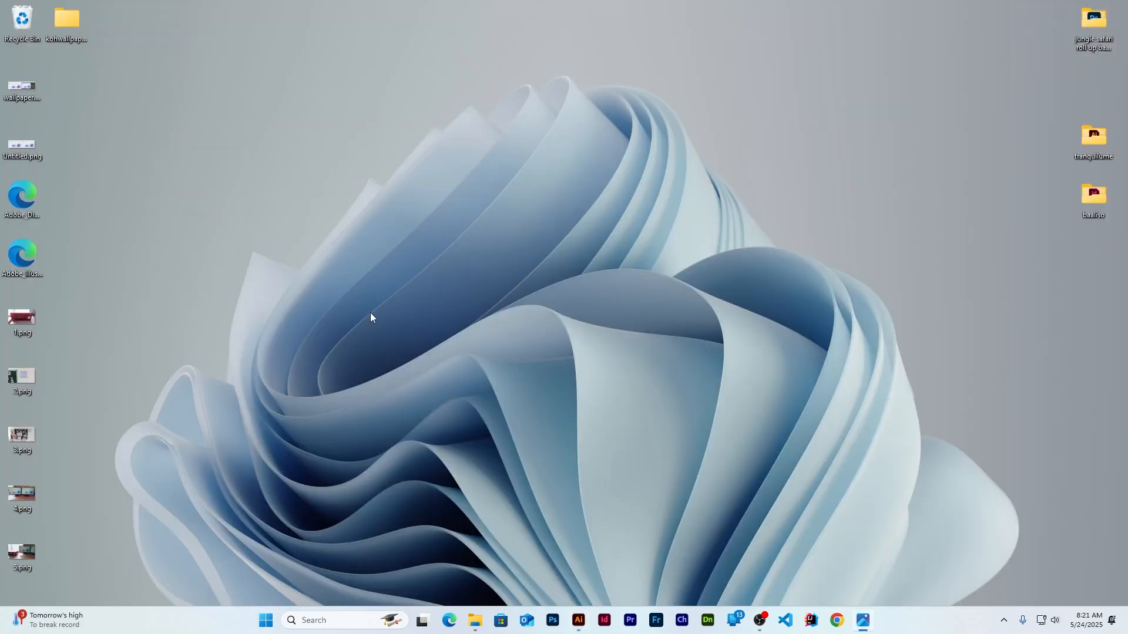
{"action": "double_click", "coordinate": [60, 21]}
{"action": "left_click_drag", "start_coordinate": [1125, 201], "coordinate": [425, 201]}
{"action": "double_click", "coordinate": [246, 286]}
{"action": "left_click", "coordinate": [264, 286]}
{"action": "left_click_drag", "start_coordinate": [516, 199], "coordinate": [510, 96]}
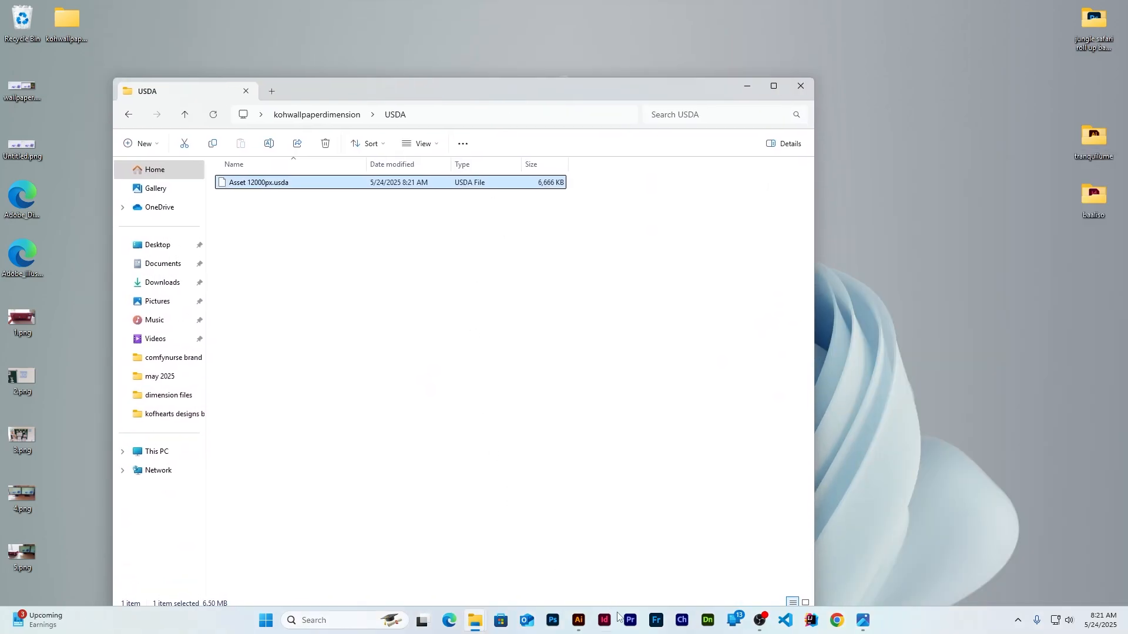
{"action": "left_click", "coordinate": [708, 621]}
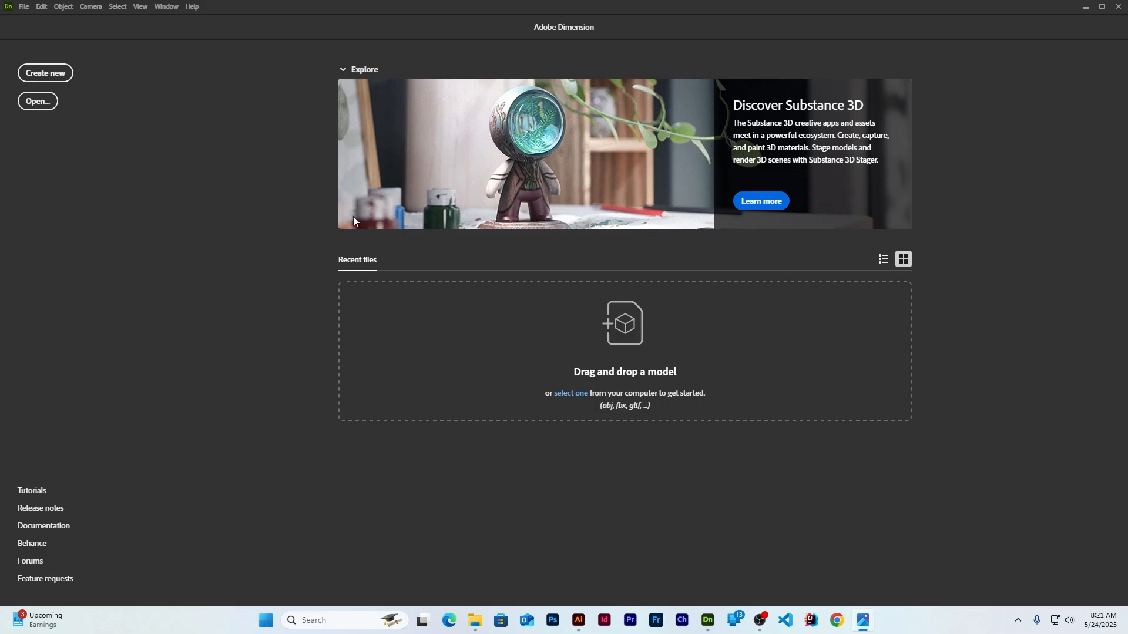
Create a new scene with a cube squashed vertically into a low, wide box
{"action": "left_click", "coordinate": [45, 73]}
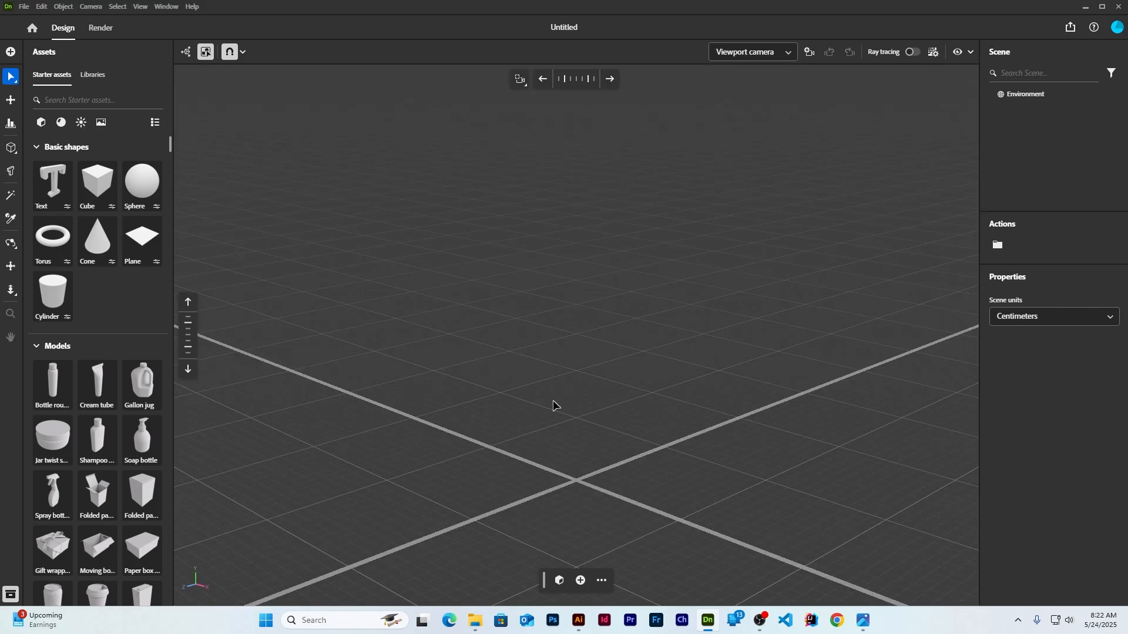
{"action": "middle_click_drag", "start_coordinate": [552, 401], "coordinate": [558, 341]}
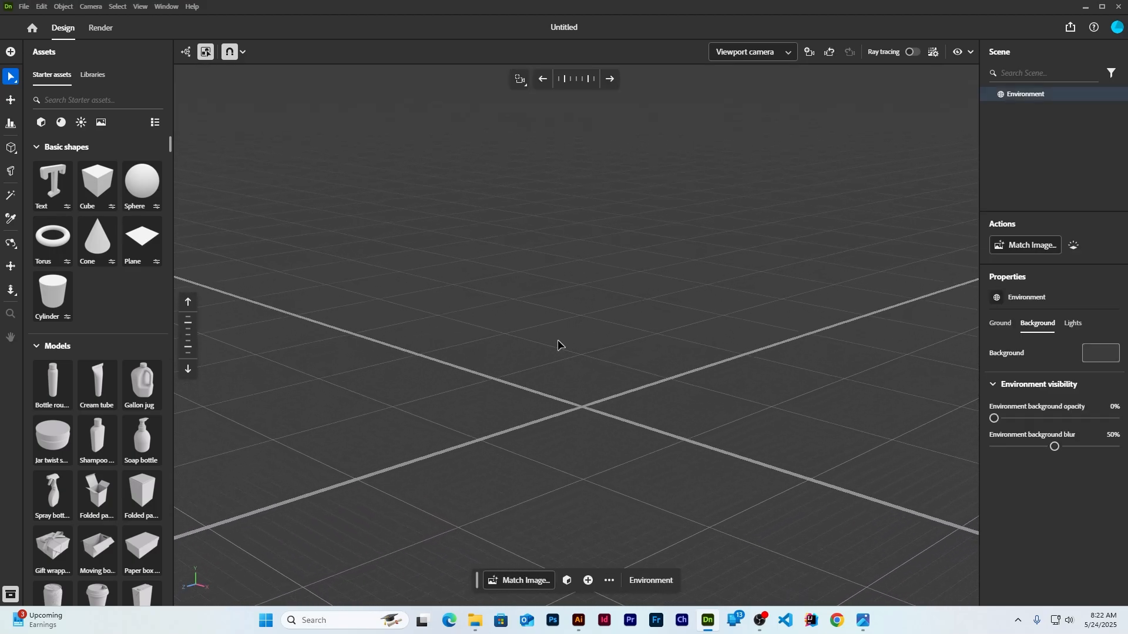
{"action": "left_click", "coordinate": [96, 183]}
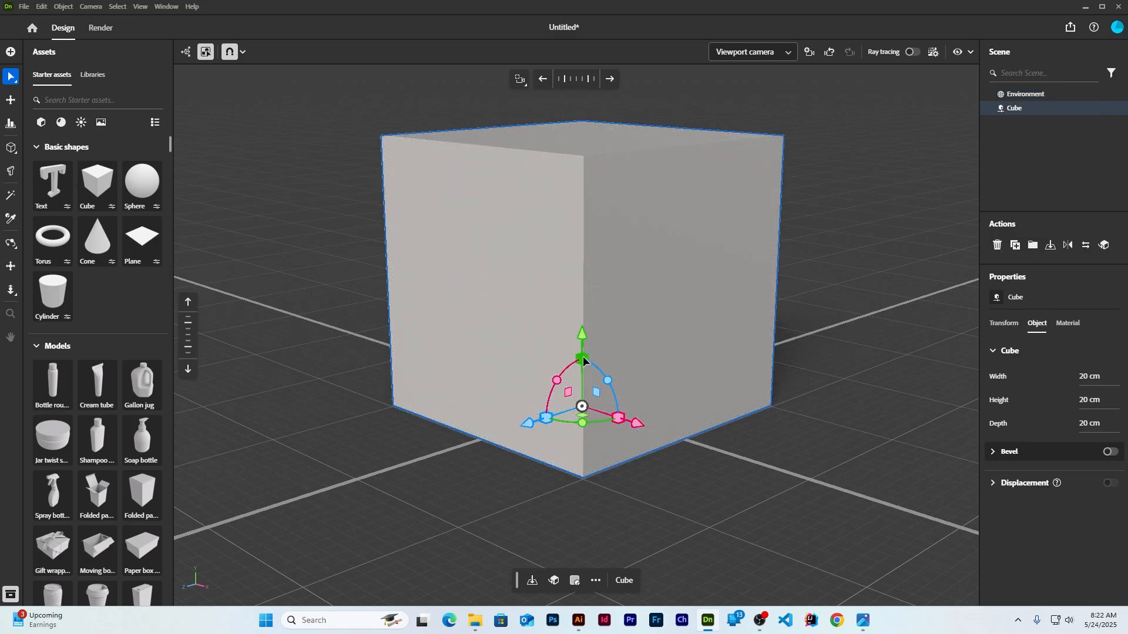
{"action": "left_click_drag", "start_coordinate": [583, 359], "coordinate": [594, 388]}
{"action": "left_click", "coordinate": [788, 212]}
{"action": "left_click", "coordinate": [688, 375]}
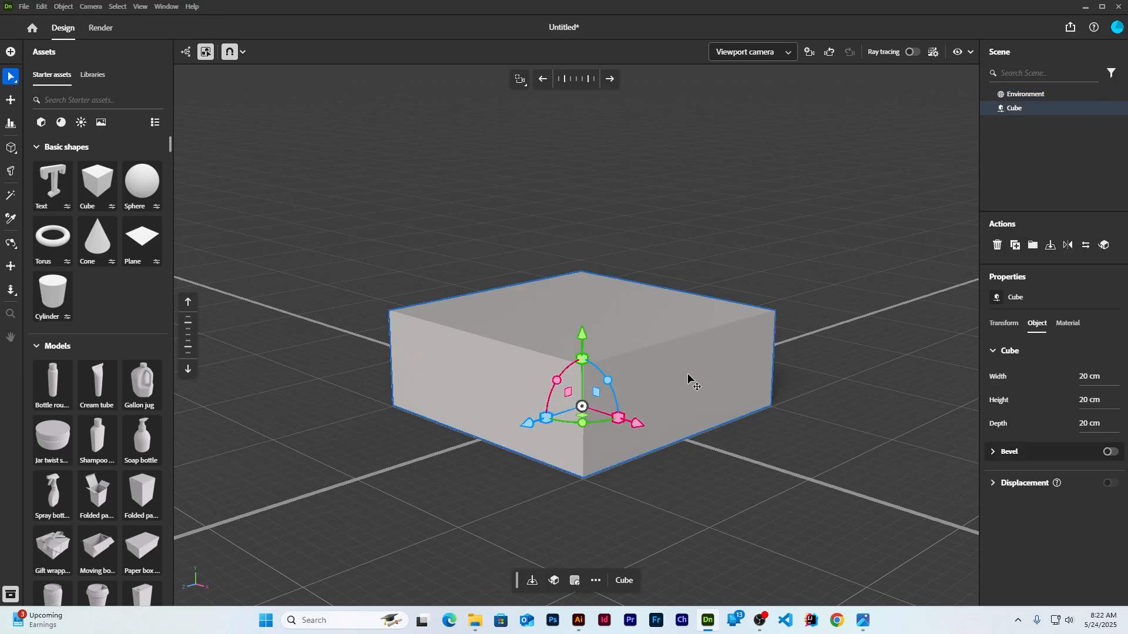
{"action": "scroll", "coordinate": [688, 374], "scroll_direction": "down", "scroll_amount": 2}
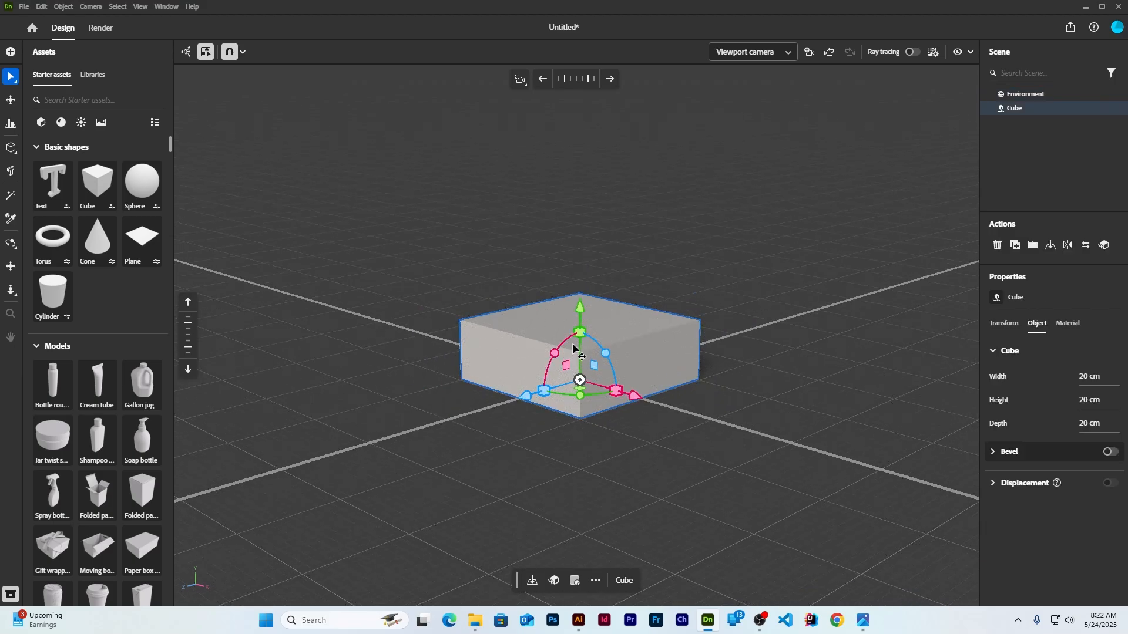
{"action": "left_click_drag", "start_coordinate": [579, 336], "coordinate": [582, 325]}
{"action": "left_click", "coordinate": [740, 250]}
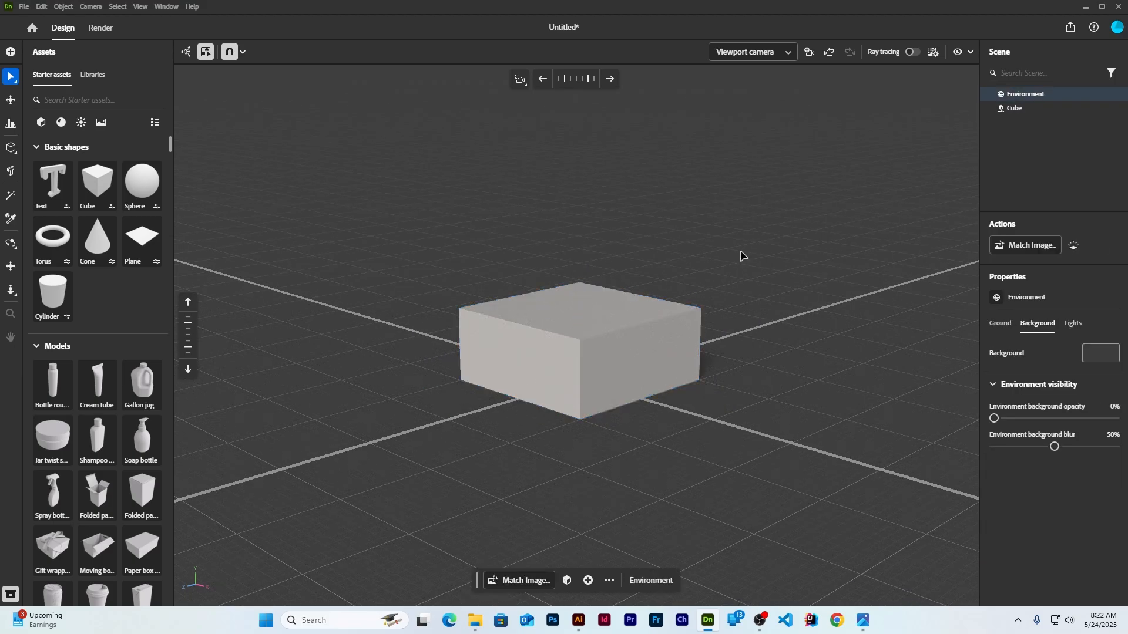
{"action": "left_click", "coordinate": [579, 365]}
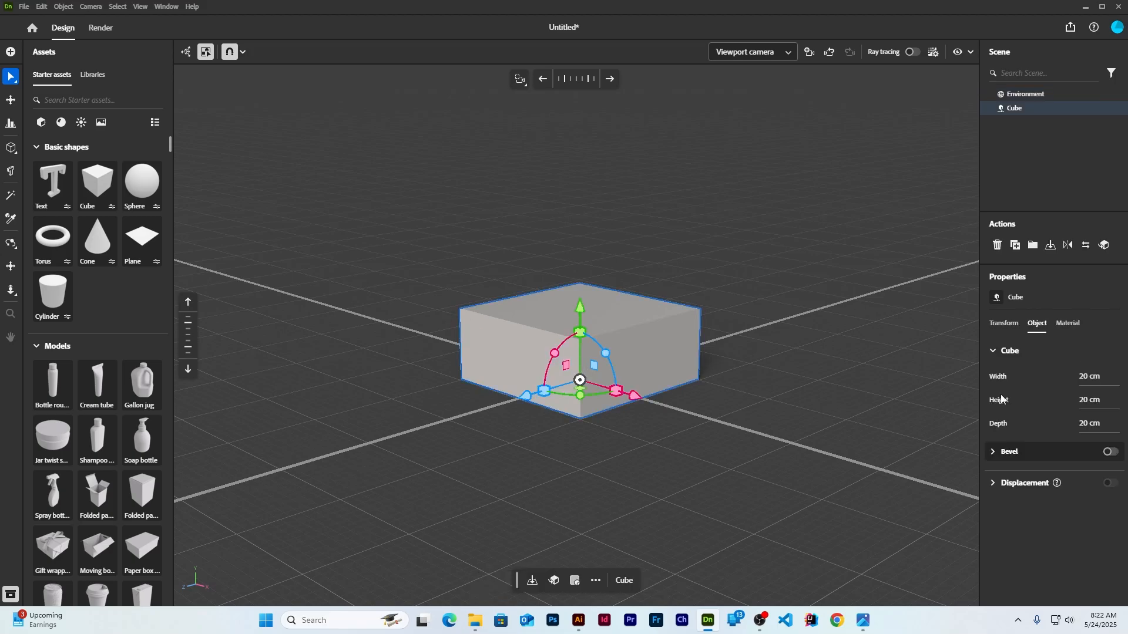
{"action": "left_click", "coordinate": [1068, 323]}
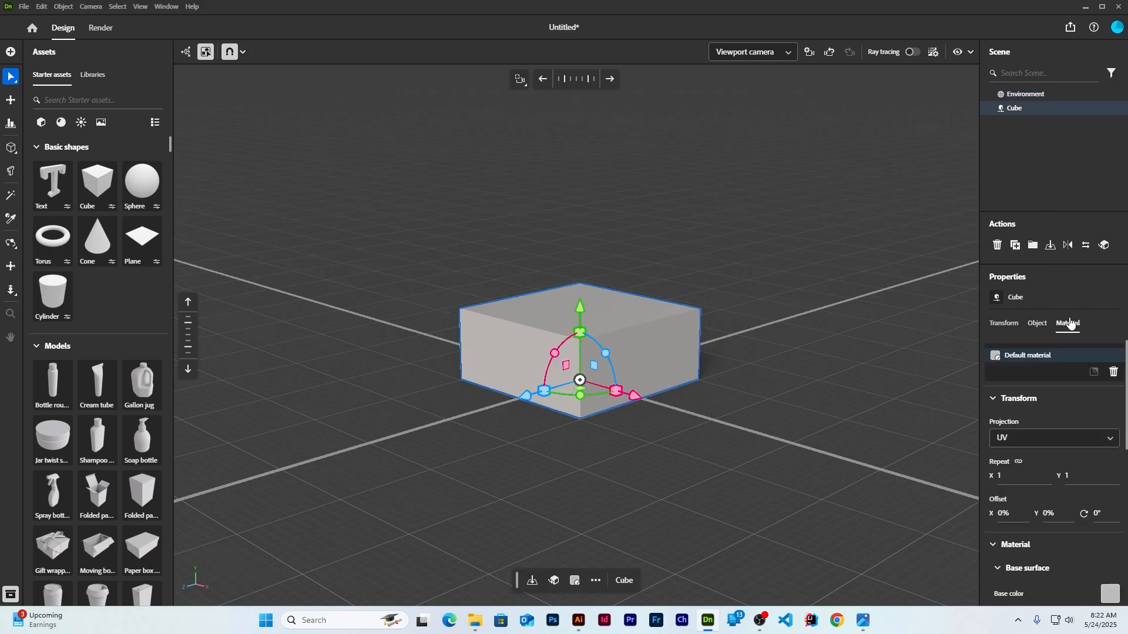
Colour the cube purple 8685EF
{"action": "left_click", "coordinate": [1110, 594]}
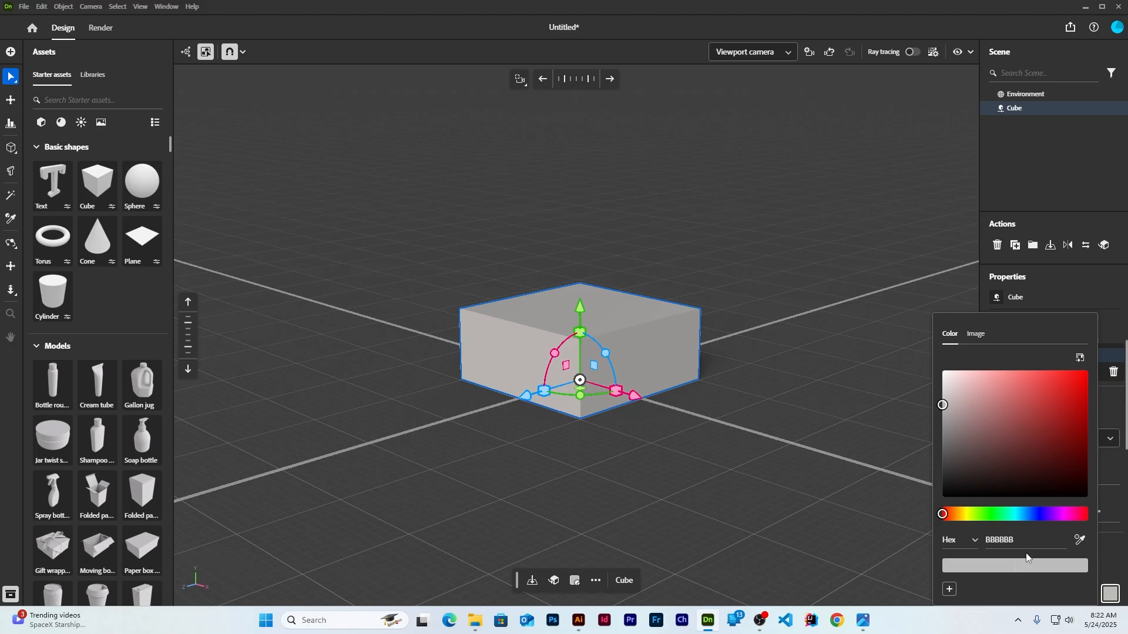
{"action": "double_click", "coordinate": [1010, 537]}
{"action": "type", "text": "8685EF"}
{"action": "key", "text": "Return"}
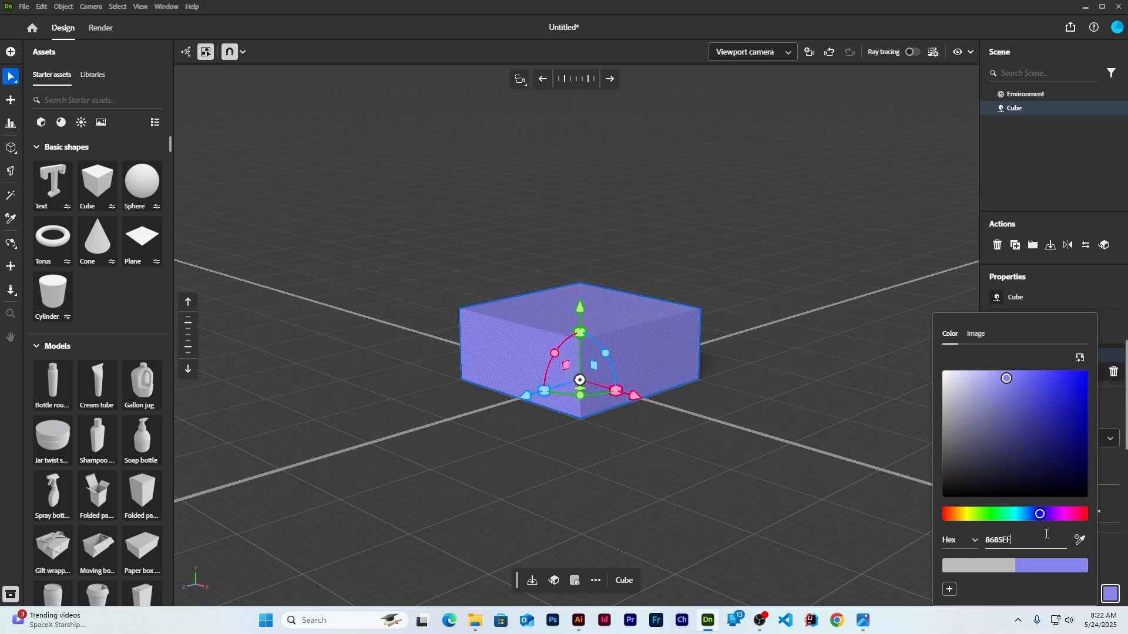
{"action": "left_click", "coordinate": [748, 251]}
Turn on the cube's bevel with a 0.4 cm radius
{"action": "left_click", "coordinate": [615, 357]}
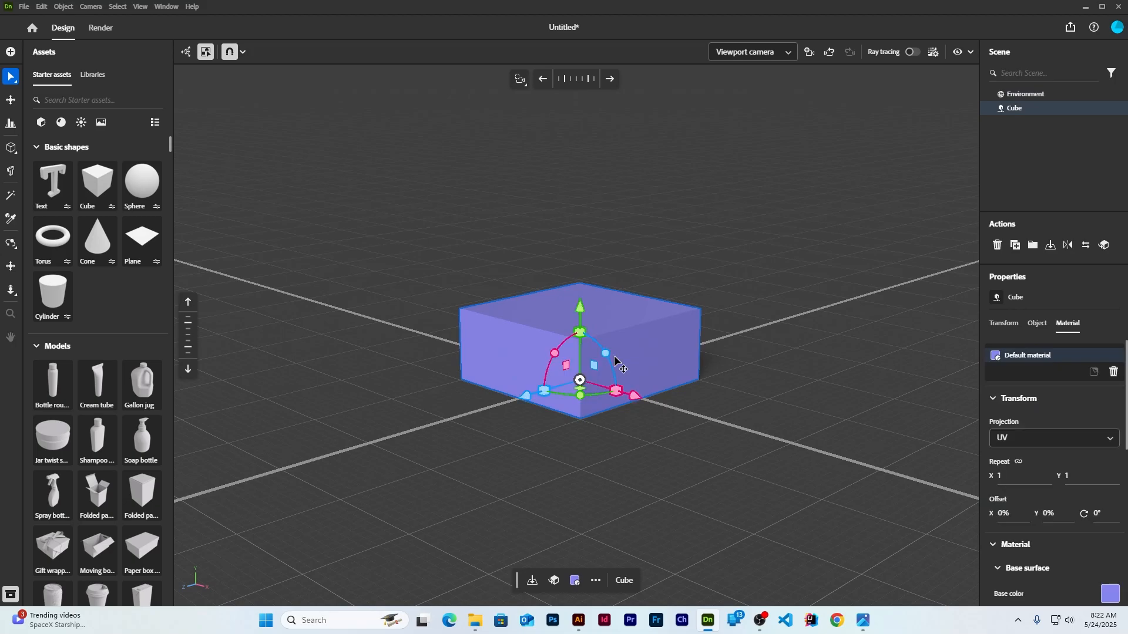
{"action": "scroll", "coordinate": [661, 330], "scroll_direction": "up", "scroll_amount": 5}
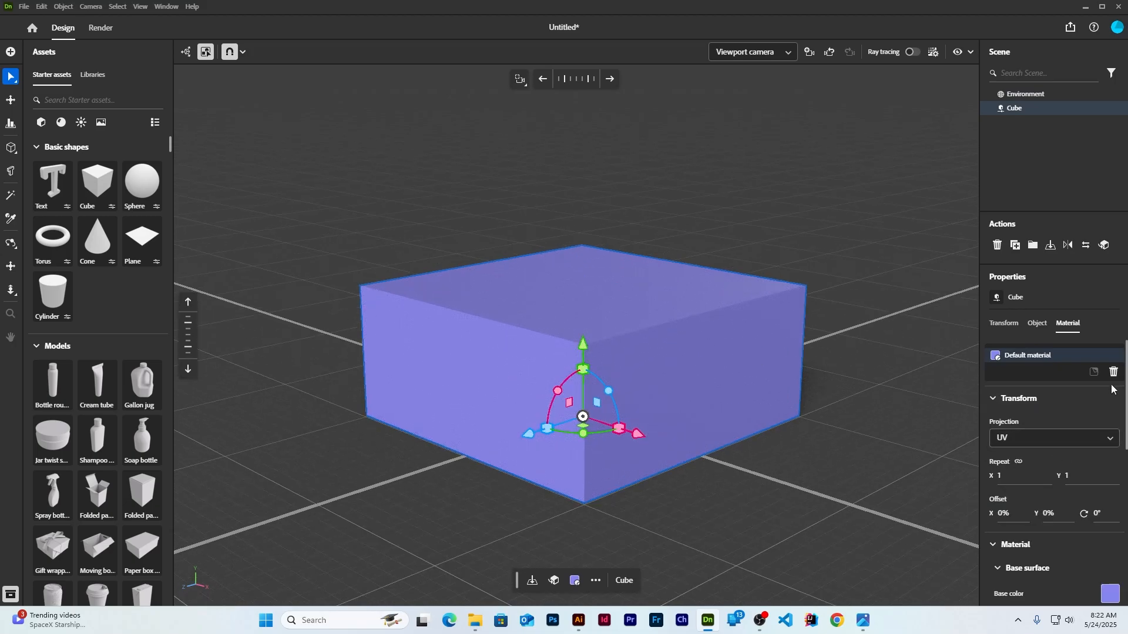
{"action": "left_click", "coordinate": [1038, 325]}
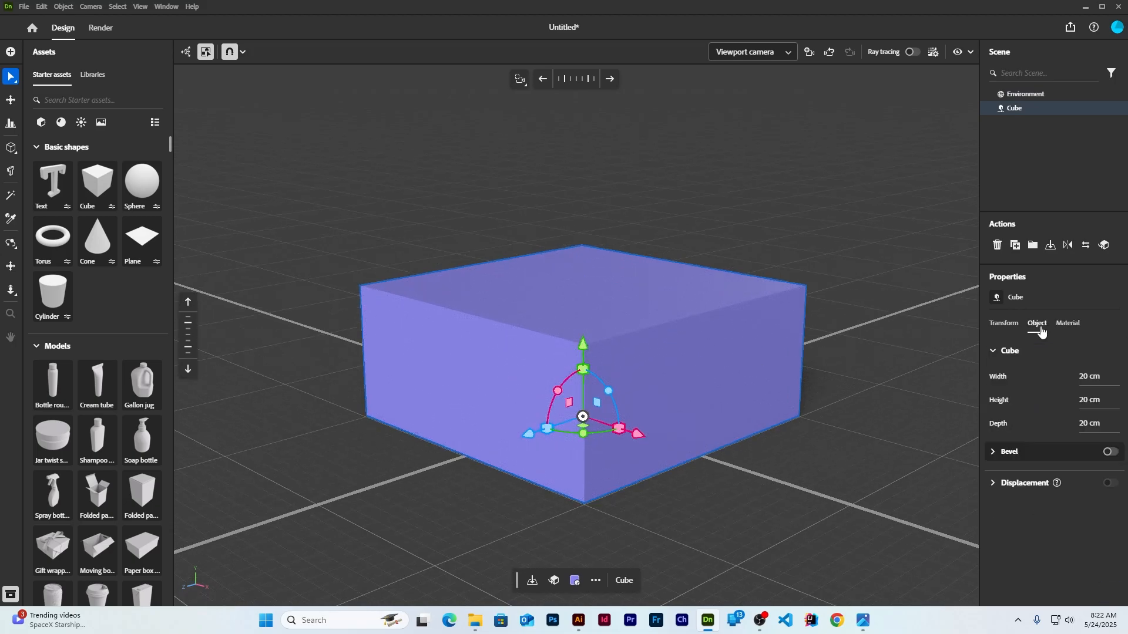
{"action": "left_click", "coordinate": [1111, 453]}
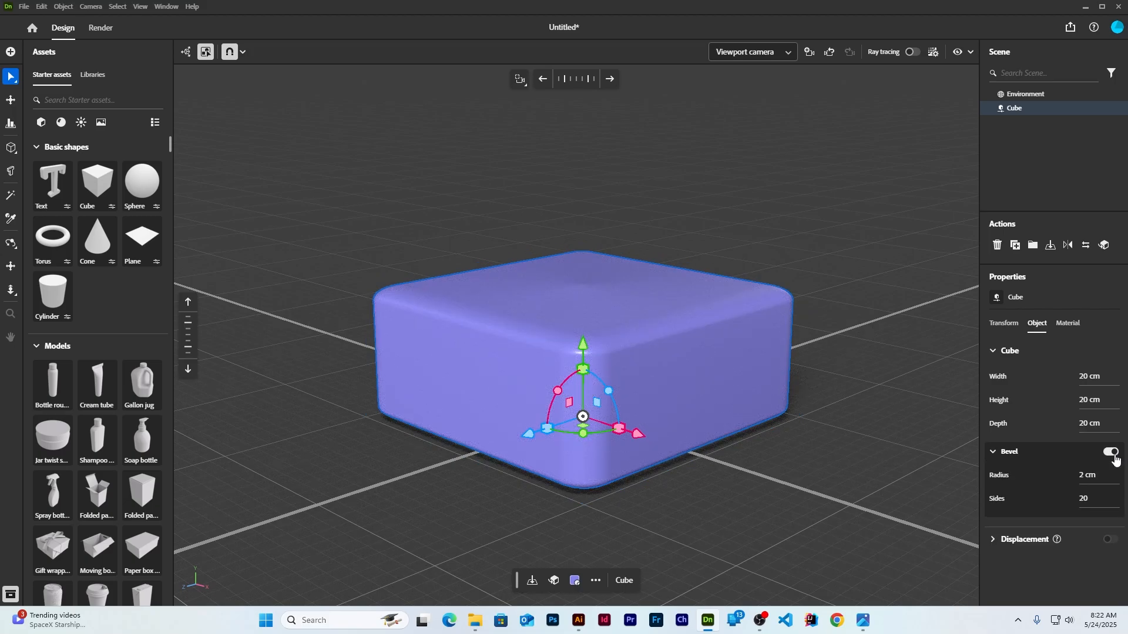
{"action": "left_click", "coordinate": [1101, 476]}
{"action": "key", "text": "Return"}
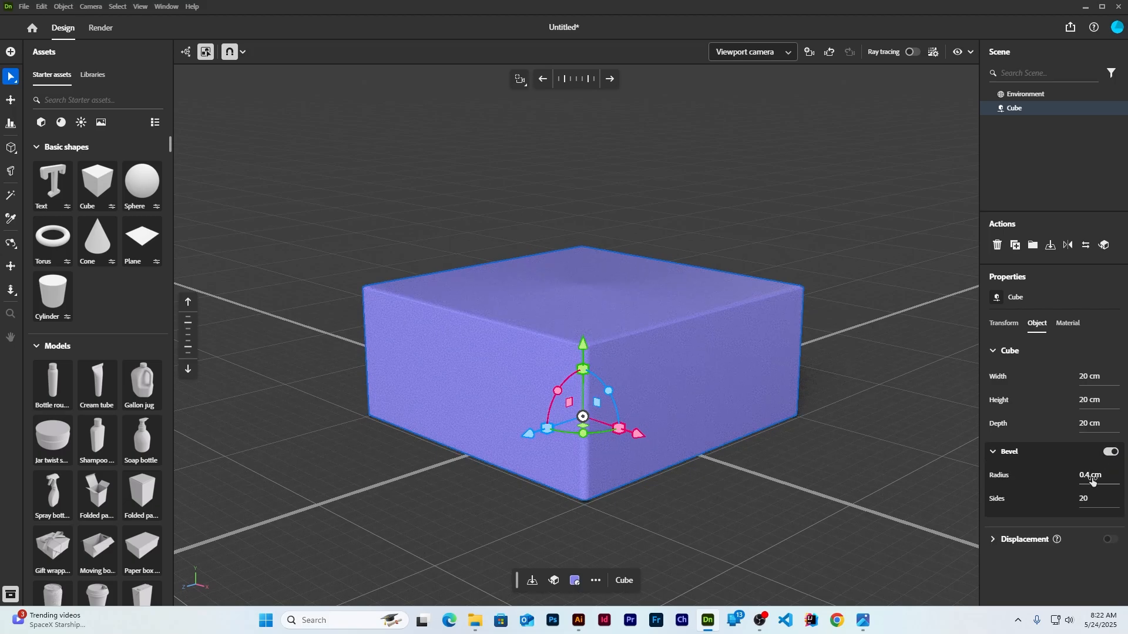
{"action": "left_click", "coordinate": [771, 222]}
{"action": "left_click", "coordinate": [59, 5]}
Import the K:D .usda model from Desktop > kohwallpaperdimension > USDA
{"action": "left_click", "coordinate": [23, 7]}
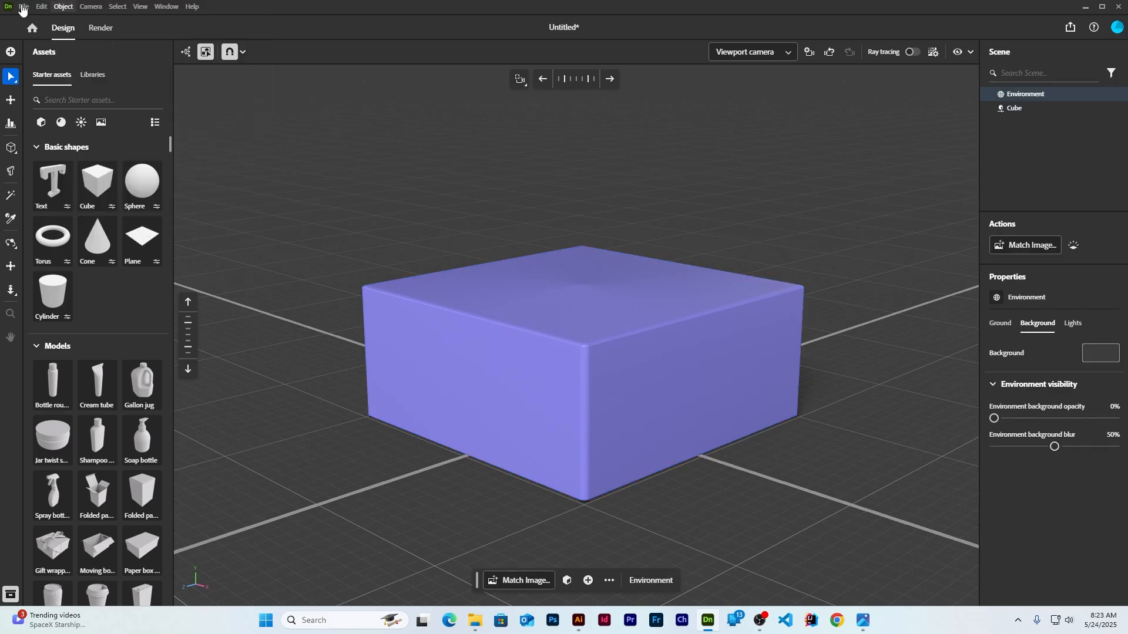
{"action": "mouse_move", "coordinate": [61, 153]}
{"action": "left_click", "coordinate": [199, 154]}
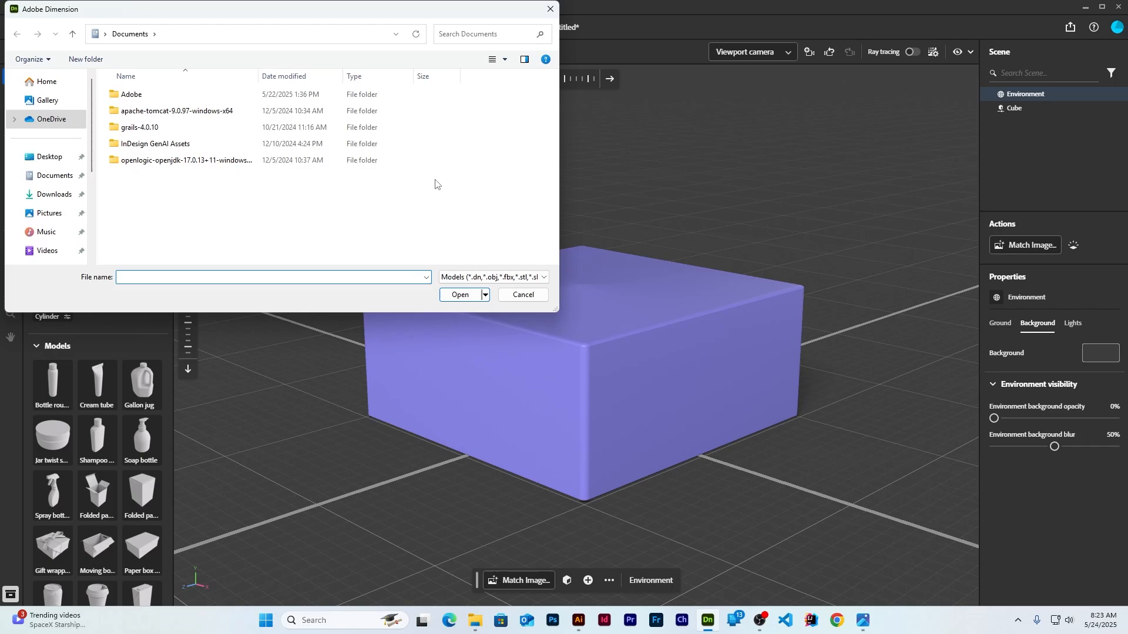
{"action": "left_click", "coordinate": [49, 156]}
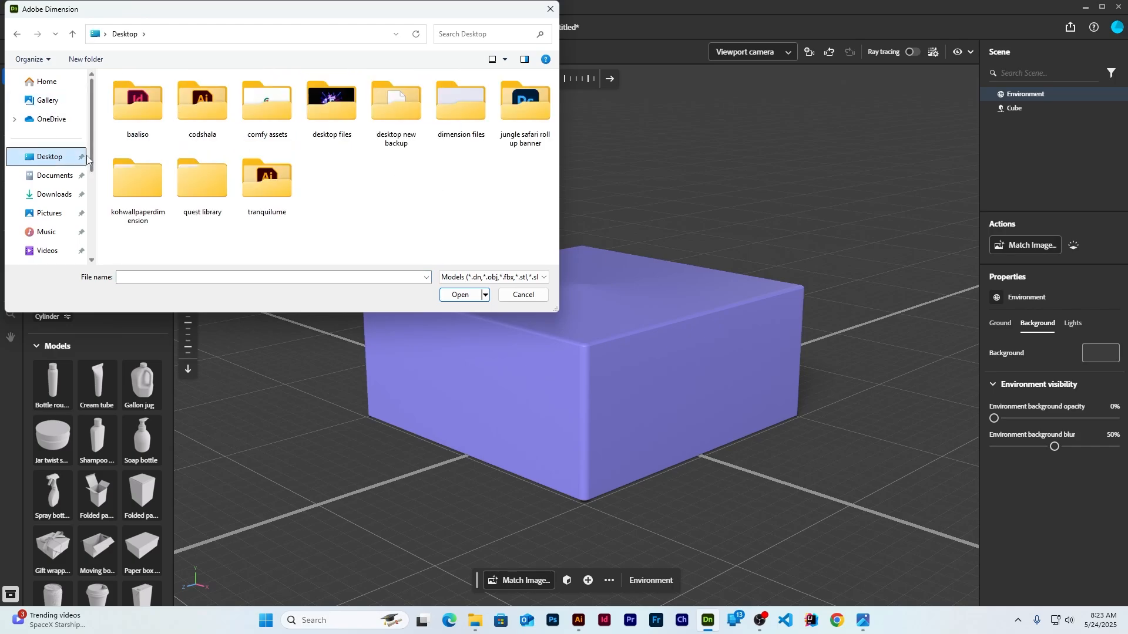
{"action": "double_click", "coordinate": [137, 182]}
{"action": "double_click", "coordinate": [129, 94]}
{"action": "double_click", "coordinate": [173, 93]}
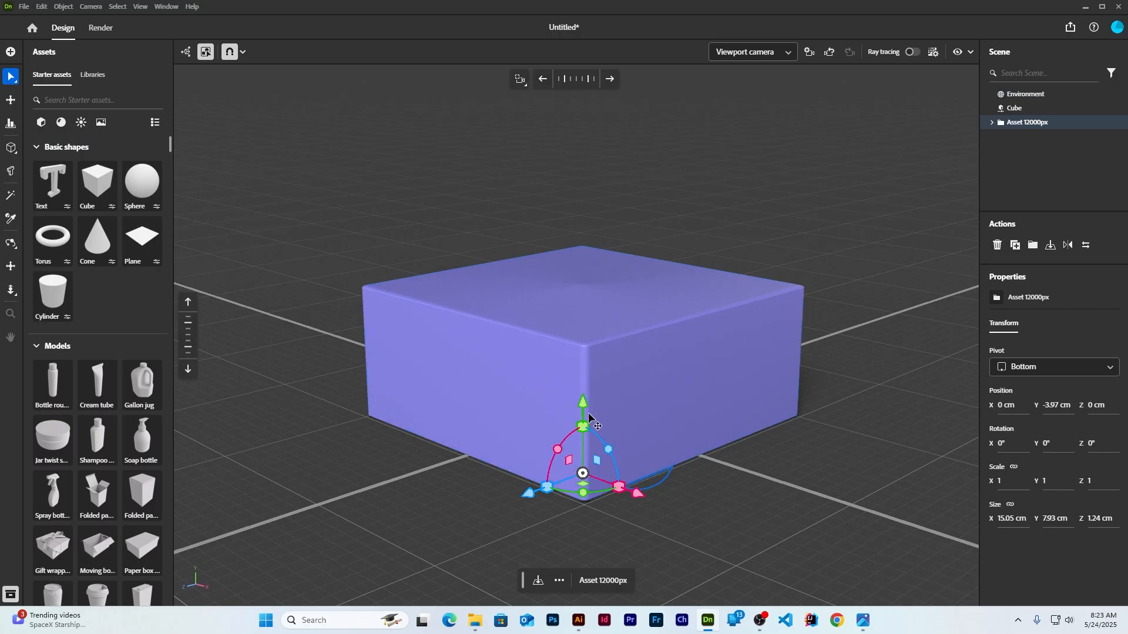
Raise the K:D letters onto the cube and shrink them to about 73%
{"action": "left_click_drag", "start_coordinate": [583, 405], "coordinate": [588, 179]}
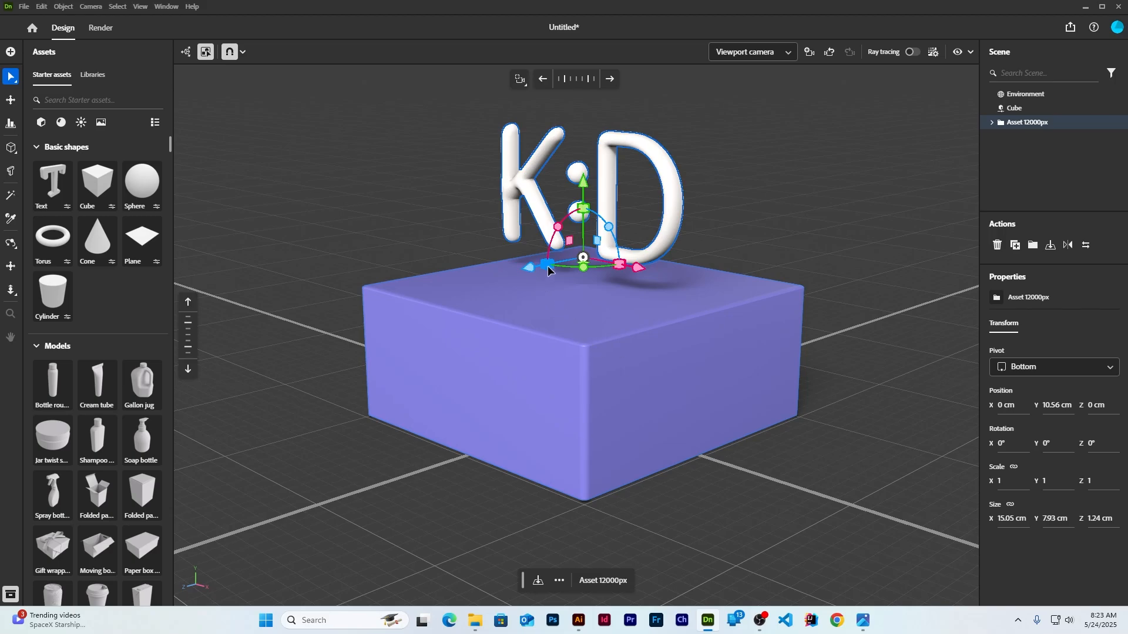
{"action": "right_click_drag", "start_coordinate": [784, 270], "coordinate": [667, 209]}
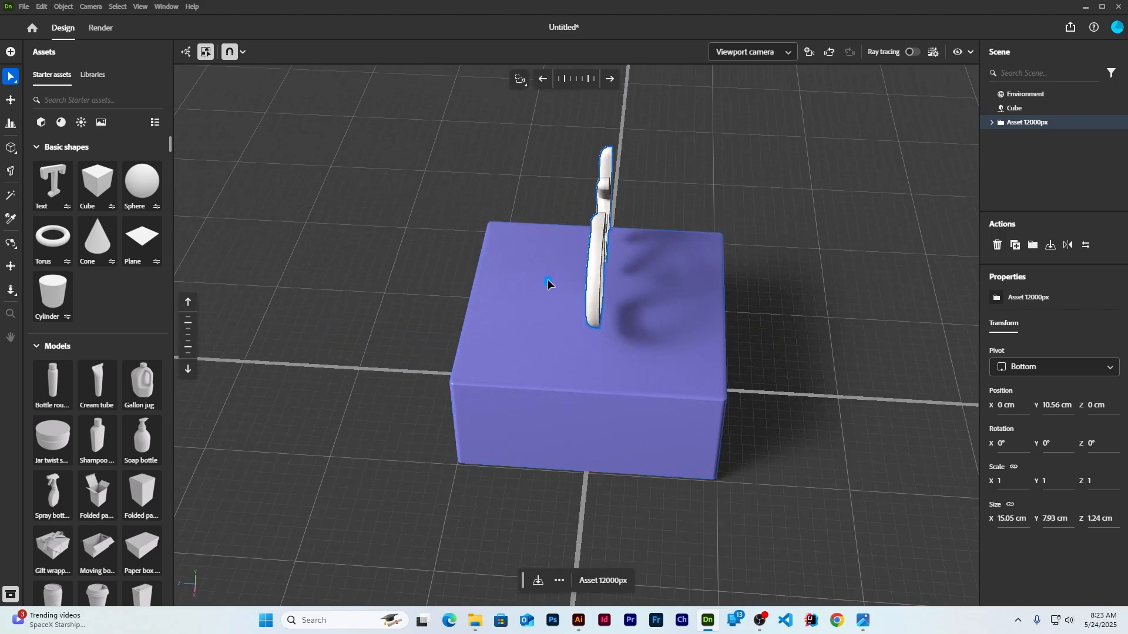
{"action": "left_click_drag", "start_coordinate": [548, 281], "coordinate": [729, 286]}
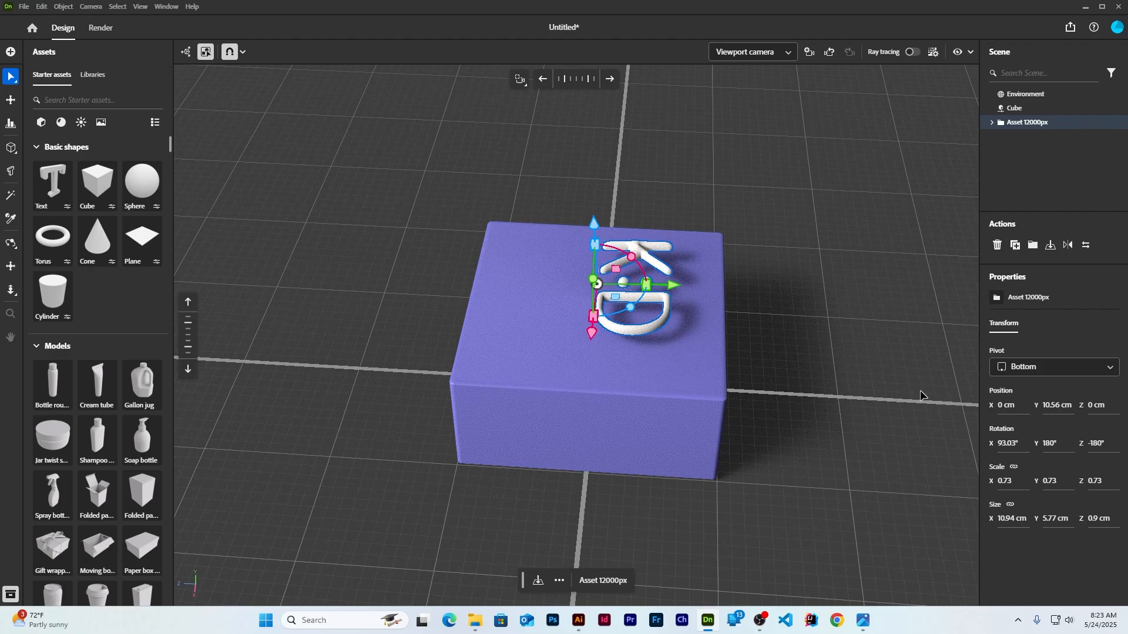
Rotate the K:D letters to 90° on X and lower them onto the cube's top face
{"action": "left_click", "coordinate": [1007, 444]}
{"action": "type", "text": "90"}
{"action": "key", "text": "Return"}
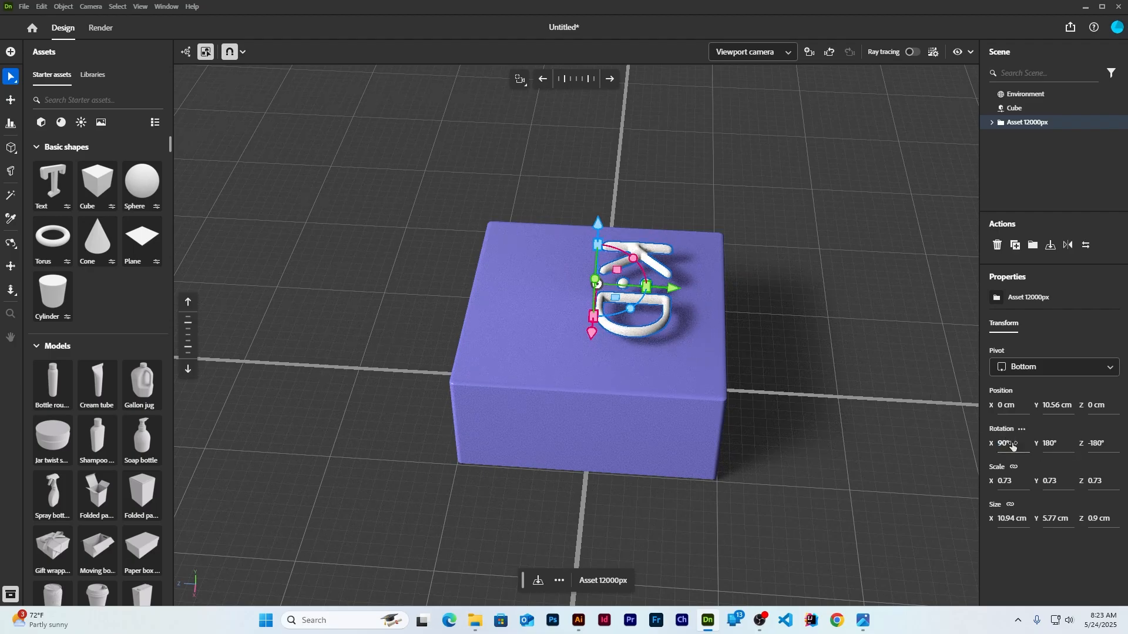
{"action": "scroll", "coordinate": [623, 365], "scroll_direction": "up", "scroll_amount": 3}
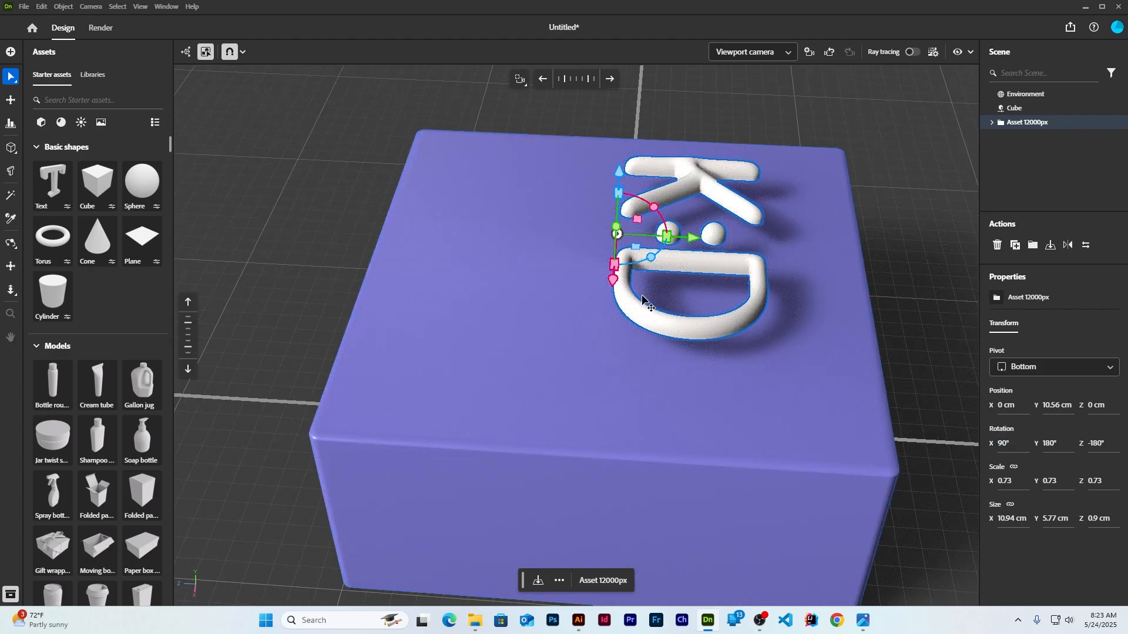
{"action": "left_click_drag", "start_coordinate": [613, 284], "coordinate": [544, 304]}
{"action": "left_click_drag", "start_coordinate": [545, 216], "coordinate": [547, 242]}
{"action": "left_click", "coordinate": [920, 277]}
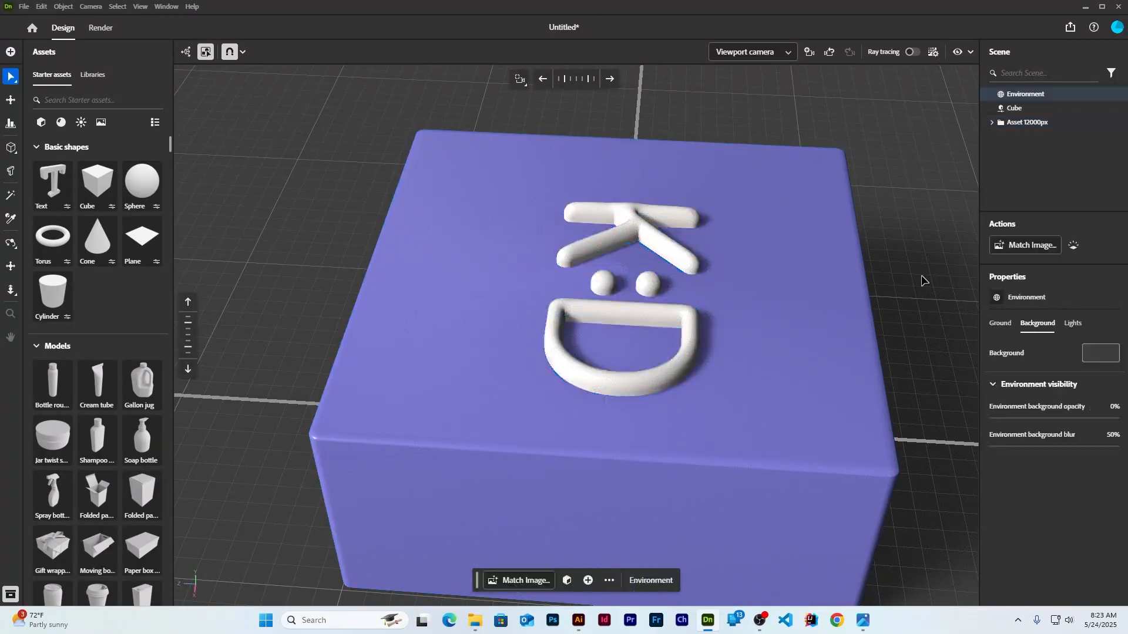
Enlarge the K:D lettering to 0.95 scale and nudge it to X 0.56 cm, Z 4.09 cm
{"action": "right_click_drag", "start_coordinate": [576, 421], "coordinate": [694, 403]}
{"action": "scroll", "coordinate": [760, 362], "scroll_direction": "down", "scroll_amount": 5}
{"action": "scroll", "coordinate": [695, 403], "scroll_direction": "up", "scroll_amount": 2}
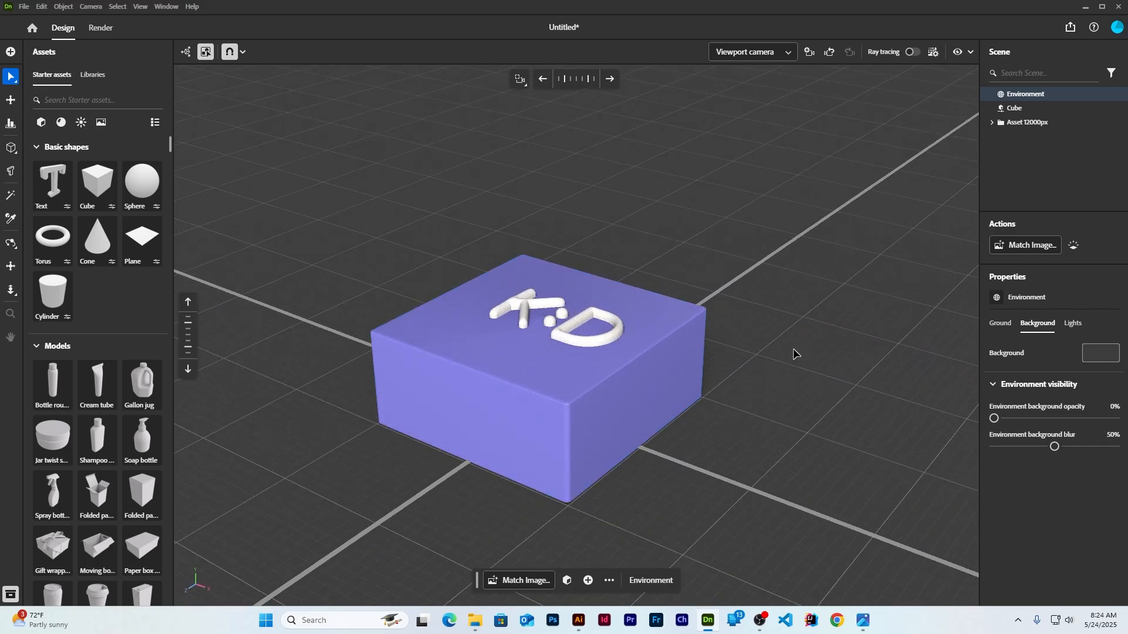
{"action": "scroll", "coordinate": [793, 353], "scroll_direction": "down", "scroll_amount": 3}
{"action": "scroll", "coordinate": [728, 339], "scroll_direction": "up", "scroll_amount": 1}
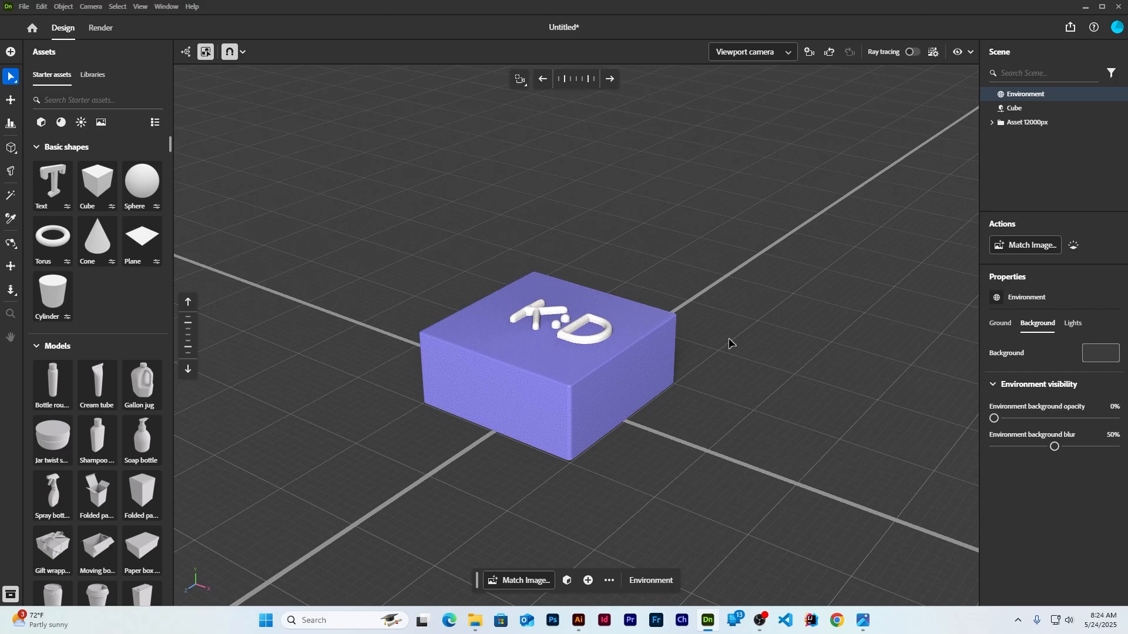
{"action": "middle_click_drag", "start_coordinate": [737, 292], "coordinate": [650, 279]}
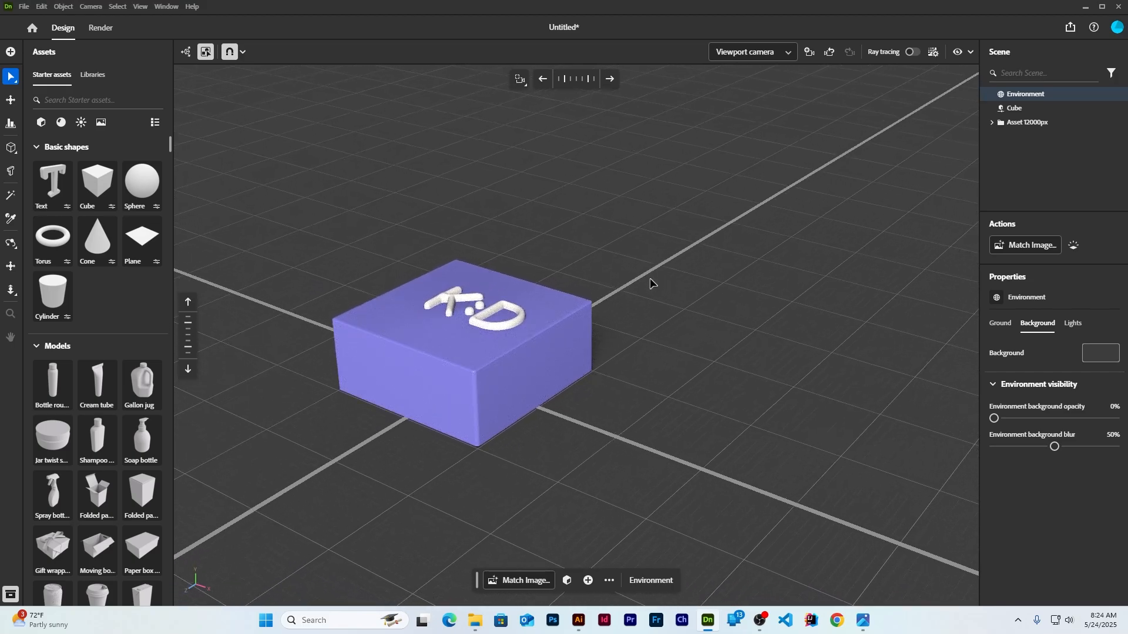
{"action": "left_click", "coordinate": [486, 312]}
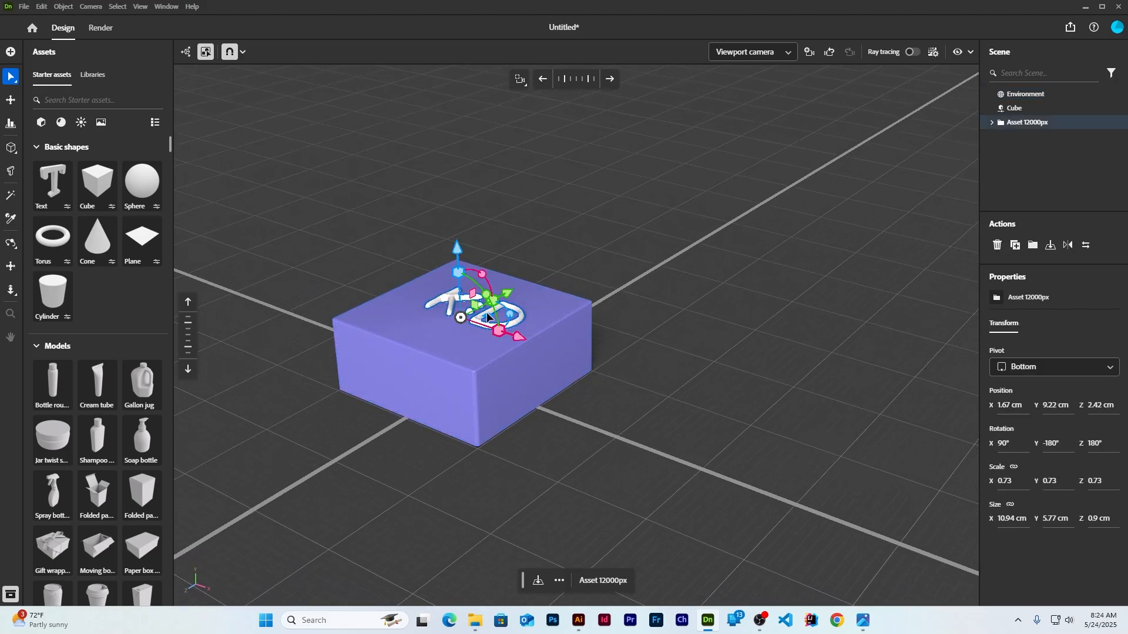
{"action": "left_click_drag", "start_coordinate": [500, 334], "coordinate": [512, 336]}
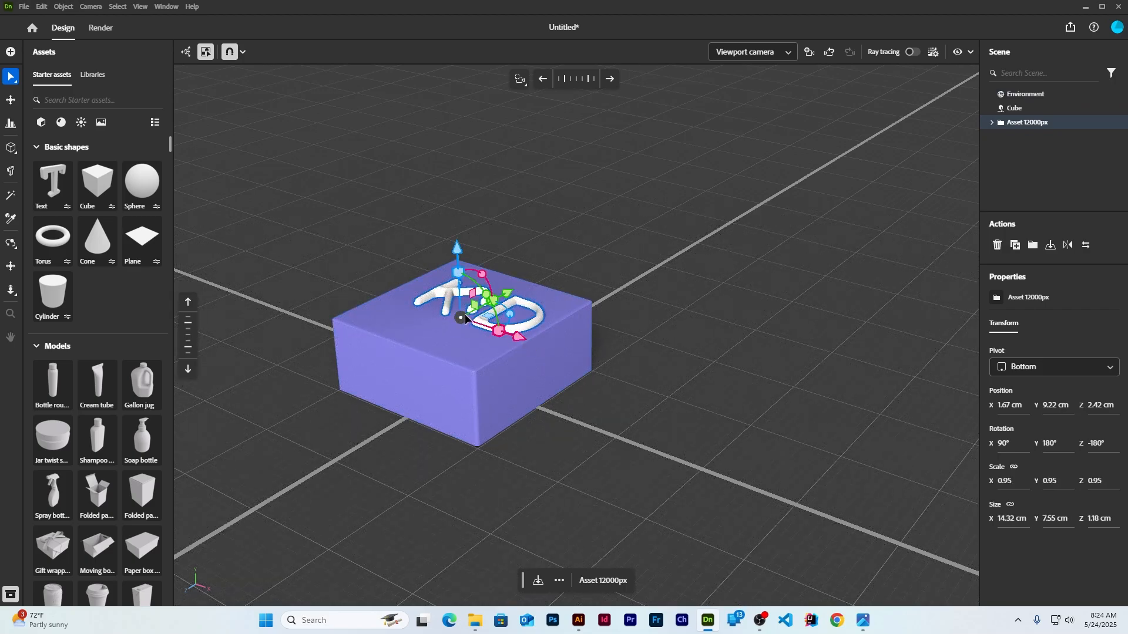
{"action": "left_click_drag", "start_coordinate": [525, 342], "coordinate": [496, 299]}
{"action": "left_click", "coordinate": [722, 326]}
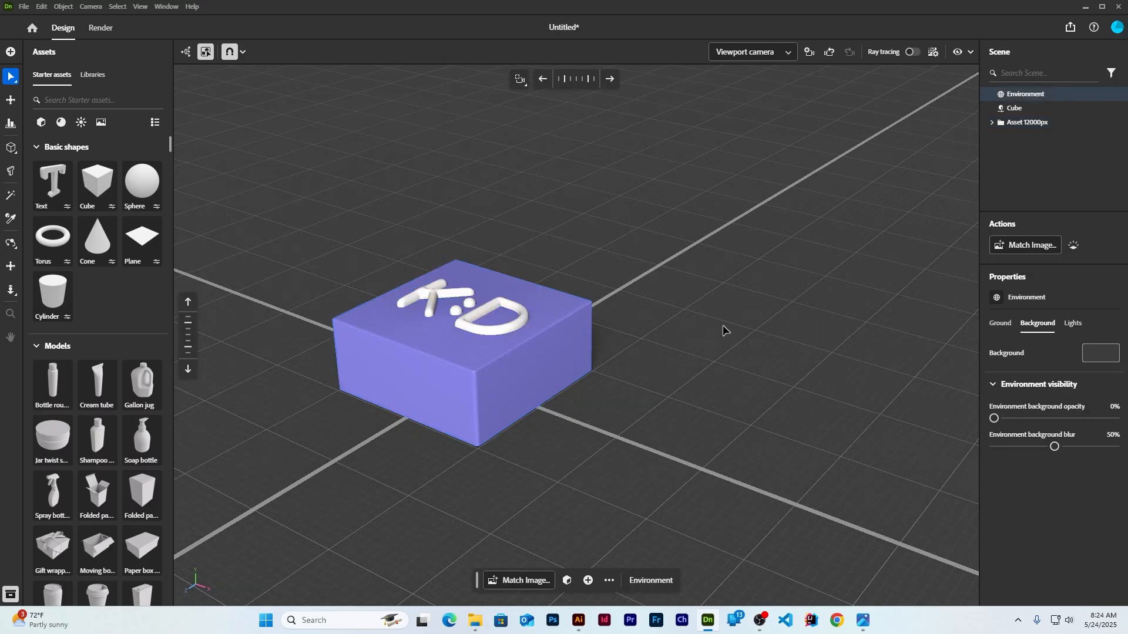
{"action": "left_click", "coordinate": [463, 393]}
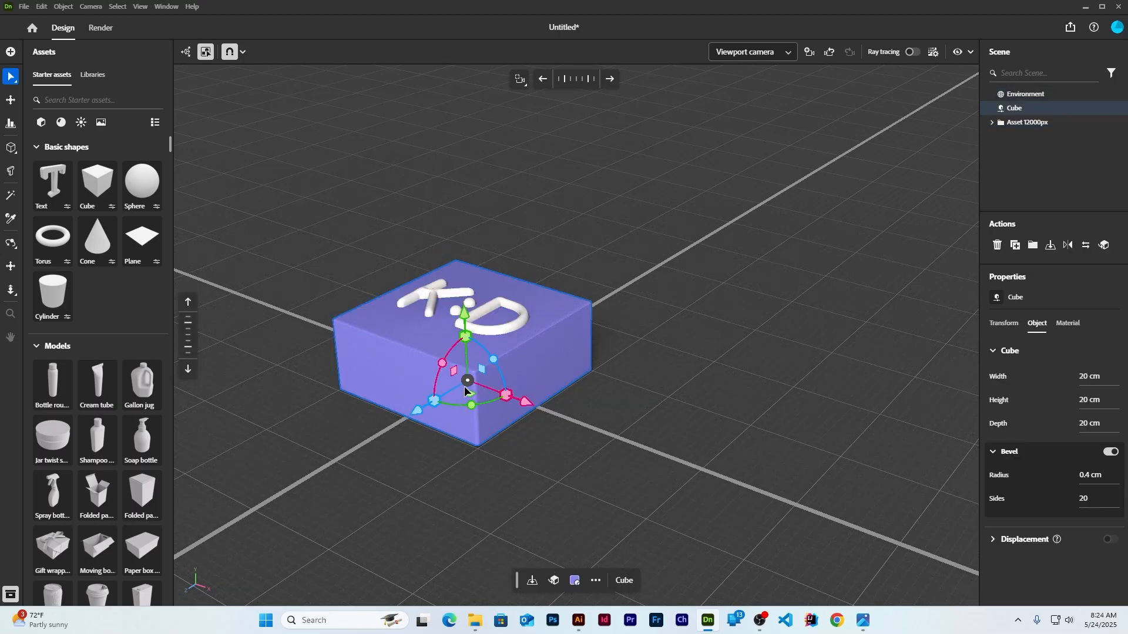
Duplicate the purple cube to the right and stretch the copy much taller
{"action": "right_click", "coordinate": [475, 421]}
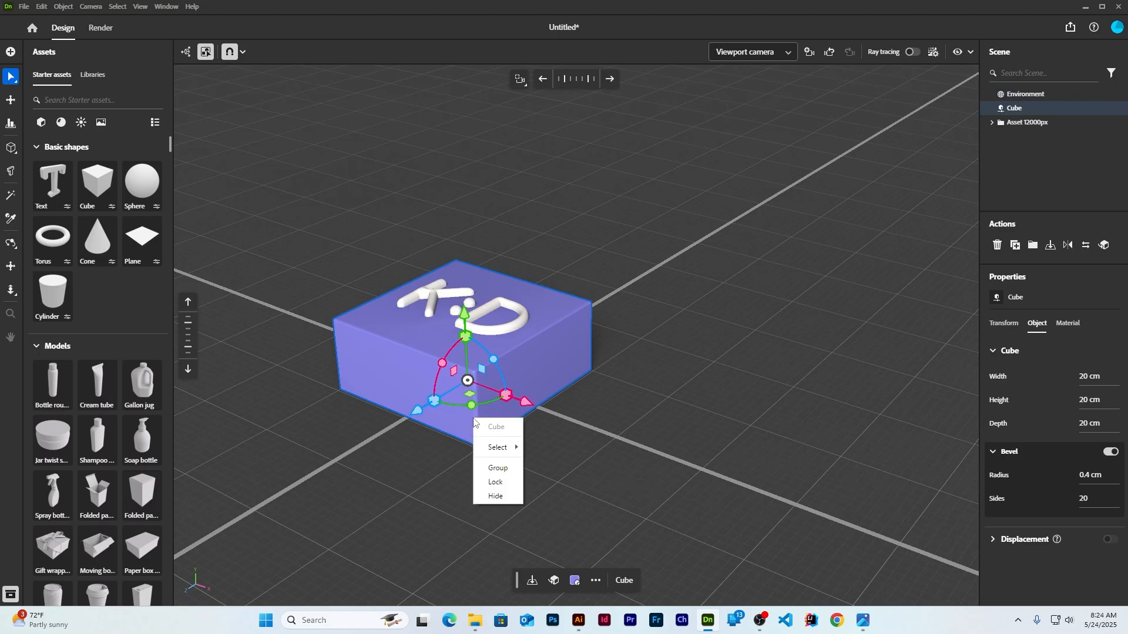
{"action": "left_click", "coordinate": [730, 390]}
{"action": "left_click", "coordinate": [730, 390]}
{"action": "left_click", "coordinate": [459, 403]}
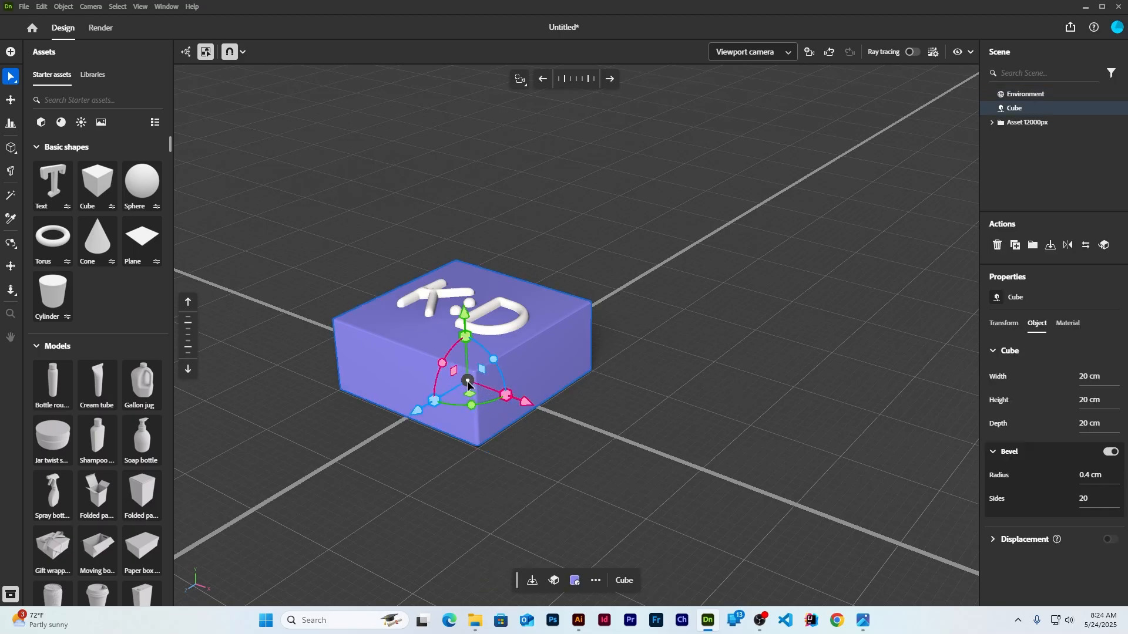
{"action": "left_click_drag", "start_coordinate": [468, 384], "coordinate": [838, 390], "text": "alt"}
{"action": "left_click_drag", "start_coordinate": [842, 348], "coordinate": [851, 322]}
{"action": "key", "text": "ctrl+z"}
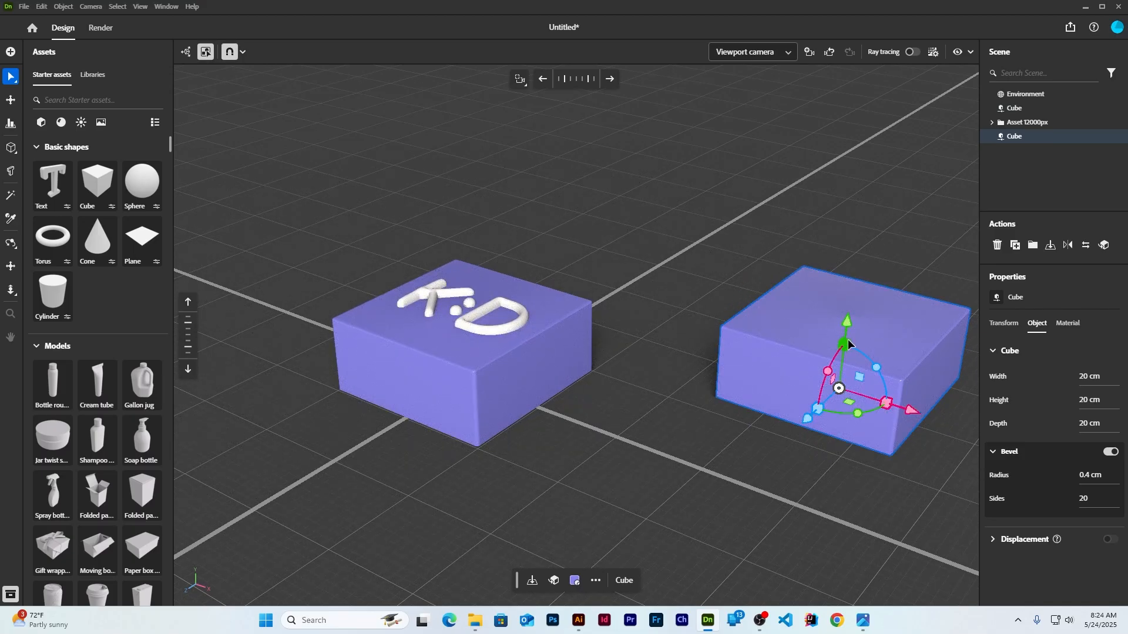
{"action": "left_click_drag", "start_coordinate": [848, 342], "coordinate": [848, 308]}
{"action": "left_click", "coordinate": [710, 450]}
{"action": "middle_click_drag", "start_coordinate": [691, 448], "coordinate": [612, 442]}
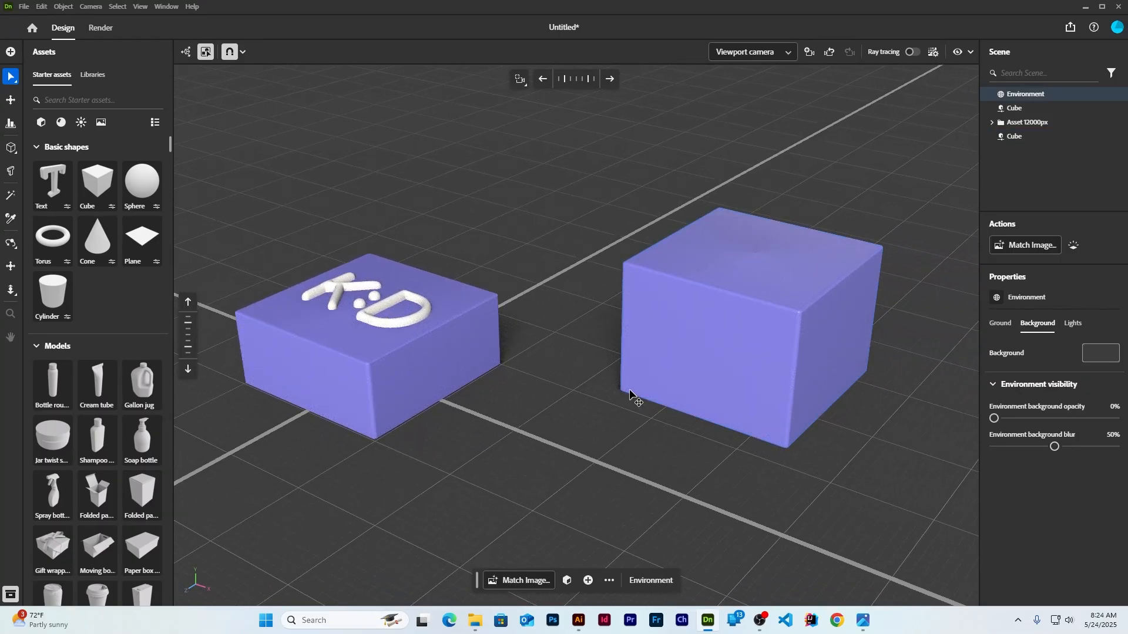
{"action": "left_click", "coordinate": [578, 621]}
Add the pale K.of.Hearts DESIGNS logo to Asset Export, replacing the old K:D asset
{"action": "left_click", "coordinate": [126, 26]}
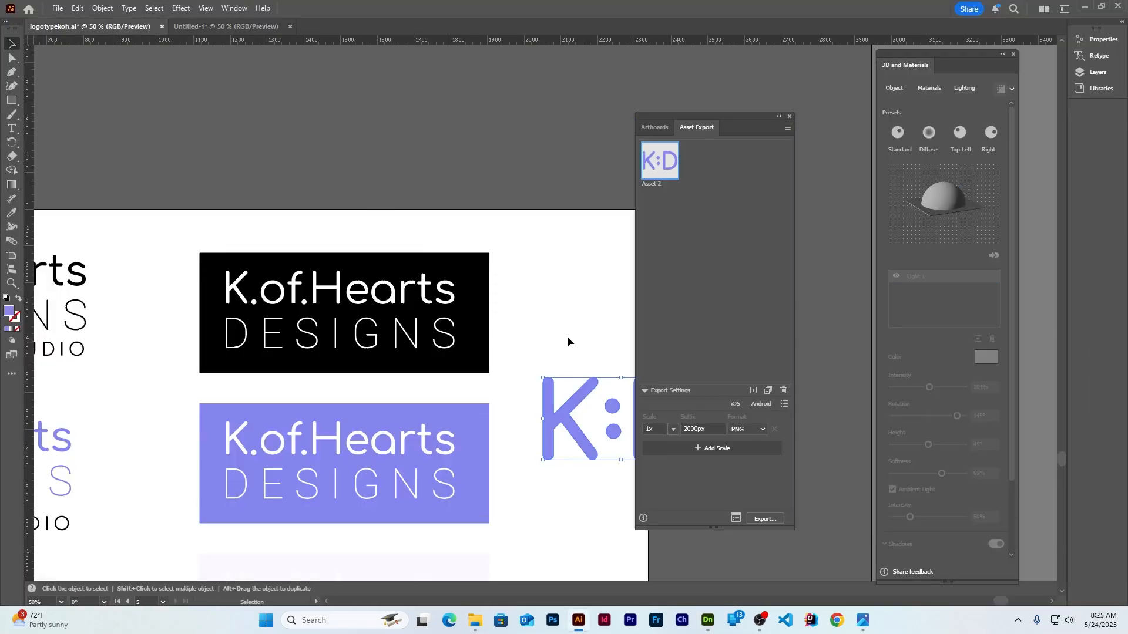
{"action": "scroll", "coordinate": [568, 283], "scroll_direction": "down", "scroll_amount": 2, "text": "alt"}
{"action": "scroll", "coordinate": [393, 414], "scroll_direction": "up", "scroll_amount": 1, "text": "alt"}
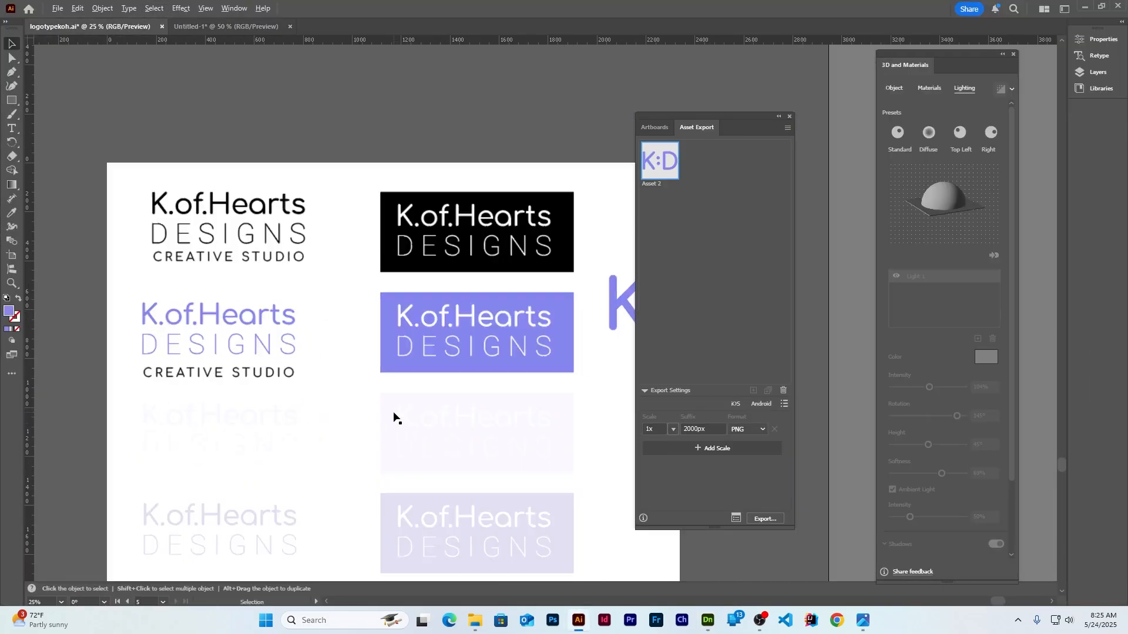
{"action": "scroll", "coordinate": [136, 463], "scroll_direction": "up", "scroll_amount": 2, "text": "alt"}
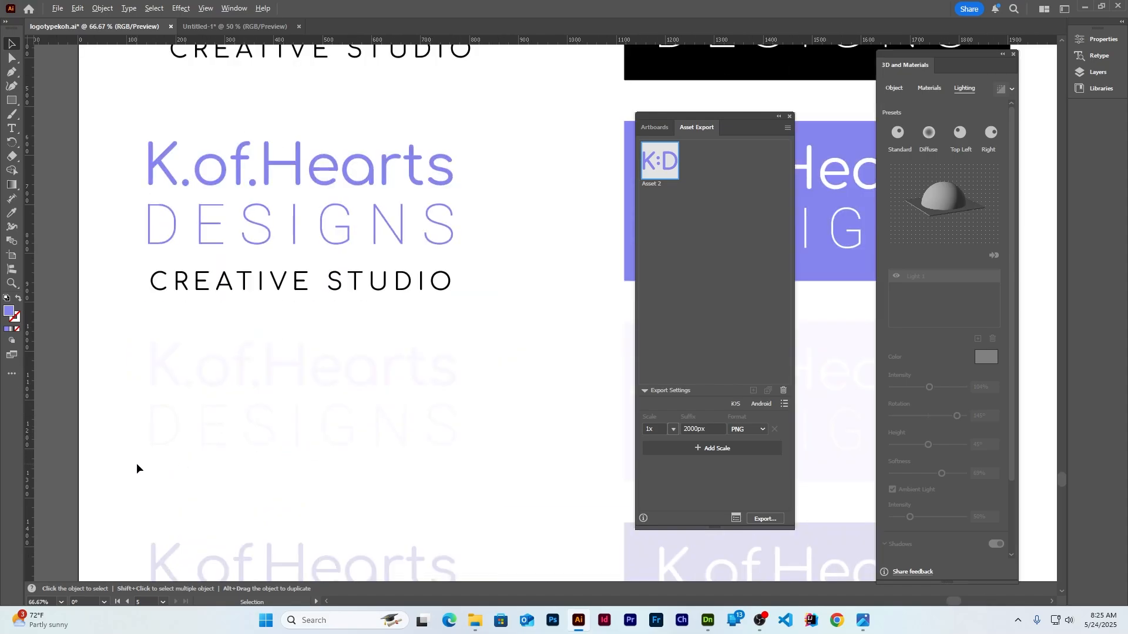
{"action": "left_click_drag", "start_coordinate": [93, 355], "coordinate": [517, 489]}
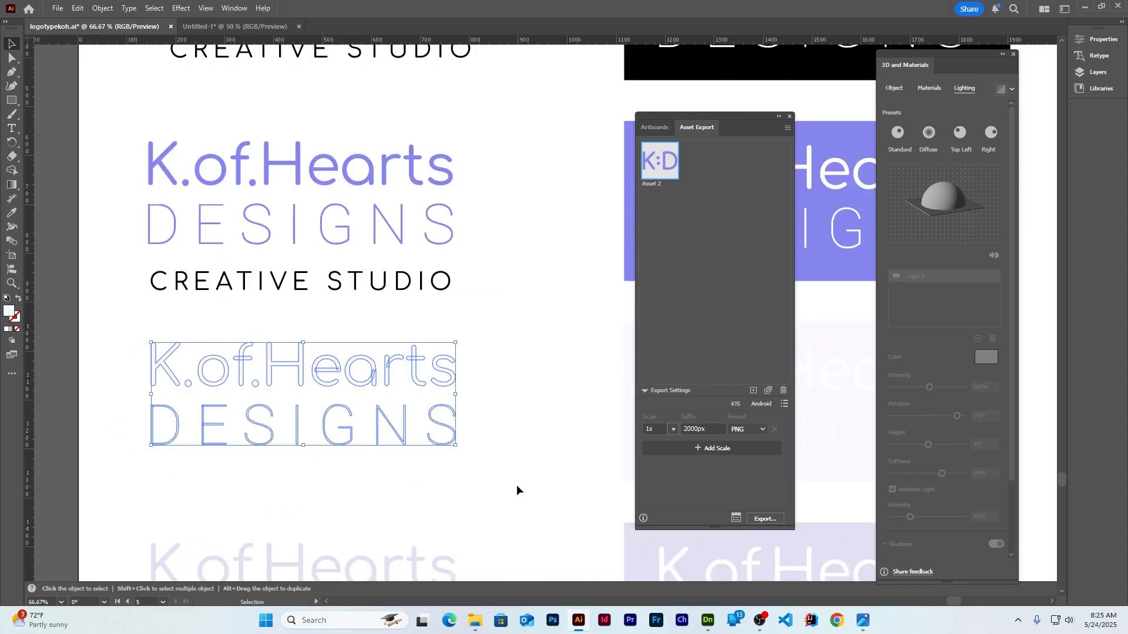
{"action": "key", "text": "a"}
{"action": "key", "text": "v"}
{"action": "left_click_drag", "start_coordinate": [415, 370], "coordinate": [704, 258]}
{"action": "left_click", "coordinate": [784, 391]}
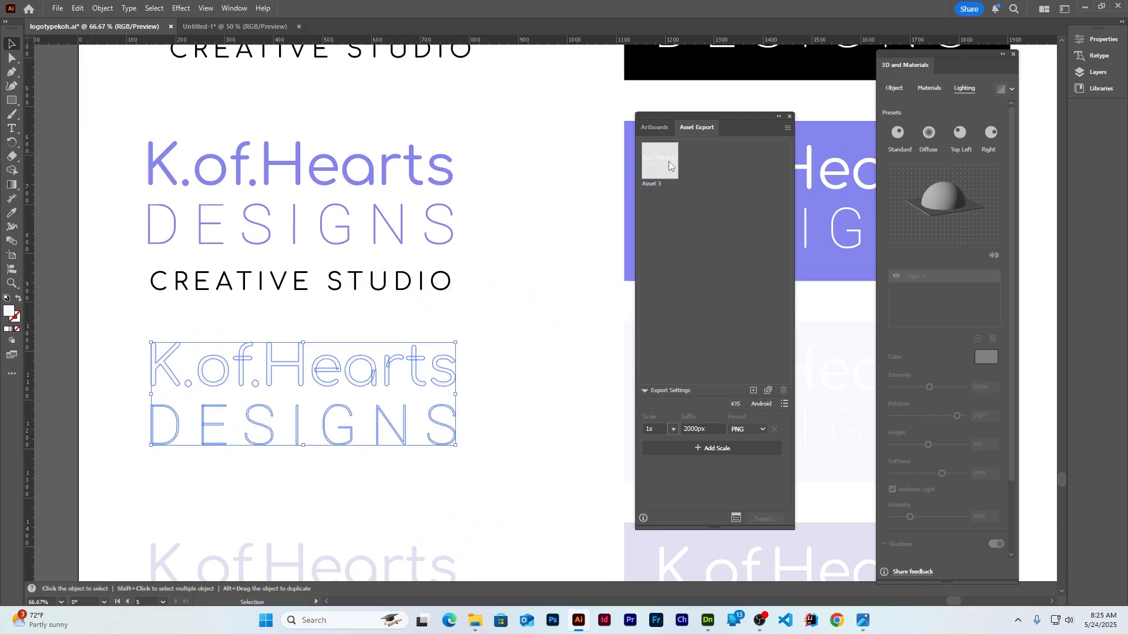
Export the logo PNG into the Desktop's kohwallpaperdimension folder
{"action": "left_click", "coordinate": [765, 519]}
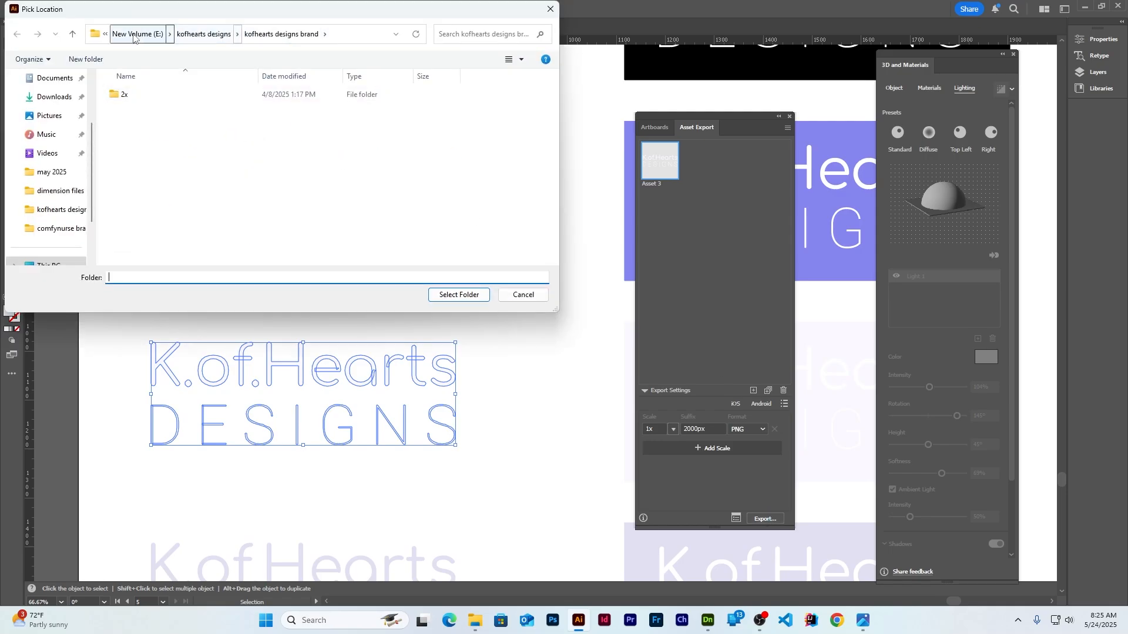
{"action": "scroll", "coordinate": [58, 130], "scroll_direction": "up", "scroll_amount": 3}
{"action": "left_click", "coordinate": [49, 138]}
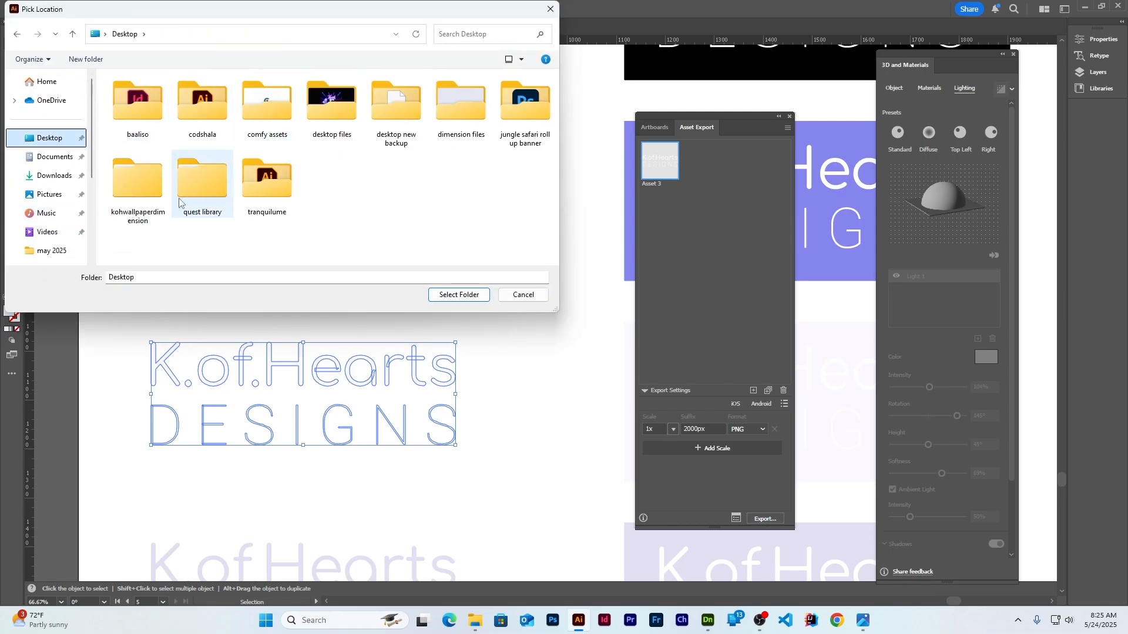
{"action": "left_click", "coordinate": [138, 182]}
{"action": "left_click", "coordinate": [459, 294]}
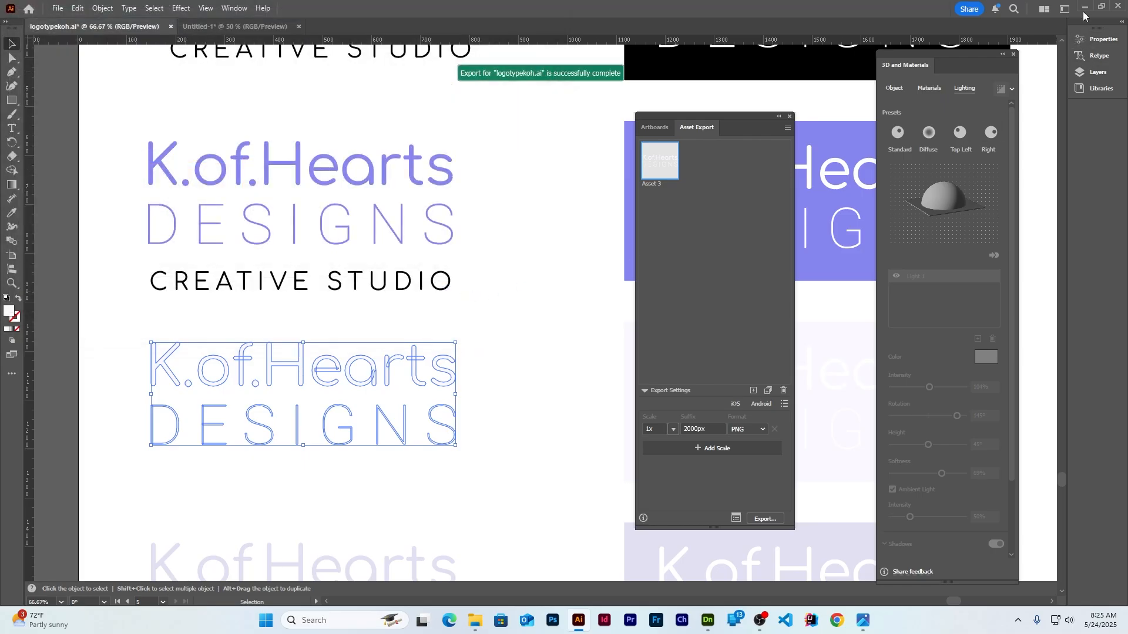
{"action": "key", "text": "alt+Tab"}
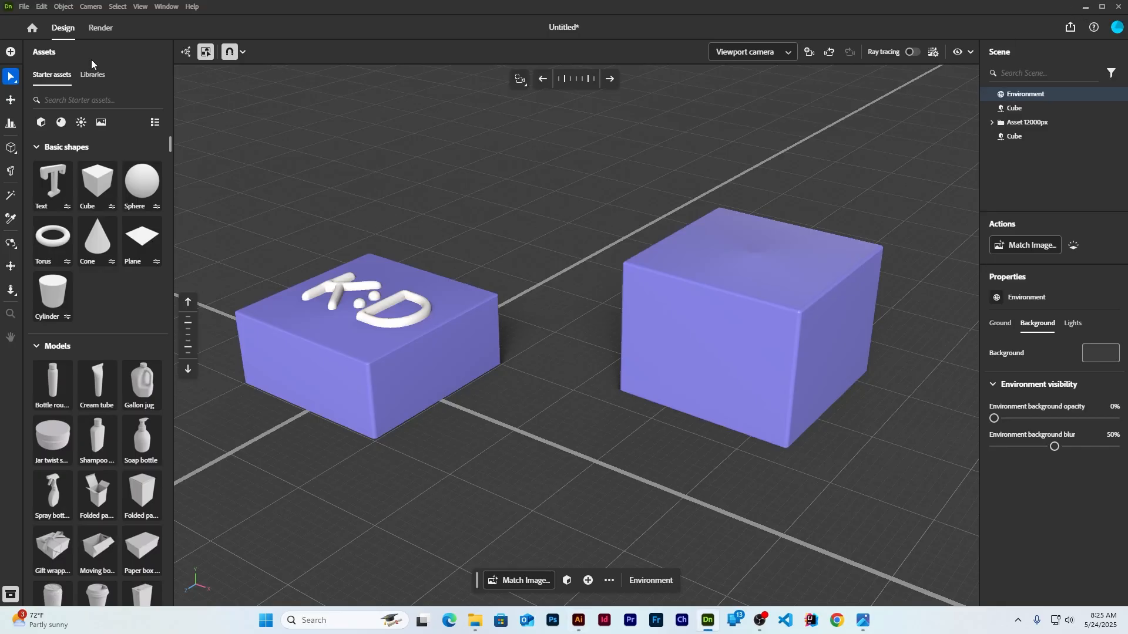
Open the kohwallpaperdimension > 1x folder and preview the exported logo PNG
{"action": "left_click", "coordinate": [734, 334]}
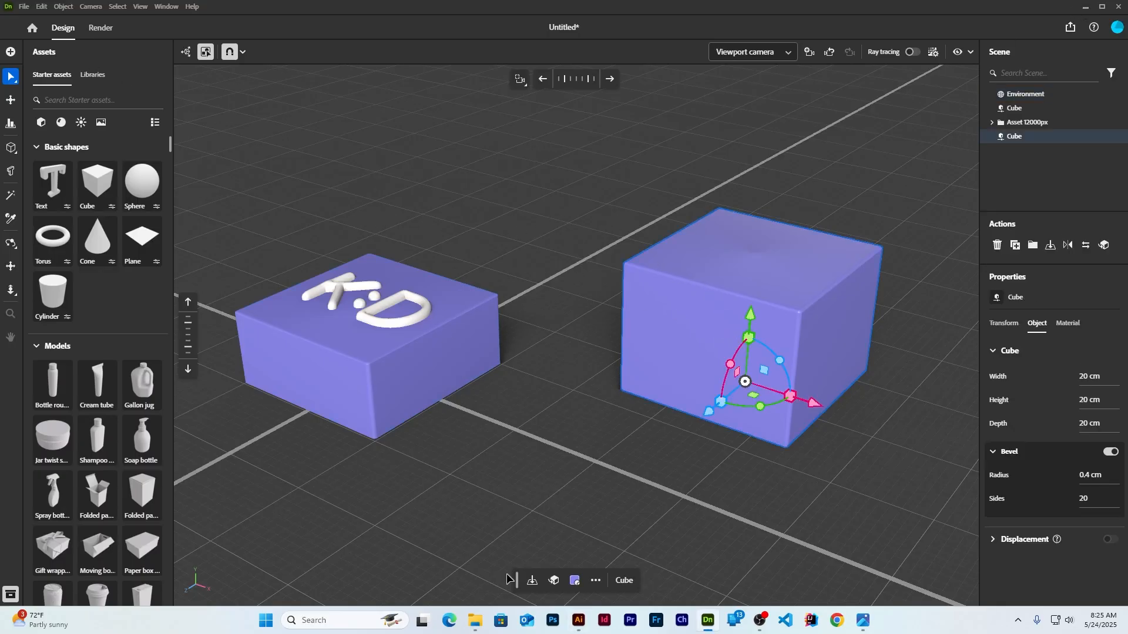
{"action": "mouse_move", "coordinate": [478, 627]}
{"action": "left_click", "coordinate": [539, 558]}
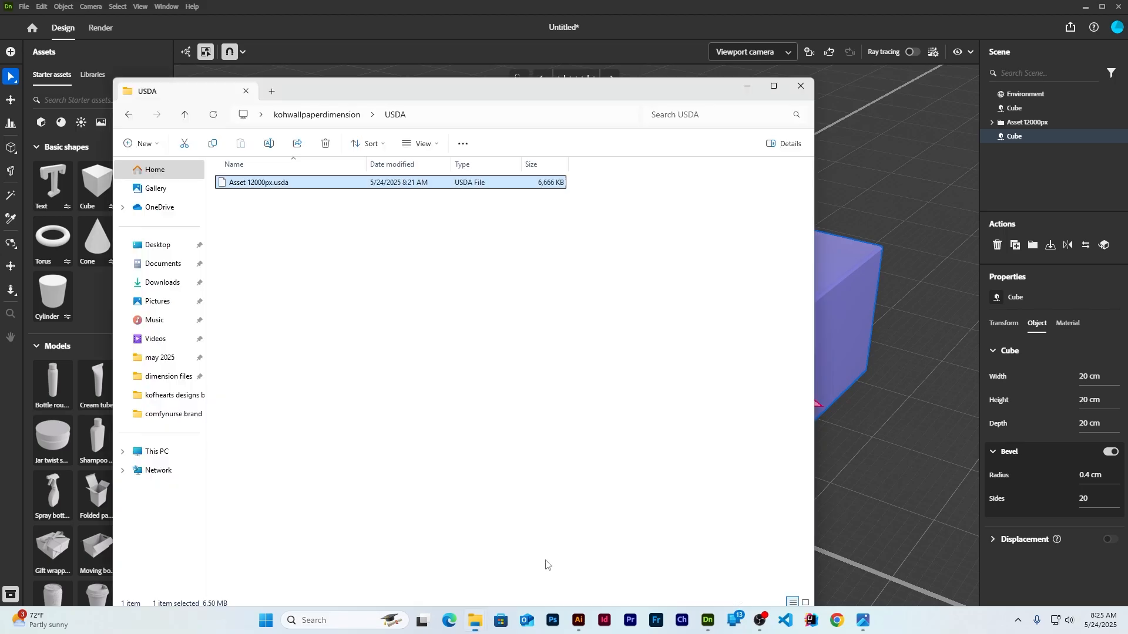
{"action": "left_click", "coordinate": [326, 117]}
{"action": "double_click", "coordinate": [243, 184]}
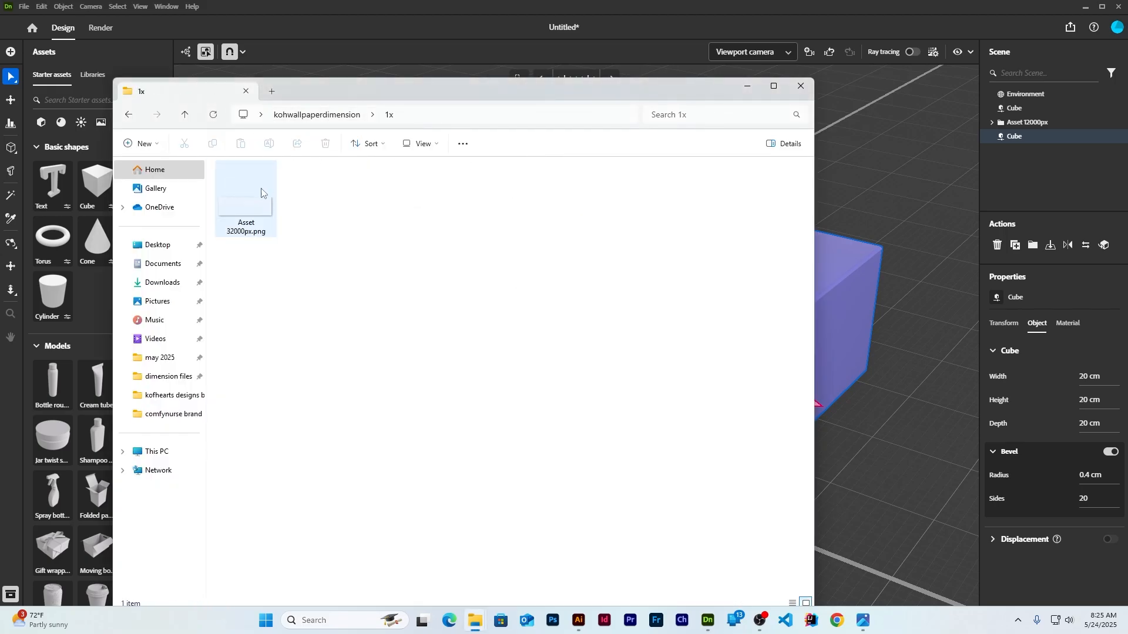
{"action": "left_click", "coordinate": [244, 194]}
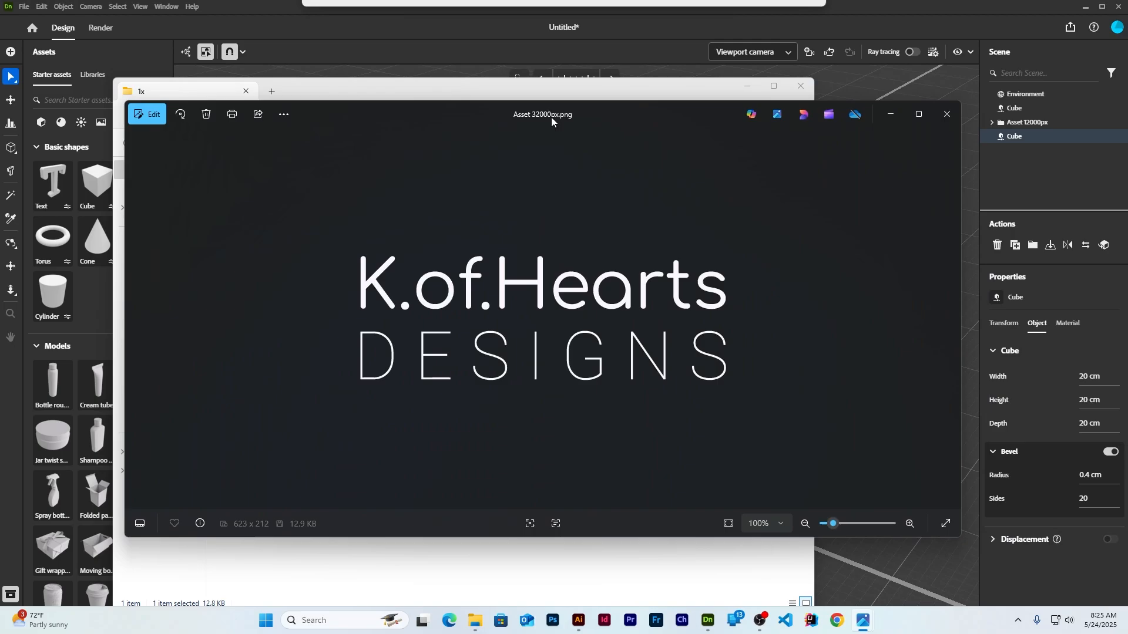
{"action": "left_click", "coordinate": [949, 112]}
{"action": "left_click", "coordinate": [800, 86]}
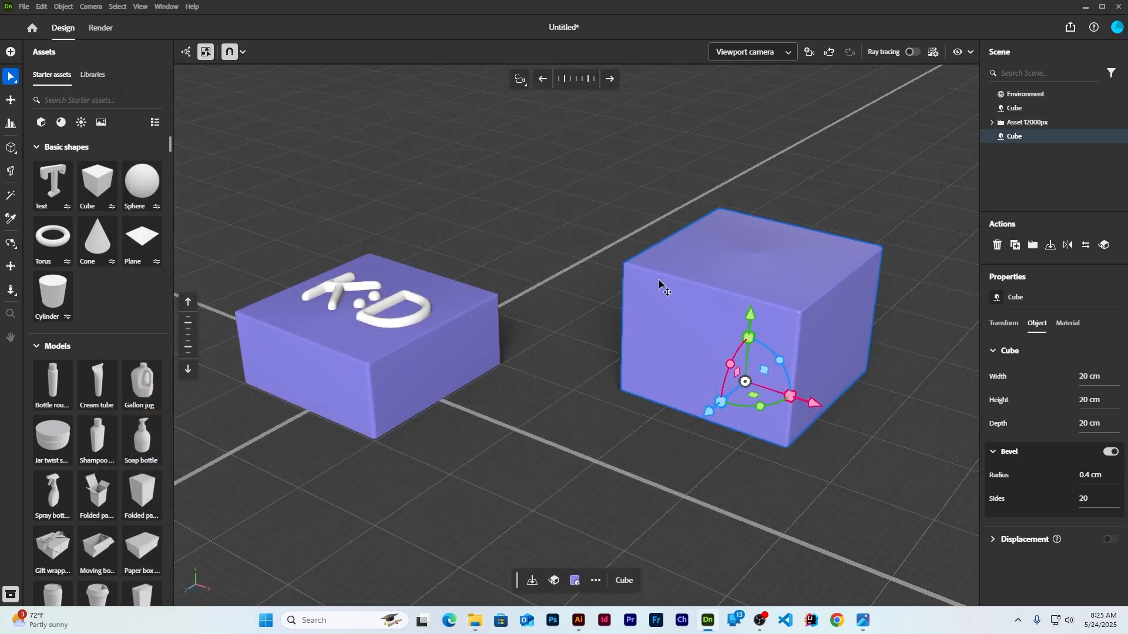
Reselect the plain right cube and bring the 1x folder window back beside the scene
{"action": "left_click_drag", "start_coordinate": [716, 414], "coordinate": [666, 461]}
{"action": "key", "text": "ctrl+z"}
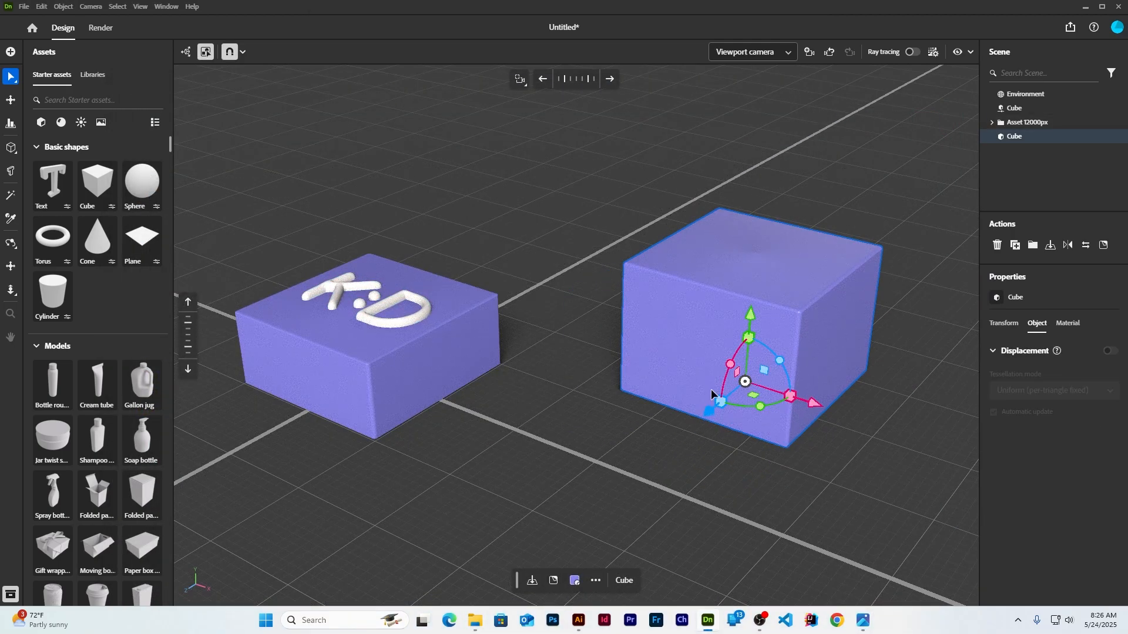
{"action": "left_click", "coordinate": [673, 317]}
{"action": "left_click", "coordinate": [593, 432]}
{"action": "middle_click_drag", "start_coordinate": [594, 433], "coordinate": [609, 388]}
{"action": "left_click", "coordinate": [705, 301]}
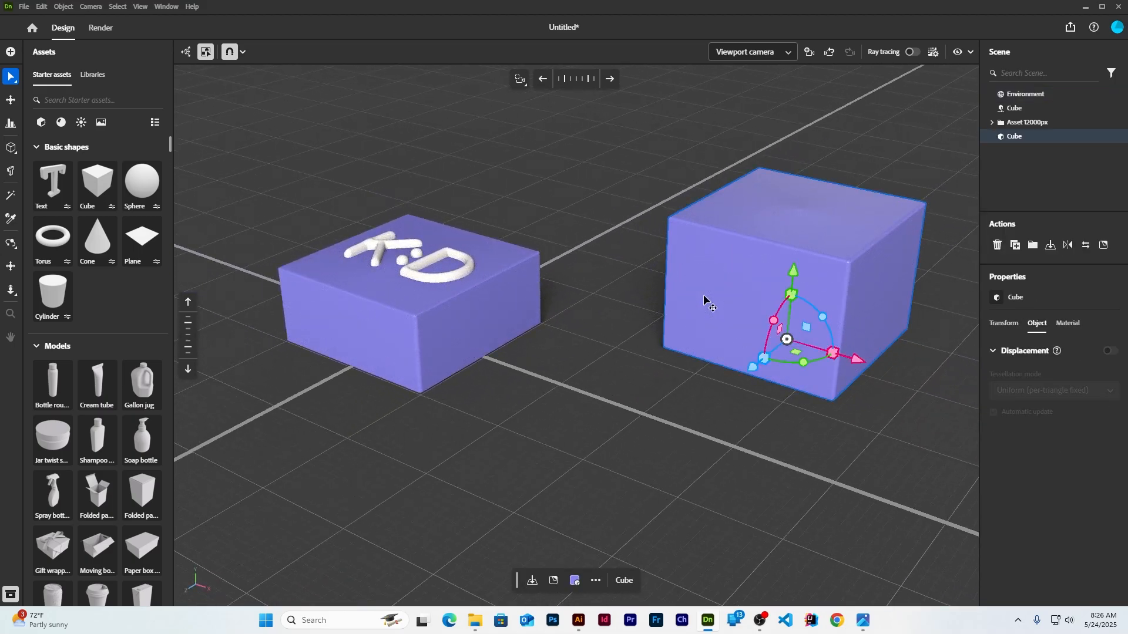
{"action": "left_click", "coordinate": [475, 622]}
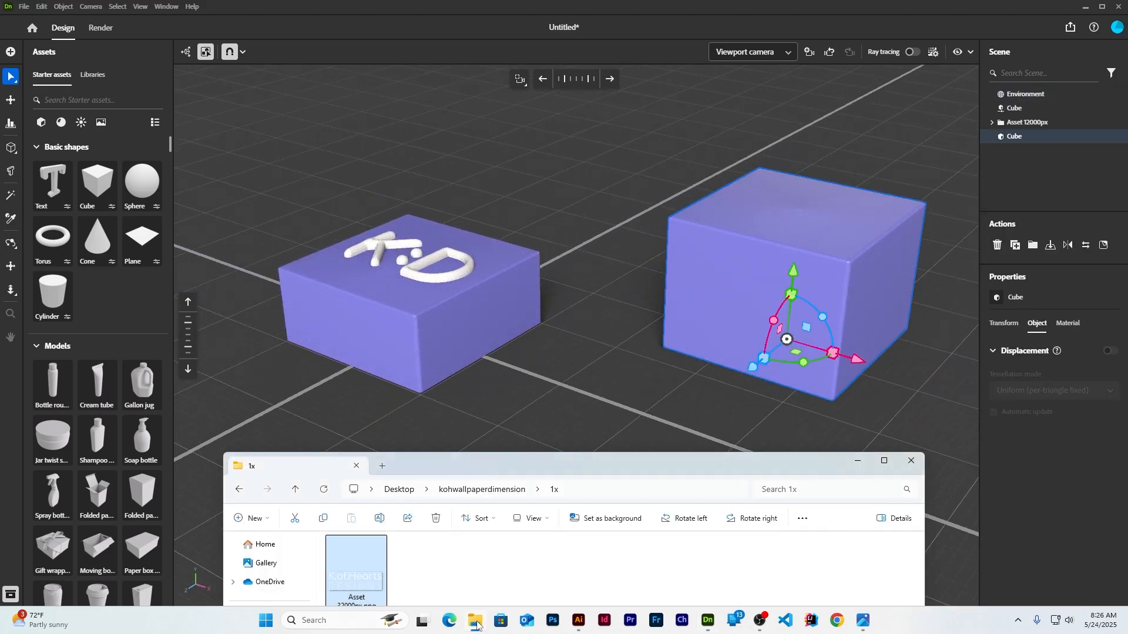
{"action": "double_click", "coordinate": [364, 578]}
{"action": "left_click", "coordinate": [946, 113]}
Drop the logo PNG onto the right cube's front face and enlarge the decal to about 17.5%
{"action": "left_click_drag", "start_coordinate": [355, 581], "coordinate": [765, 292]}
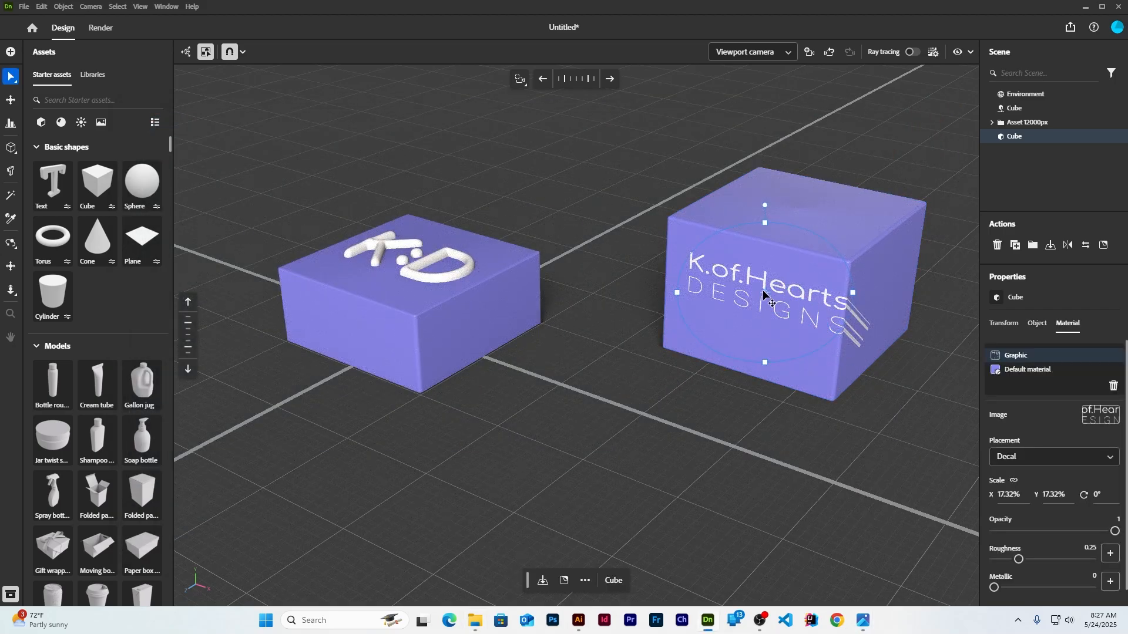
{"action": "left_click_drag", "start_coordinate": [763, 293], "coordinate": [831, 305]}
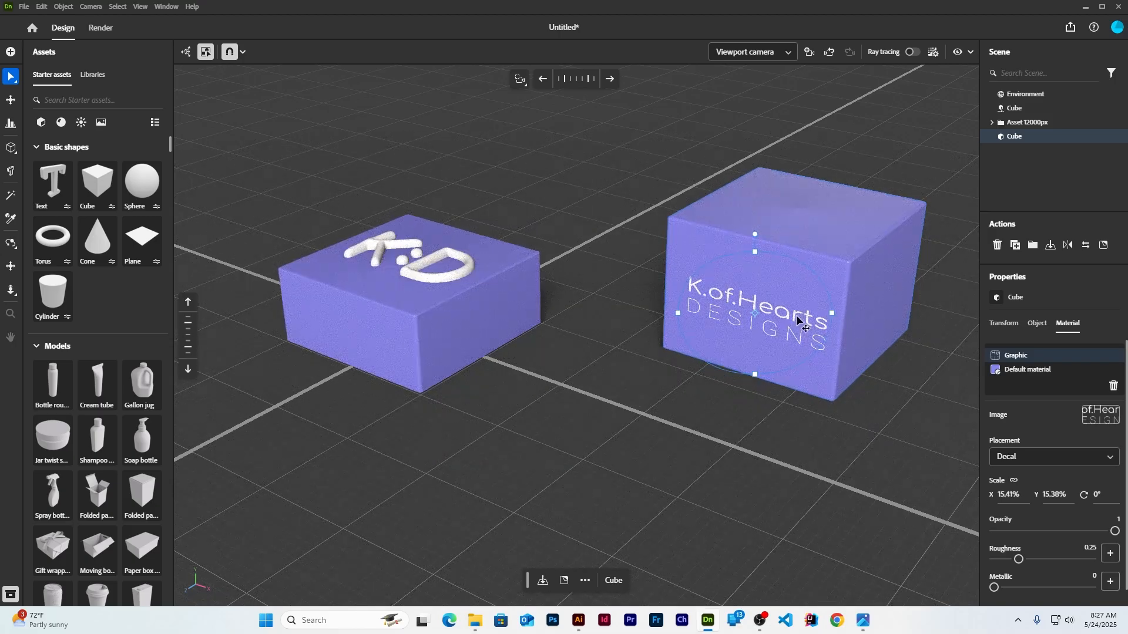
{"action": "left_click_drag", "start_coordinate": [754, 313], "coordinate": [753, 312]}
{"action": "left_click_drag", "start_coordinate": [830, 310], "coordinate": [833, 311]}
{"action": "left_click", "coordinate": [507, 411]}
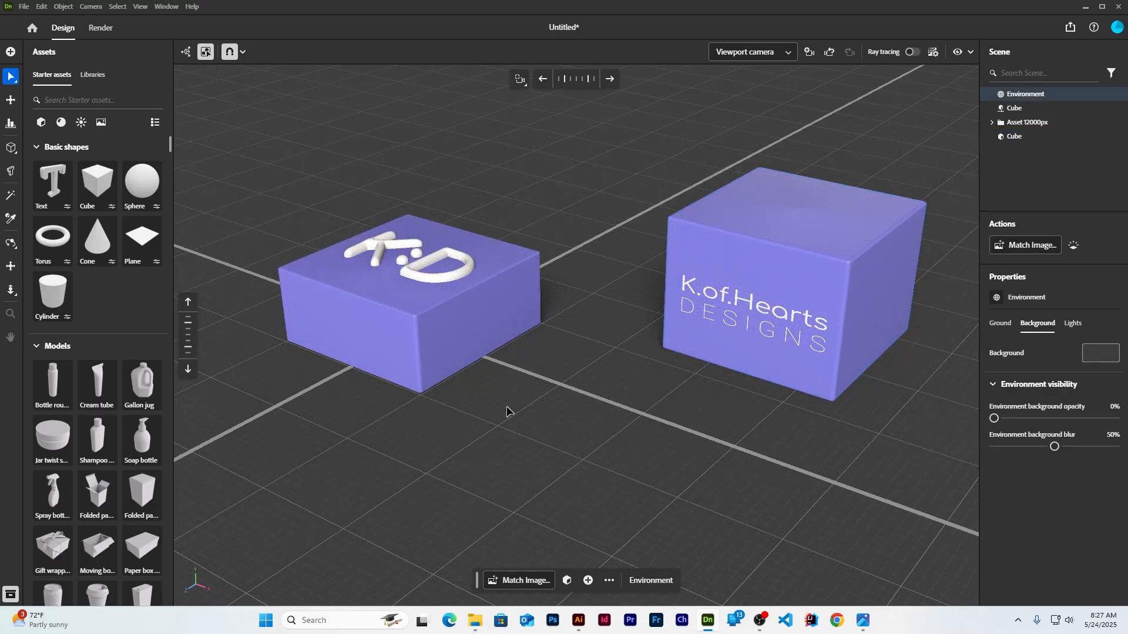
{"action": "scroll", "coordinate": [506, 412], "scroll_direction": "down", "scroll_amount": 2}
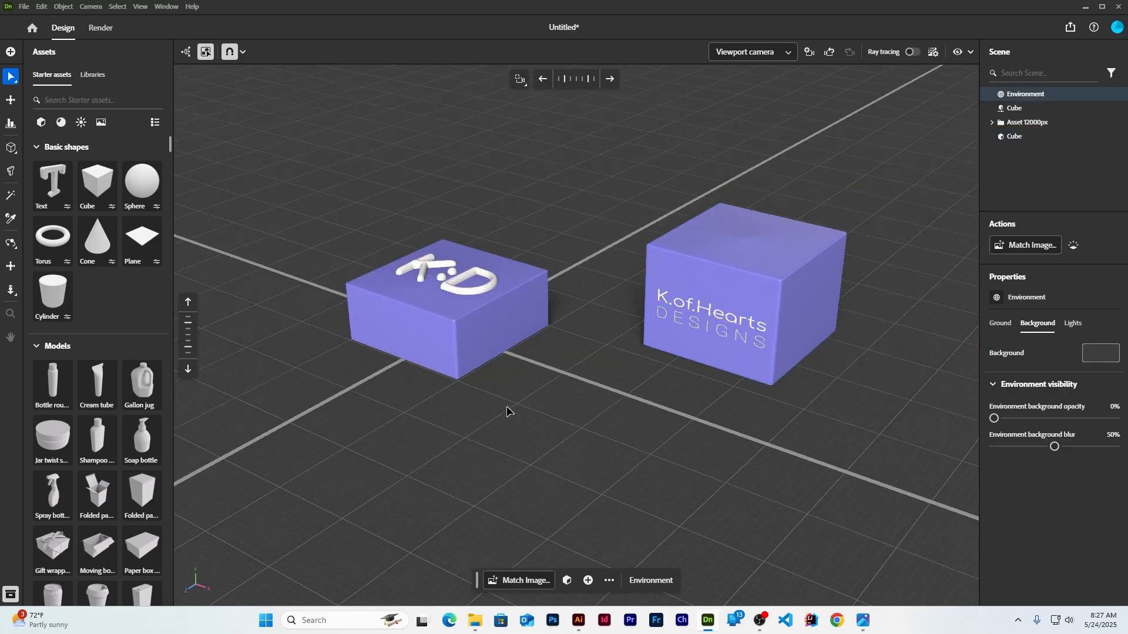
{"action": "mouse_move", "coordinate": [529, 391]}
{"action": "middle_mouse_down"}
{"action": "mouse_move", "coordinate": [518, 397]}
{"action": "mouse_move", "coordinate": [535, 388]}
{"action": "middle_mouse_up"}
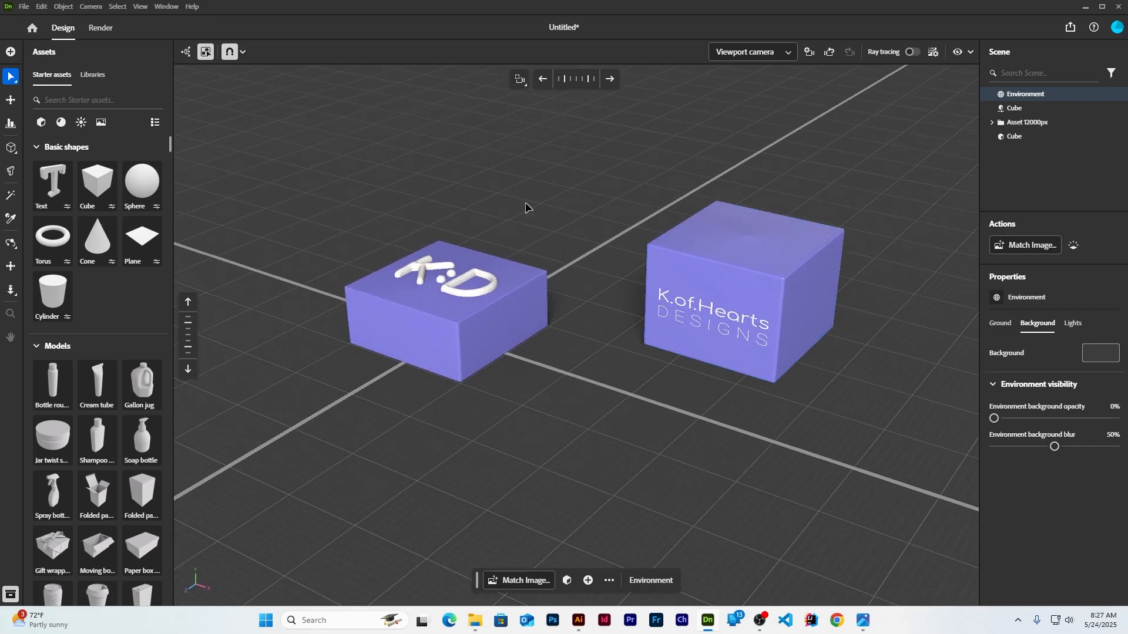
Make the background pale pinkish grey E0DADA and turn on ray-traced rendering
{"action": "left_click", "coordinate": [1096, 354]}
{"action": "left_click", "coordinate": [923, 272]}
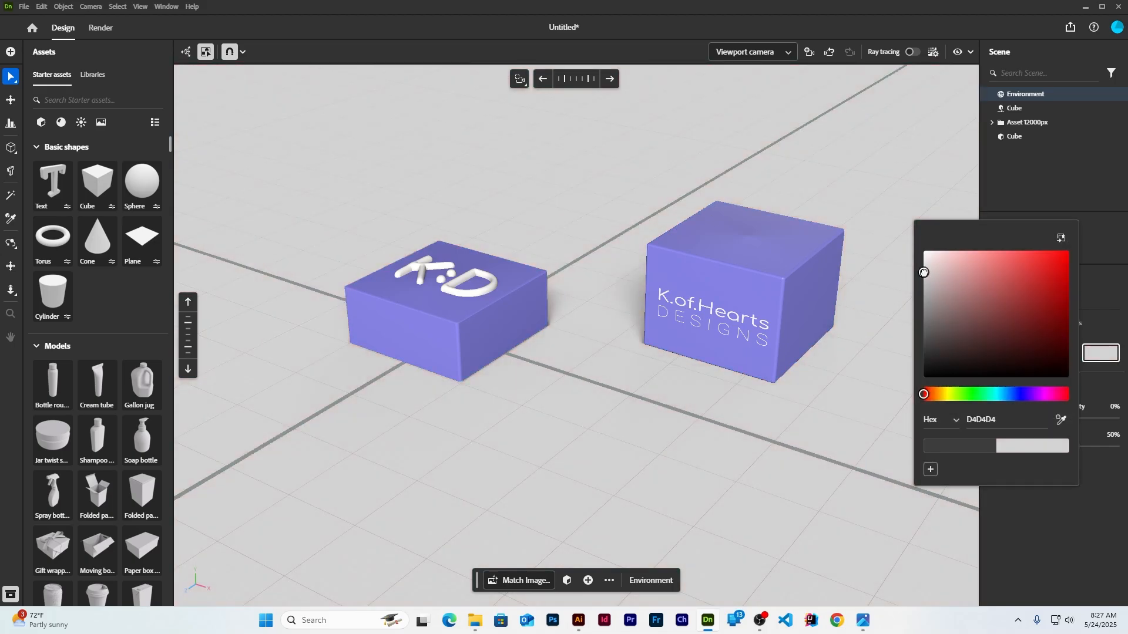
{"action": "left_click_drag", "start_coordinate": [923, 271], "coordinate": [927, 266]}
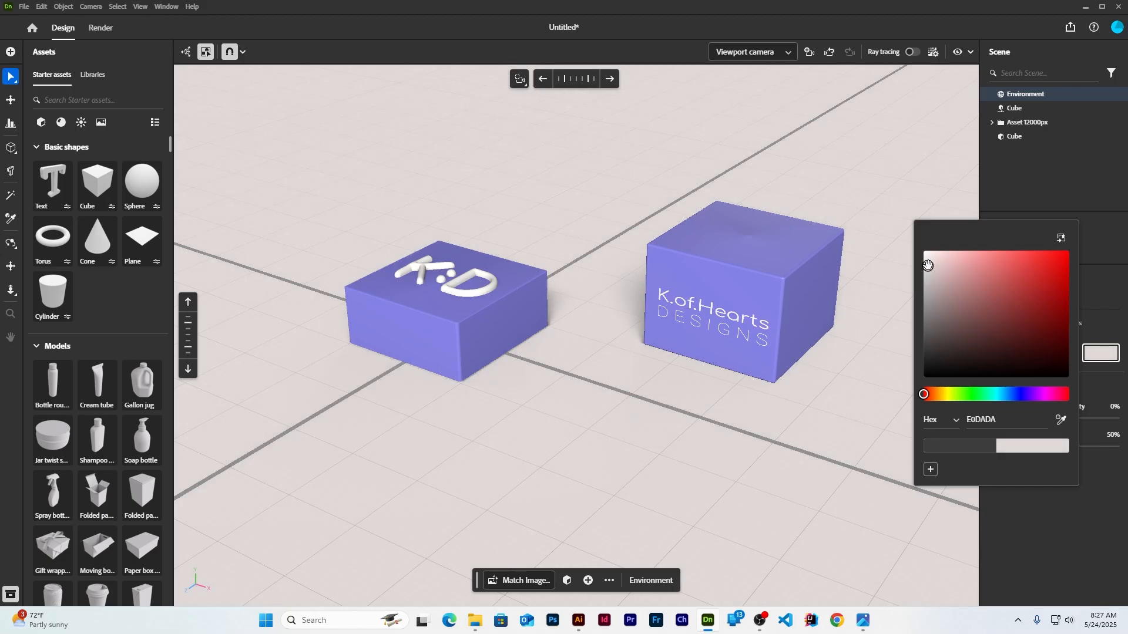
{"action": "left_click", "coordinate": [863, 159]}
{"action": "middle_click_drag", "start_coordinate": [871, 176], "coordinate": [854, 193]}
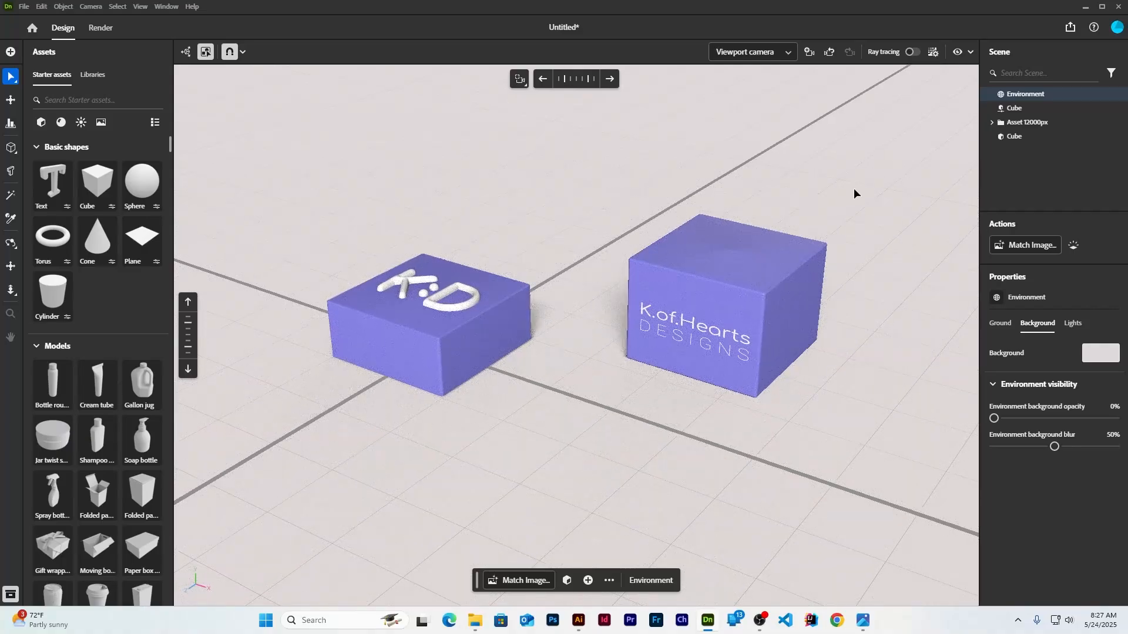
{"action": "left_click", "coordinate": [912, 51]}
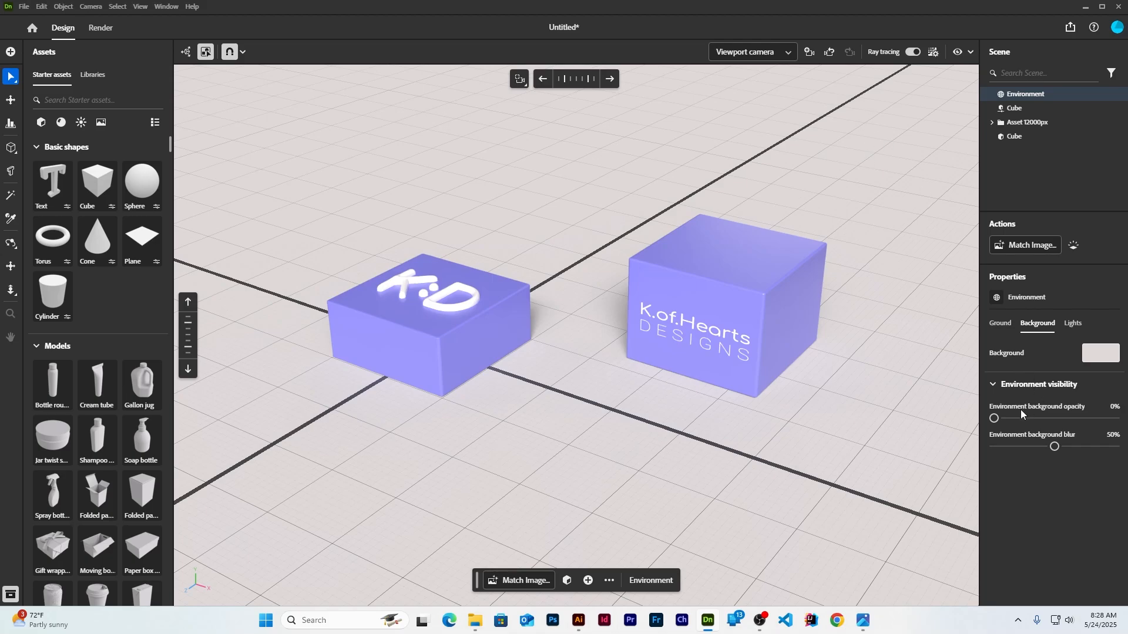
Set ground reflections to about 23% opacity and 25% roughness, and dim the environment light
{"action": "left_click", "coordinate": [1002, 329]}
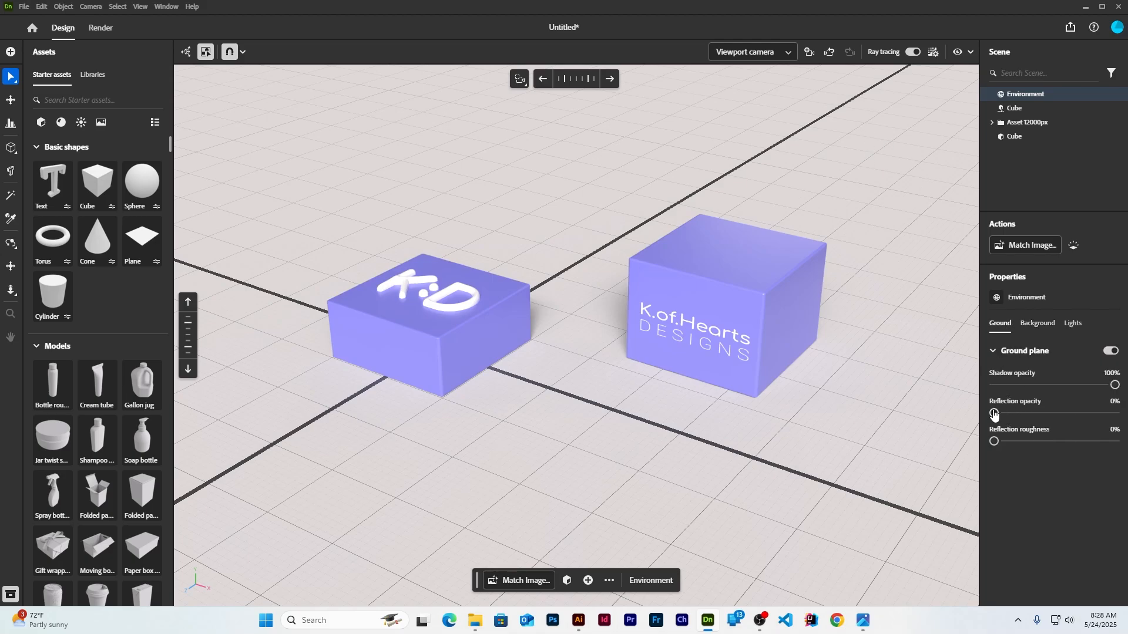
{"action": "mouse_move", "coordinate": [993, 414]}
{"action": "left_mouse_down"}
{"action": "mouse_move", "coordinate": [1014, 413]}
{"action": "mouse_move", "coordinate": [1024, 441]}
{"action": "mouse_move", "coordinate": [1022, 413]}
{"action": "left_mouse_up"}
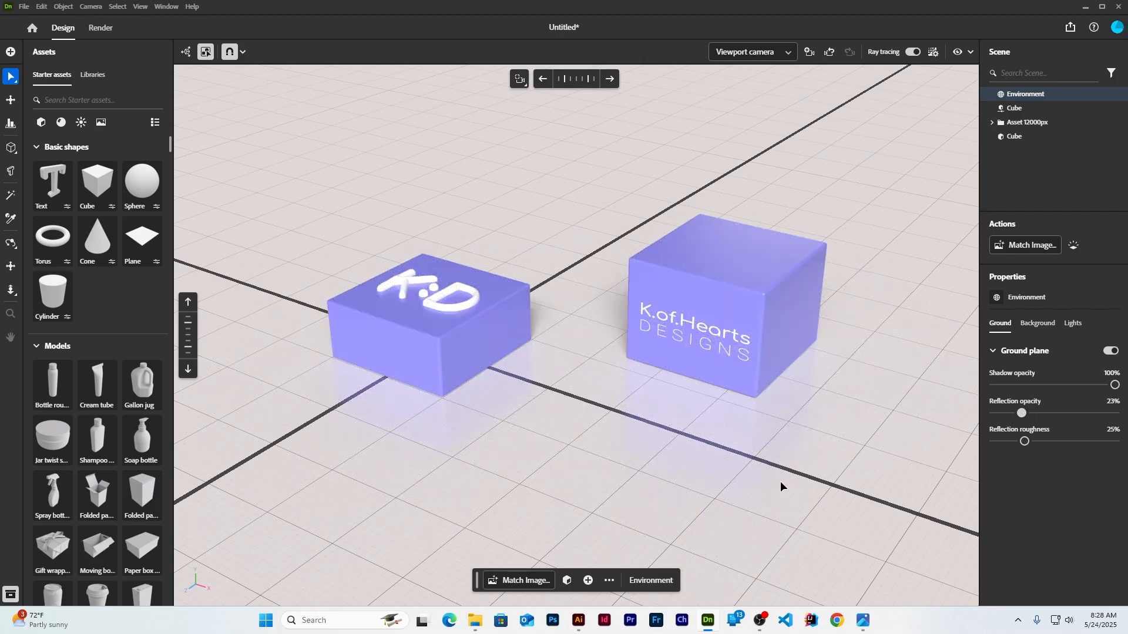
{"action": "left_click", "coordinate": [1073, 324]}
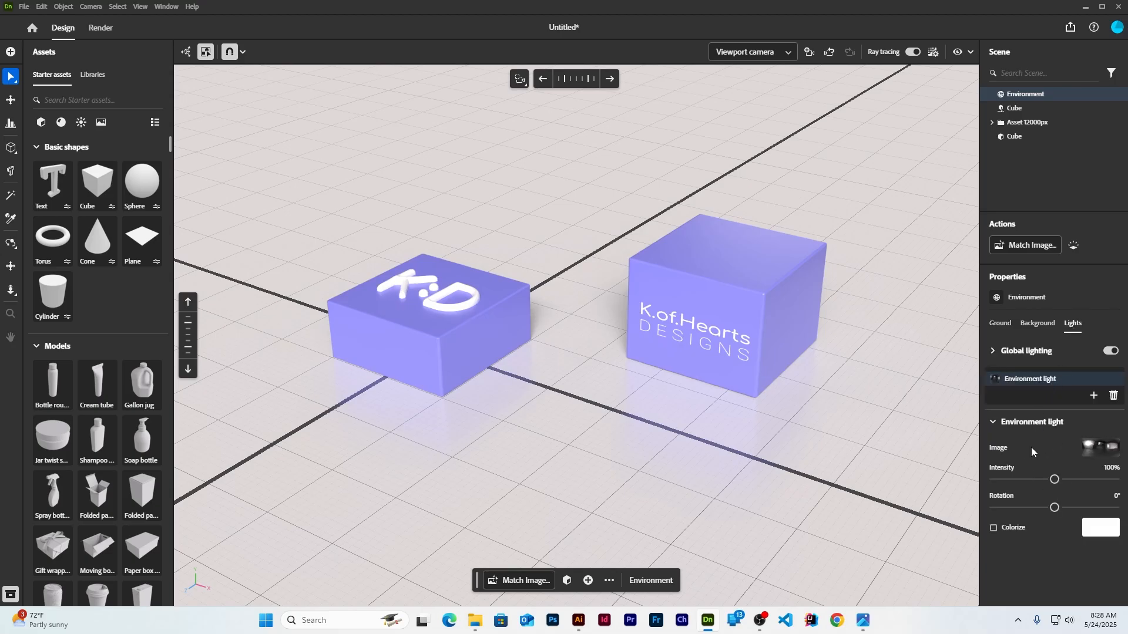
{"action": "mouse_move", "coordinate": [1054, 480]}
{"action": "left_mouse_down"}
{"action": "mouse_move", "coordinate": [1025, 482]}
{"action": "mouse_move", "coordinate": [1052, 482]}
{"action": "left_mouse_up"}
Add a new cube in front of the logo box and shrink it to about 38% size
{"action": "left_click", "coordinate": [97, 182]}
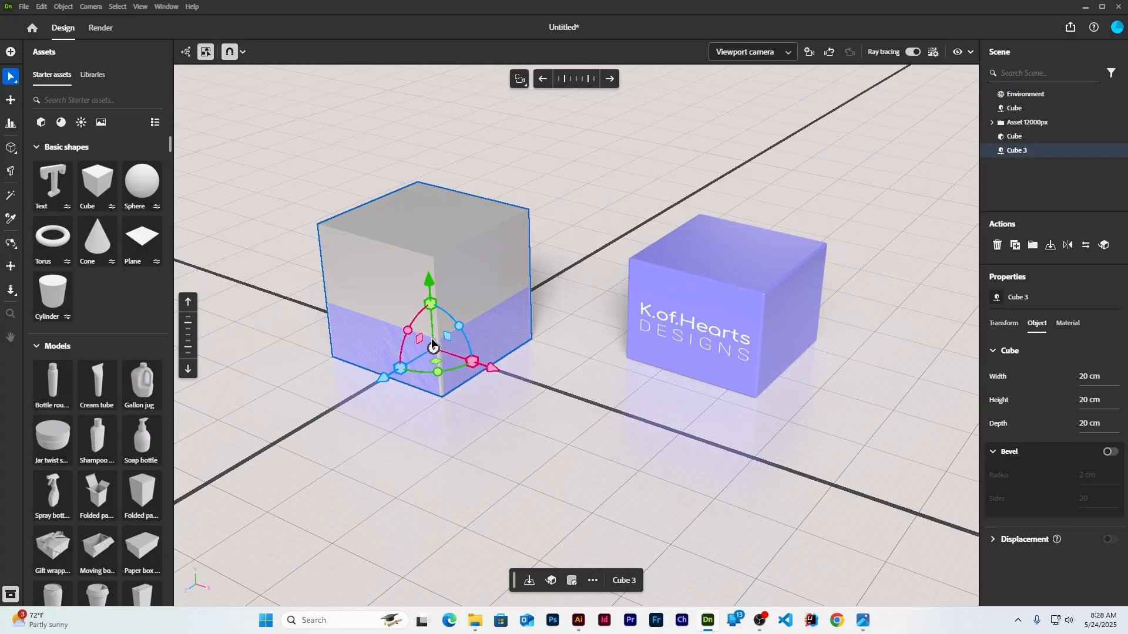
{"action": "left_click_drag", "start_coordinate": [483, 377], "coordinate": [693, 448]}
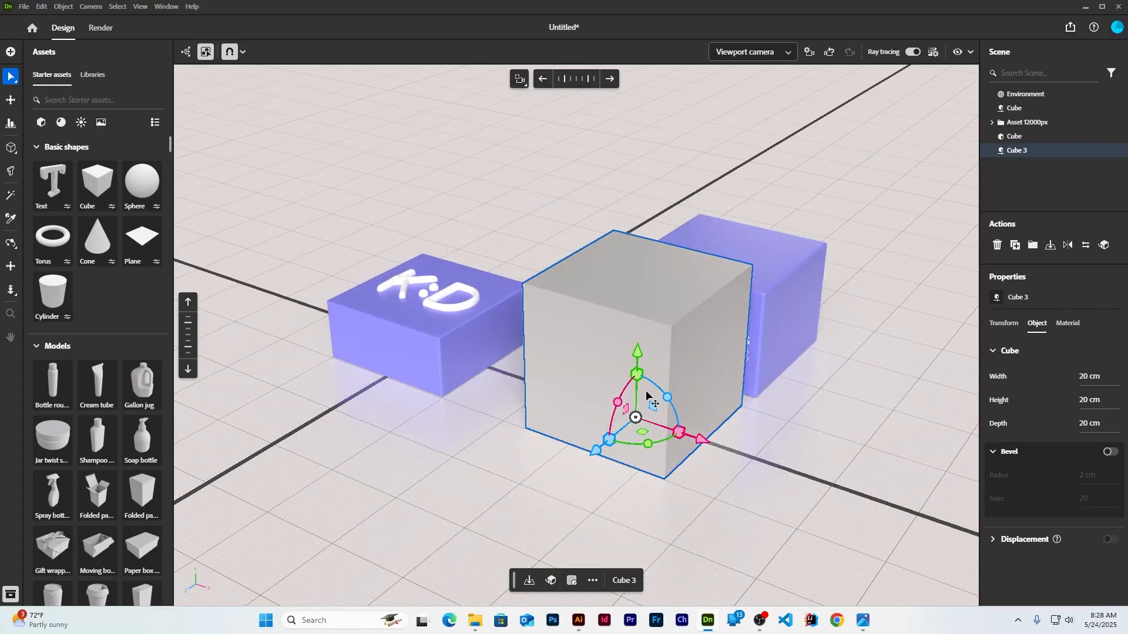
{"action": "left_click_drag", "start_coordinate": [638, 374], "coordinate": [650, 429]}
{"action": "key", "text": "ctrl+z"}
{"action": "left_click_drag", "start_coordinate": [638, 379], "coordinate": [345, 424]}
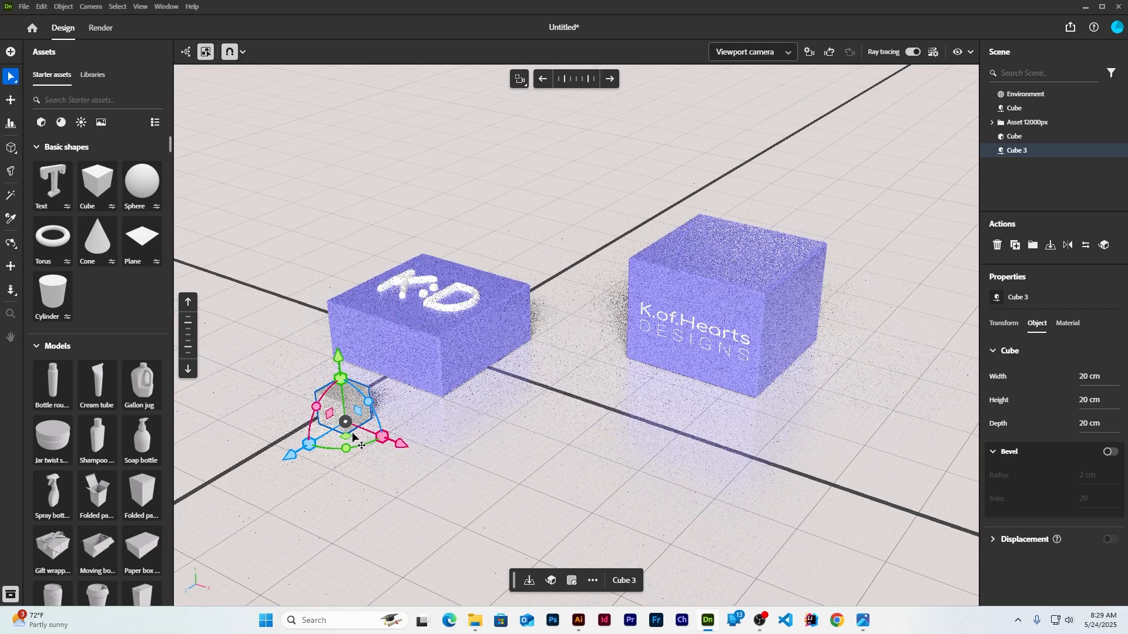
{"action": "left_click", "coordinate": [539, 492]}
Make two more copies of the small grey cube, one beside the K:D box
{"action": "left_click", "coordinate": [445, 350]}
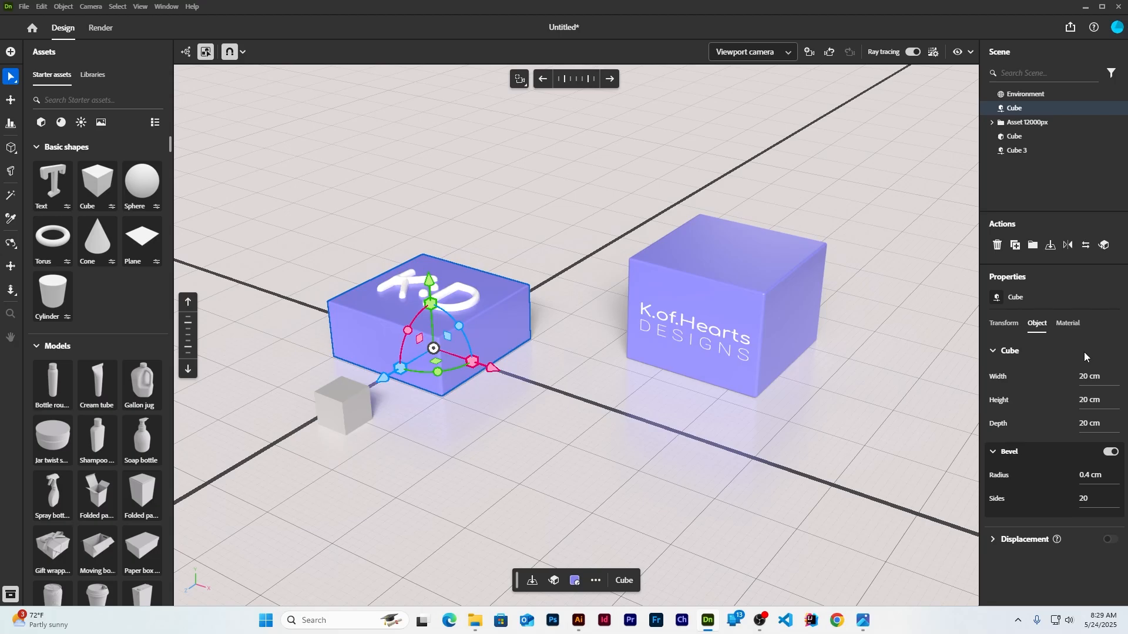
{"action": "left_click", "coordinate": [658, 468]}
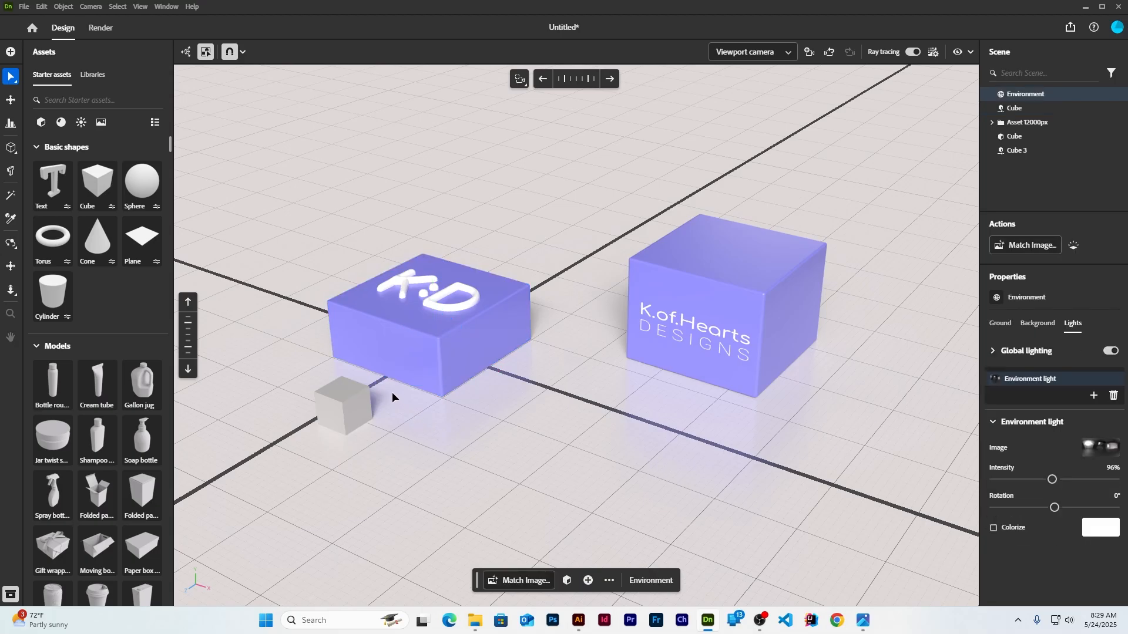
{"action": "left_click", "coordinate": [344, 414]}
{"action": "left_click_drag", "start_coordinate": [345, 421], "coordinate": [444, 458], "text": "alt"}
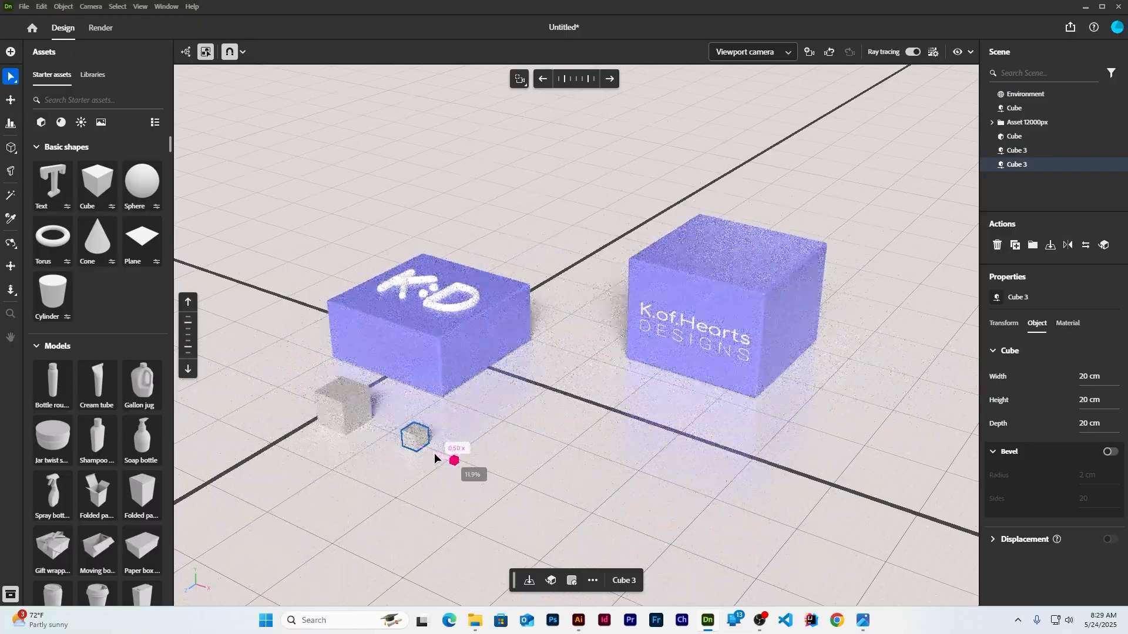
{"action": "left_click", "coordinate": [388, 507]}
{"action": "left_click", "coordinate": [417, 443]}
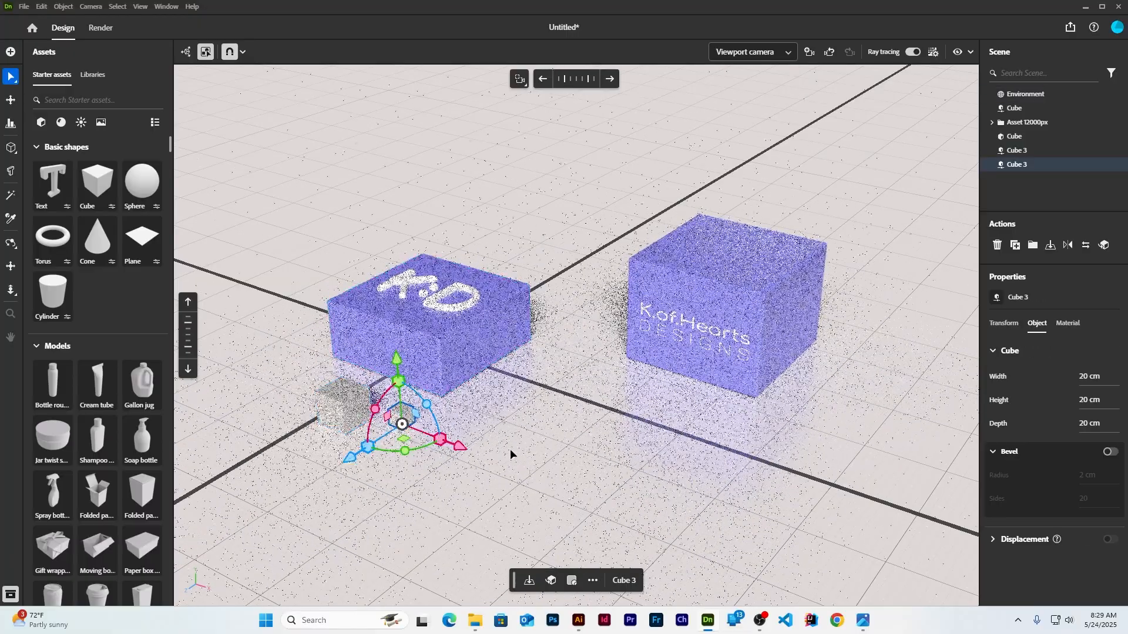
{"action": "left_click", "coordinate": [553, 460]}
{"action": "left_click", "coordinate": [344, 411]}
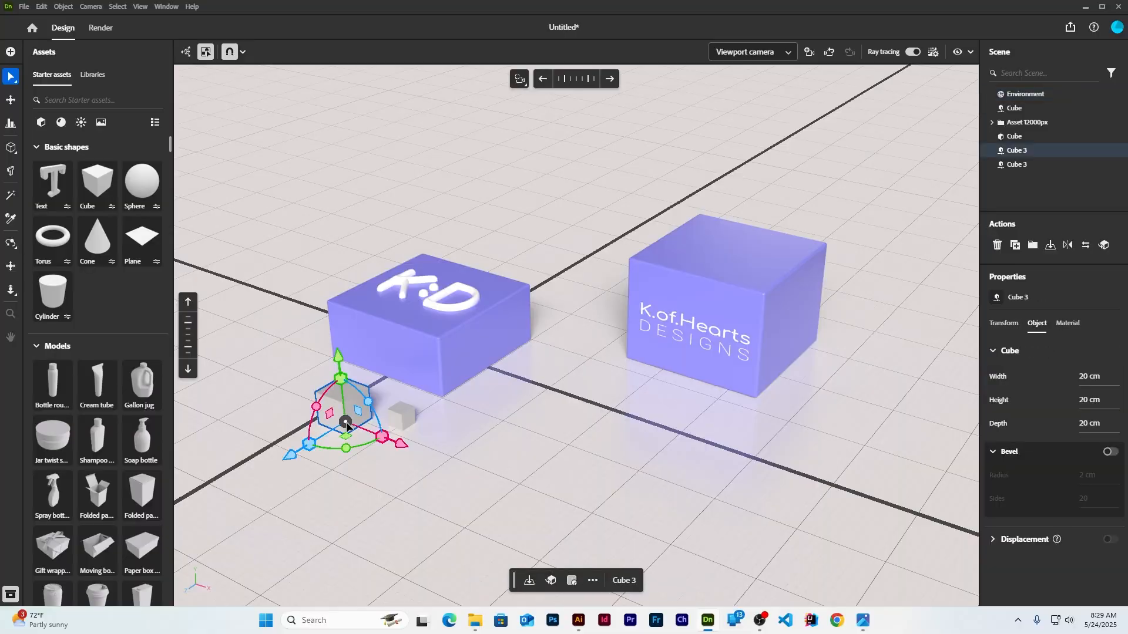
{"action": "mouse_move", "coordinate": [344, 411]}
{"action": "left_mouse_down", "text": "alt"}
{"action": "mouse_move", "coordinate": [685, 483]}
{"action": "mouse_move", "coordinate": [740, 446]}
{"action": "left_mouse_up", "text": "alt"}
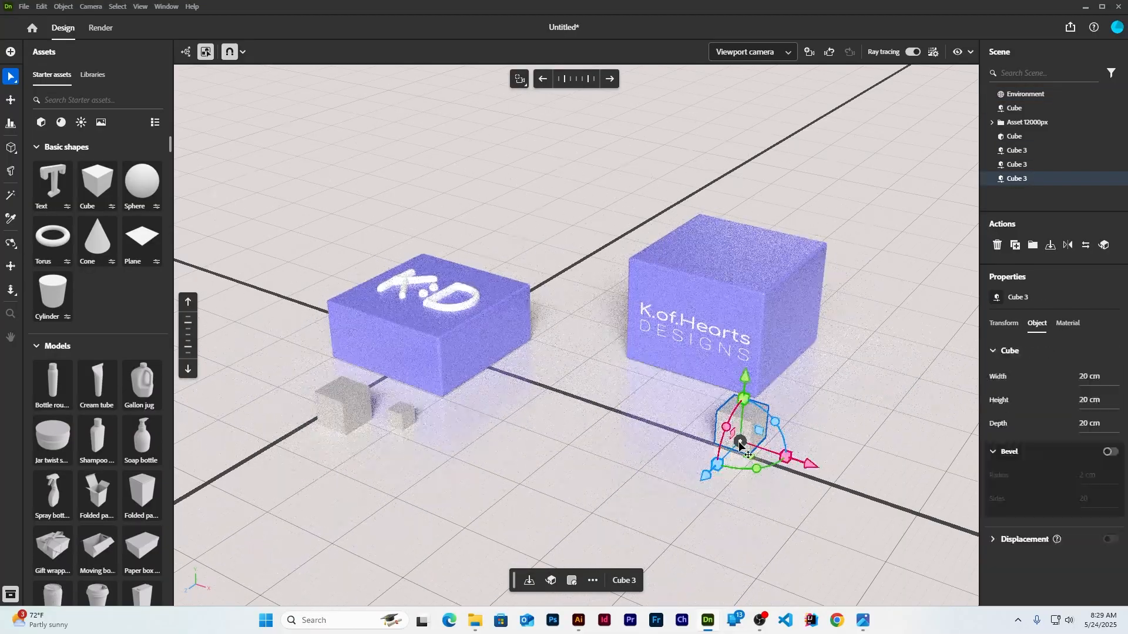
Push the small cube by the right box slightly back toward its base
{"action": "left_click", "coordinate": [709, 152]}
{"action": "mouse_move", "coordinate": [710, 151]}
{"action": "middle_mouse_down"}
{"action": "mouse_move", "coordinate": [787, 224]}
{"action": "mouse_move", "coordinate": [806, 226]}
{"action": "middle_mouse_up"}
{"action": "left_click", "coordinate": [848, 492]}
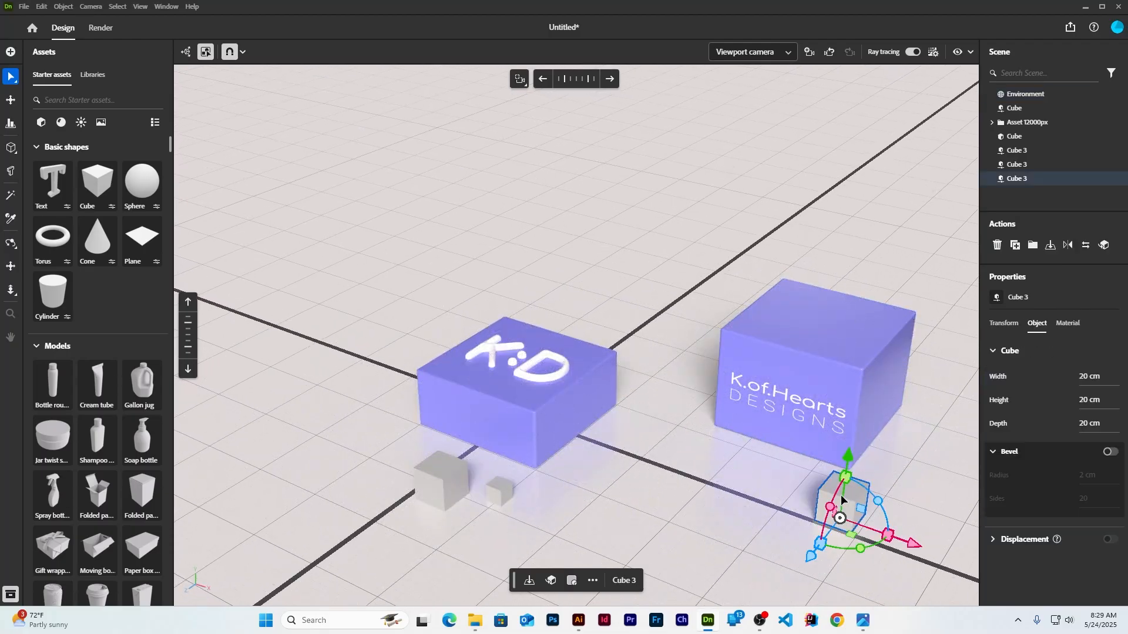
{"action": "left_click_drag", "start_coordinate": [840, 519], "coordinate": [836, 502]}
{"action": "left_click", "coordinate": [933, 417]}
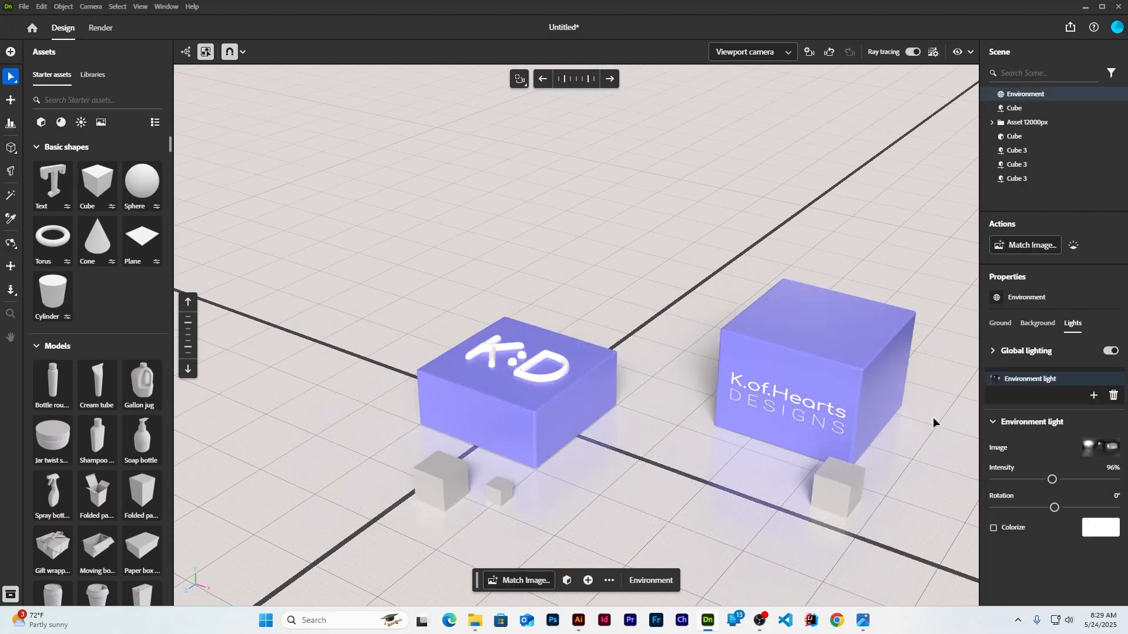
Apply the Square, Three point and Sun lighting presets from the Assets panel
{"action": "left_click", "coordinate": [81, 122]}
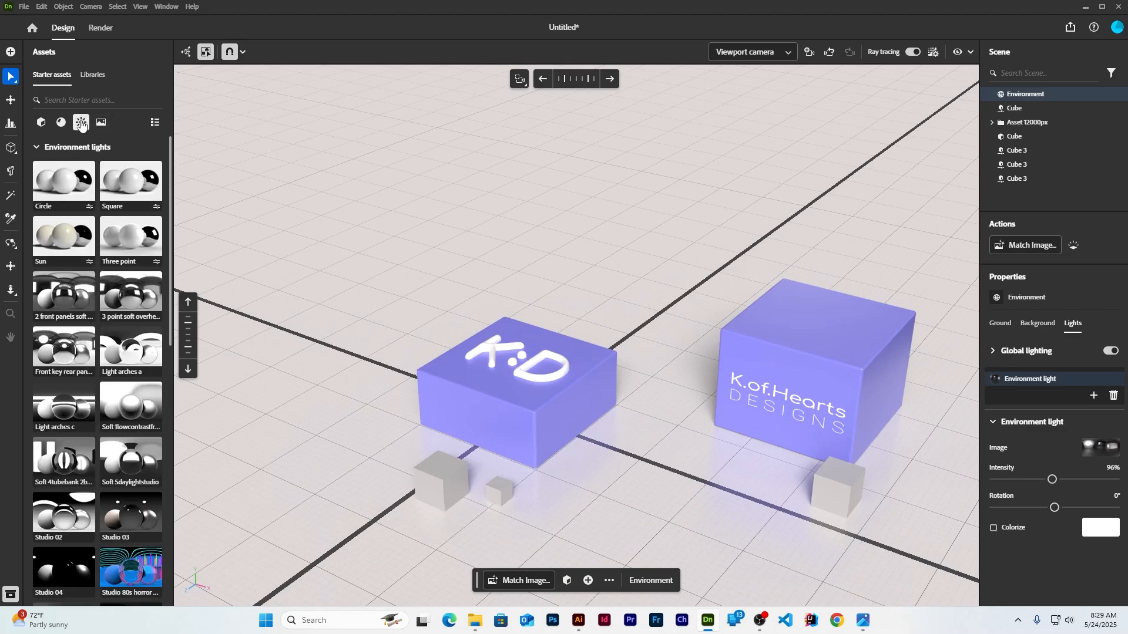
{"action": "left_click", "coordinate": [126, 187]}
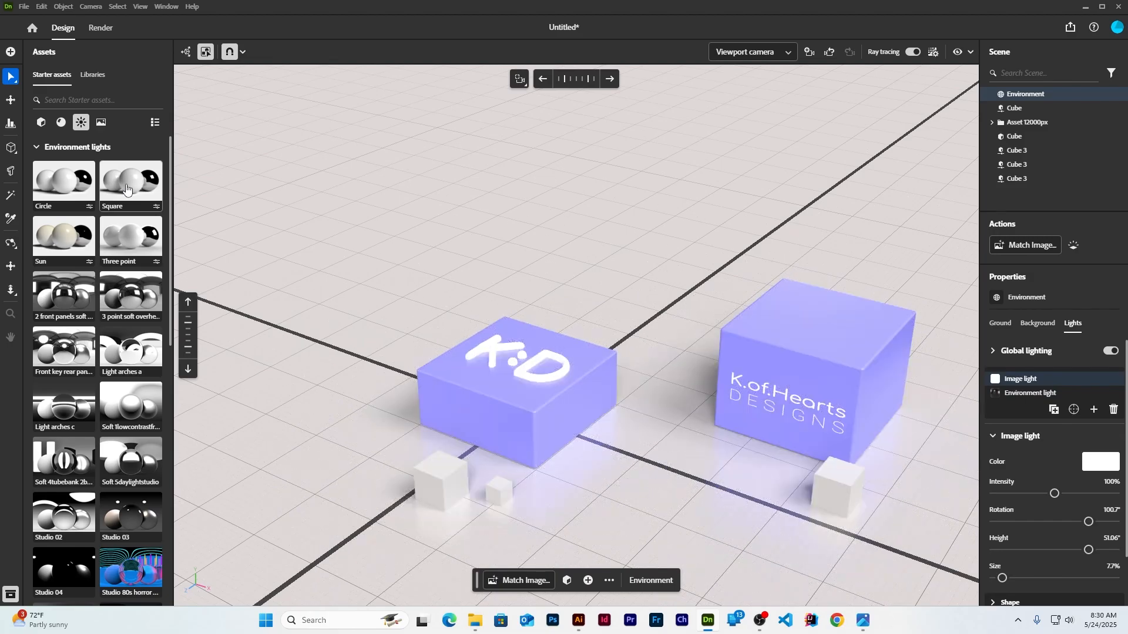
{"action": "left_click", "coordinate": [131, 234]}
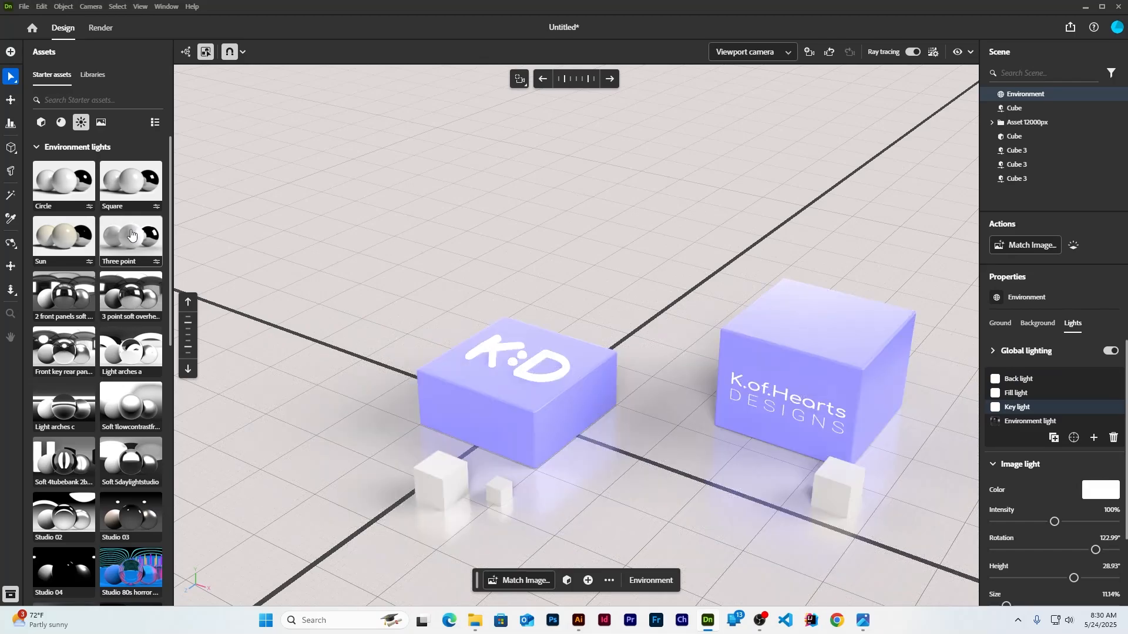
{"action": "left_click", "coordinate": [69, 247]}
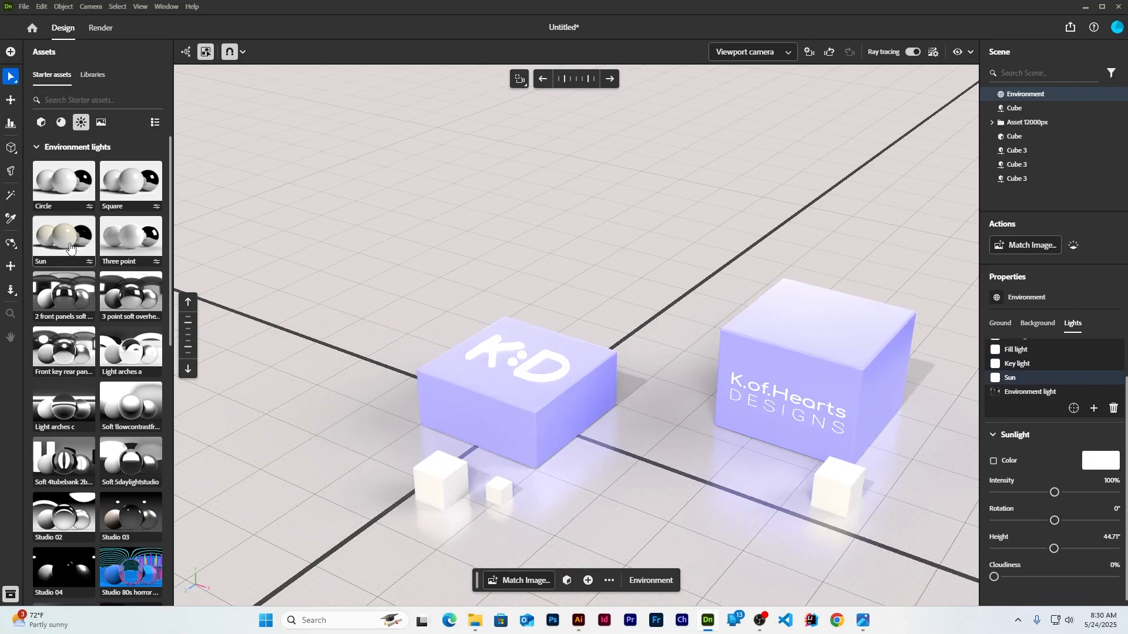
{"action": "left_click", "coordinate": [125, 347]}
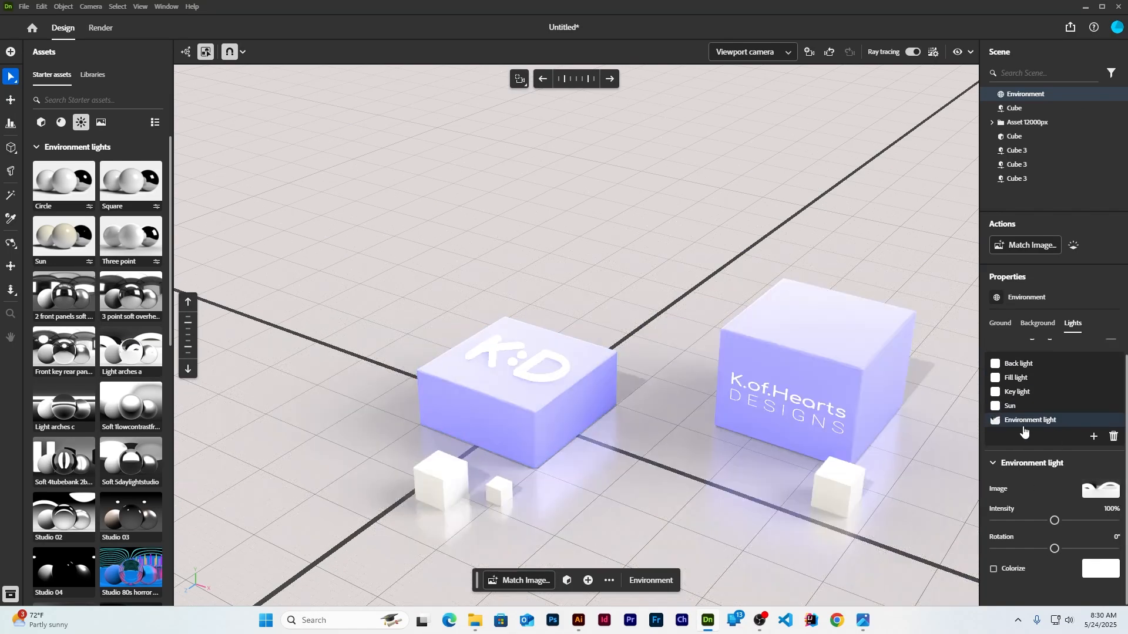
Hide the Sun, Back, Fill and Key lights, leaving only the environment light
{"action": "scroll", "coordinate": [1042, 411], "scroll_direction": "down", "scroll_amount": 1}
{"action": "left_click", "coordinate": [1110, 377]}
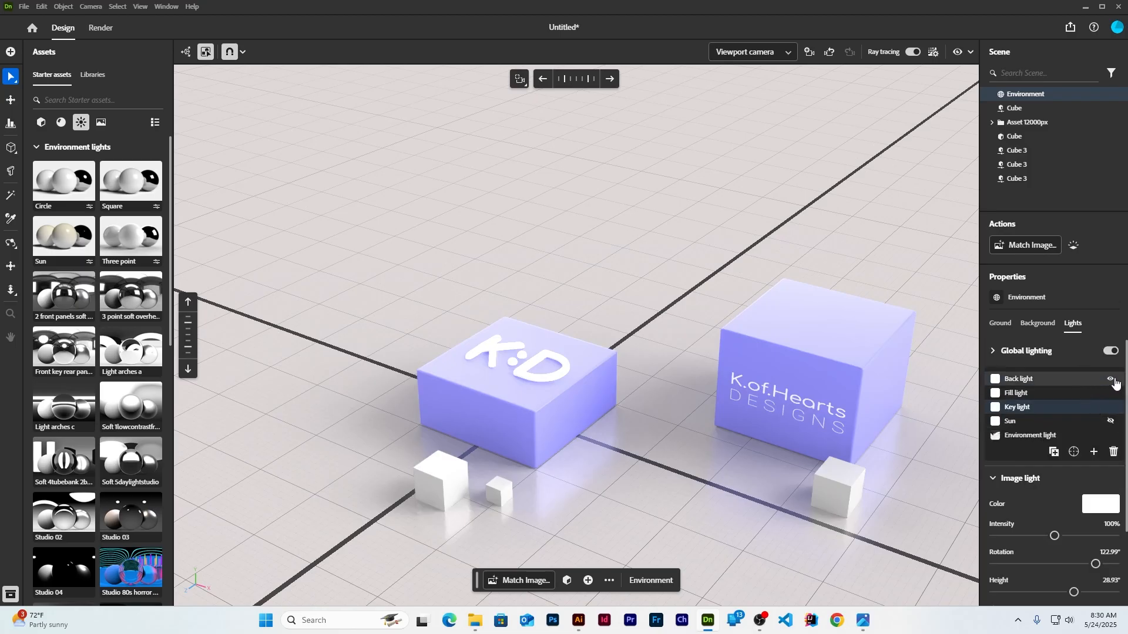
{"action": "left_click", "coordinate": [1110, 378]}
{"action": "left_click", "coordinate": [1110, 393]}
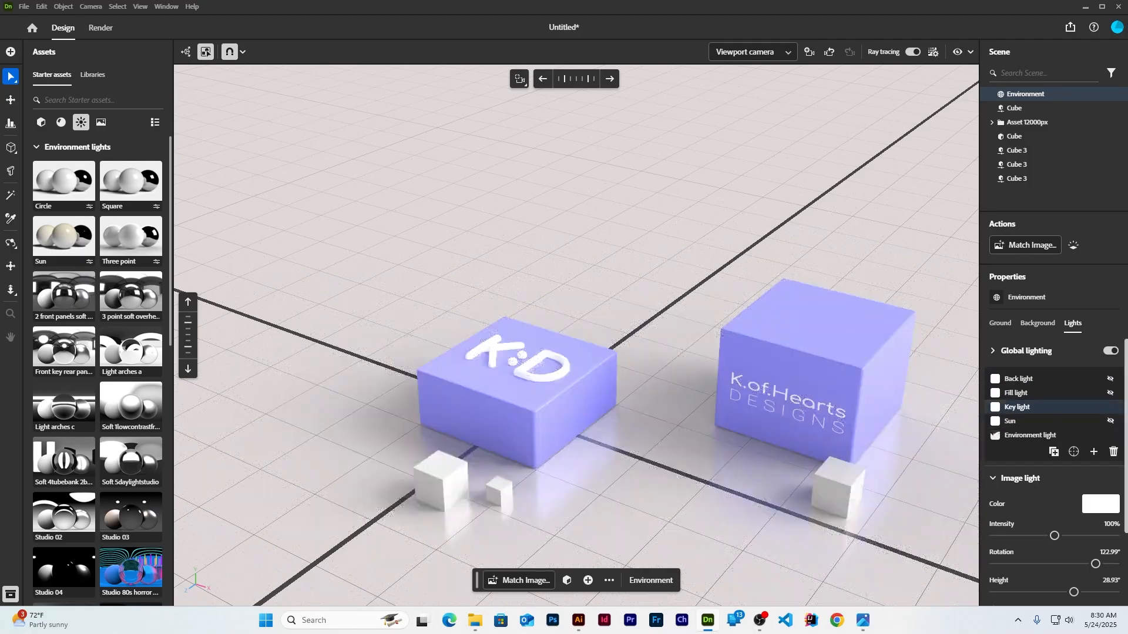
{"action": "left_click", "coordinate": [1110, 407]}
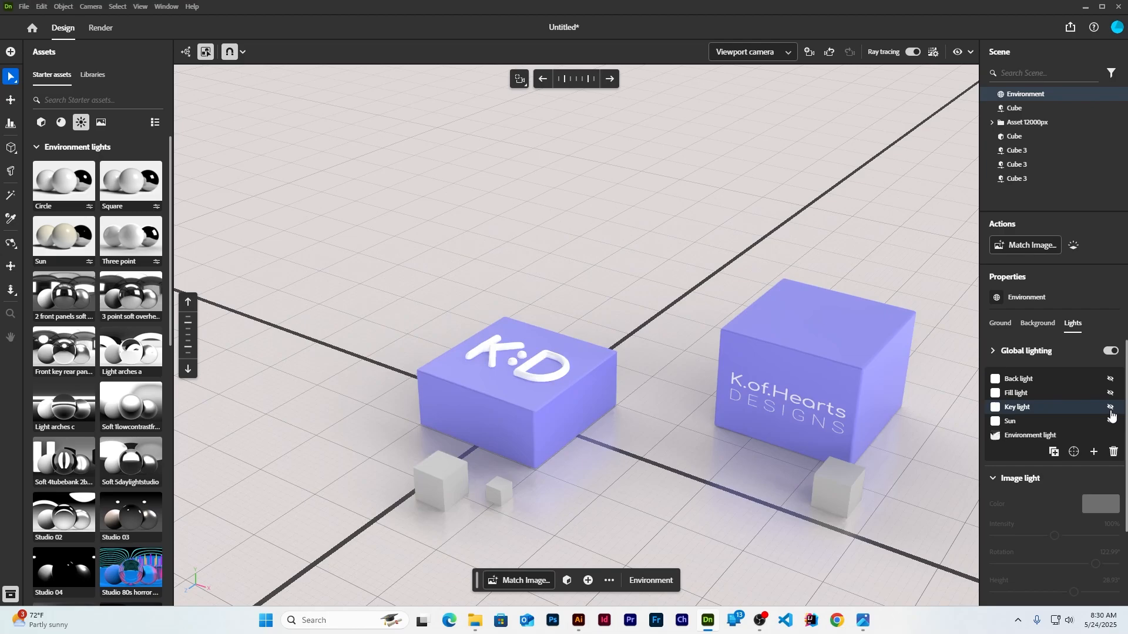
{"action": "left_click", "coordinate": [1073, 438]}
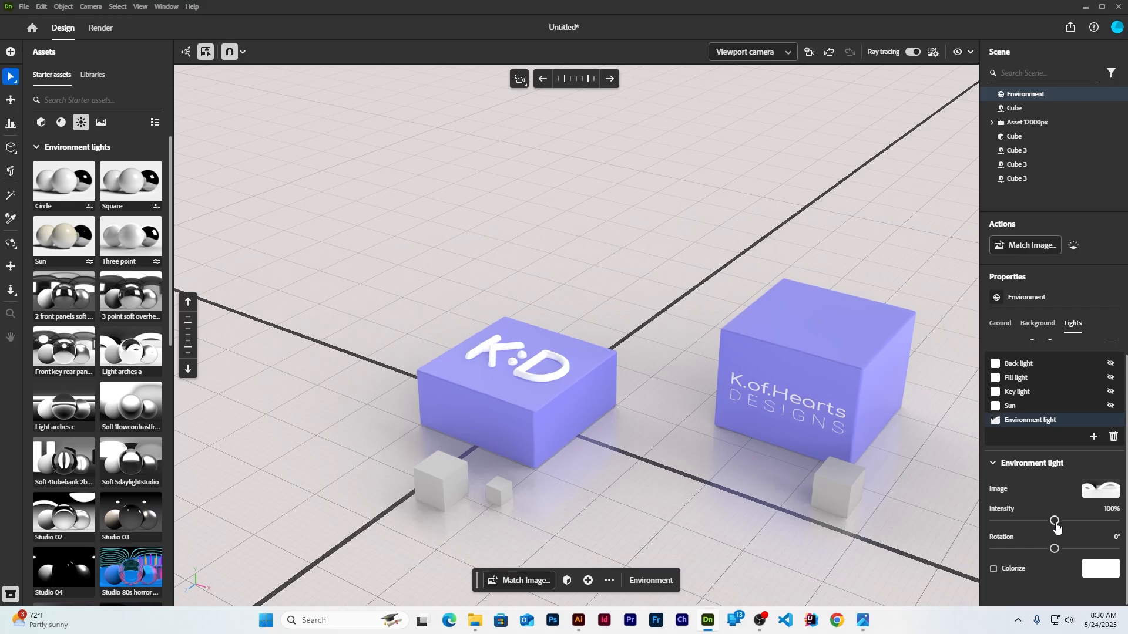
Raise the environment light to 117% and tint it pale lavender CFCEF0
{"action": "left_click_drag", "start_coordinate": [1056, 528], "coordinate": [1066, 528]}
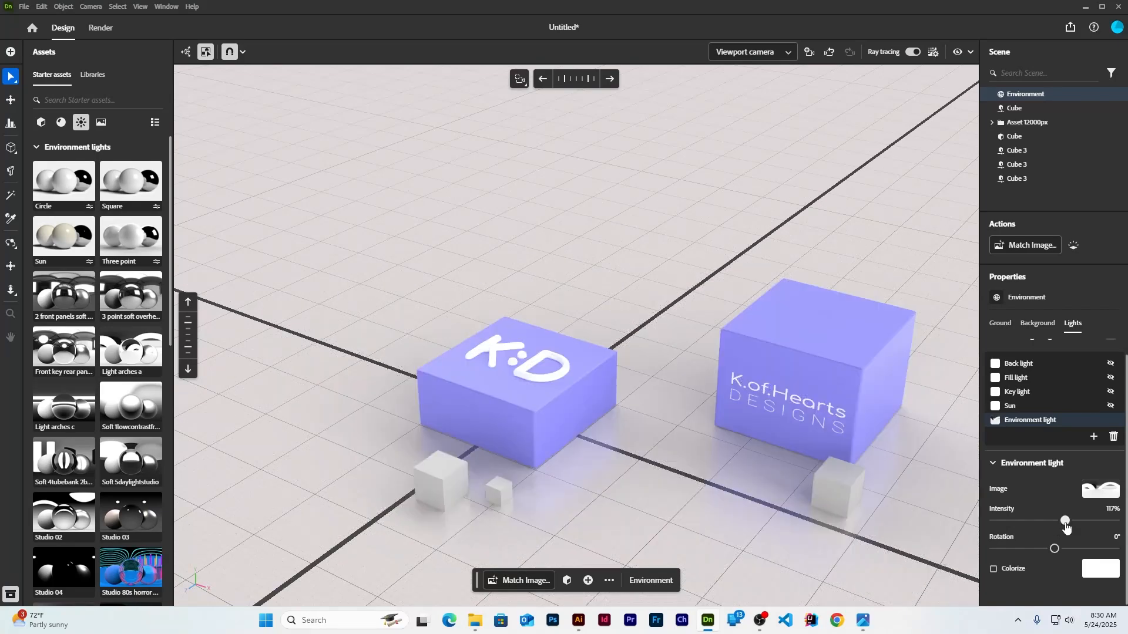
{"action": "left_click", "coordinate": [1100, 568]}
{"action": "left_click", "coordinate": [1061, 539]}
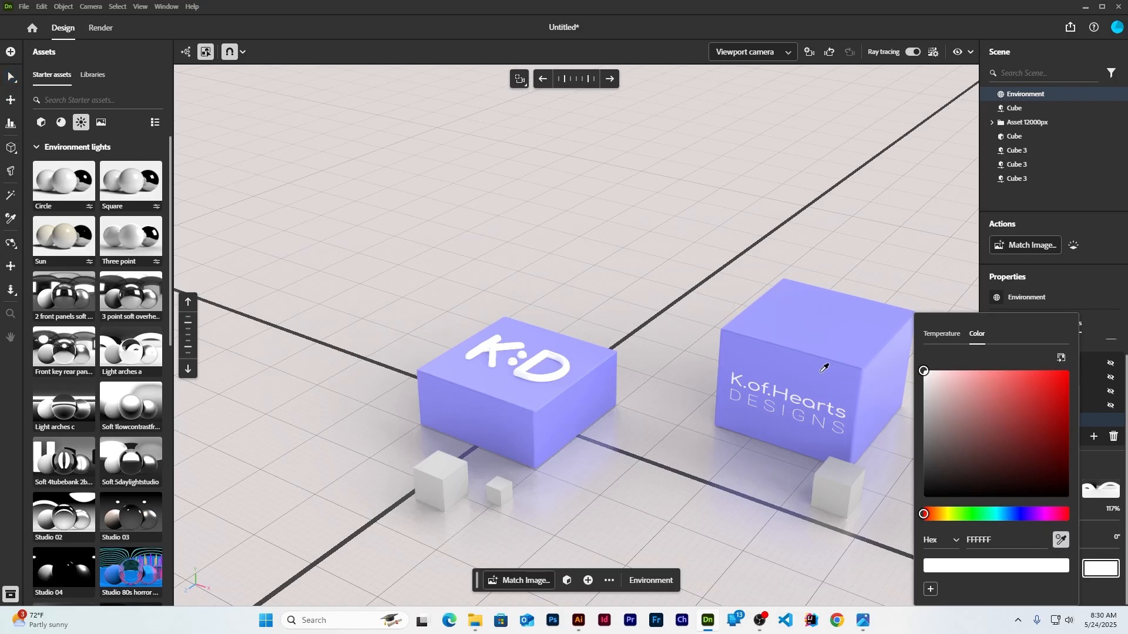
{"action": "left_click", "coordinate": [823, 364]}
{"action": "mouse_move", "coordinate": [1002, 471]}
{"action": "left_mouse_down"}
{"action": "mouse_move", "coordinate": [957, 383]}
{"action": "mouse_move", "coordinate": [943, 378]}
{"action": "left_mouse_up"}
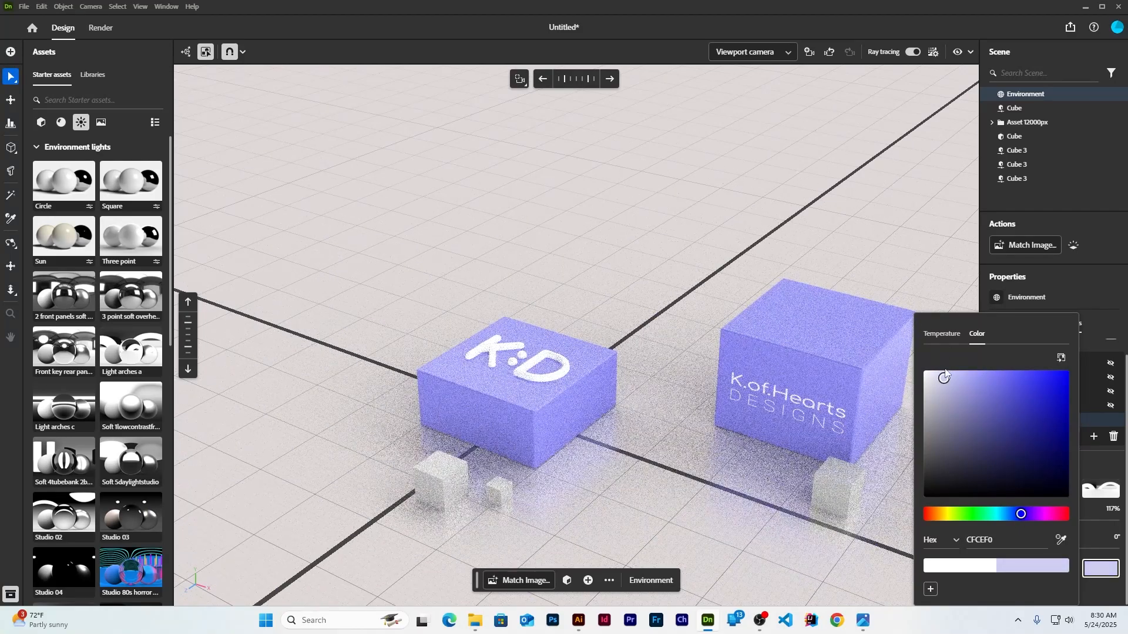
{"action": "left_click", "coordinate": [1108, 284]}
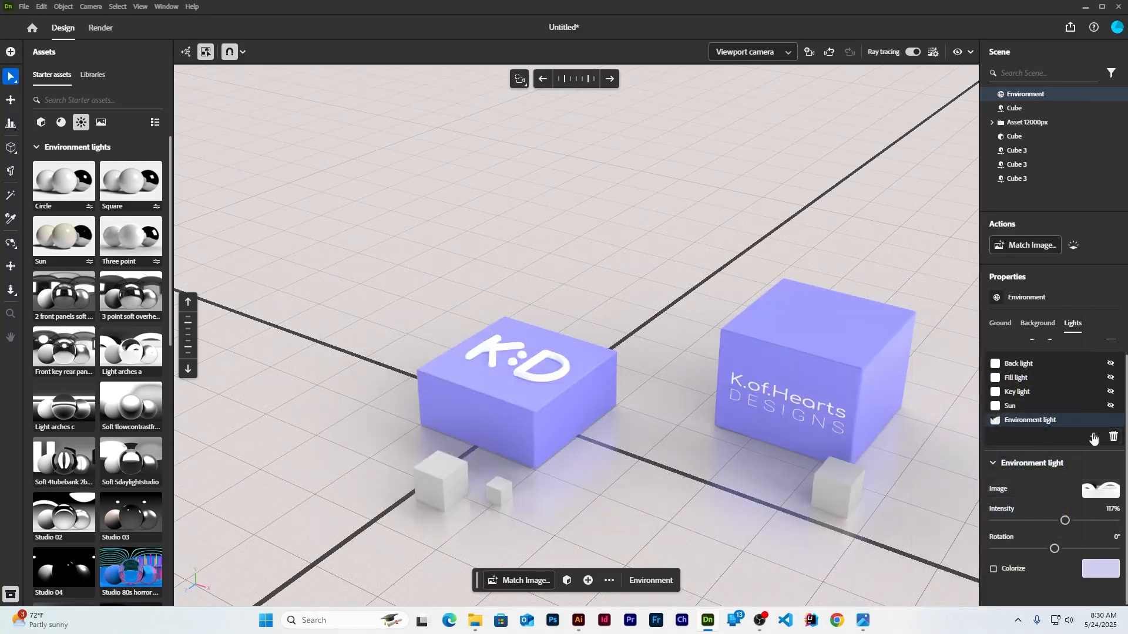
Set the scene background colour to near-white lavender E4E4F2
{"action": "mouse_move", "coordinate": [1111, 422]}
{"action": "left_click", "coordinate": [1037, 323]}
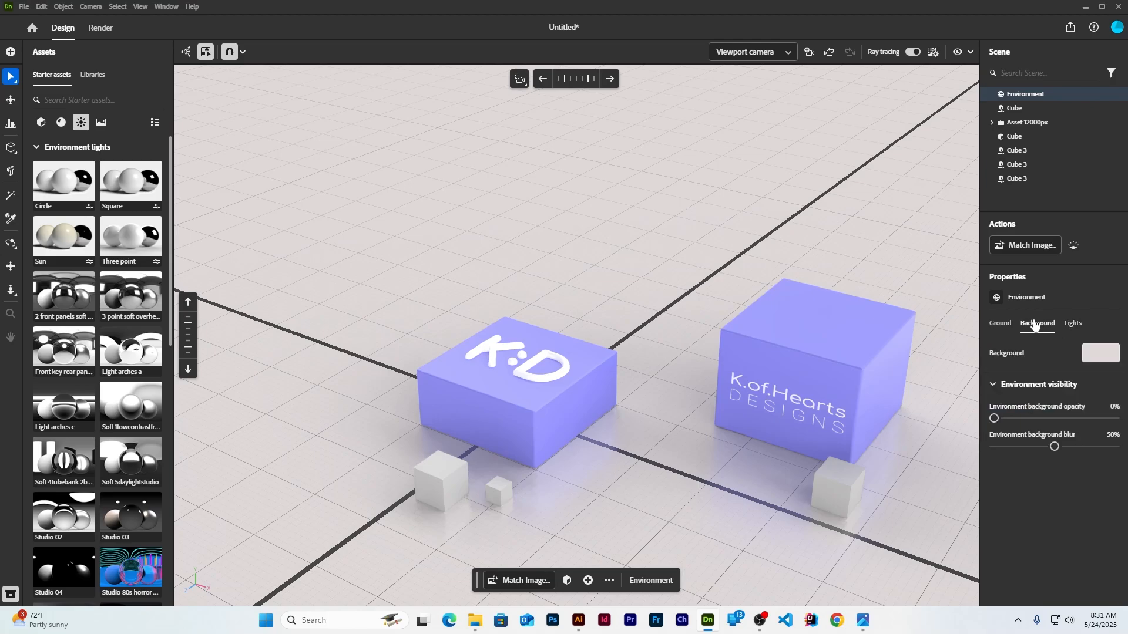
{"action": "left_click", "coordinate": [1107, 355]}
{"action": "left_click", "coordinate": [1061, 419]}
{"action": "left_click", "coordinate": [796, 333]}
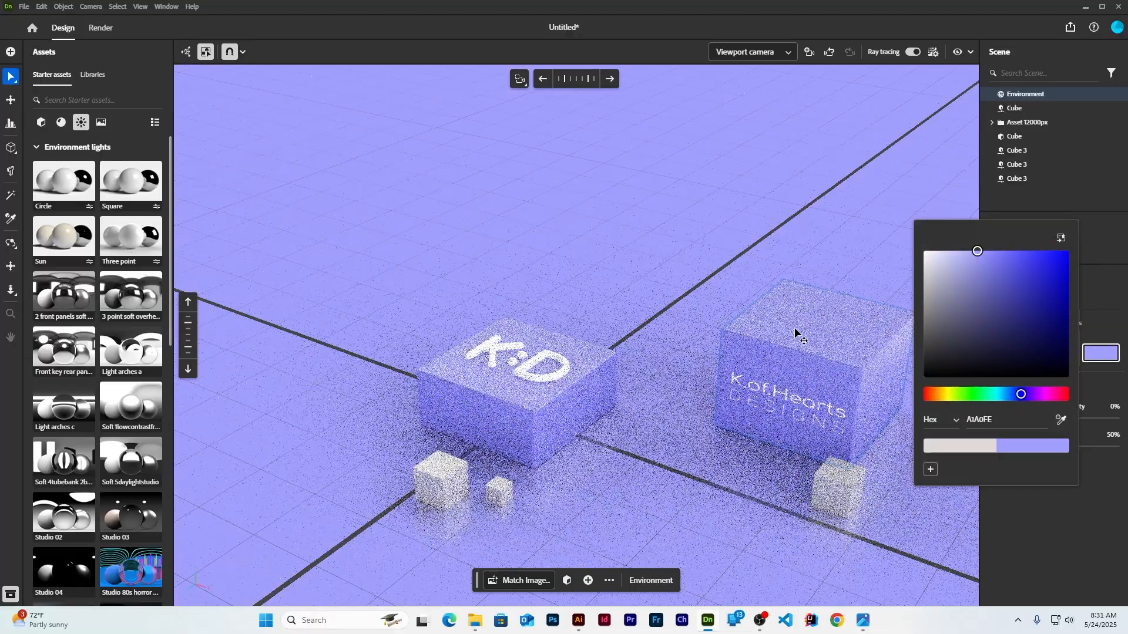
{"action": "left_click", "coordinate": [932, 257]}
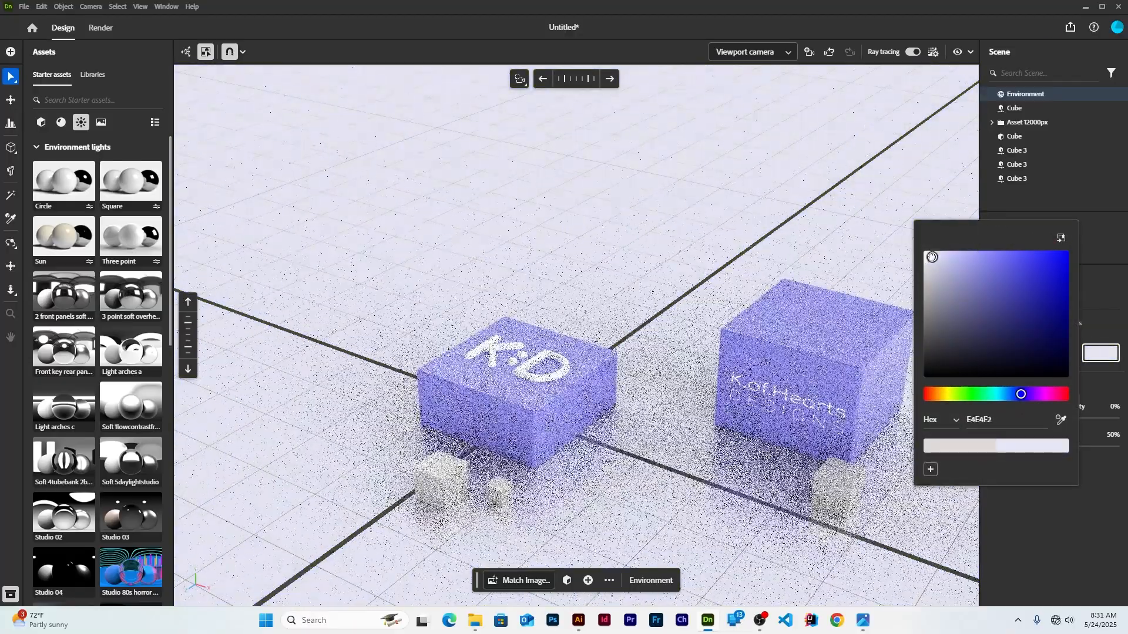
{"action": "left_click", "coordinate": [1117, 378]}
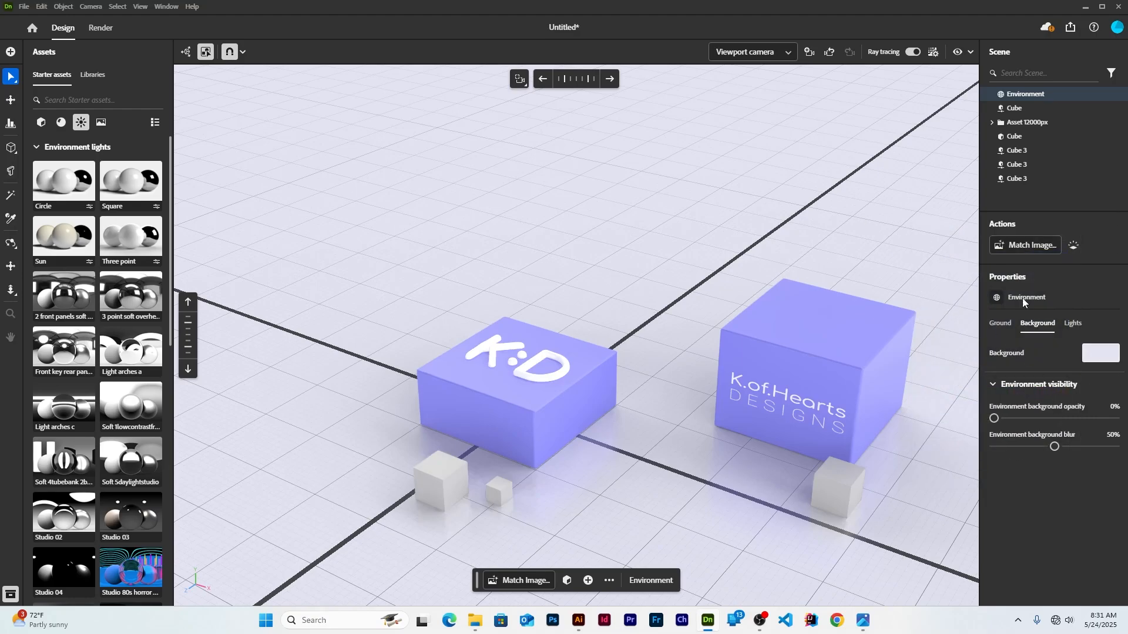
Keep ground shadows at 100% and raise the background opacity to about 16%
{"action": "left_click", "coordinate": [995, 327]}
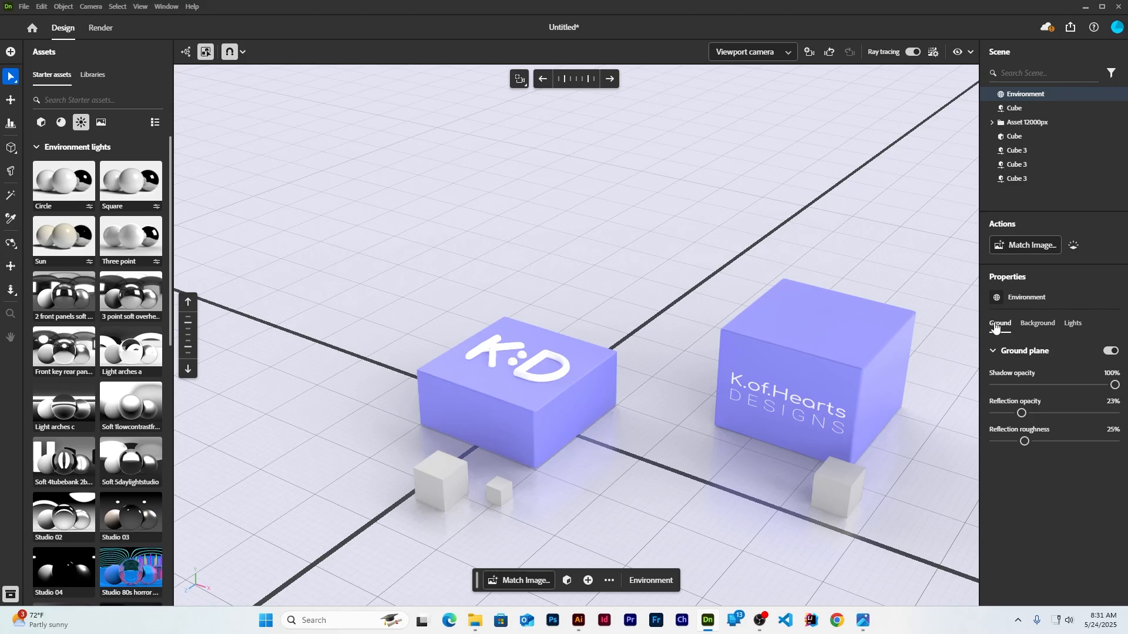
{"action": "mouse_move", "coordinate": [1115, 386]}
{"action": "left_mouse_down"}
{"action": "mouse_move", "coordinate": [1049, 385]}
{"action": "mouse_move", "coordinate": [1116, 385]}
{"action": "left_mouse_up"}
{"action": "left_click", "coordinate": [1037, 326]}
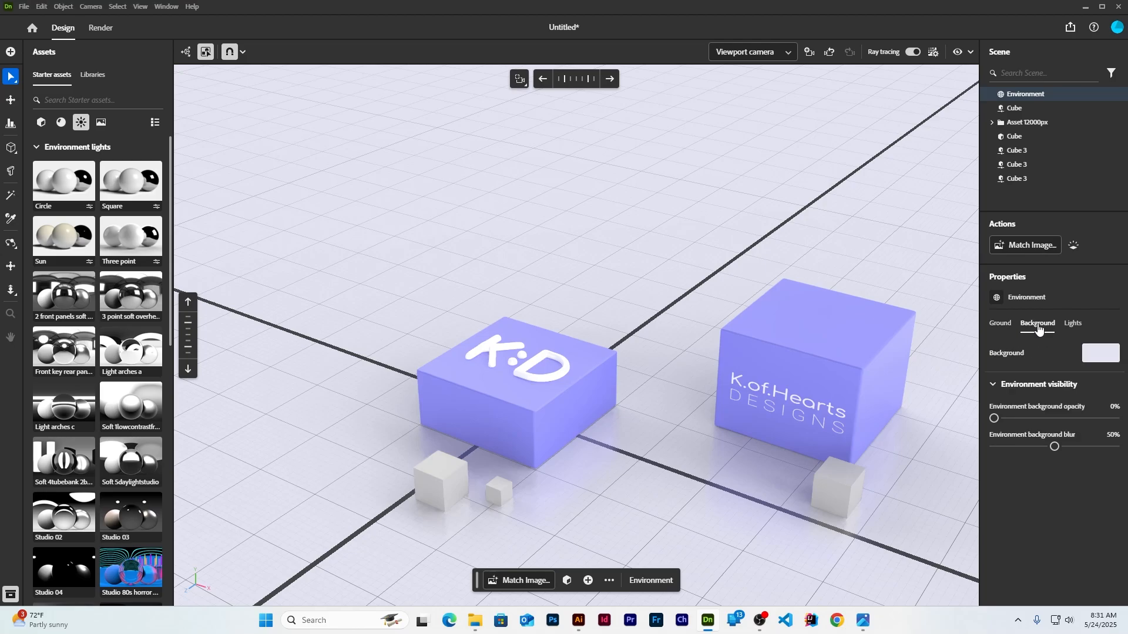
{"action": "left_click_drag", "start_coordinate": [994, 419], "coordinate": [1049, 447]}
{"action": "left_click", "coordinate": [1072, 323]}
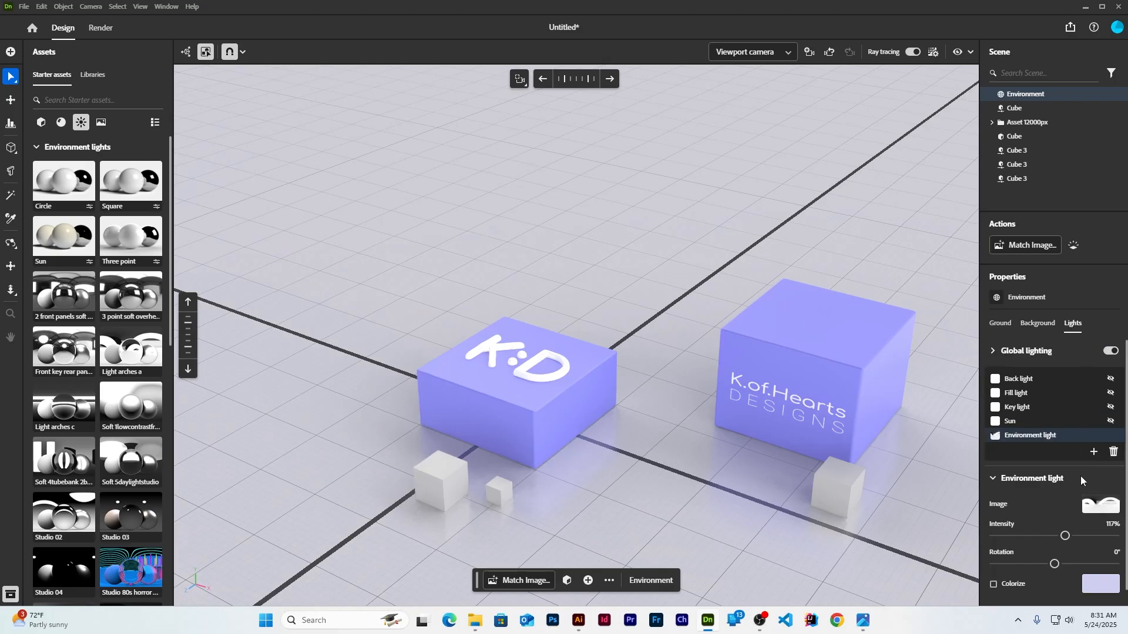
Remove the back, sun, fill and other unused lights from the environment
{"action": "scroll", "coordinate": [1080, 477], "scroll_direction": "down", "scroll_amount": 1}
{"action": "left_click_drag", "start_coordinate": [1065, 520], "coordinate": [1040, 521]}
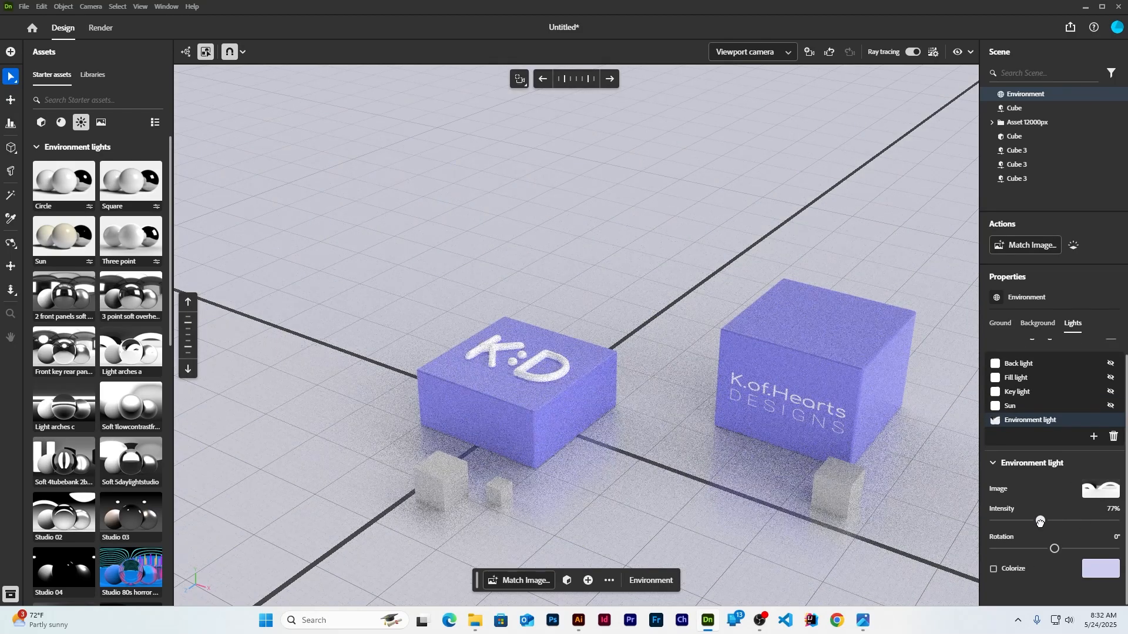
{"action": "scroll", "coordinate": [1051, 387], "scroll_direction": "up", "scroll_amount": 1}
{"action": "left_click", "coordinate": [1022, 380]}
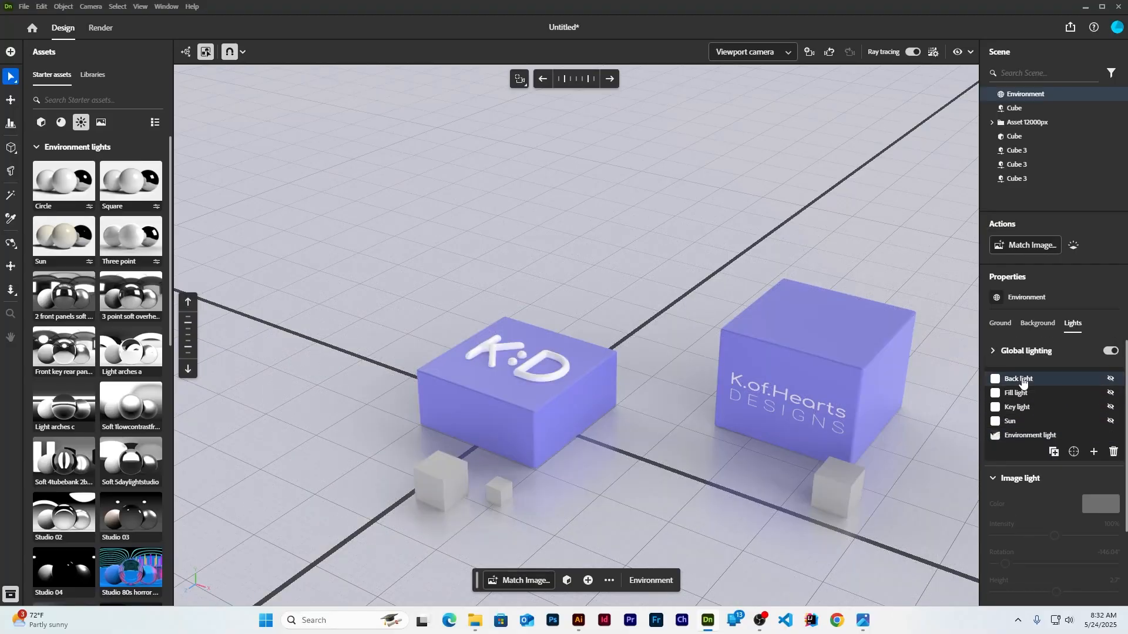
{"action": "left_click", "coordinate": [1113, 451]}
{"action": "left_click", "coordinate": [1010, 421]}
{"action": "left_click", "coordinate": [1113, 437]}
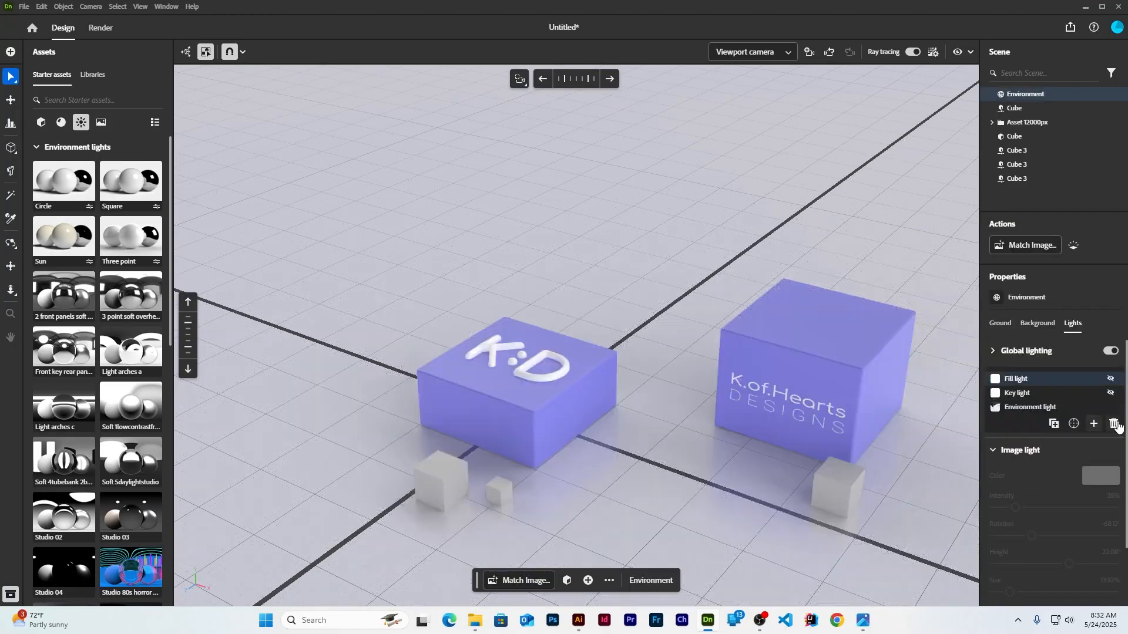
{"action": "left_click", "coordinate": [1116, 425]}
{"action": "left_click", "coordinate": [1114, 409]}
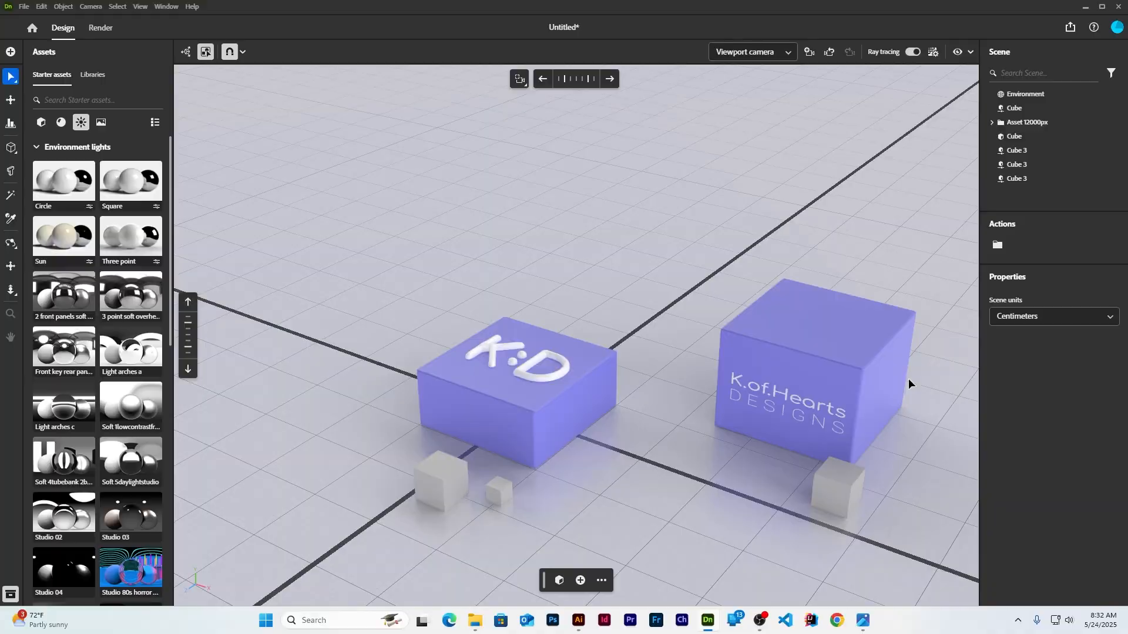
Reapply the Three point lighting preset to the scene
{"action": "left_click", "coordinate": [663, 291]}
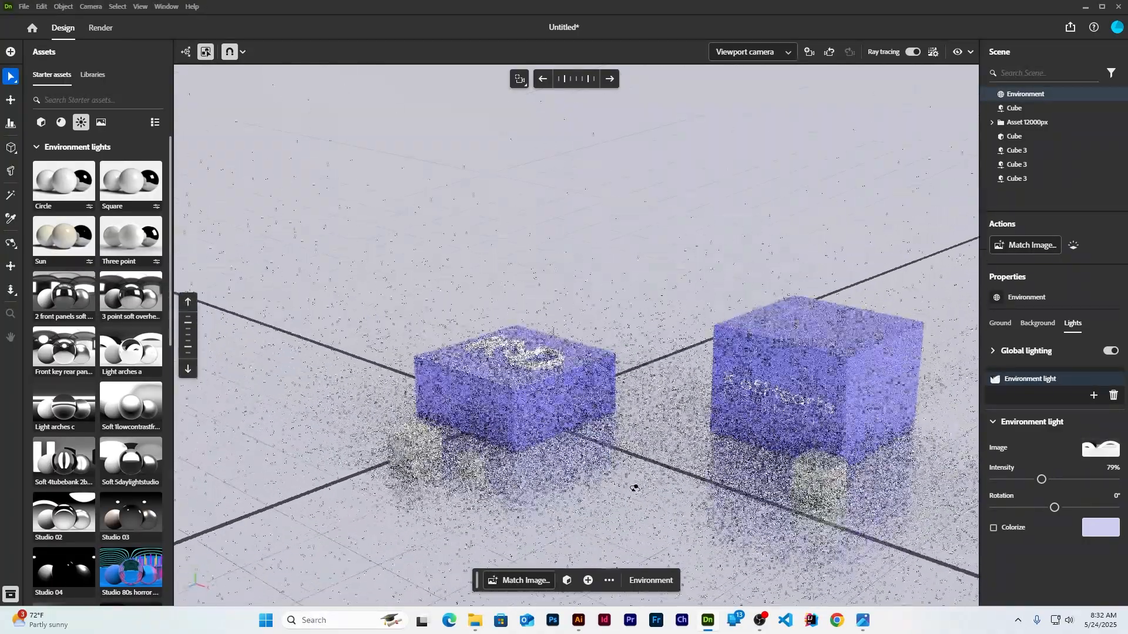
{"action": "middle_click_drag", "start_coordinate": [611, 253], "coordinate": [646, 306]}
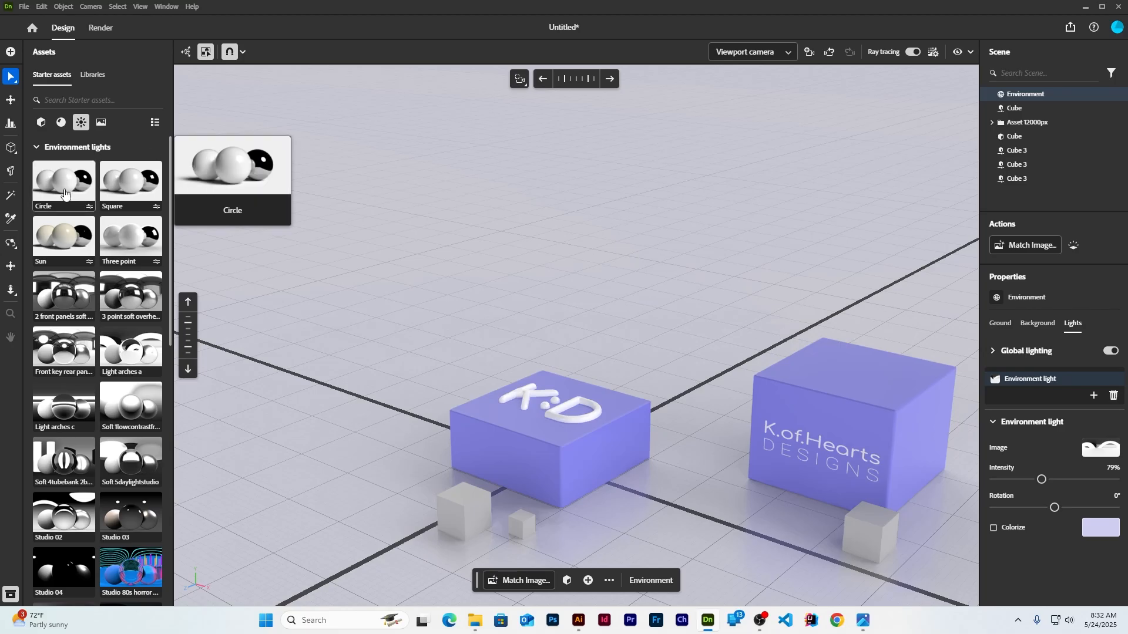
{"action": "left_click", "coordinate": [120, 238]}
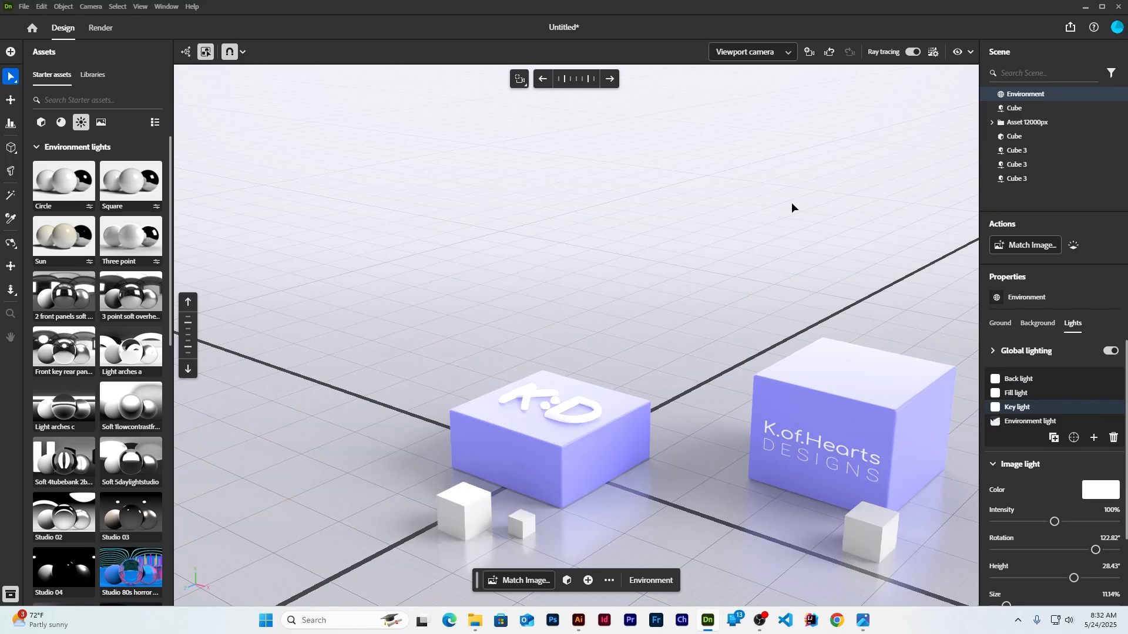
{"action": "left_click", "coordinate": [811, 395]}
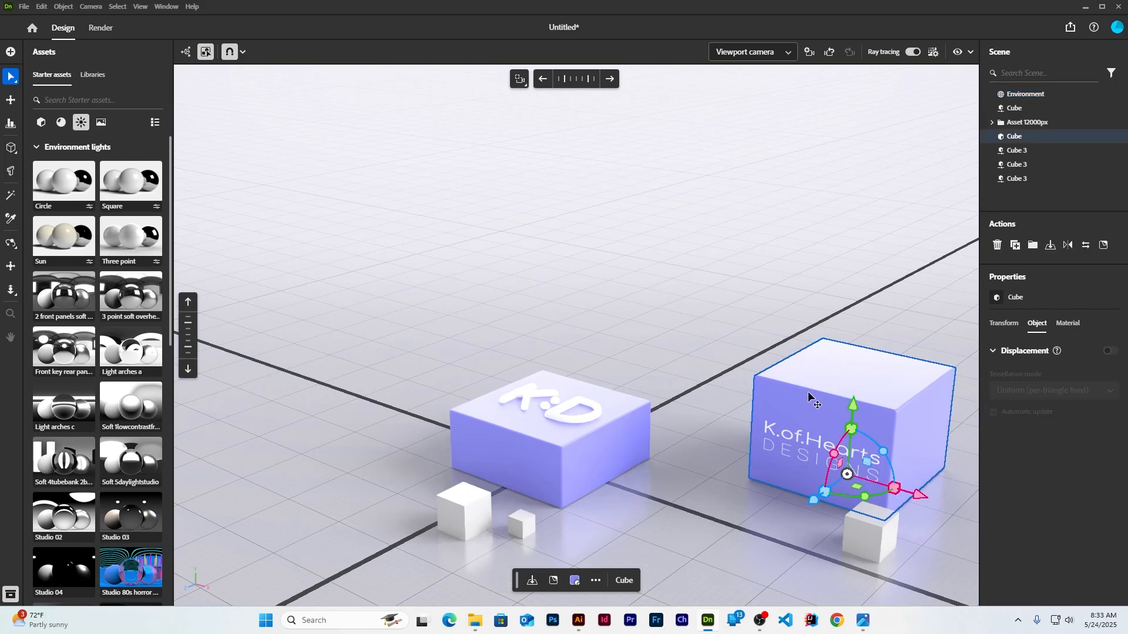
{"action": "left_click", "coordinate": [740, 243]}
Dim the environment light intensity to 46% and lower the background opacity slightly
{"action": "left_click_drag", "start_coordinate": [1040, 521], "coordinate": [1022, 522]}
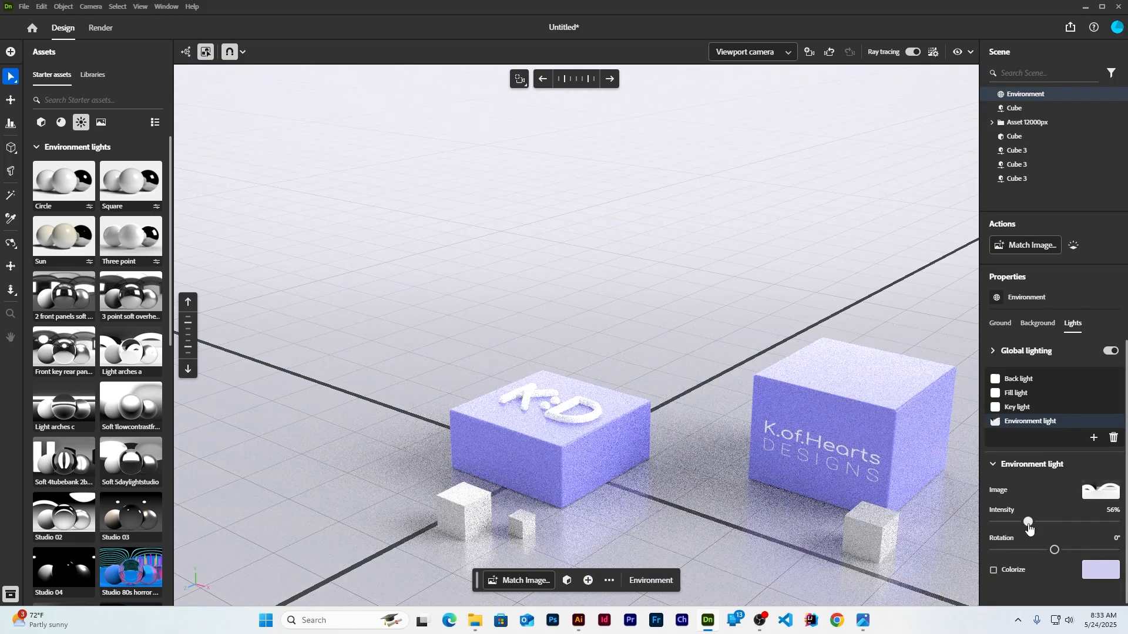
{"action": "scroll", "coordinate": [159, 287], "scroll_direction": "down", "scroll_amount": 9}
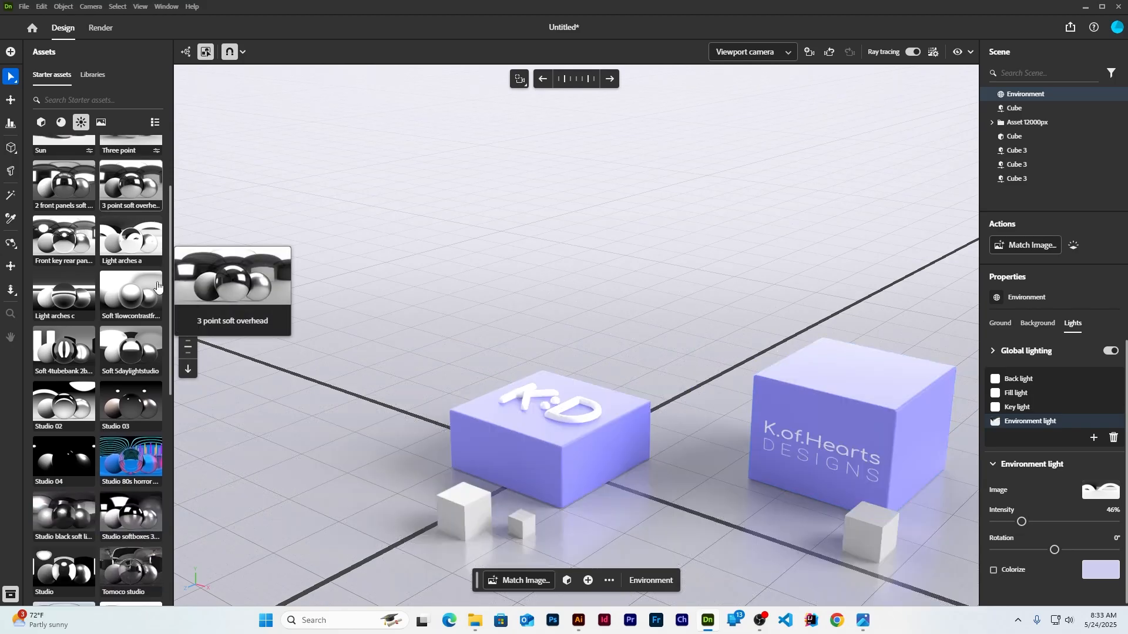
{"action": "scroll", "coordinate": [159, 286], "scroll_direction": "up", "scroll_amount": 9}
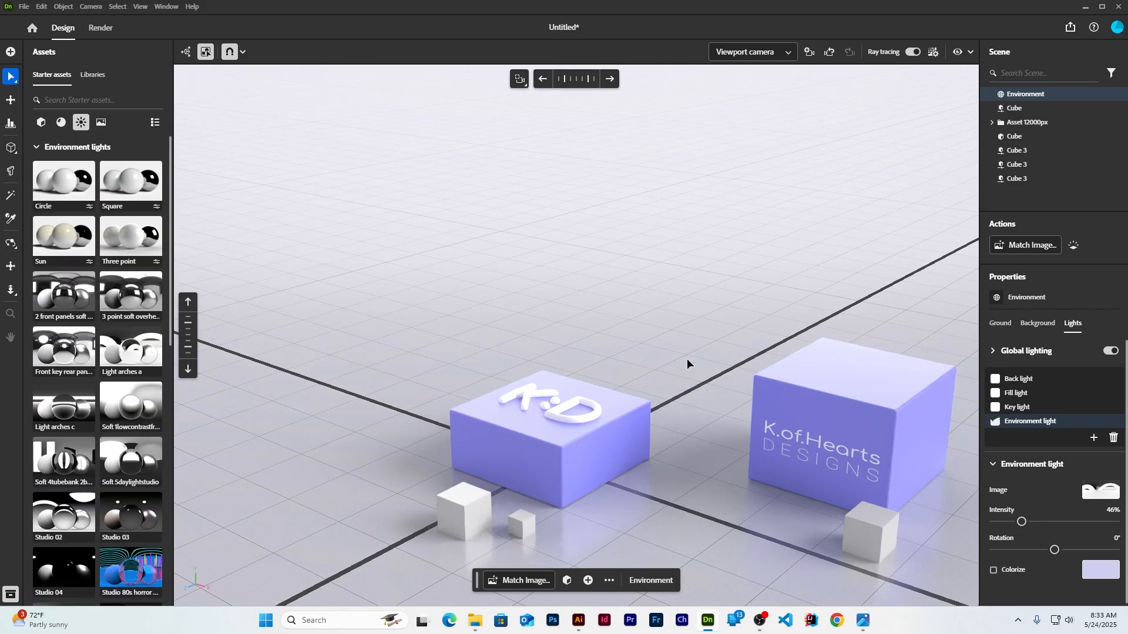
{"action": "left_click", "coordinate": [895, 393]}
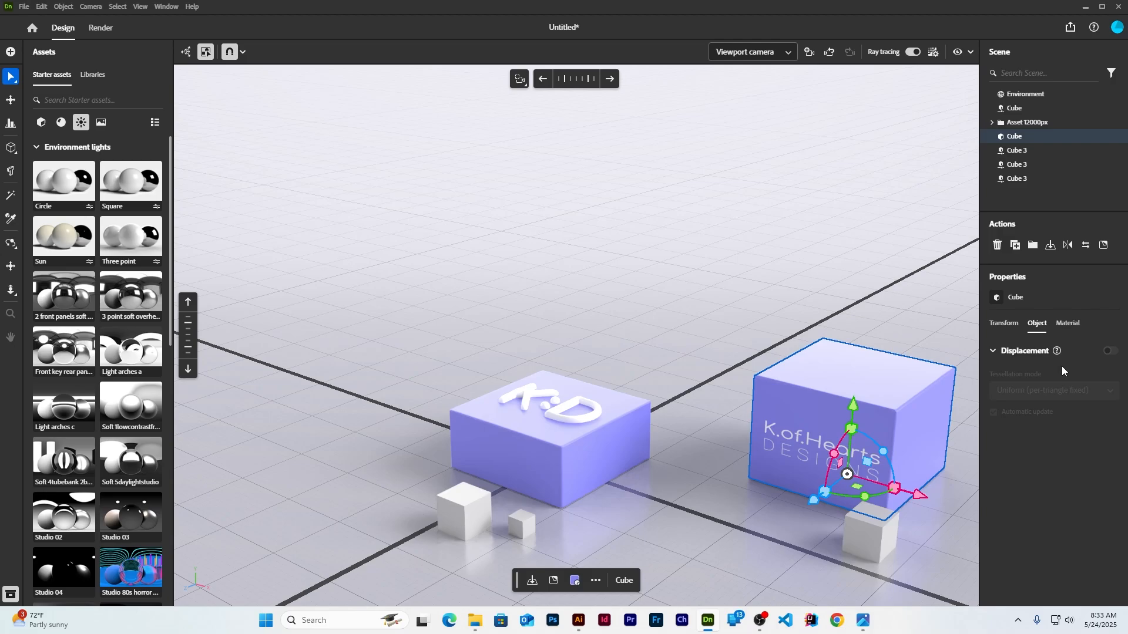
{"action": "left_click", "coordinate": [1068, 323]}
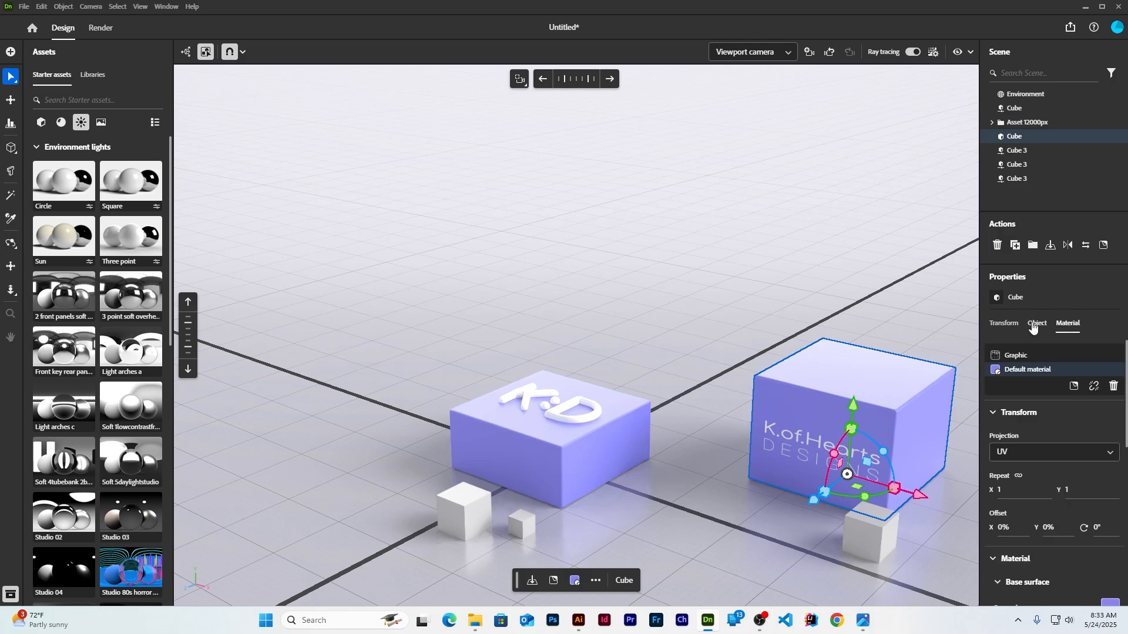
{"action": "left_click", "coordinate": [1003, 323]}
{"action": "left_click", "coordinate": [861, 326]}
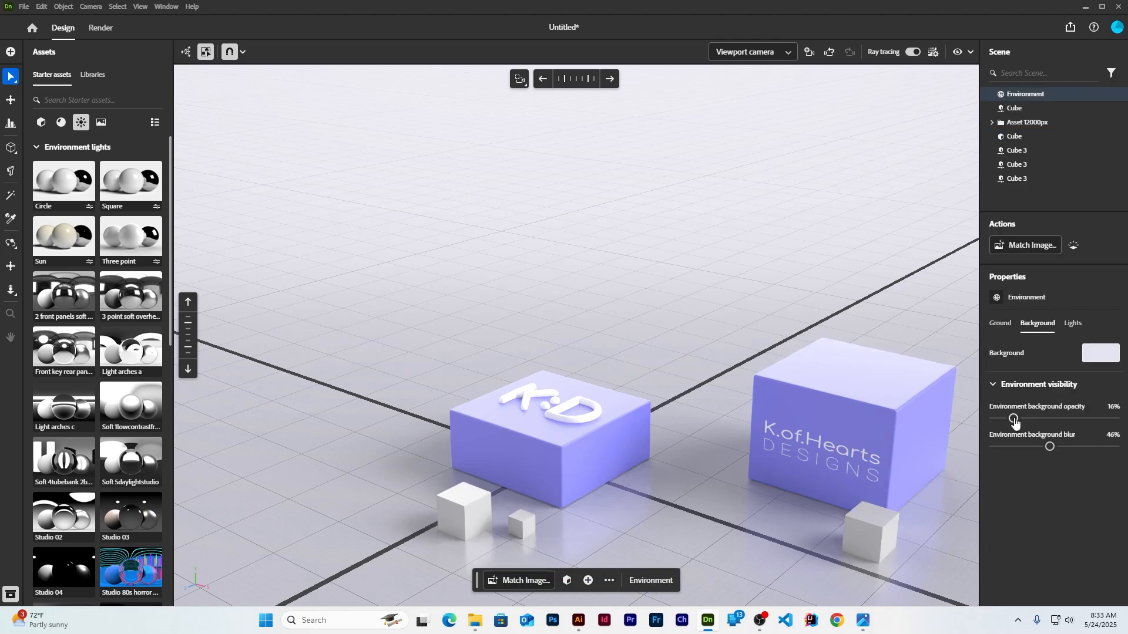
{"action": "left_click_drag", "start_coordinate": [1014, 421], "coordinate": [1010, 421]}
Turn off the fill and back lights, set light intensity to 39% and background opacity to 16%
{"action": "left_click", "coordinate": [1073, 323]}
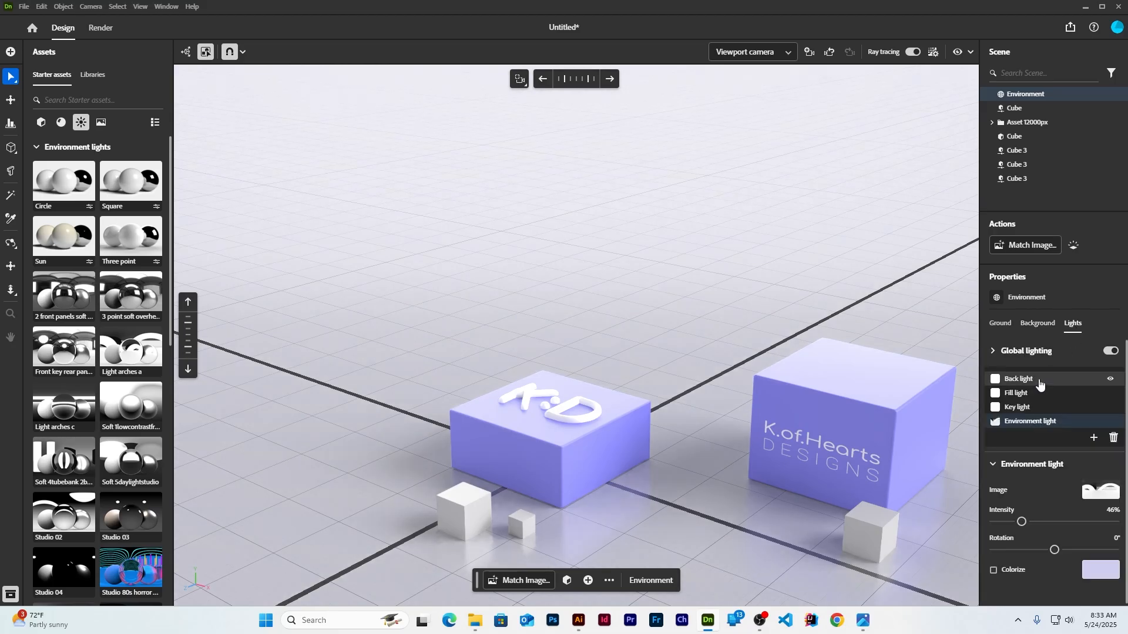
{"action": "left_click", "coordinate": [1110, 394]}
{"action": "left_click", "coordinate": [1110, 382]}
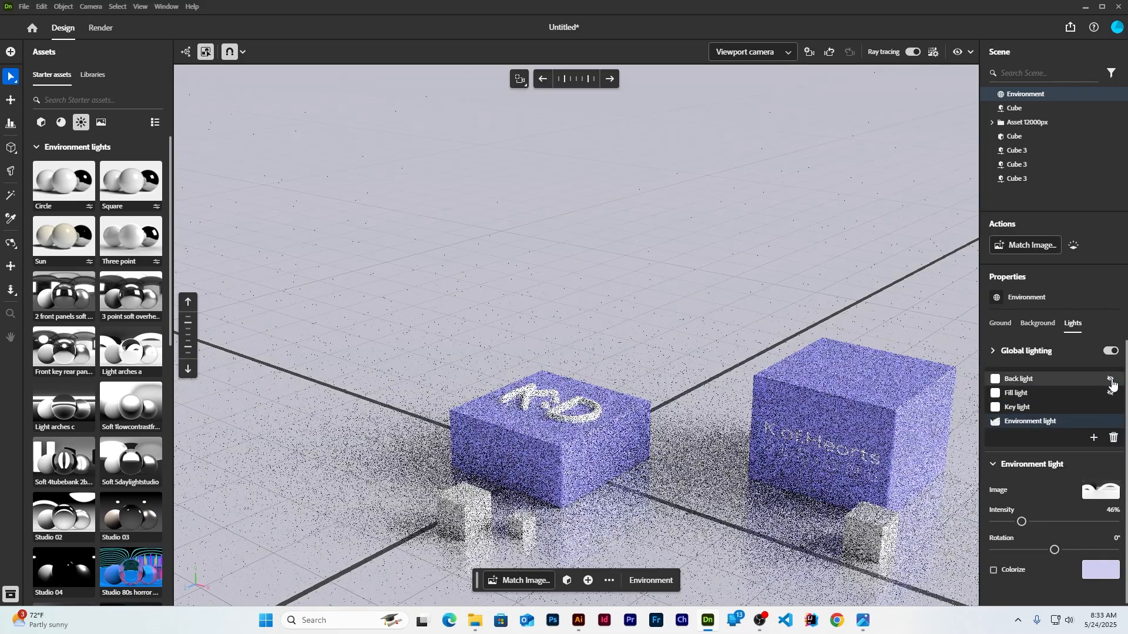
{"action": "left_click", "coordinate": [1110, 408]}
{"action": "left_click", "coordinate": [1110, 408]}
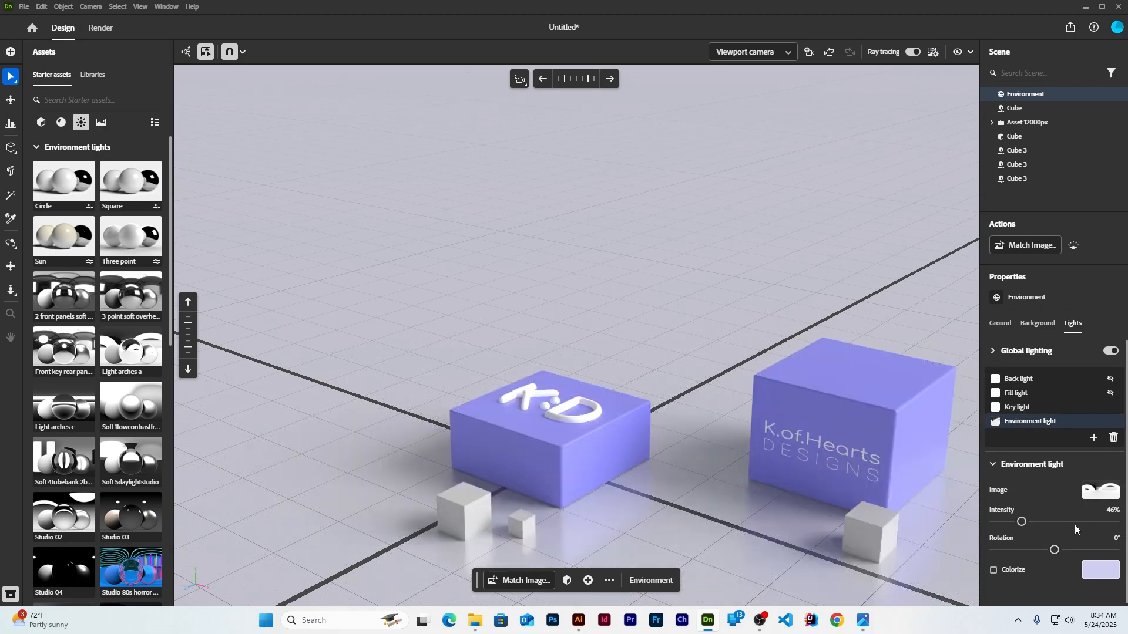
{"action": "middle_click_drag", "start_coordinate": [593, 257], "coordinate": [604, 262]}
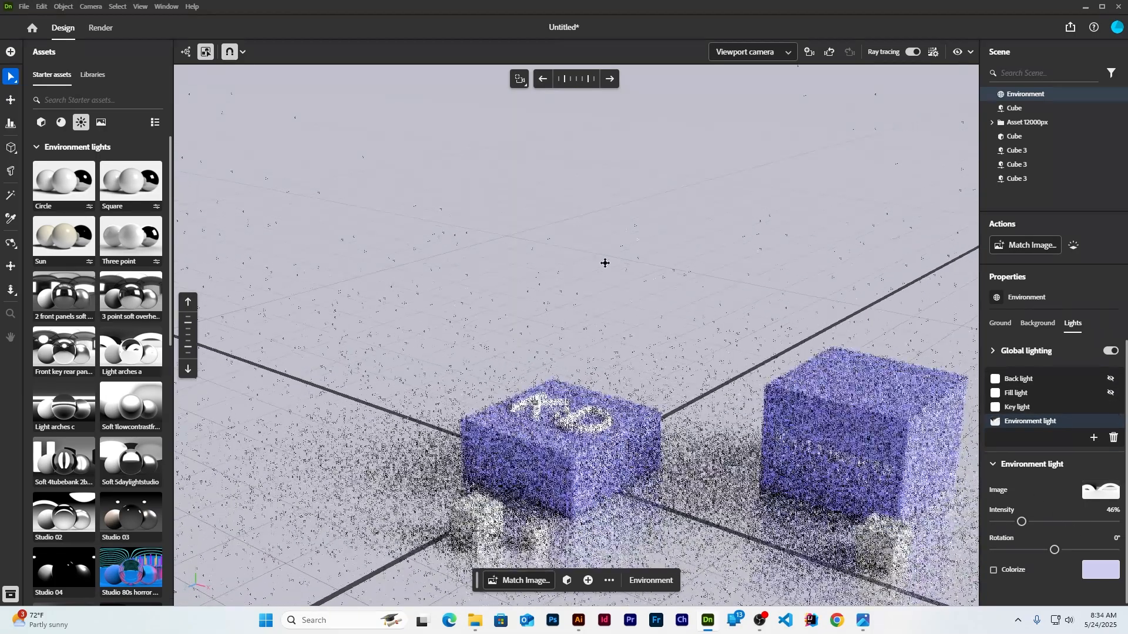
{"action": "left_click_drag", "start_coordinate": [1022, 523], "coordinate": [1025, 522]}
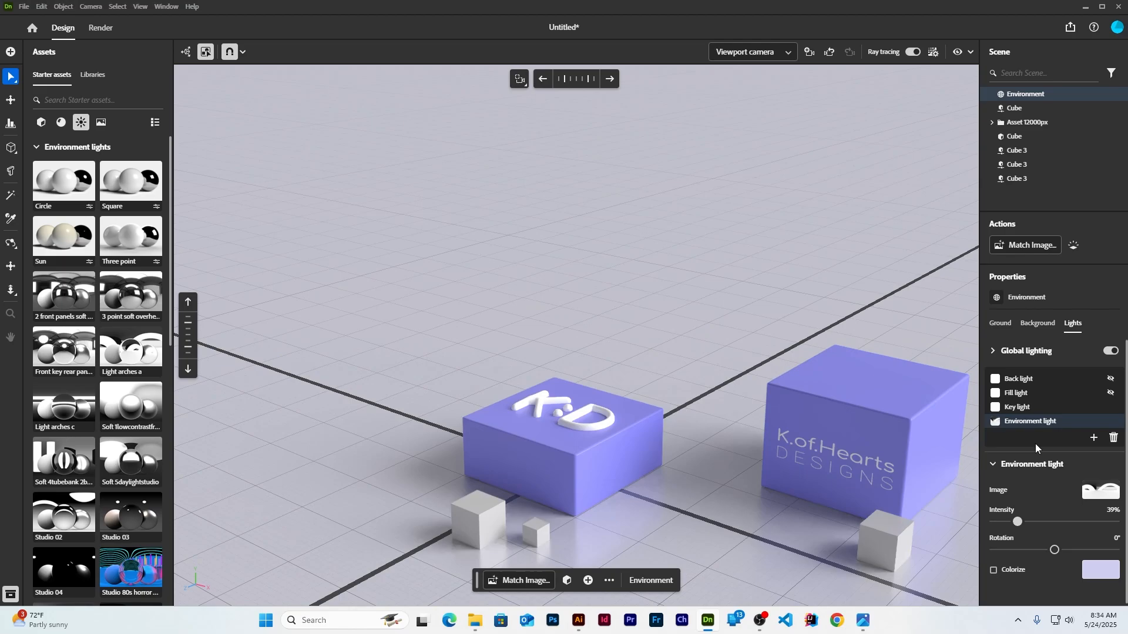
{"action": "left_click", "coordinate": [1000, 324]}
{"action": "left_click", "coordinate": [1037, 323]}
{"action": "left_click_drag", "start_coordinate": [1029, 418], "coordinate": [1018, 418]}
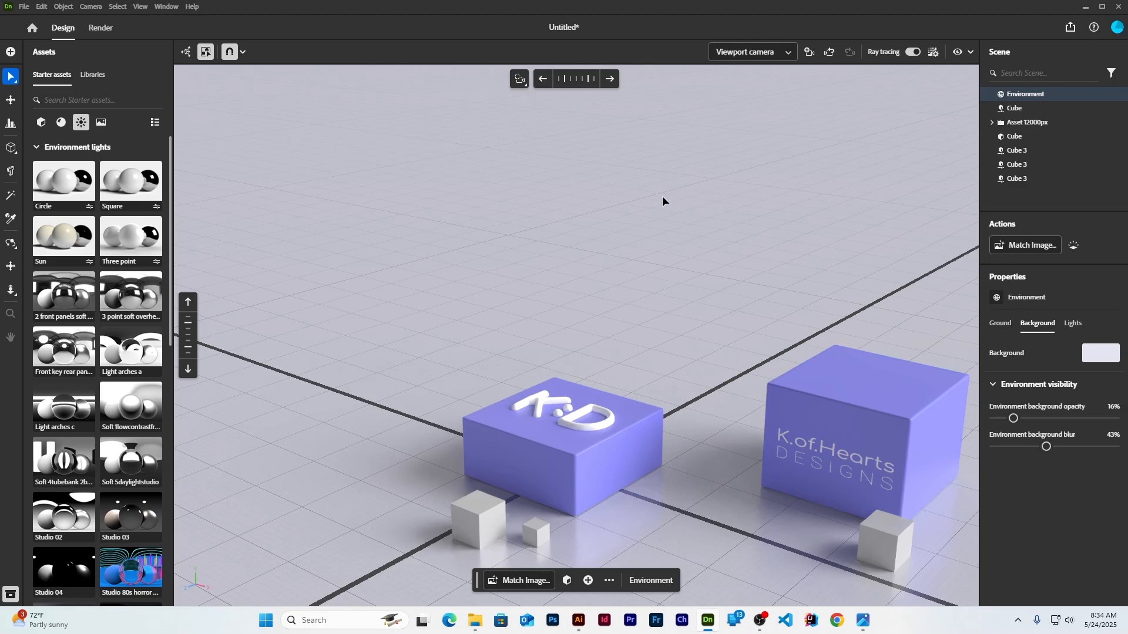
In the Render workspace, name the export cubes3dkoh and choose the High quality preset
{"action": "left_click", "coordinate": [97, 29]}
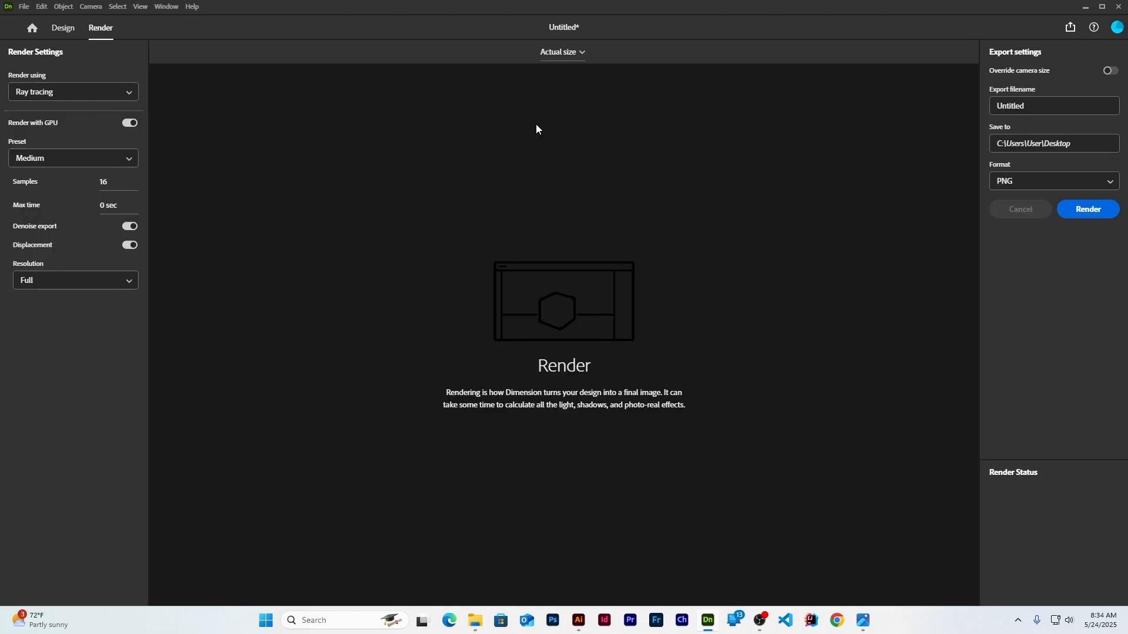
{"action": "left_click", "coordinate": [1059, 108]}
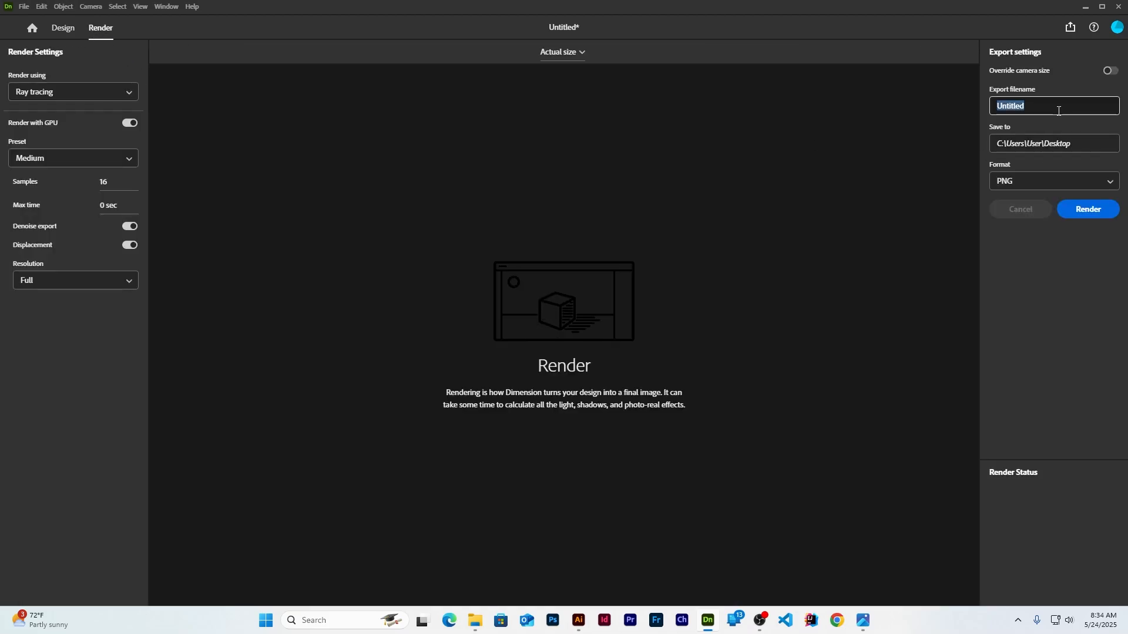
{"action": "type", "text": "cubes3dkoh"}
{"action": "left_click", "coordinate": [81, 159]}
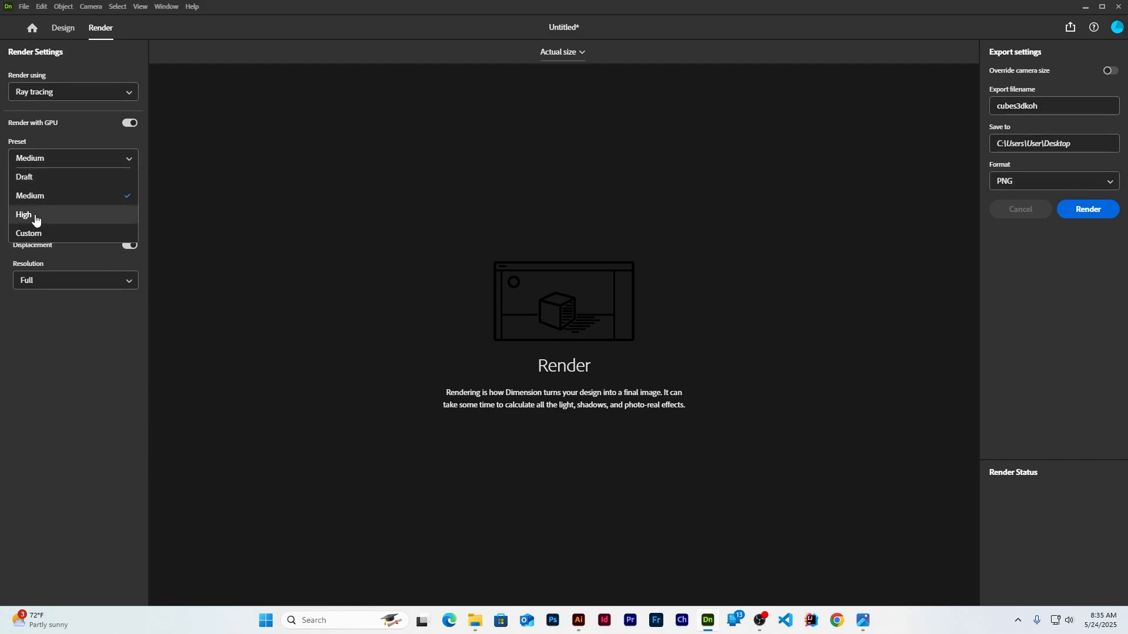
{"action": "left_click", "coordinate": [36, 215]}
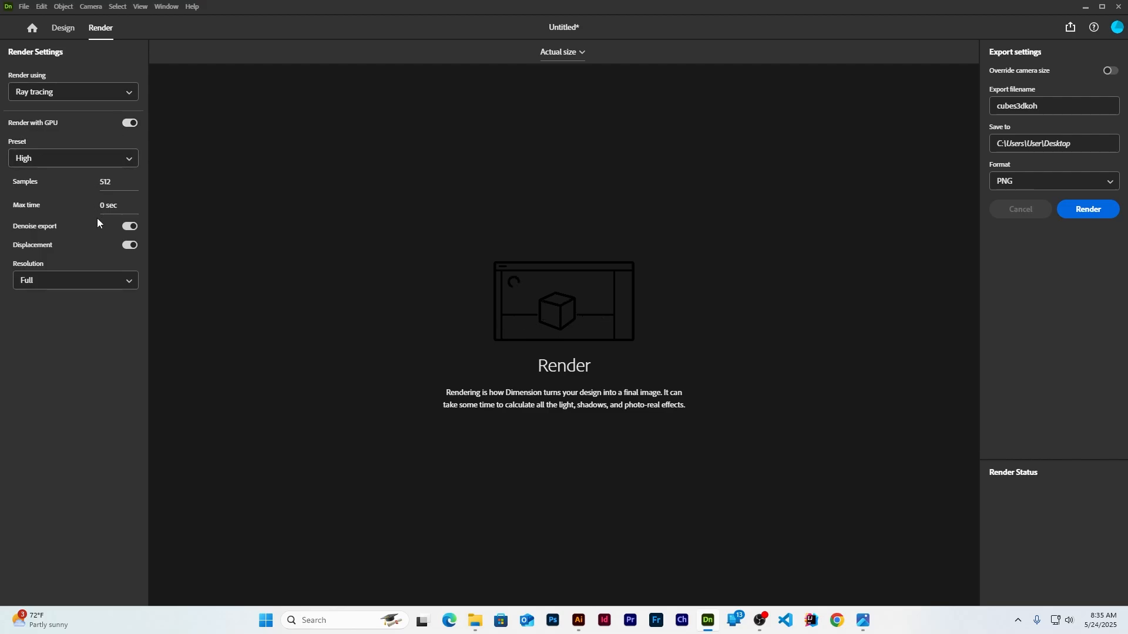
Render the image, watch system performance during the render, then minimise Dimension
{"action": "left_click", "coordinate": [1101, 214]}
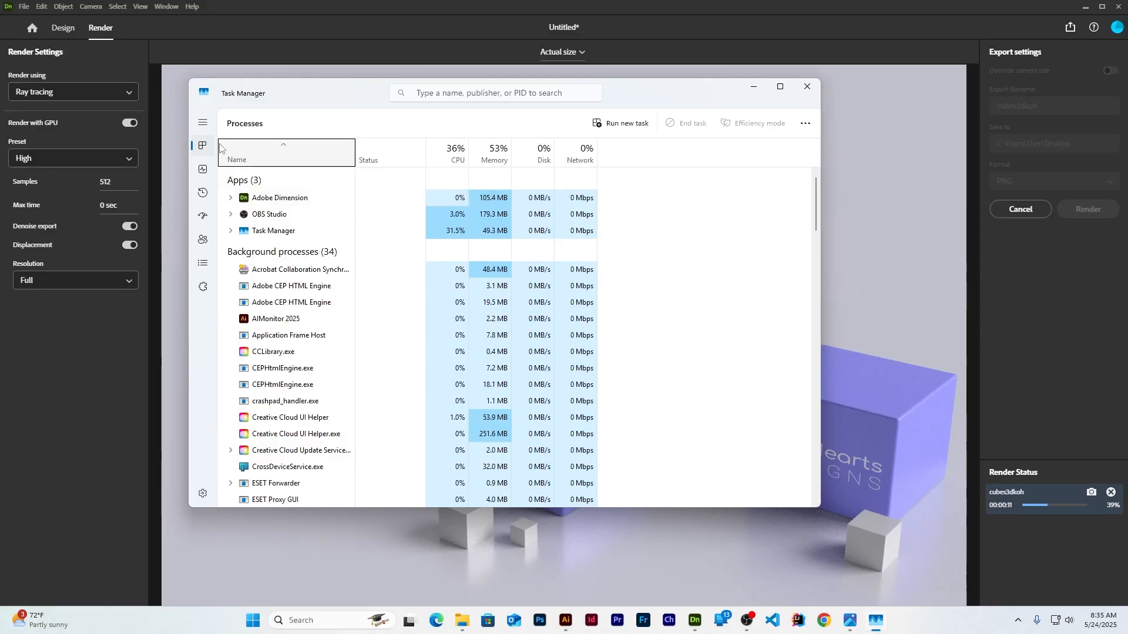
{"action": "left_click", "coordinate": [203, 169]}
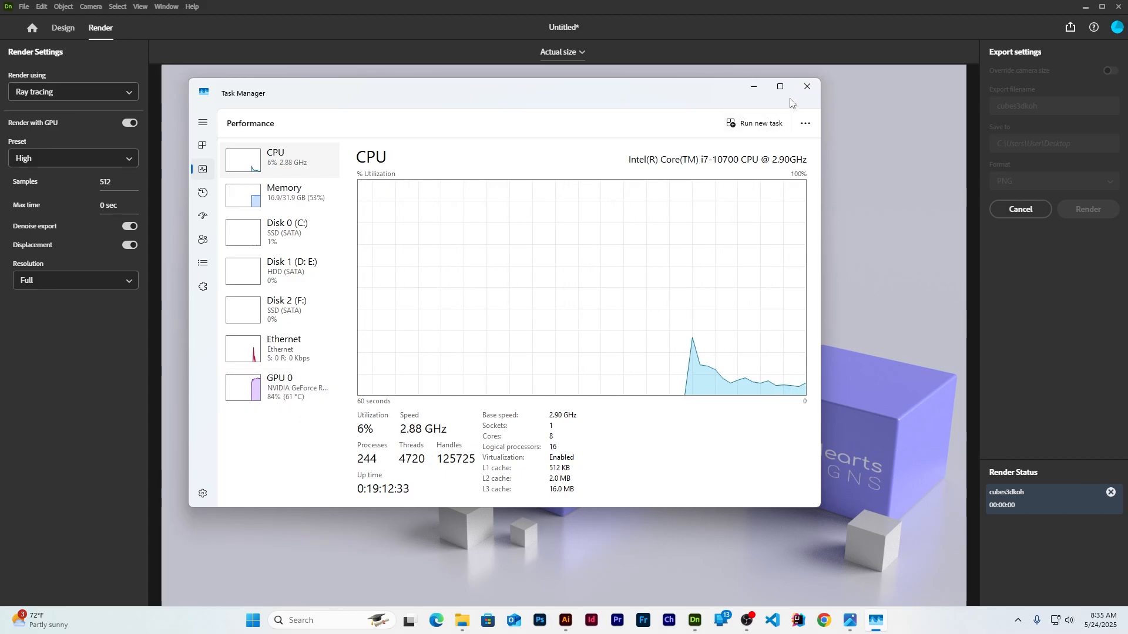
{"action": "left_click", "coordinate": [807, 86]}
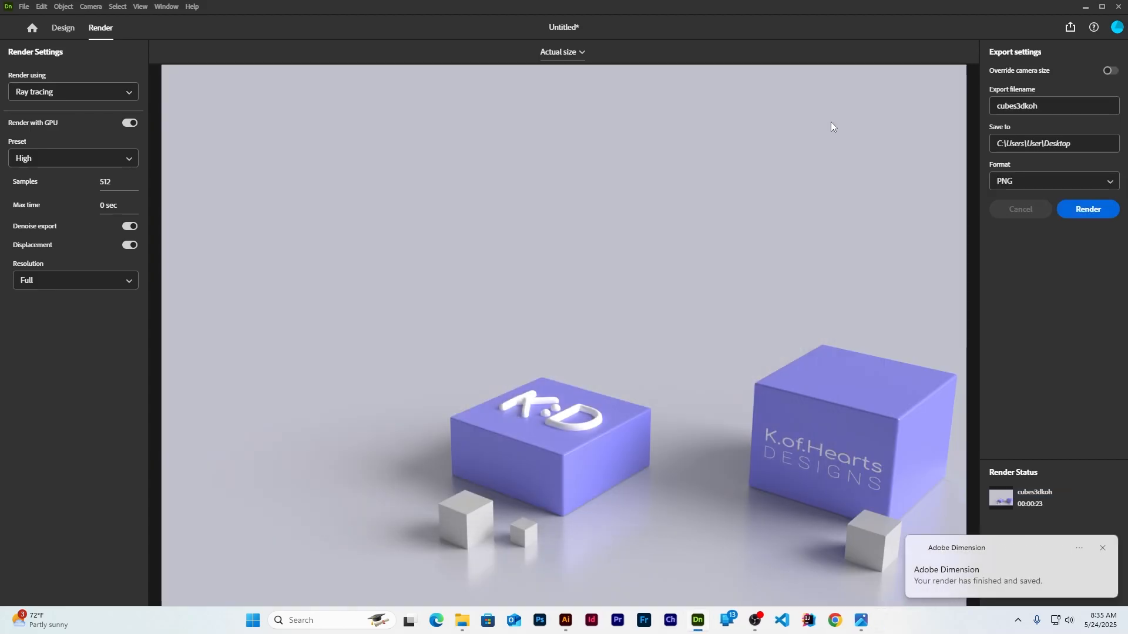
{"action": "left_click", "coordinate": [1086, 10]}
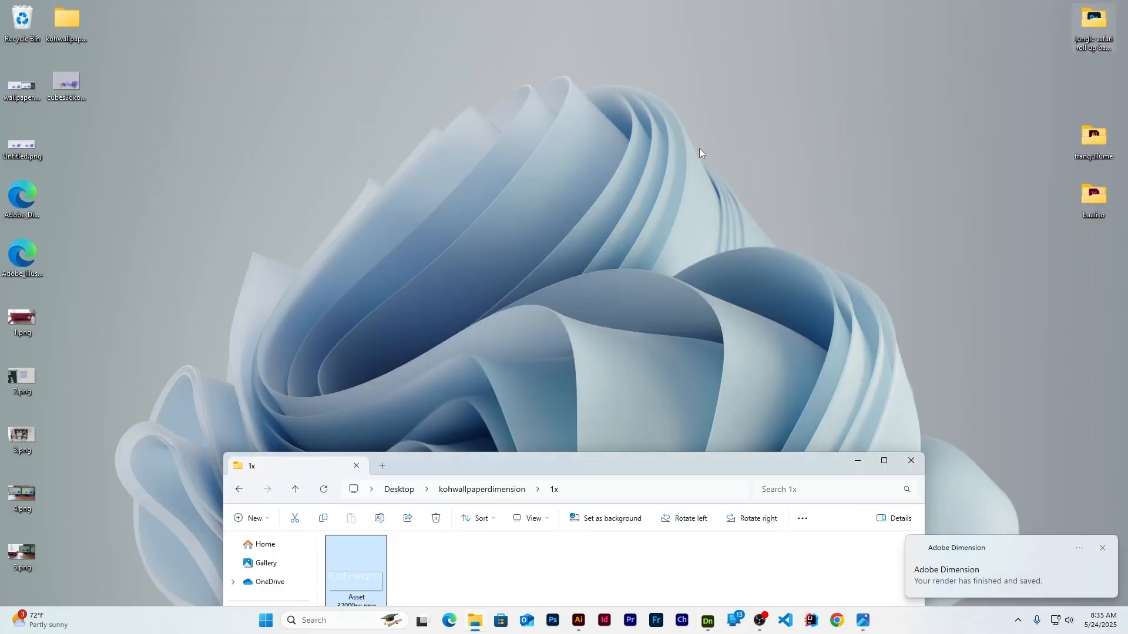
Close the folder window and view cubes3dkoh.png maximised in Photos, then close Photos
{"action": "left_click", "coordinate": [910, 461]}
{"action": "double_click", "coordinate": [65, 84]}
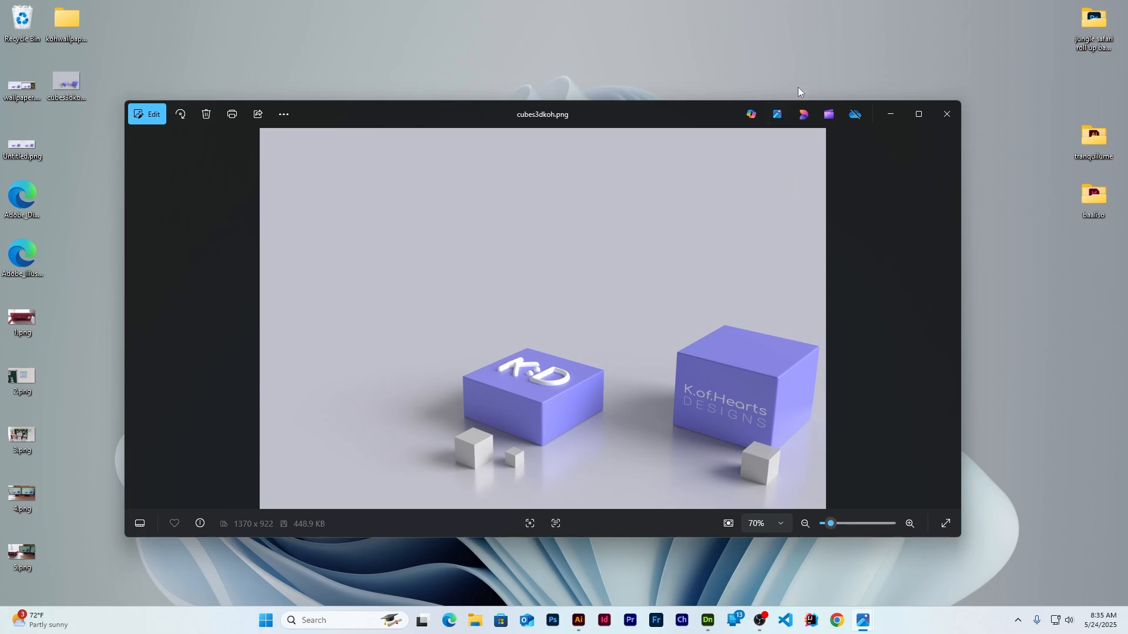
{"action": "left_click", "coordinate": [920, 115]}
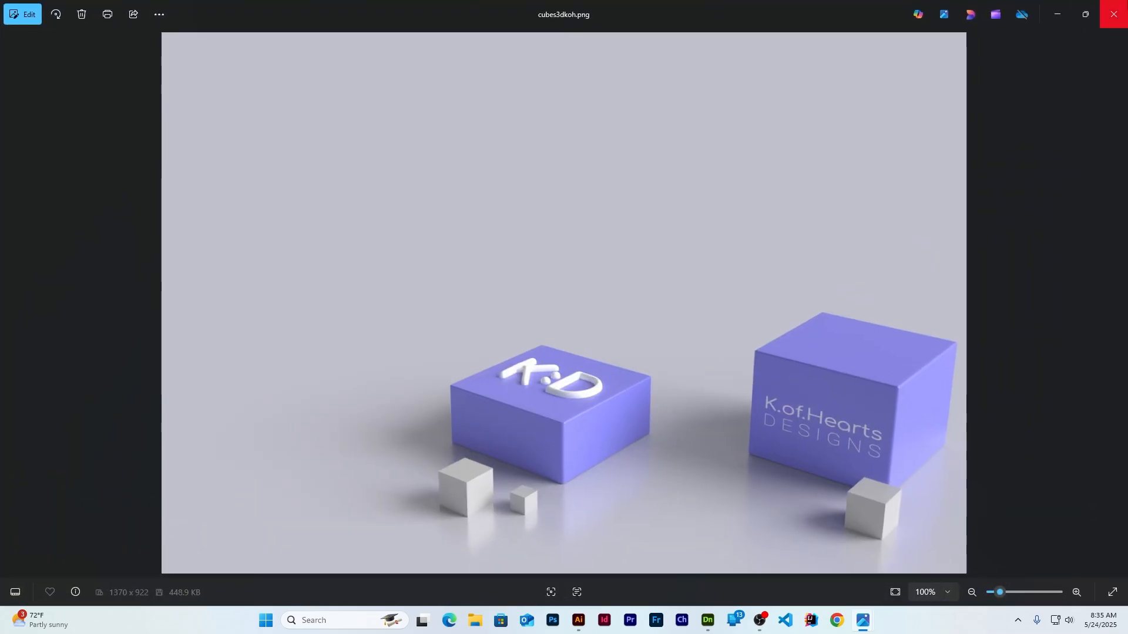
{"action": "left_click", "coordinate": [1113, 14]}
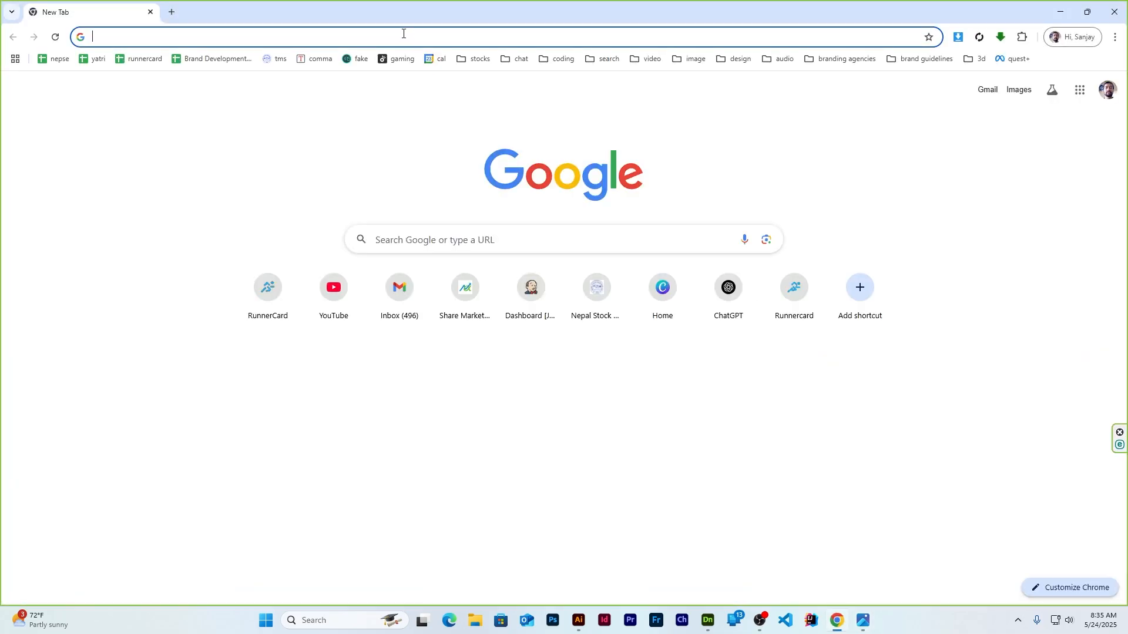
Go to canva.com in the browser and create a new Desktop Wallpaper design
{"action": "left_click", "coordinate": [403, 34]}
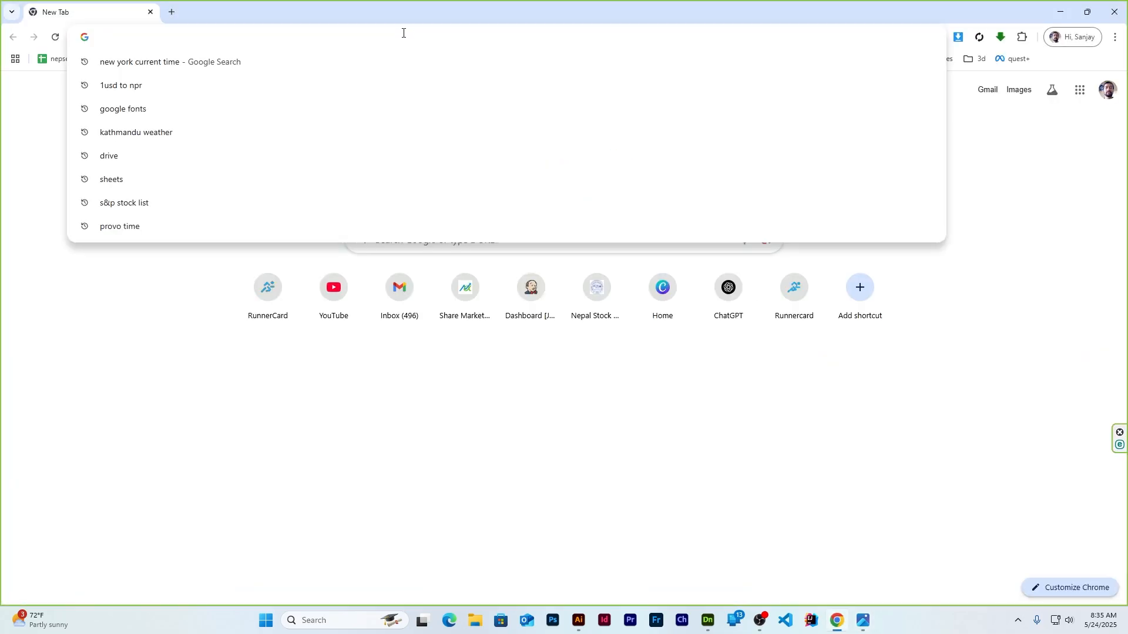
{"action": "type", "text": "canva.com"}
{"action": "key", "text": "Return"}
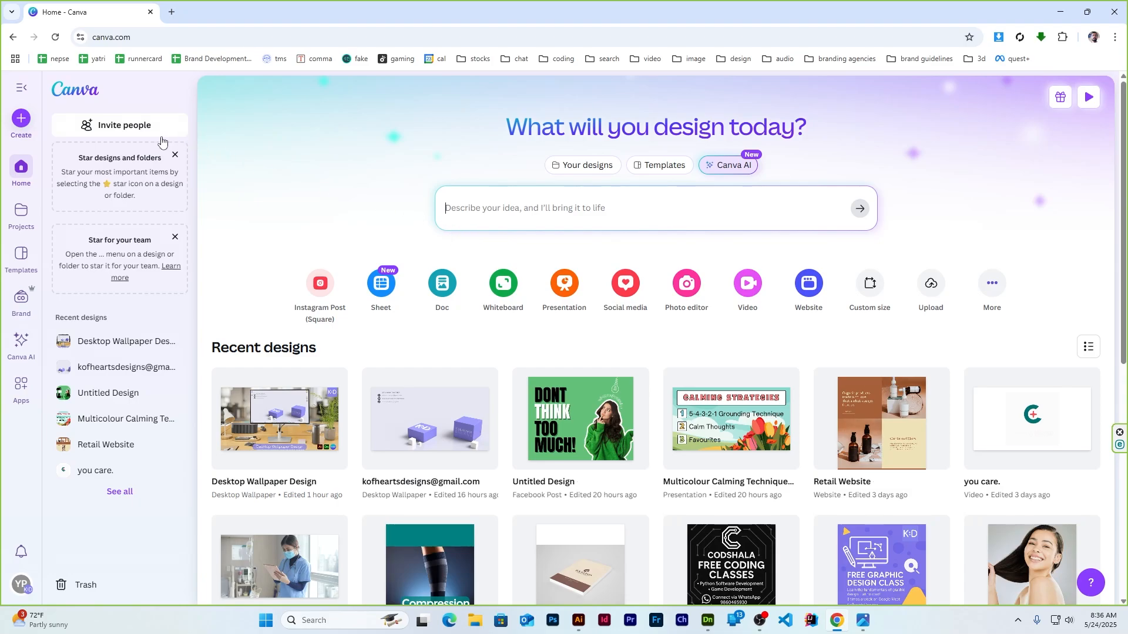
{"action": "left_click", "coordinate": [23, 121]}
{"action": "left_click", "coordinate": [393, 218]}
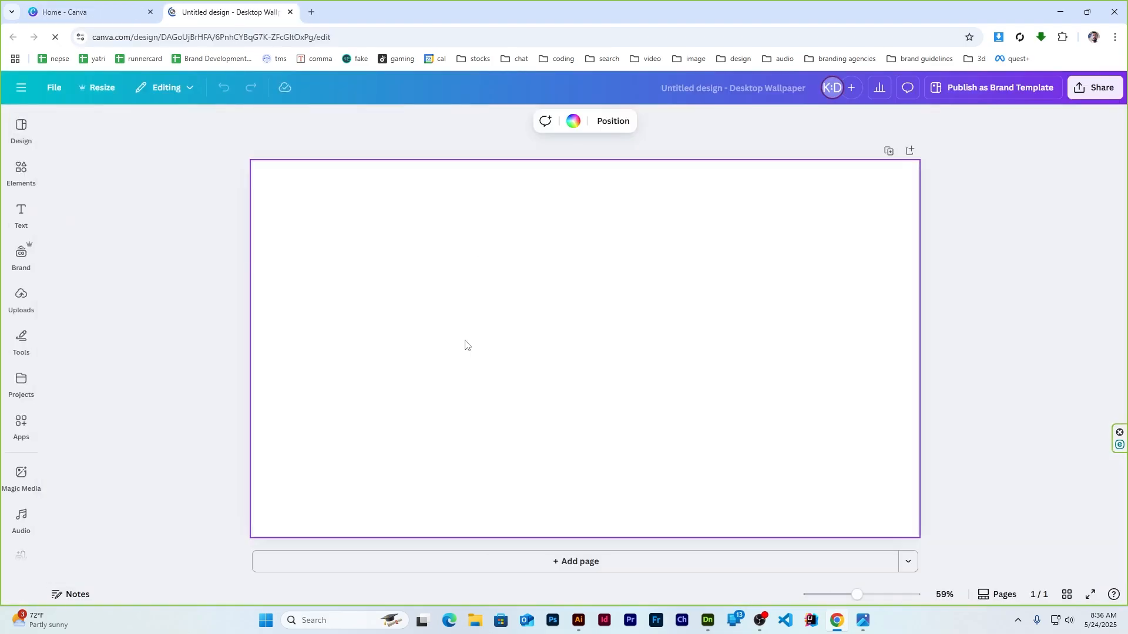
Upload cubes3dkoh.png and set it as the page background image
{"action": "left_click", "coordinate": [21, 300]}
{"action": "left_click", "coordinate": [122, 159]}
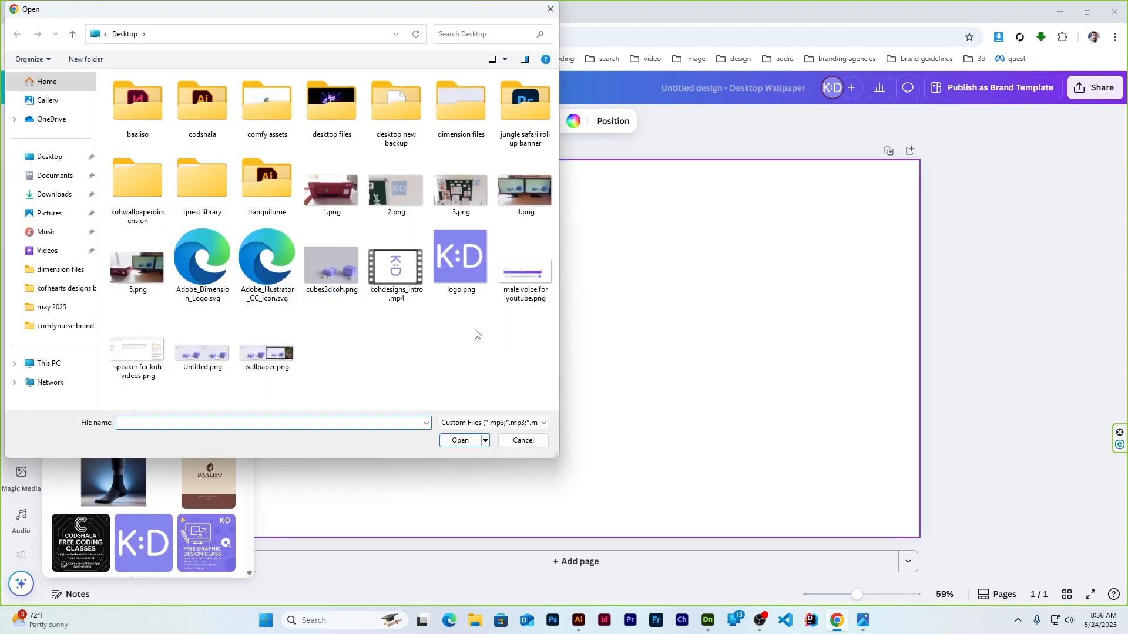
{"action": "double_click", "coordinate": [333, 273]}
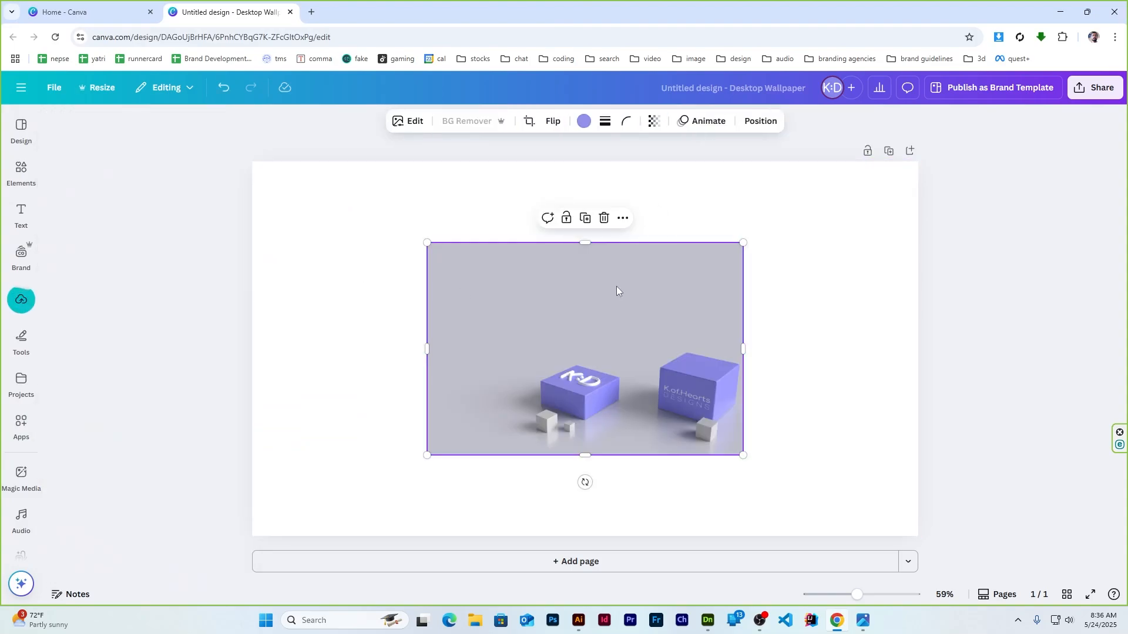
{"action": "right_click", "coordinate": [615, 291]}
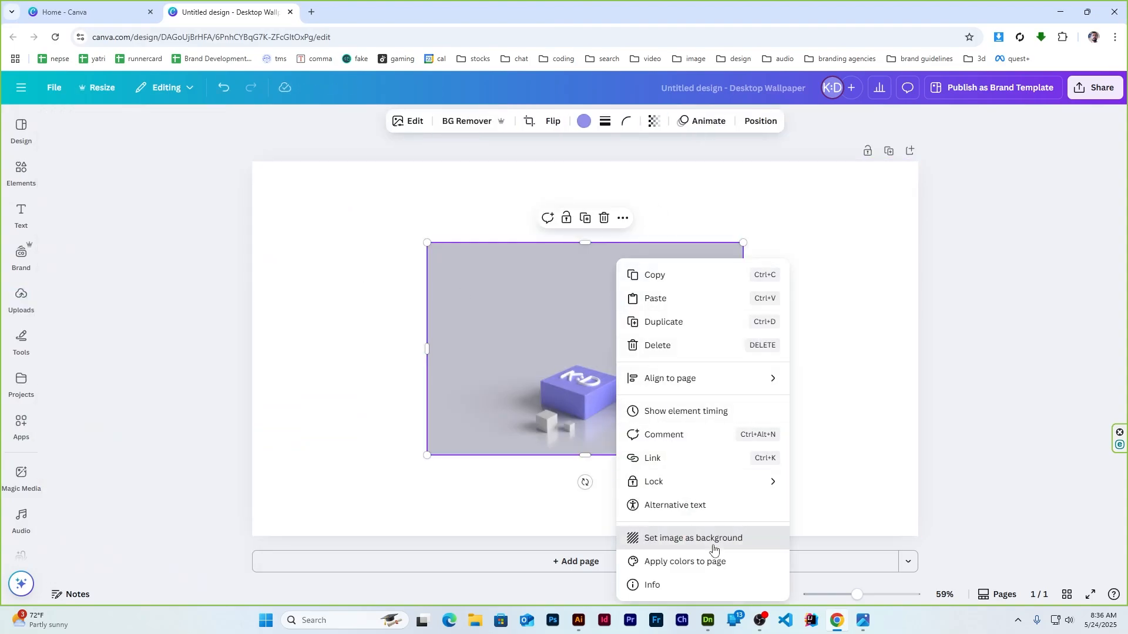
{"action": "left_click", "coordinate": [711, 538]}
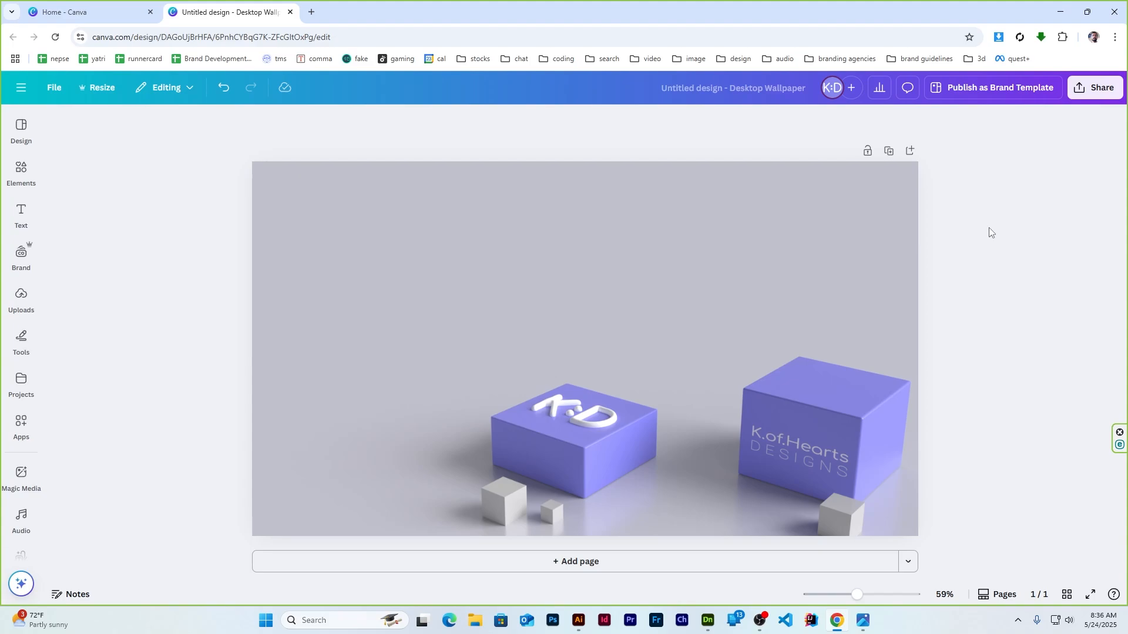
Add a Title text box at the upper left reading "let's work together!", fixing the typo
{"action": "left_click", "coordinate": [368, 237]}
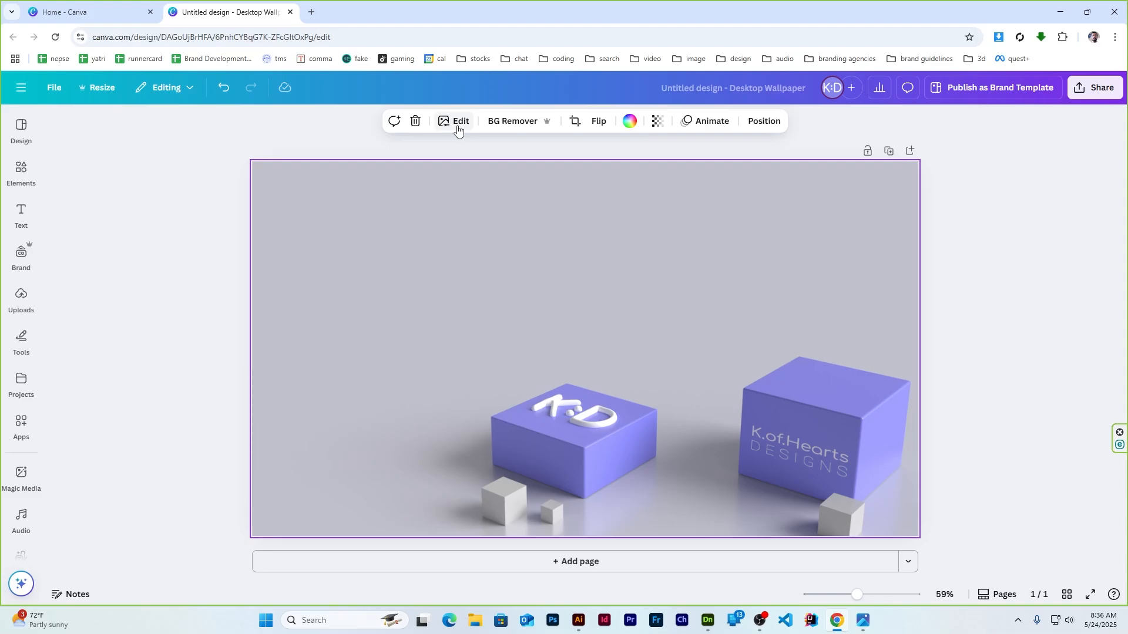
{"action": "left_click", "coordinate": [180, 188]}
{"action": "left_click", "coordinate": [22, 215]}
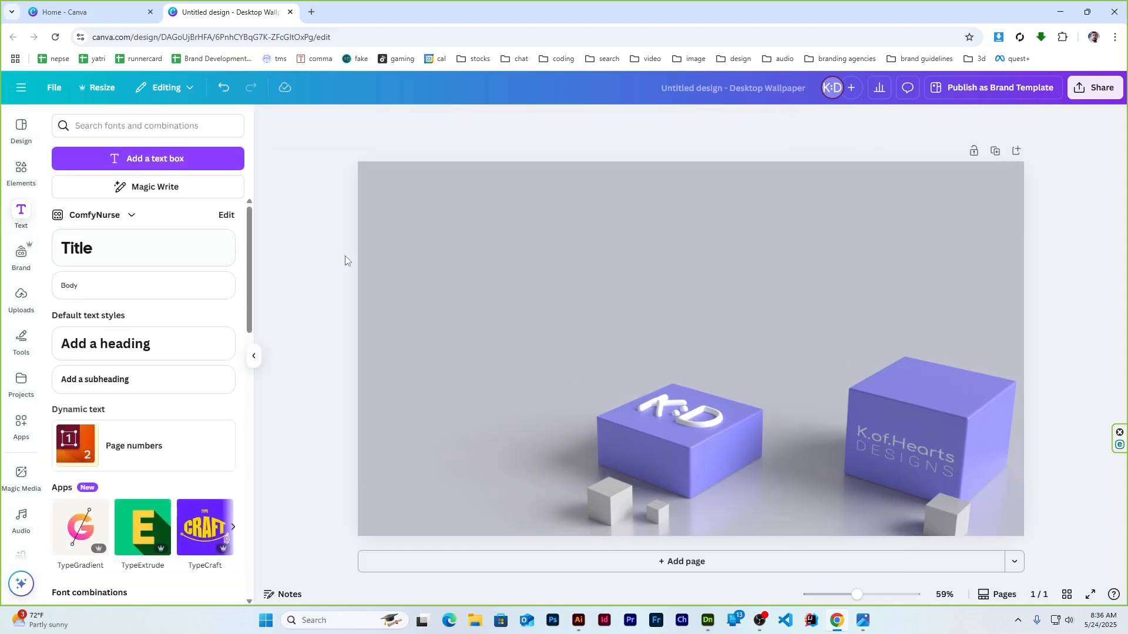
{"action": "left_click", "coordinate": [162, 251]}
{"action": "left_click", "coordinate": [748, 345]}
{"action": "left_click_drag", "start_coordinate": [681, 347], "coordinate": [514, 248]}
{"action": "double_click", "coordinate": [515, 249]}
{"action": "type", "text": "le"}
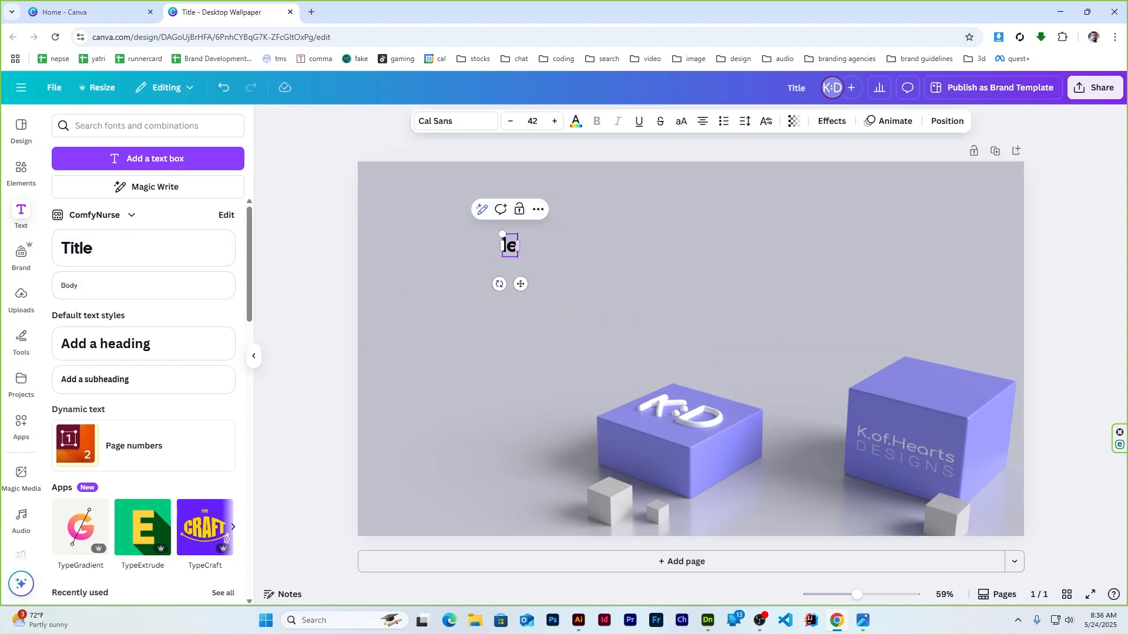
{"action": "type", "text": "t's work rogether"}
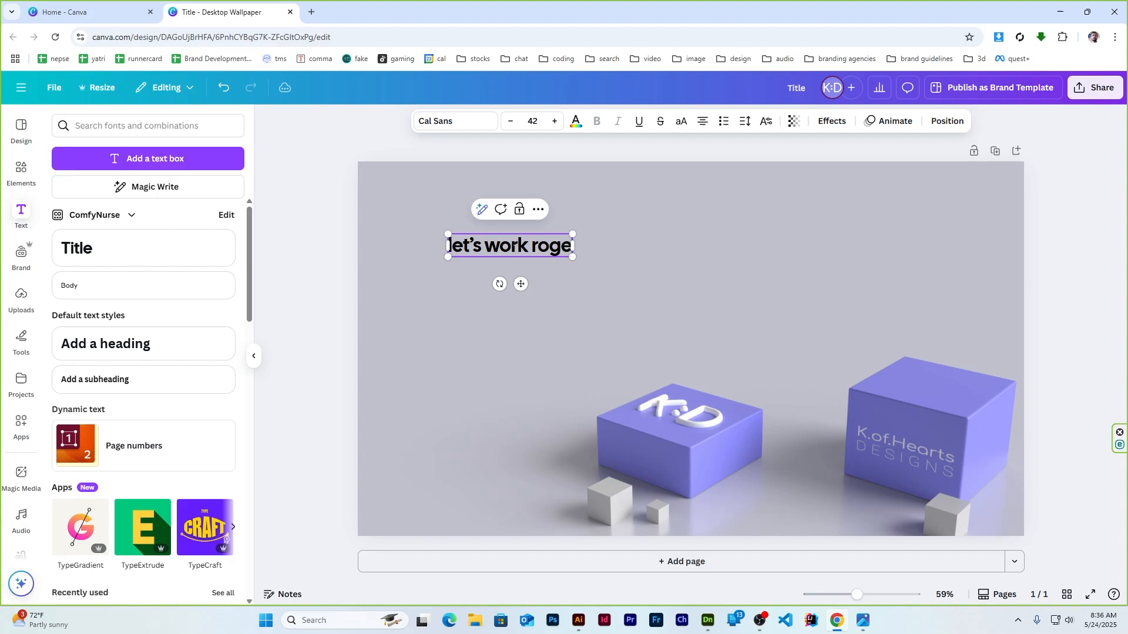
{"action": "key", "text": "BackSpace"}
{"action": "key", "text": "BackSpace"}
{"action": "key", "text": "BackSpace"}
{"action": "key", "text": "BackSpace"}
{"action": "key", "text": "BackSpace"}
{"action": "key", "text": "BackSpace"}
{"action": "key", "text": "BackSpace"}
{"action": "key", "text": "BackSpace"}
{"action": "type", "text": "to"}
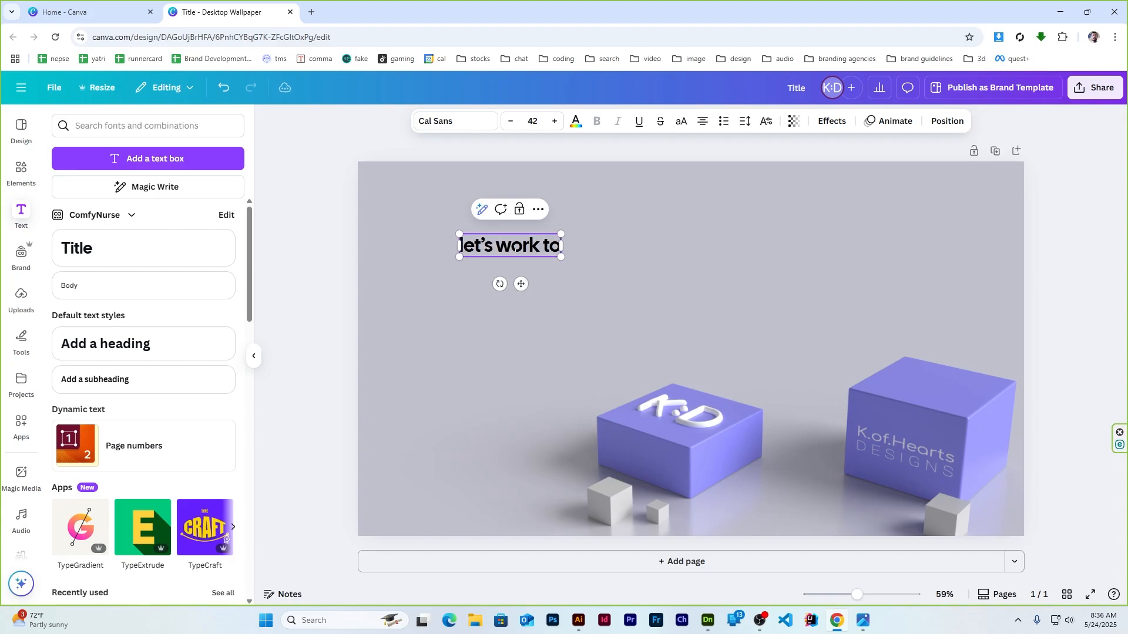
{"action": "type", "text": "gether!"}
Make the heading Roboto, uppercase and bold, and shrink it to 25.1
{"action": "key", "text": "ctrl+a"}
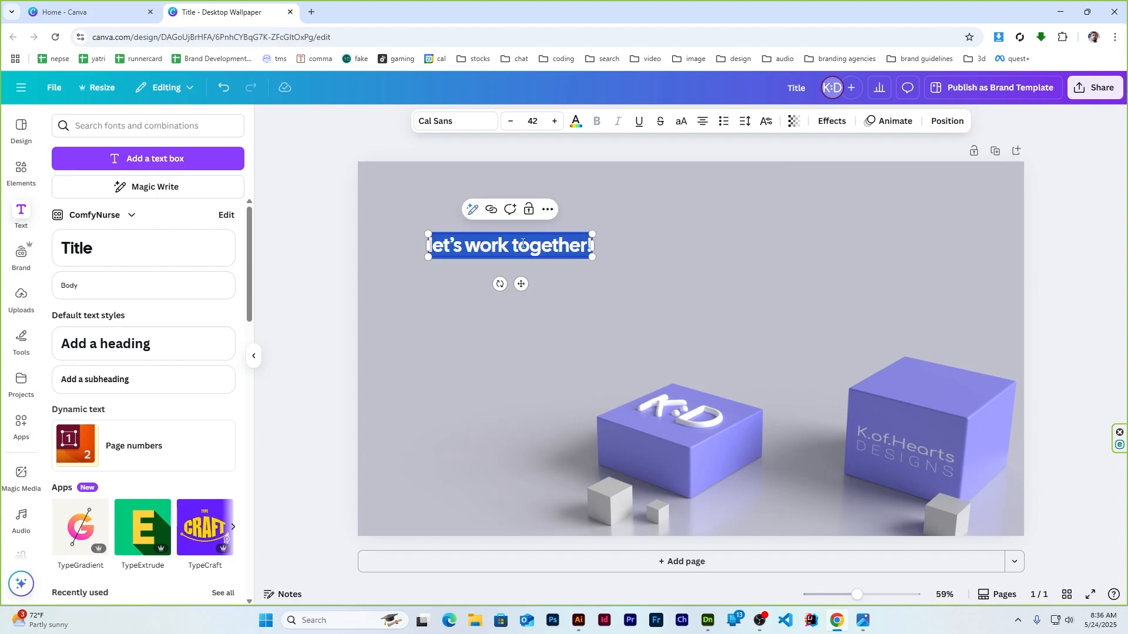
{"action": "left_click", "coordinate": [464, 121]}
{"action": "left_click", "coordinate": [104, 336]}
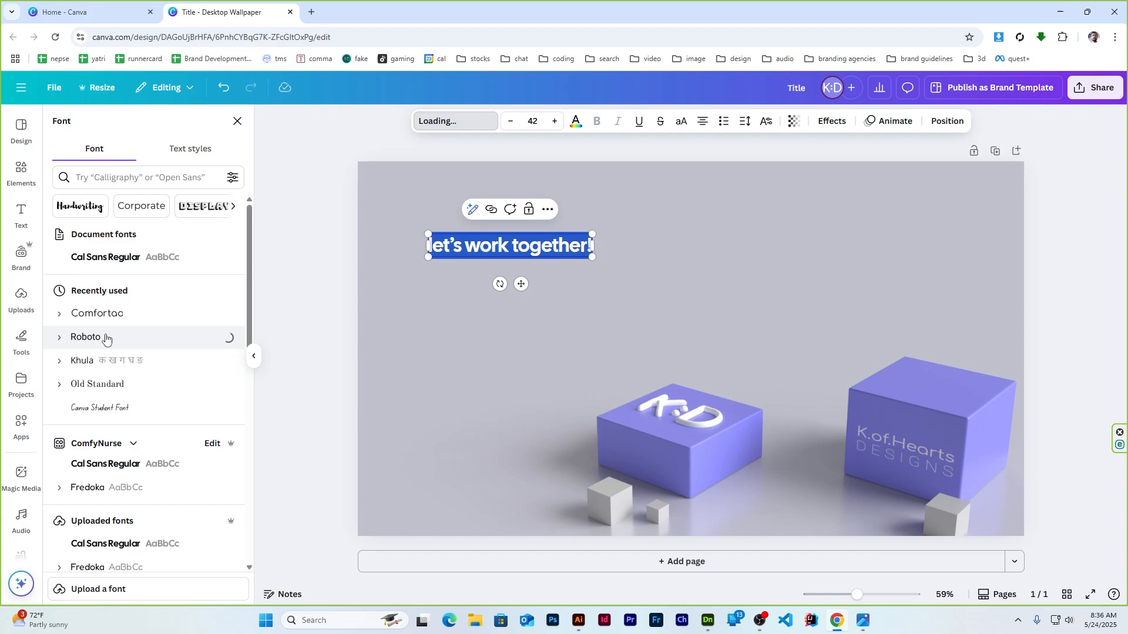
{"action": "left_click", "coordinate": [683, 123]}
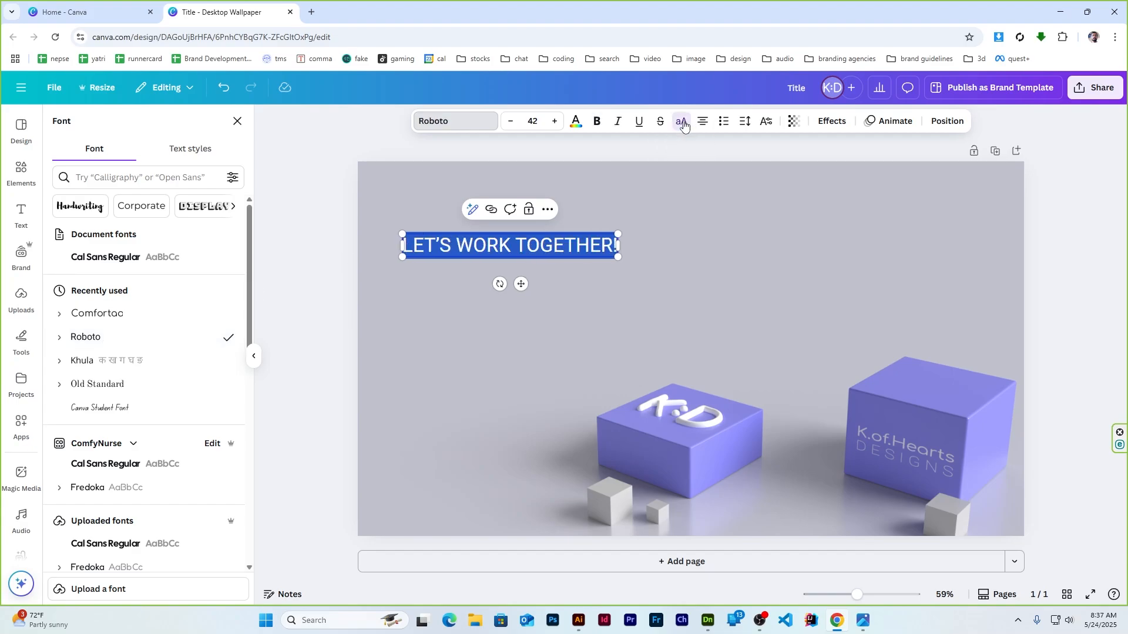
{"action": "left_click", "coordinate": [597, 121]}
{"action": "left_click_drag", "start_coordinate": [621, 234], "coordinate": [532, 236]}
{"action": "left_click", "coordinate": [645, 232]}
{"action": "left_click", "coordinate": [254, 356]}
{"action": "left_click", "coordinate": [182, 219]}
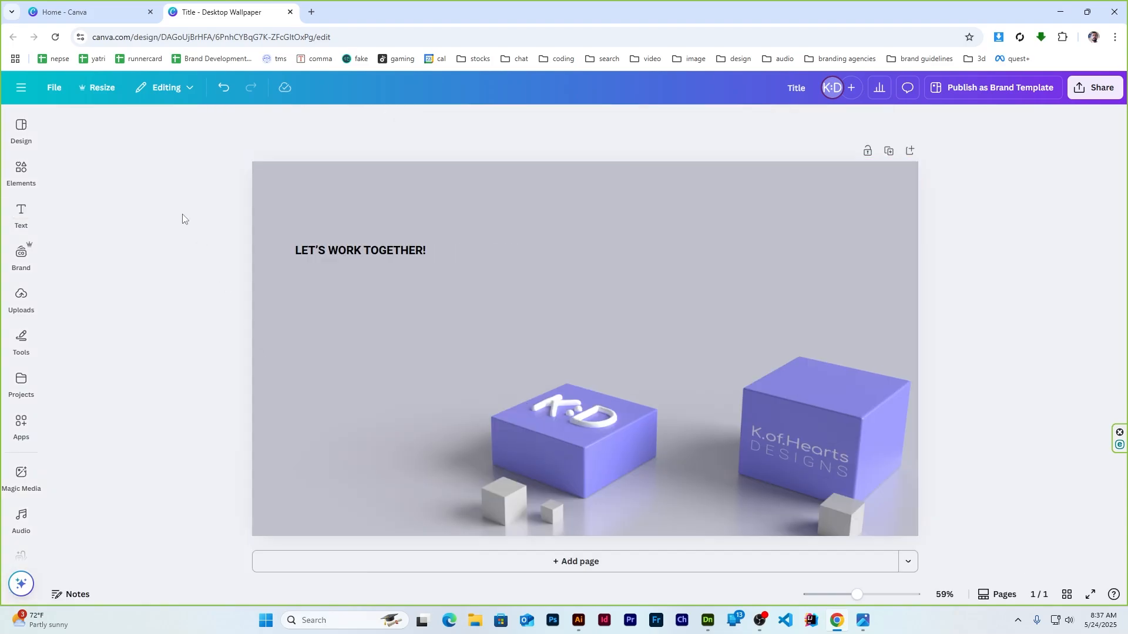
Fade the heading slightly with transparency and drag a copy just below it
{"action": "scroll", "coordinate": [287, 248], "scroll_direction": "up", "scroll_amount": 3, "text": "ctrl"}
{"action": "left_click_drag", "start_coordinate": [286, 235], "coordinate": [260, 228]}
{"action": "scroll", "coordinate": [307, 200], "scroll_direction": "up", "scroll_amount": 1}
{"action": "left_click", "coordinate": [689, 121]}
{"action": "left_click_drag", "start_coordinate": [720, 169], "coordinate": [700, 175]}
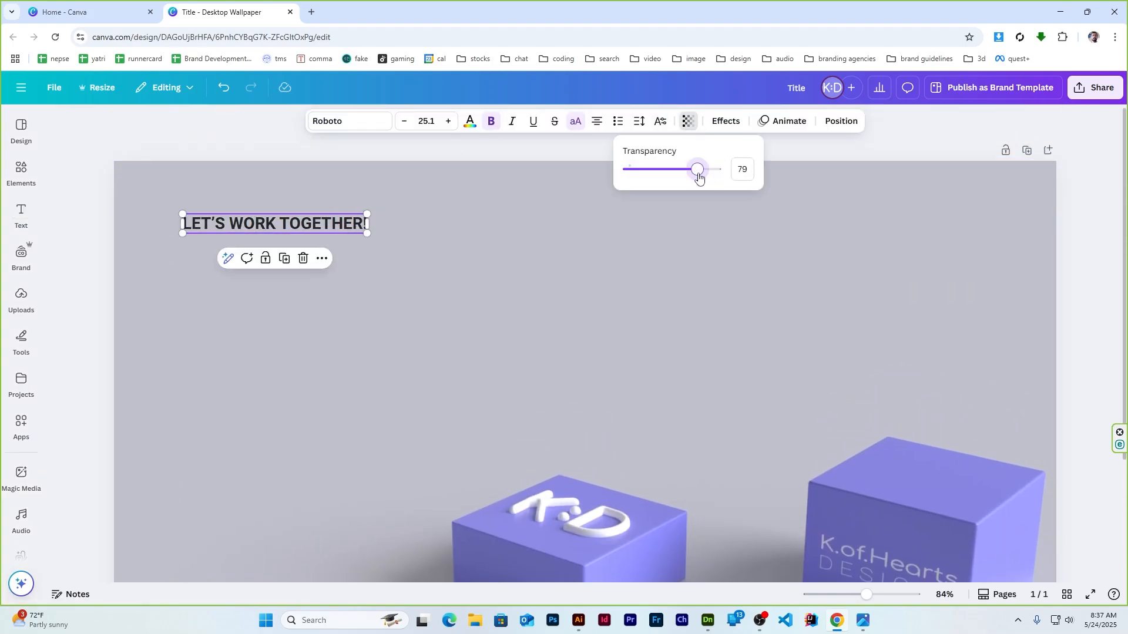
{"action": "left_click", "coordinate": [263, 145]}
{"action": "left_click", "coordinate": [215, 212]}
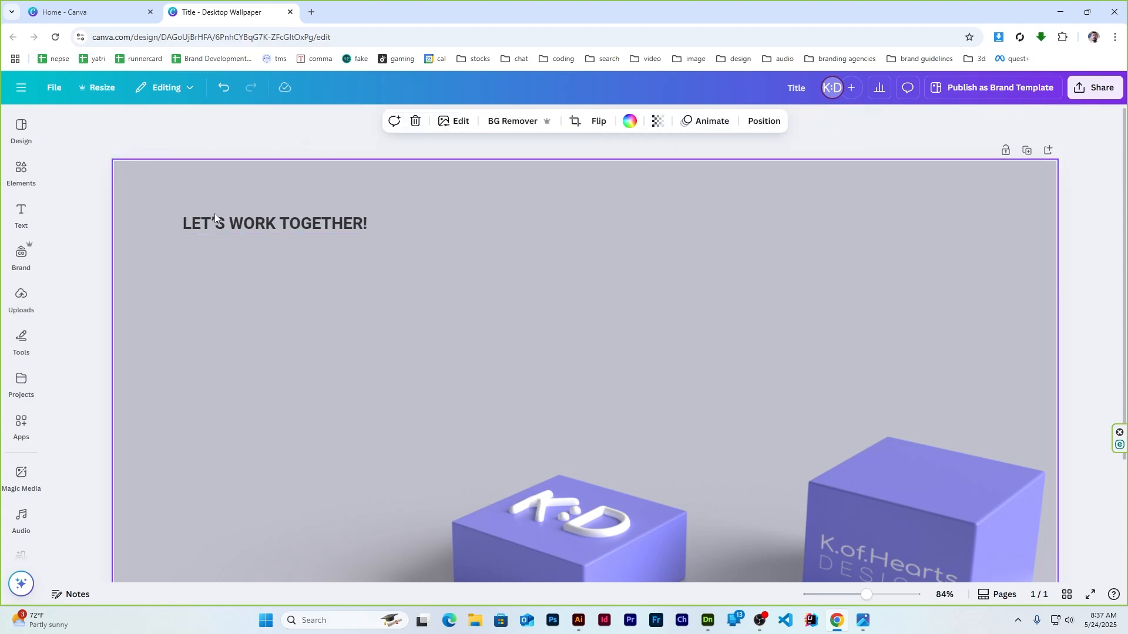
{"action": "left_click_drag", "start_coordinate": [253, 230], "coordinate": [256, 269], "text": "alt"}
Retype the heading copy as the contact e-mail address and turn off uppercase
{"action": "double_click", "coordinate": [251, 269]}
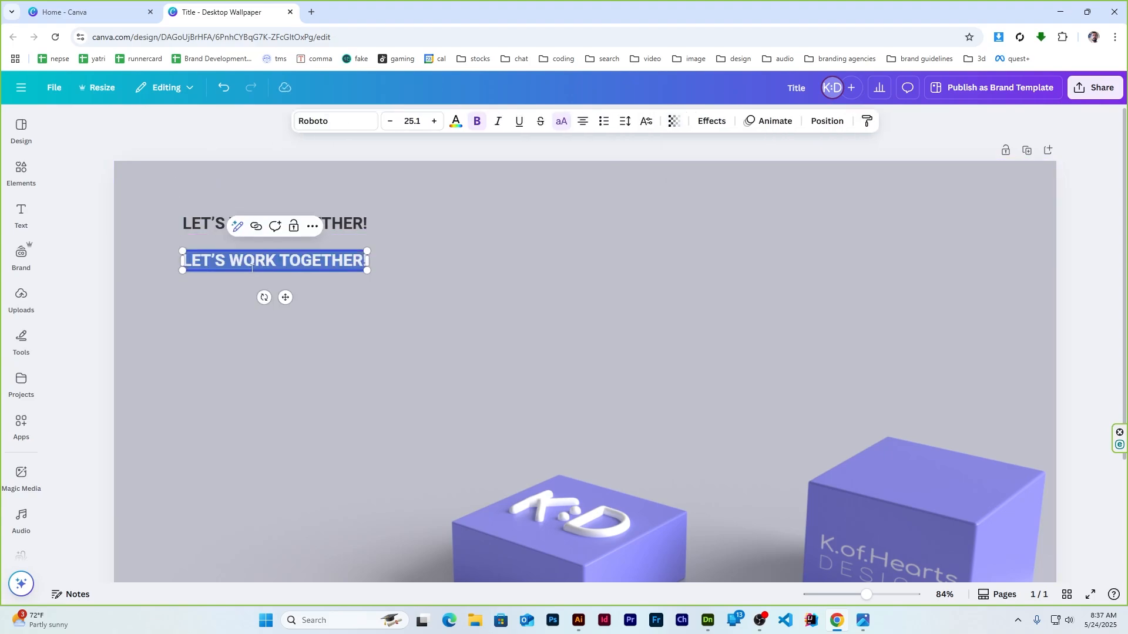
{"action": "type", "text": "KOFHEA"}
{"action": "key", "text": "BackSpace"}
{"action": "key", "text": "BackSpace"}
{"action": "key", "text": "BackSpace"}
{"action": "key", "text": "BackSpace"}
{"action": "key", "text": "BackSpace"}
{"action": "key", "text": "BackSpace"}
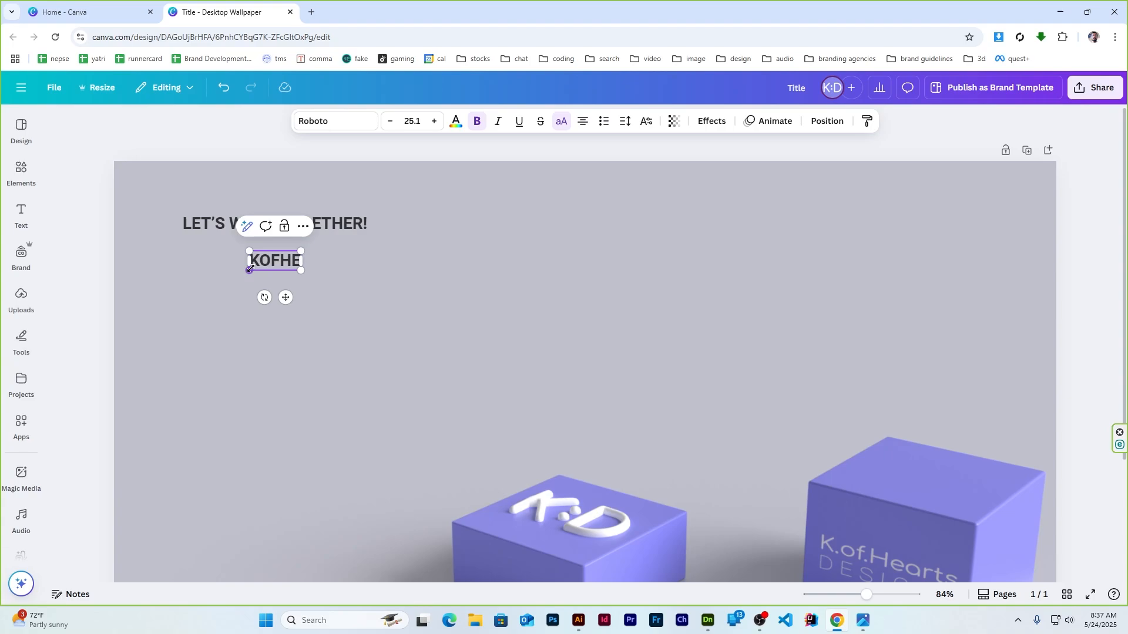
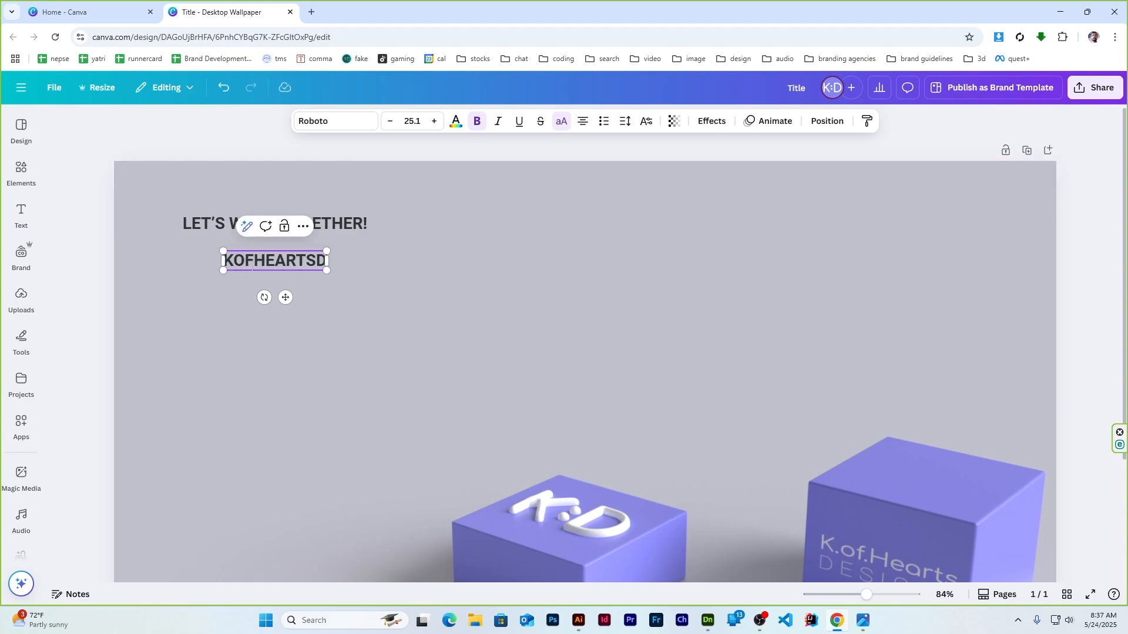
{"action": "key", "text": "ctrl+a"}
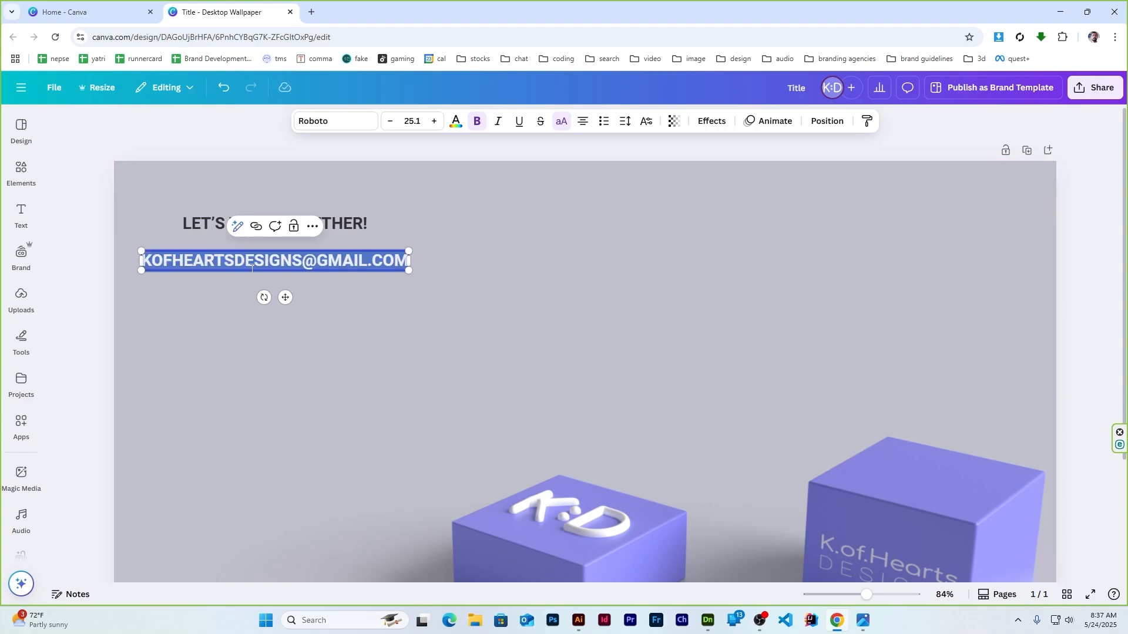
{"action": "left_click", "coordinate": [561, 121]}
Set the e-mail line to the Comfortaa font at size 19.1
{"action": "left_click", "coordinate": [347, 122]}
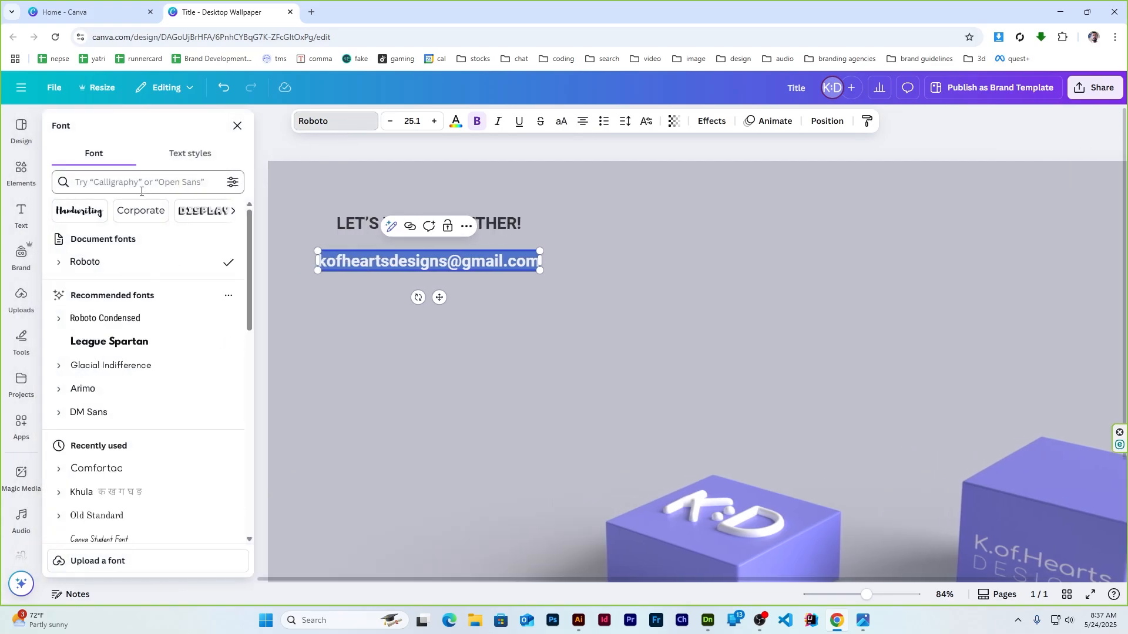
{"action": "left_click", "coordinate": [130, 183]}
{"action": "type", "text": "comf"}
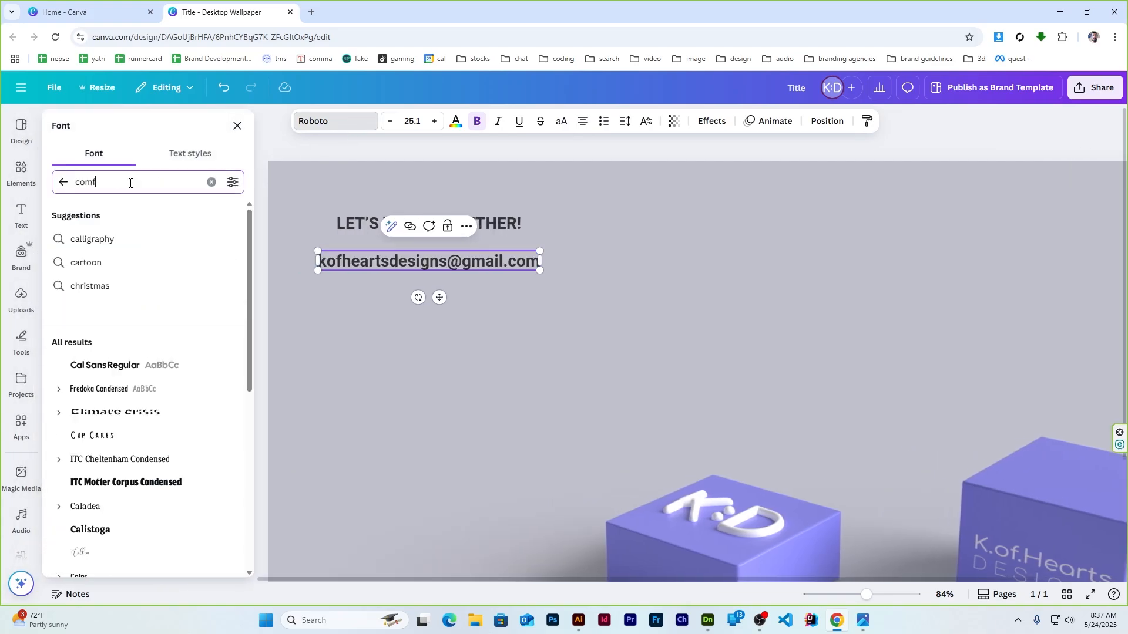
{"action": "left_click", "coordinate": [109, 286]}
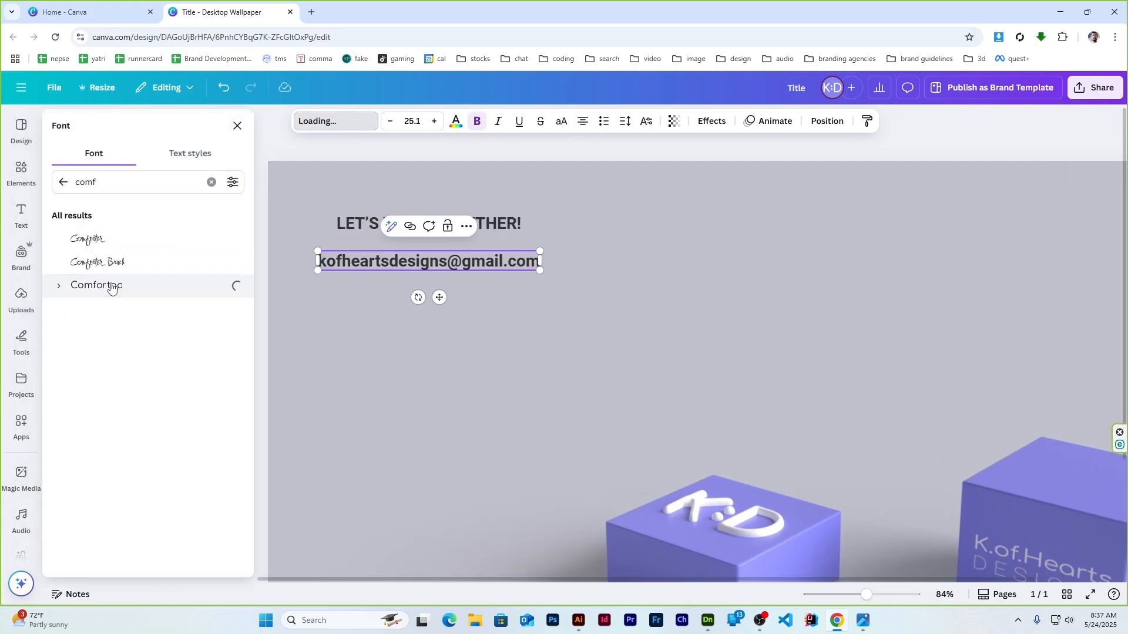
{"action": "left_click", "coordinate": [406, 129]}
{"action": "key", "text": "Down"}
{"action": "key", "text": "Down"}
{"action": "key", "text": "Down"}
{"action": "key", "text": "Down"}
{"action": "key", "text": "Down"}
{"action": "key", "text": "Down"}
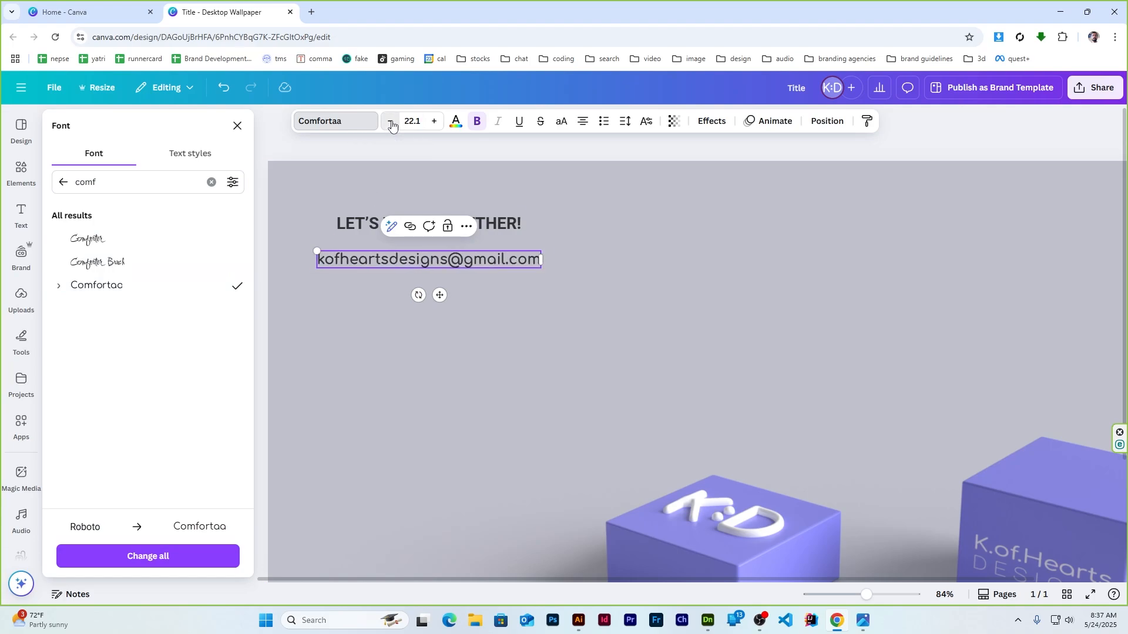
Set the e-mail's transparency to 44, shift heading and e-mail right, and duplicate the e-mail line
{"action": "left_click", "coordinate": [674, 122]}
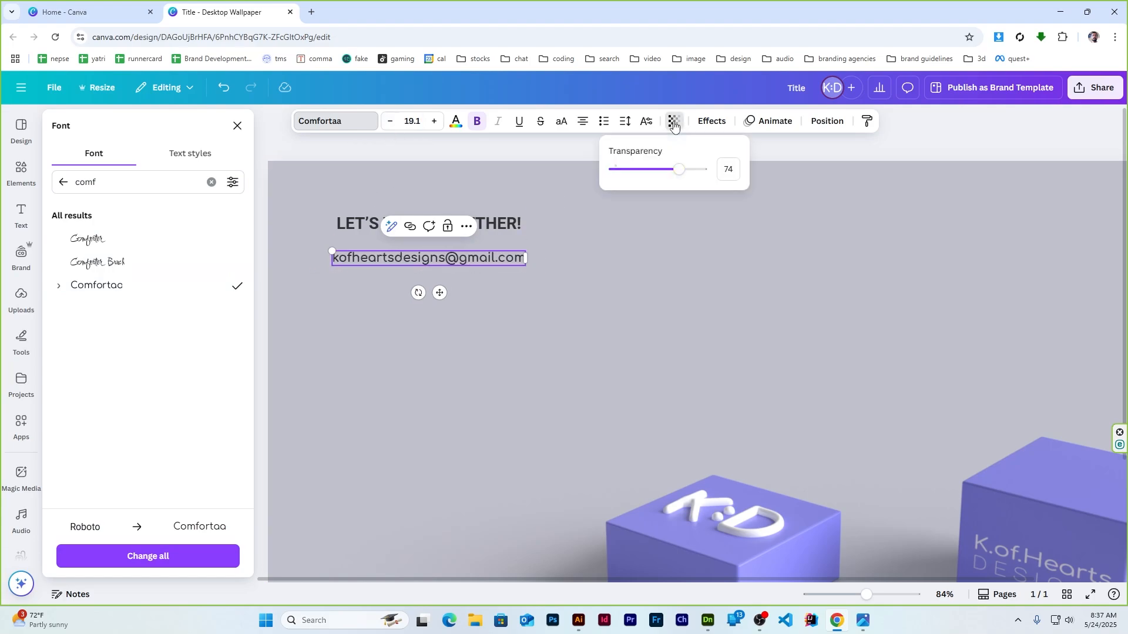
{"action": "left_click_drag", "start_coordinate": [668, 175], "coordinate": [648, 181]}
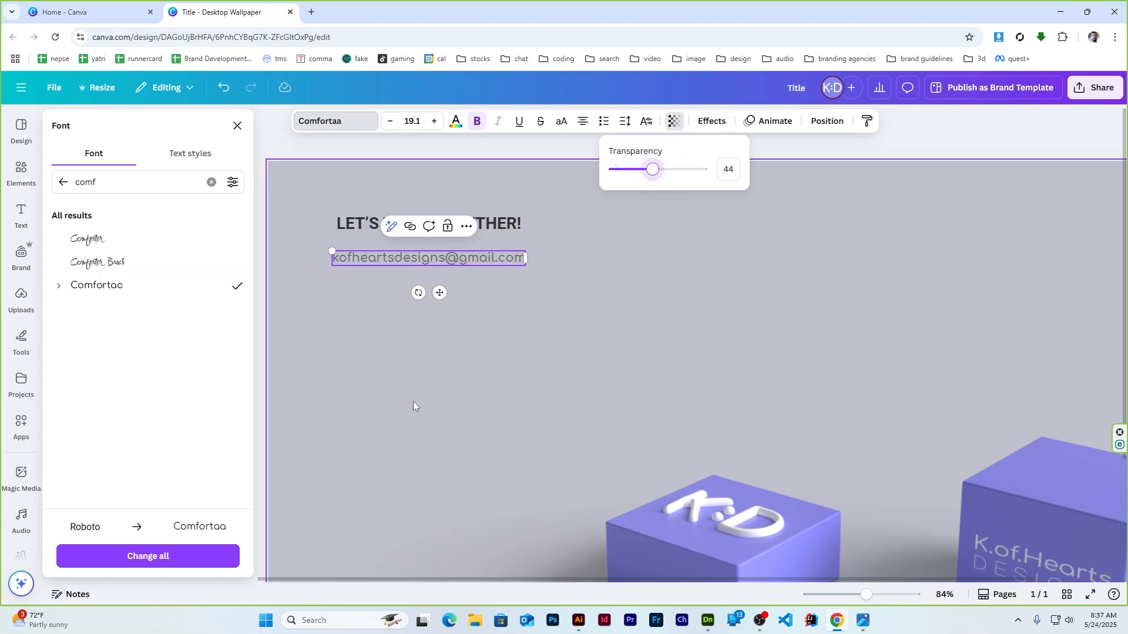
{"action": "double_click", "coordinate": [322, 330]}
{"action": "left_click", "coordinate": [214, 565]}
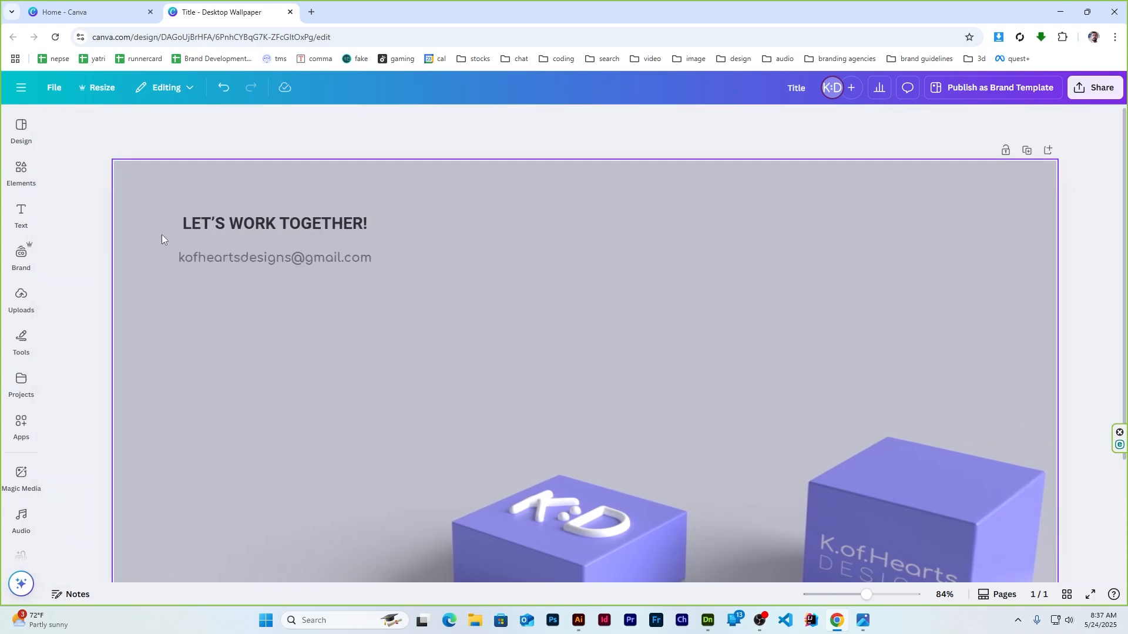
{"action": "left_click", "coordinate": [309, 231]}
{"action": "left_click_drag", "start_coordinate": [312, 259], "coordinate": [330, 303], "text": "shift"}
{"action": "left_click", "coordinate": [75, 236]}
{"action": "key", "text": "ctrl+d"}
Try typing 'youtube' into the middle e-mail line, then undo the change
{"action": "double_click", "coordinate": [256, 292]}
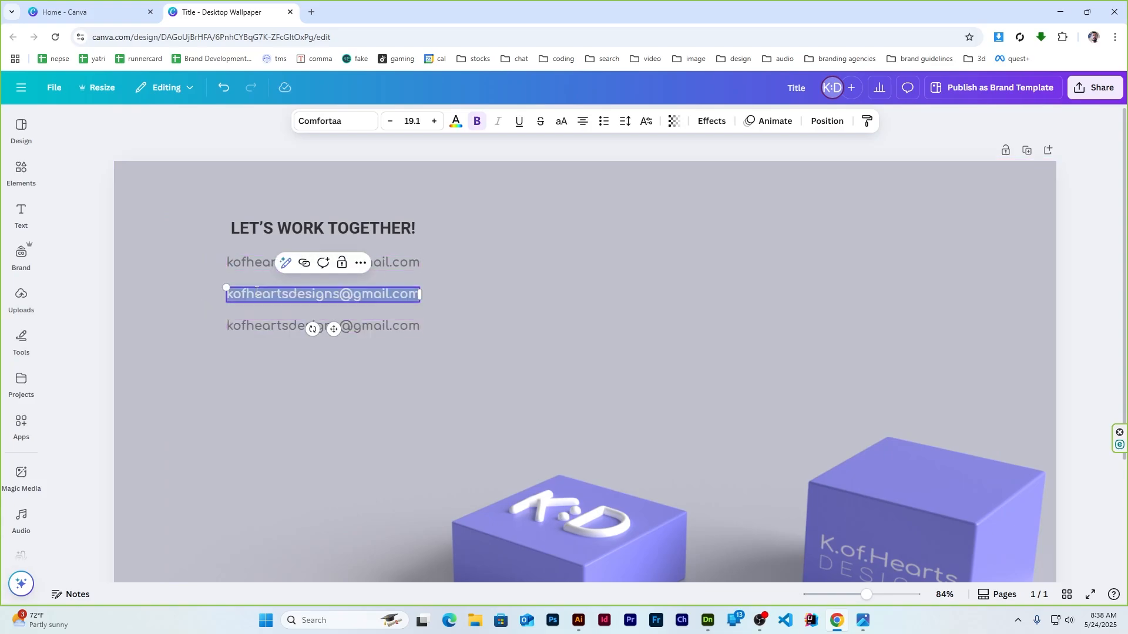
{"action": "type", "text": "youtube"}
{"action": "key", "text": "ctrl+a"}
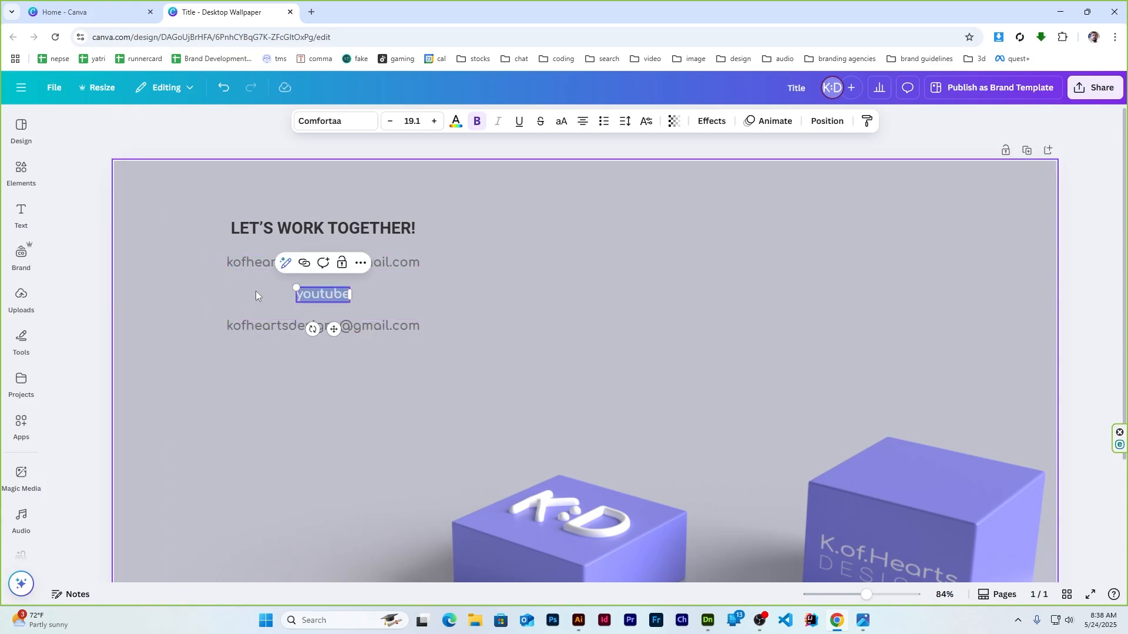
{"action": "left_click", "coordinate": [89, 286]}
{"action": "key", "text": "ctrl+a"}
{"action": "left_click", "coordinate": [92, 333]}
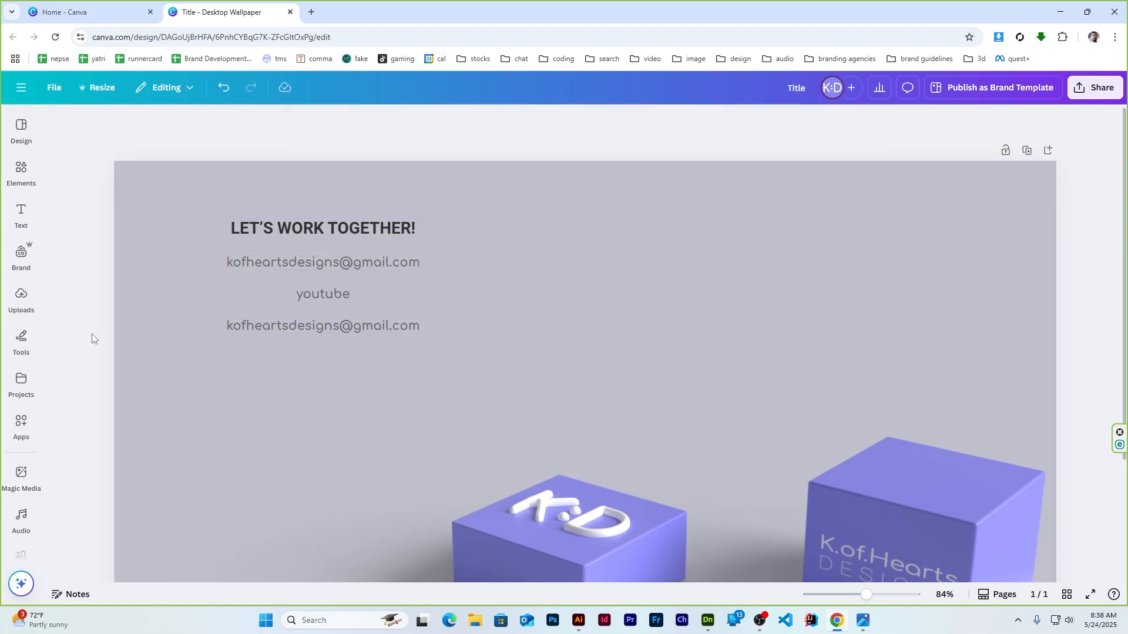
{"action": "key", "text": "ctrl+a"}
{"action": "left_click", "coordinate": [92, 333]}
{"action": "key", "text": "ctrl+z"}
Change the text alignment of the three e-mail lines and of the heading
{"action": "left_click", "coordinate": [299, 298]}
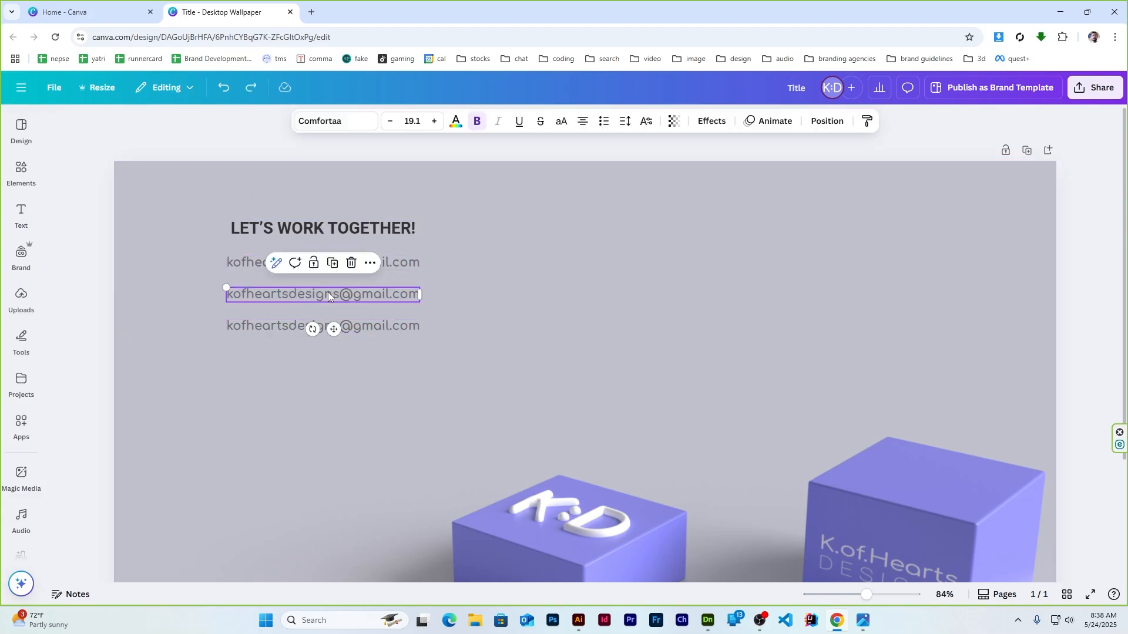
{"action": "left_click", "coordinate": [352, 263]}
{"action": "left_click", "coordinate": [376, 295], "text": "shift"}
{"action": "left_click", "coordinate": [385, 329], "text": "shift"}
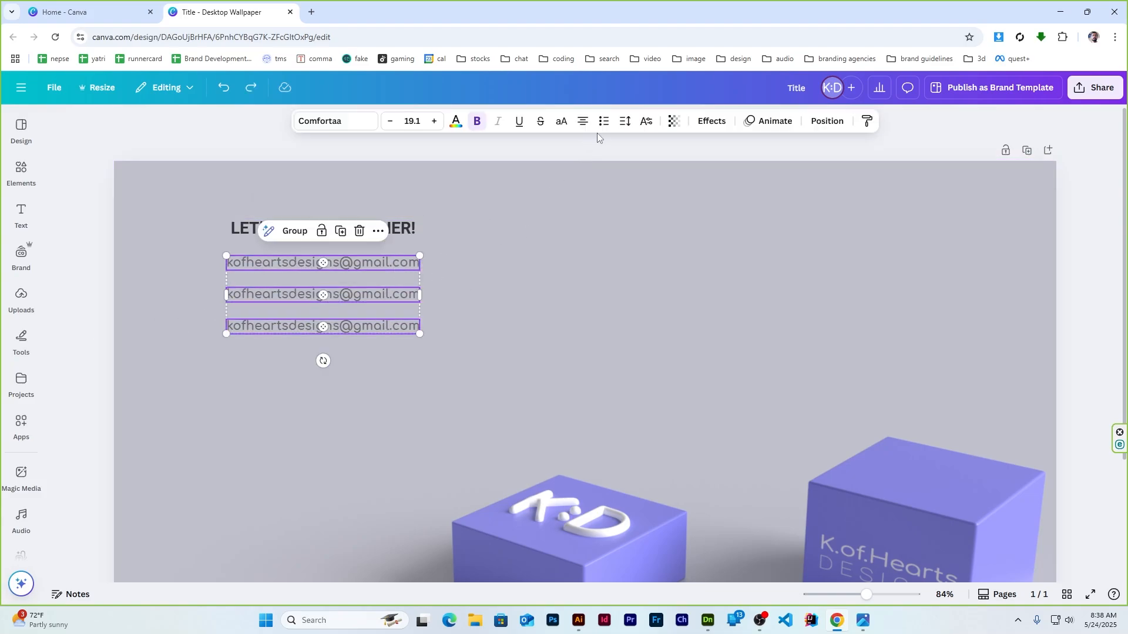
{"action": "left_click", "coordinate": [583, 122]}
{"action": "left_click", "coordinate": [249, 229]}
{"action": "left_click", "coordinate": [582, 122]}
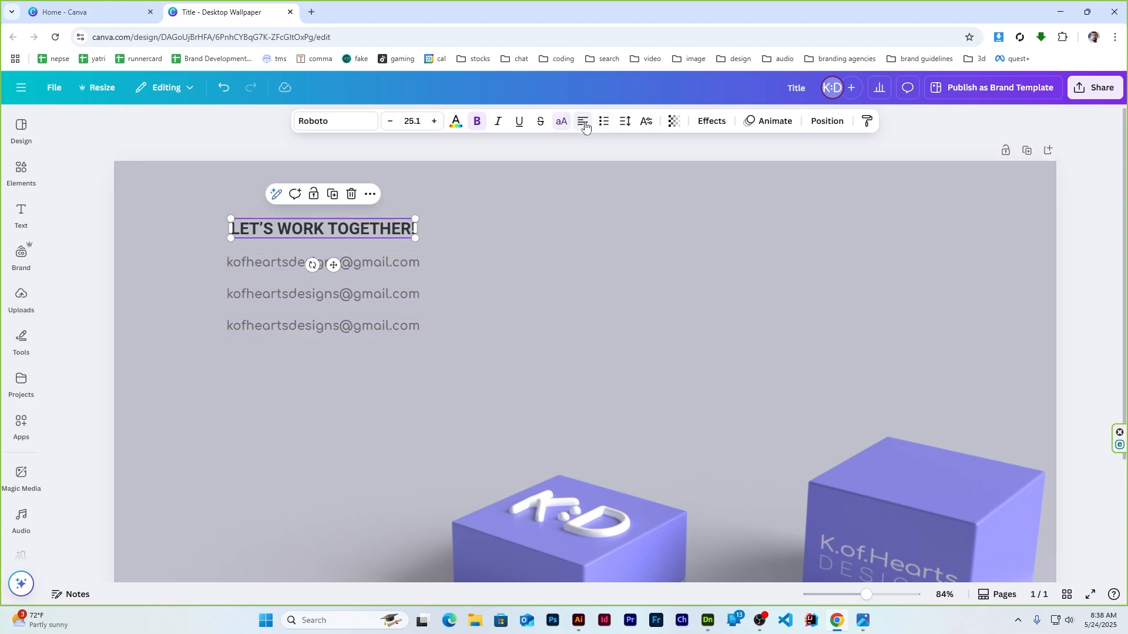
Select the heading with all three e-mail lines and left-align them using Position
{"action": "left_click", "coordinate": [269, 262], "text": "shift"}
{"action": "left_click", "coordinate": [270, 295], "text": "shift"}
{"action": "left_click", "coordinate": [270, 326], "text": "shift"}
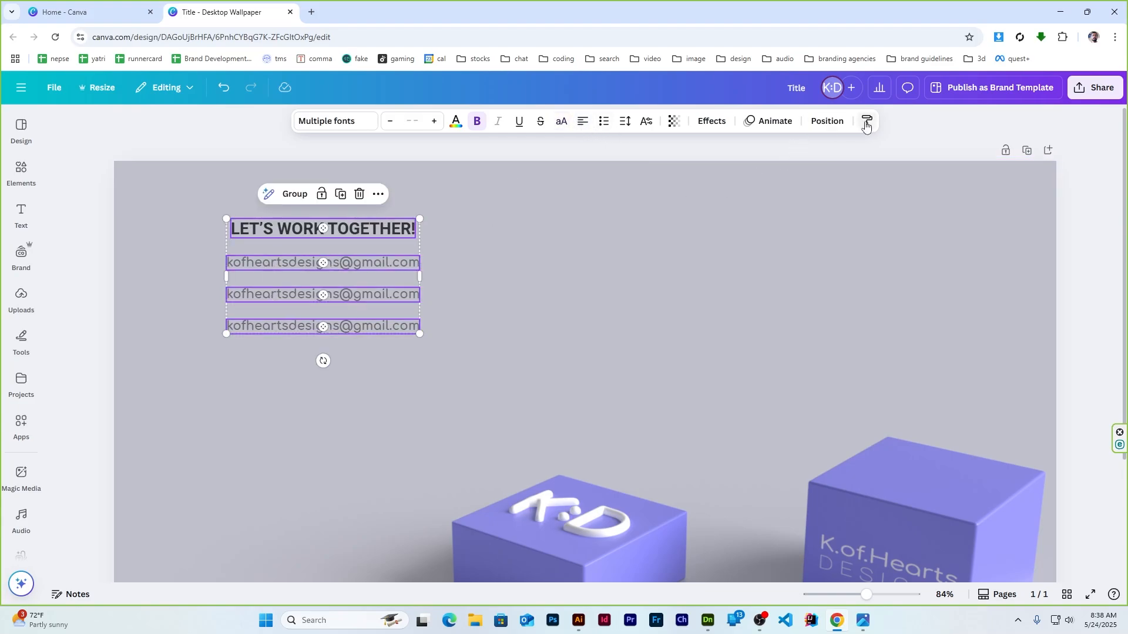
{"action": "left_click", "coordinate": [827, 121]}
{"action": "left_click", "coordinate": [239, 127]}
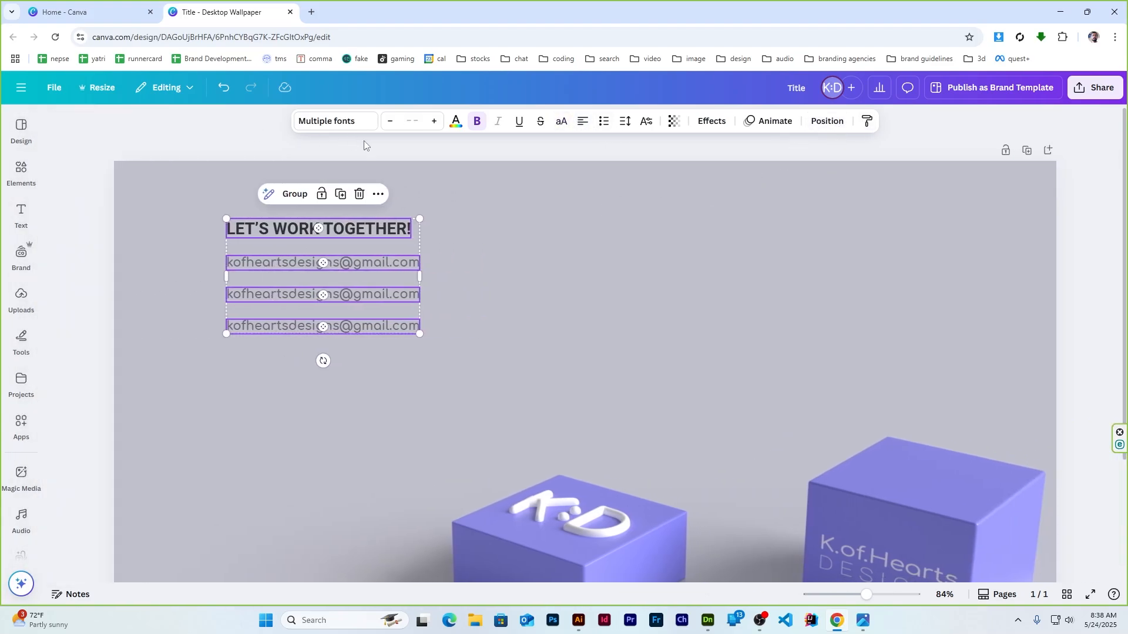
{"action": "left_click", "coordinate": [469, 164]}
{"action": "double_click", "coordinate": [298, 299]}
{"action": "type", "text": "youtube.com/"}
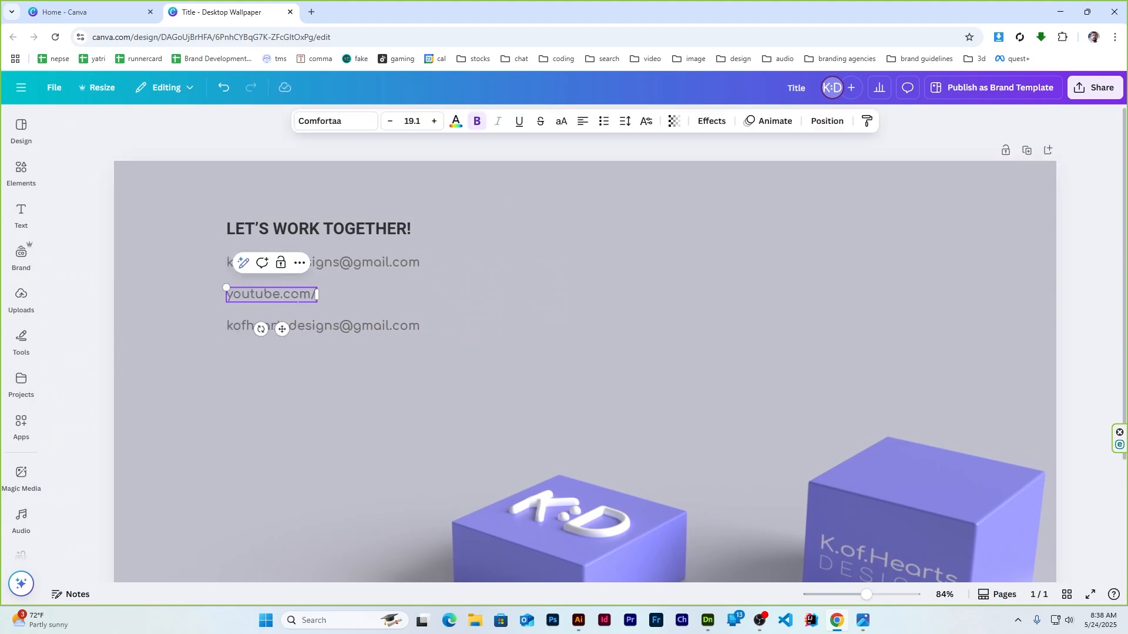
{"action": "type", "text": "@kofhearts"}
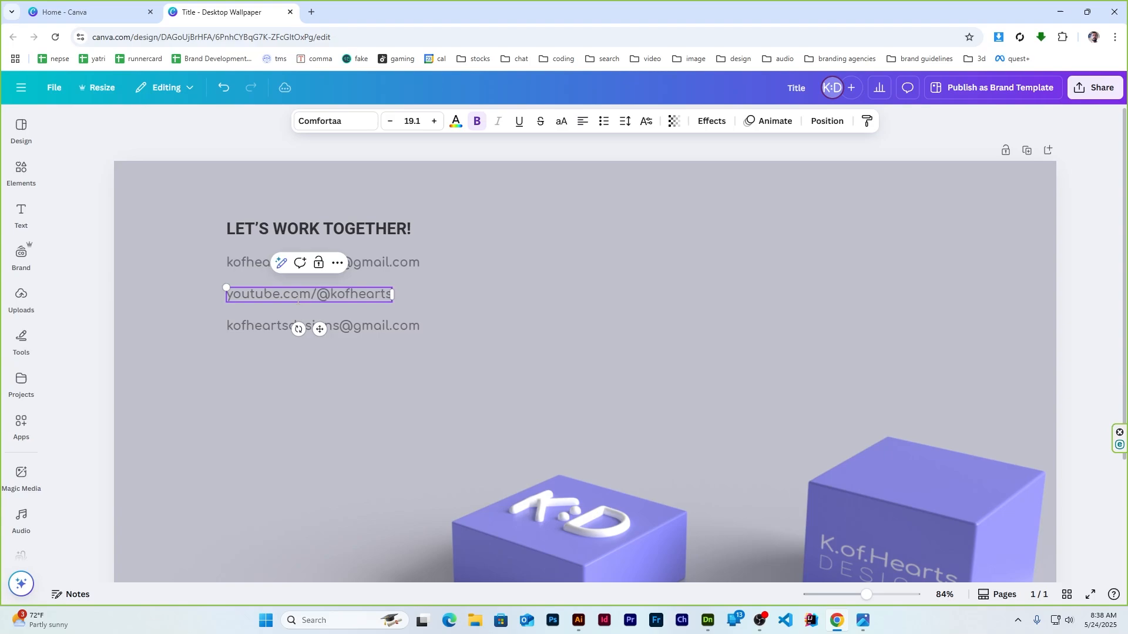
{"action": "type", "text": "designs"}
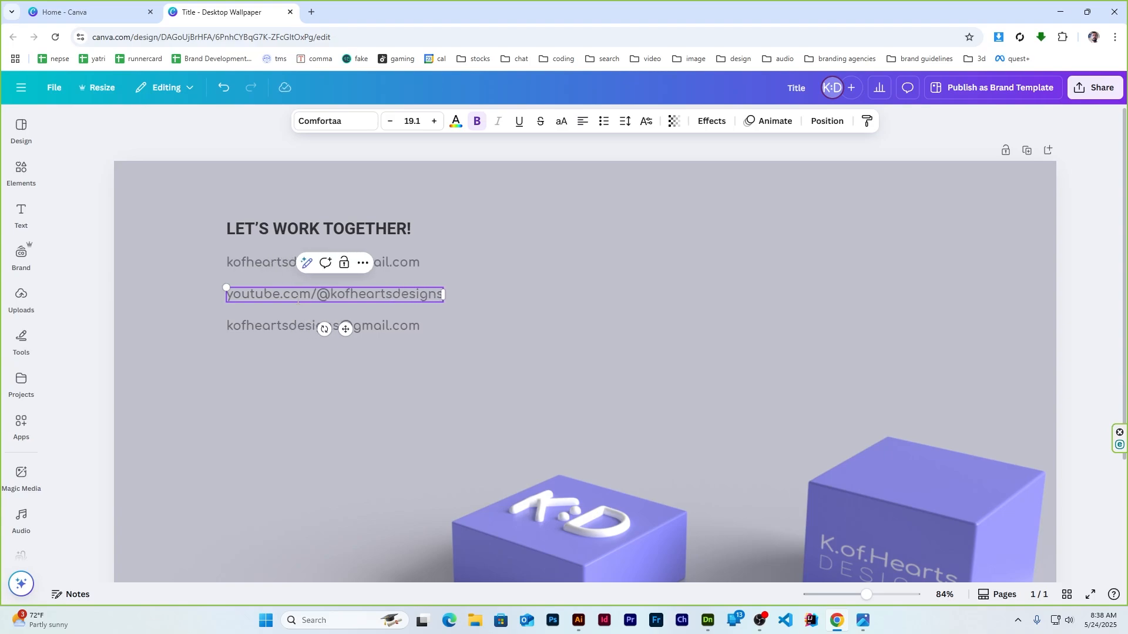
{"action": "double_click", "coordinate": [404, 326]}
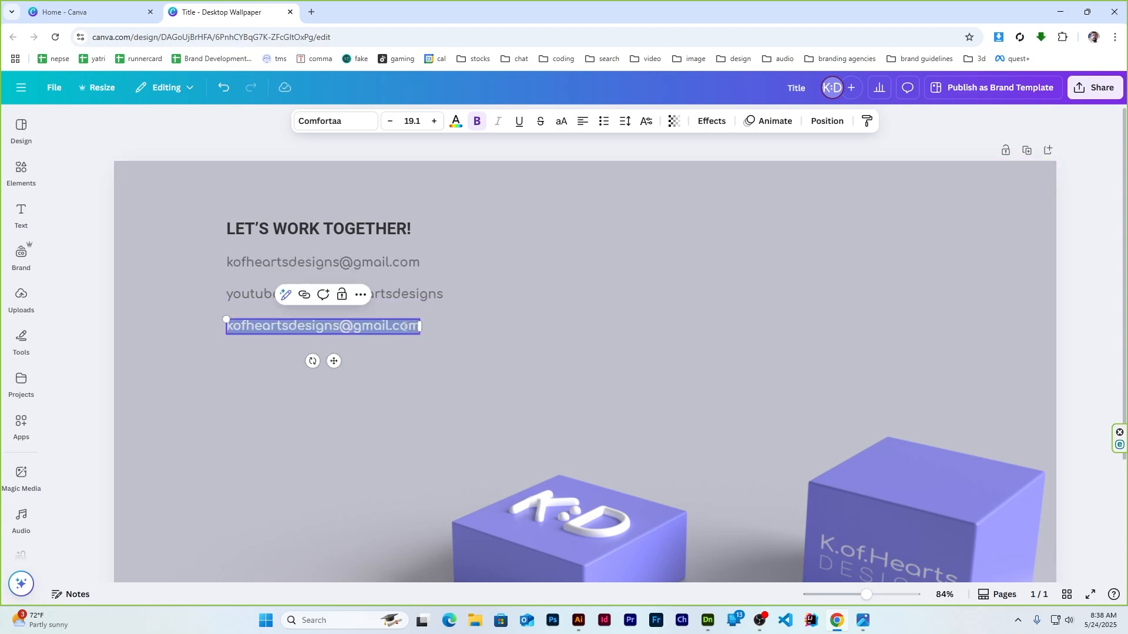
{"action": "type", "text": "bahand"}
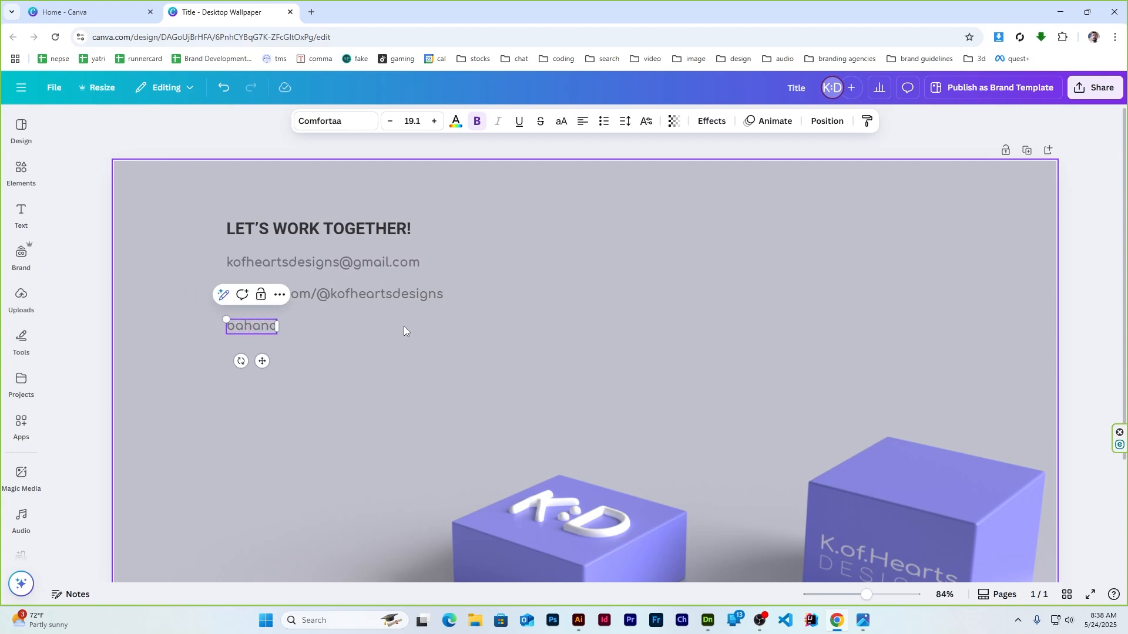
{"action": "key", "text": "BackSpace"}
{"action": "key", "text": "BackSpace"}
{"action": "key", "text": "BackSpace"}
{"action": "key", "text": "BackSpace"}
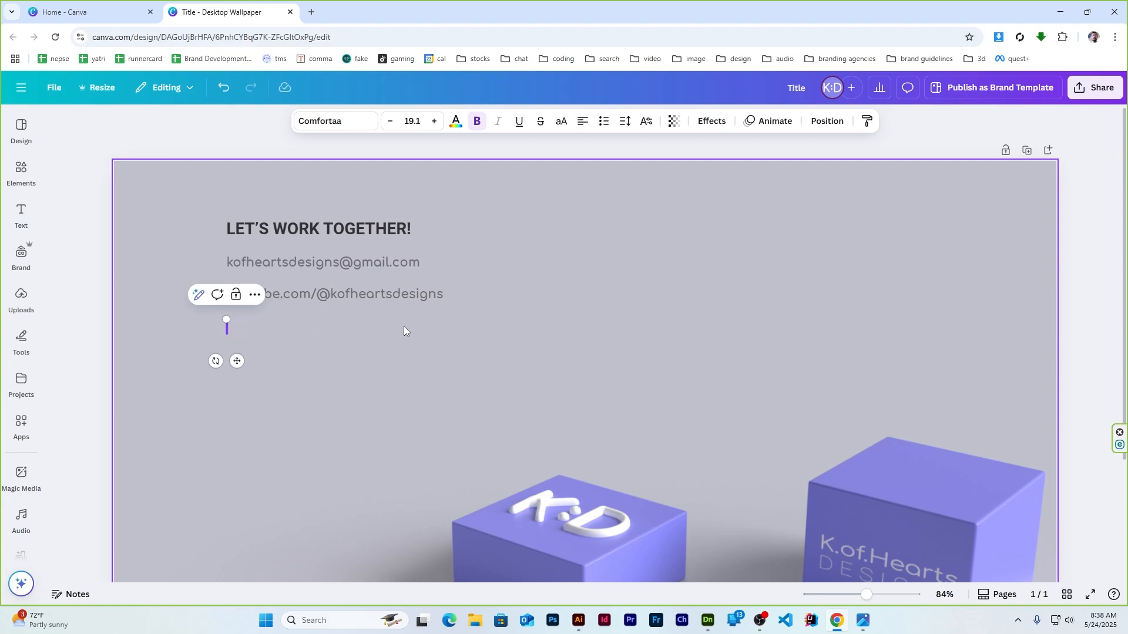
{"action": "type", "text": "asd"}
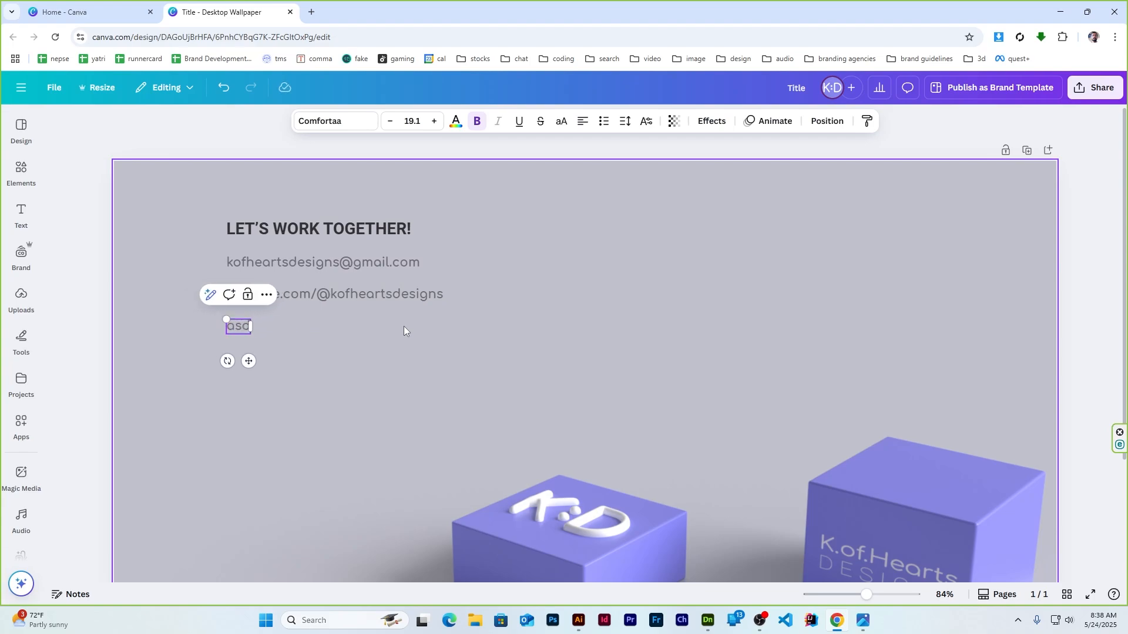
Replace the placeholder text with the Behance profile link
{"action": "left_click", "coordinate": [97, 287]}
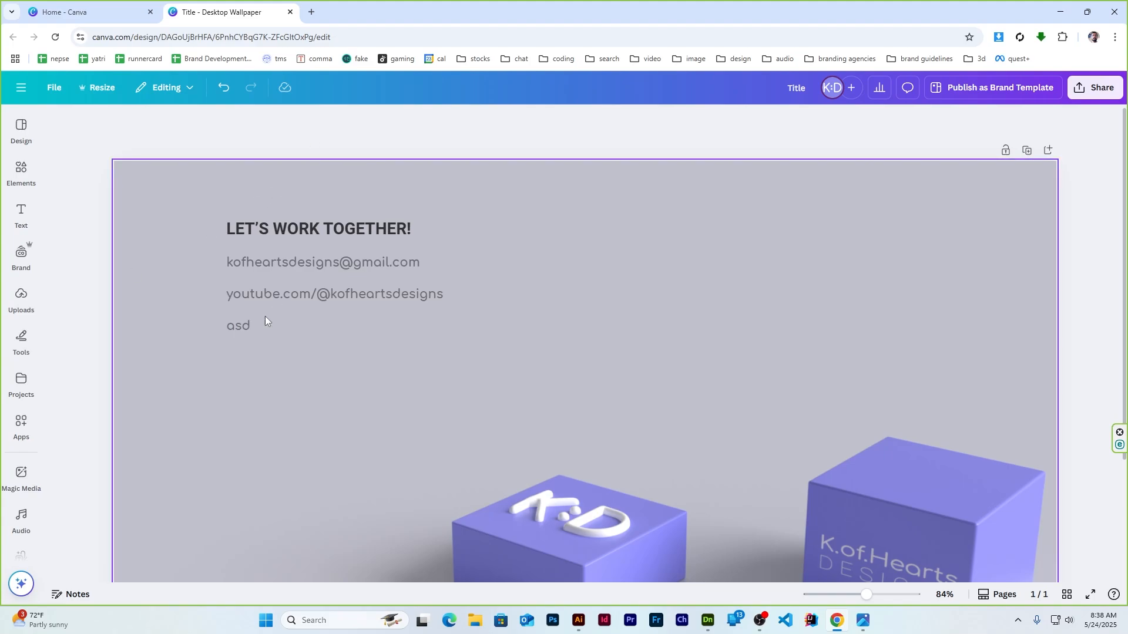
{"action": "left_click", "coordinate": [238, 329]}
{"action": "double_click", "coordinate": [238, 328]}
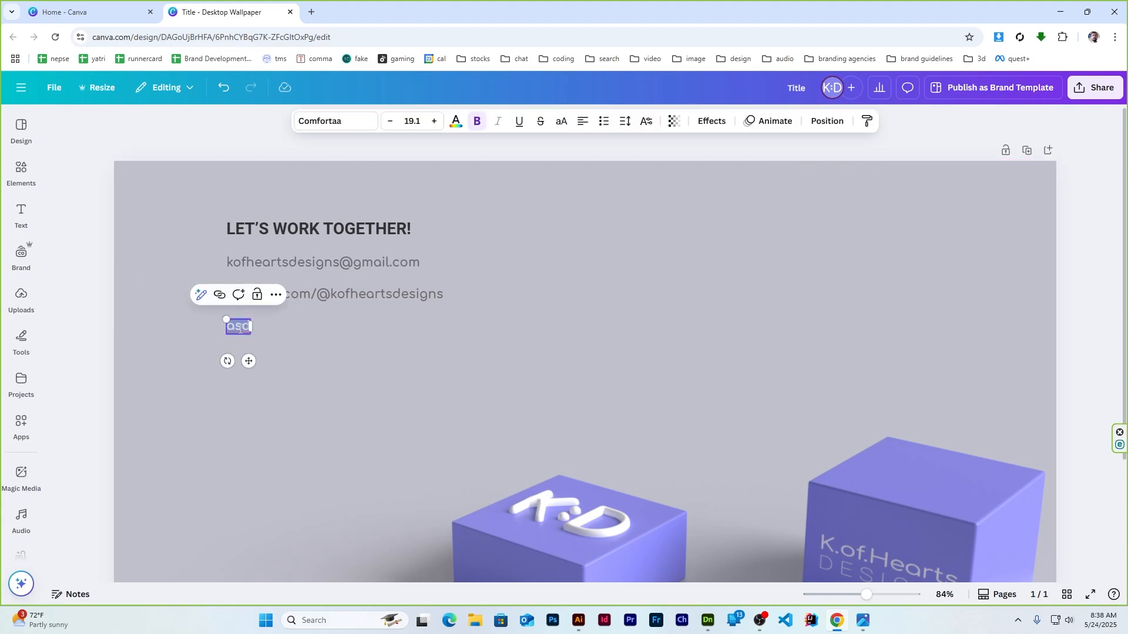
{"action": "type", "text": "behance.net/san"}
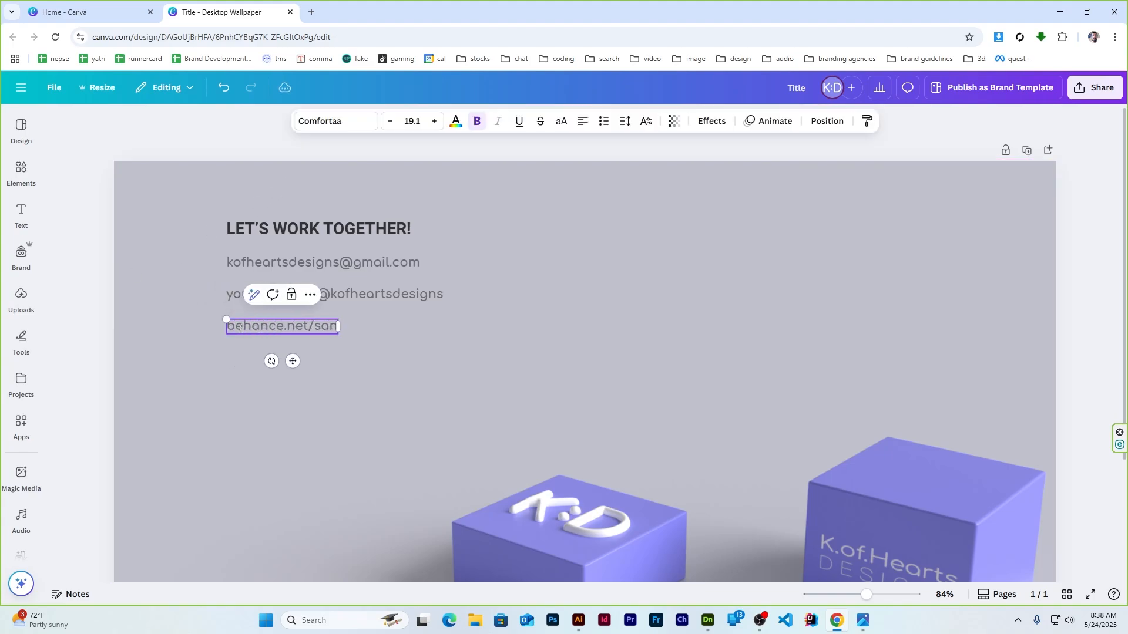
{"action": "type", "text": "jaygiri8"}
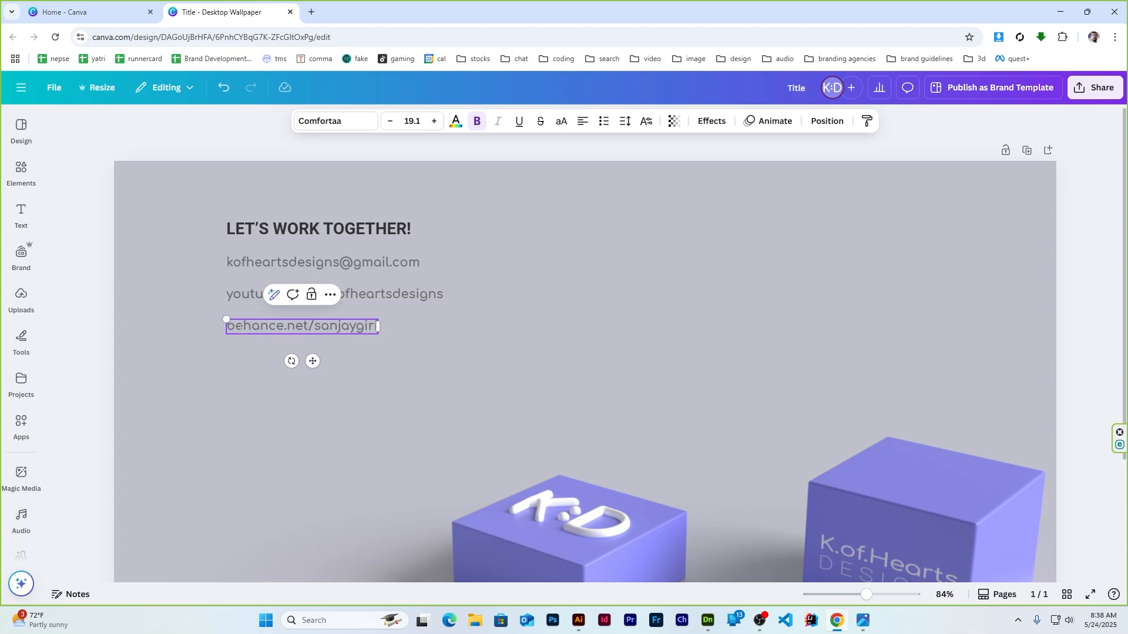
Select the heading and all three contact lines and check the Position options
{"action": "left_click", "coordinate": [111, 297]}
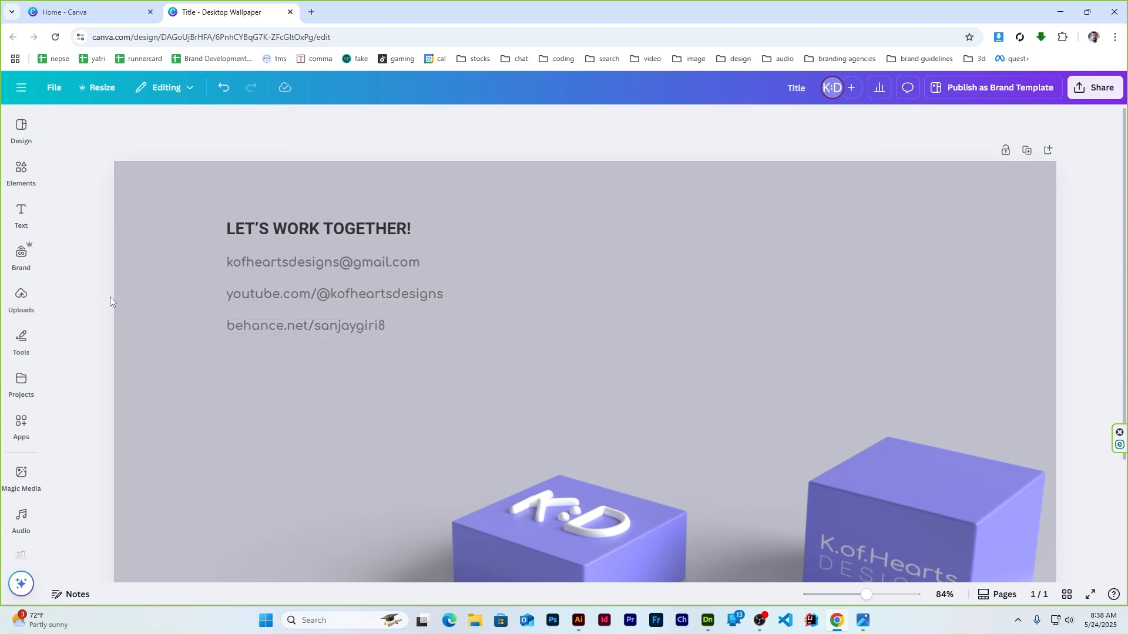
{"action": "left_click", "coordinate": [336, 263]}
{"action": "left_click", "coordinate": [289, 294], "text": "shift"}
{"action": "left_click", "coordinate": [276, 330], "text": "shift"}
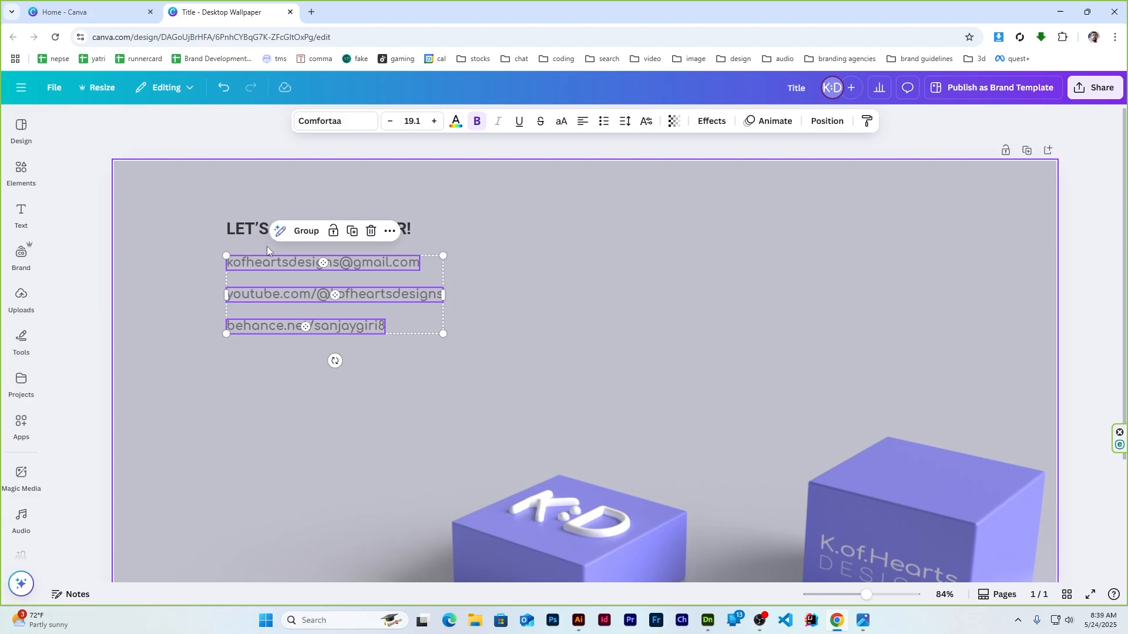
{"action": "left_click", "coordinate": [252, 229], "text": "shift"}
{"action": "left_click", "coordinate": [826, 121]}
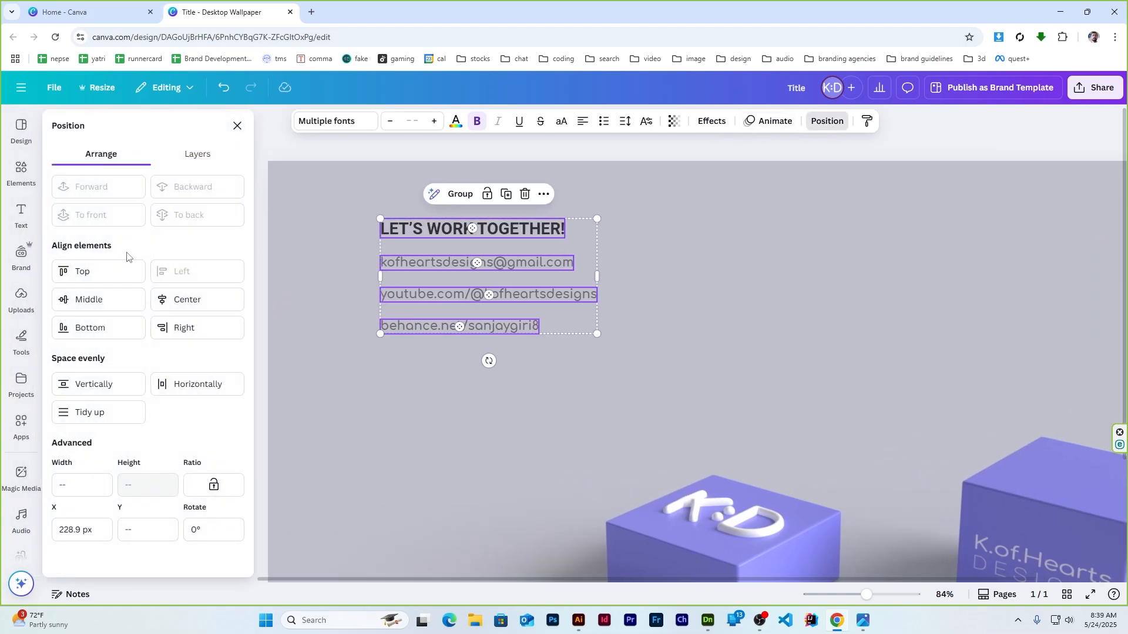
{"action": "left_click", "coordinate": [236, 126]}
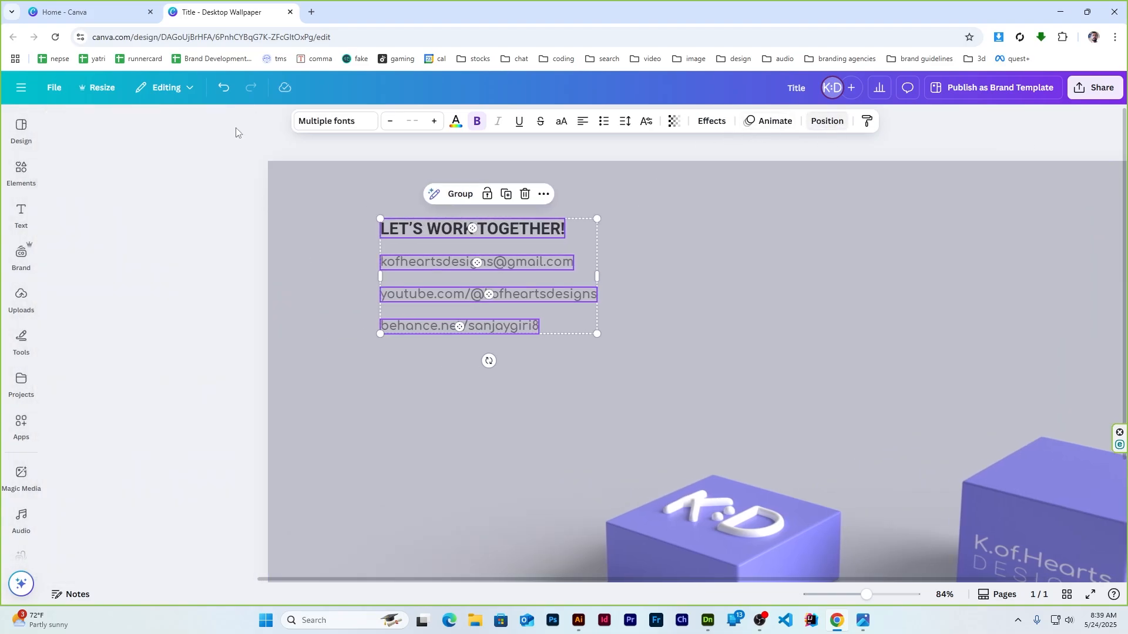
Search Elements for 'mail icon' and add the black round mail icon
{"action": "left_click", "coordinate": [80, 273]}
{"action": "left_click", "coordinate": [22, 170]}
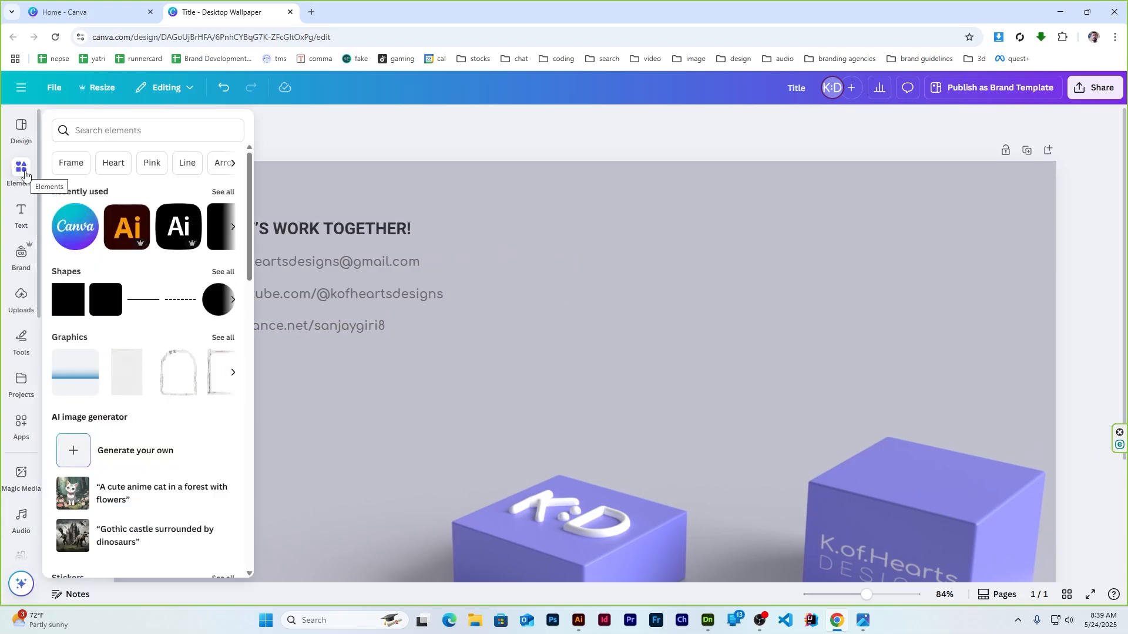
{"action": "left_click", "coordinate": [127, 131]}
{"action": "type", "text": "mail icon"}
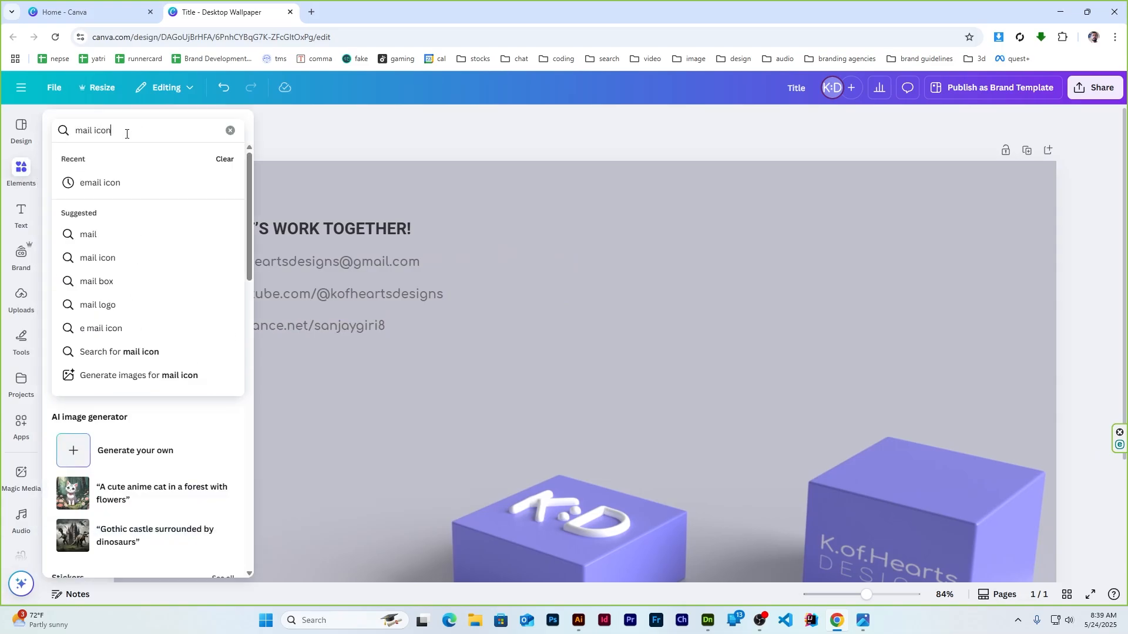
{"action": "key", "text": "Return"}
{"action": "left_click", "coordinate": [127, 254]}
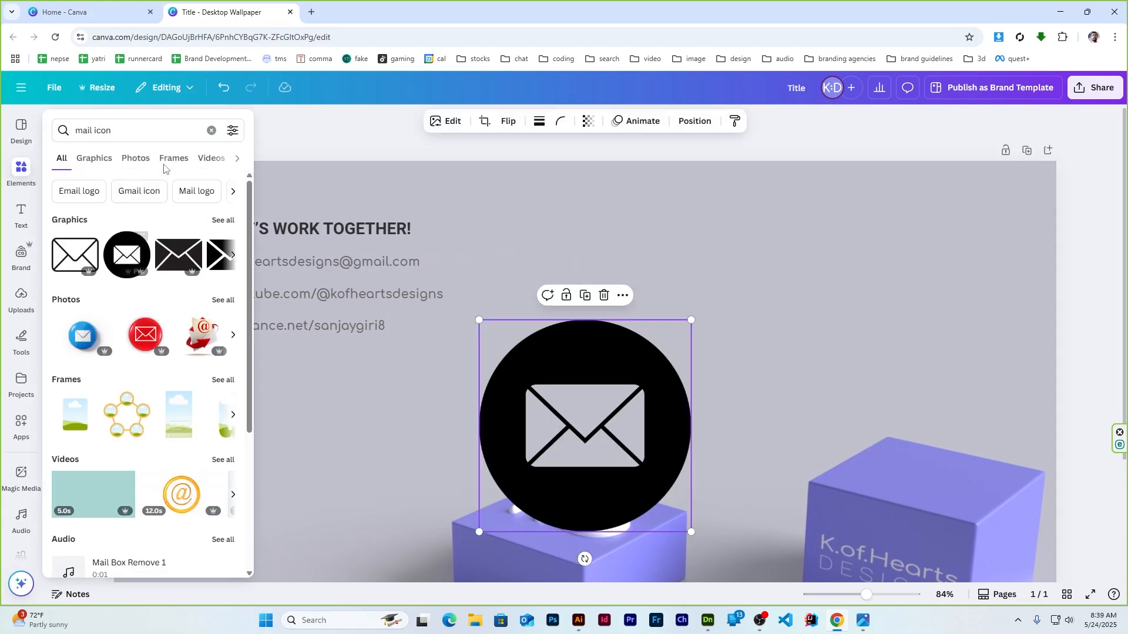
Search 'youtube' graphics and add the black round YouTube icon
{"action": "triple_click", "coordinate": [132, 127]}
{"action": "type", "text": "youtube"}
{"action": "left_click", "coordinate": [112, 282]}
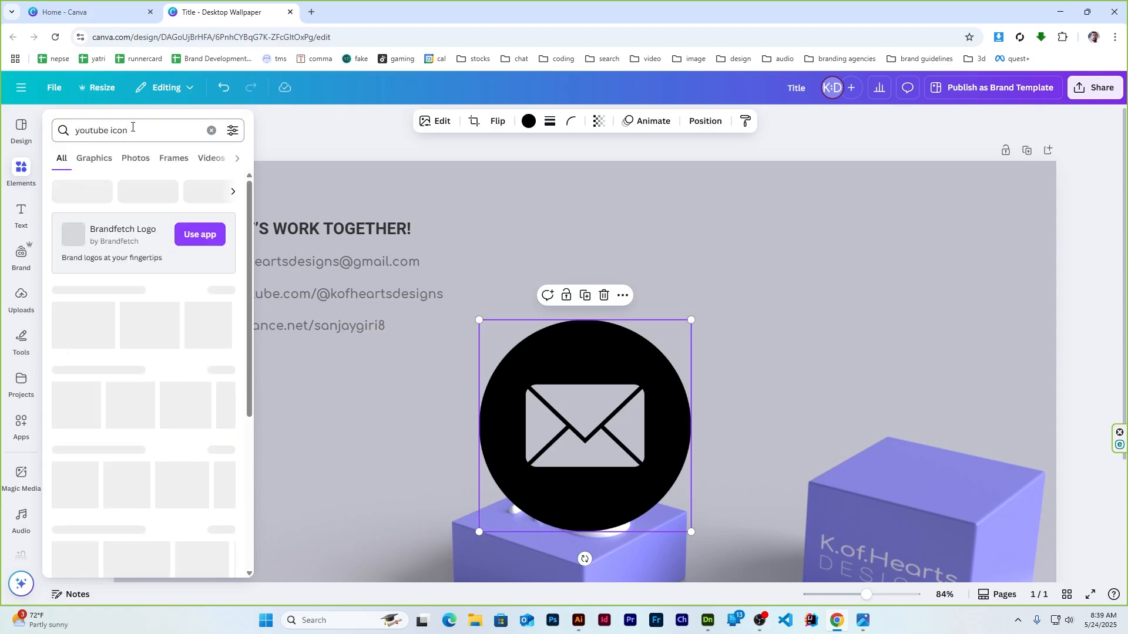
{"action": "left_click", "coordinate": [225, 298]}
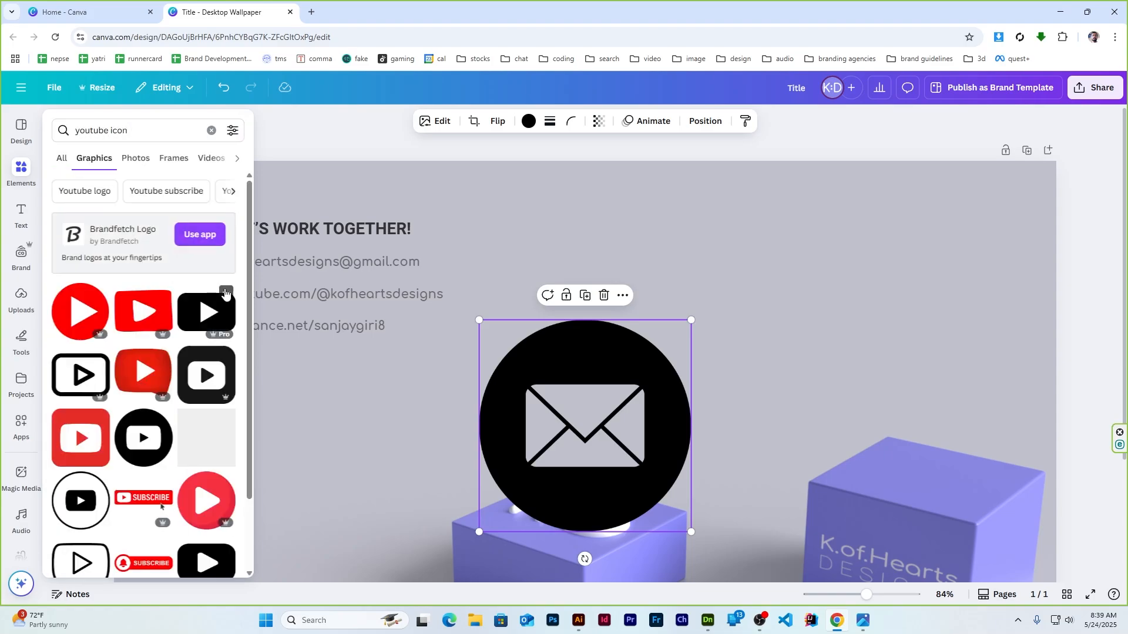
{"action": "left_click", "coordinate": [148, 440]}
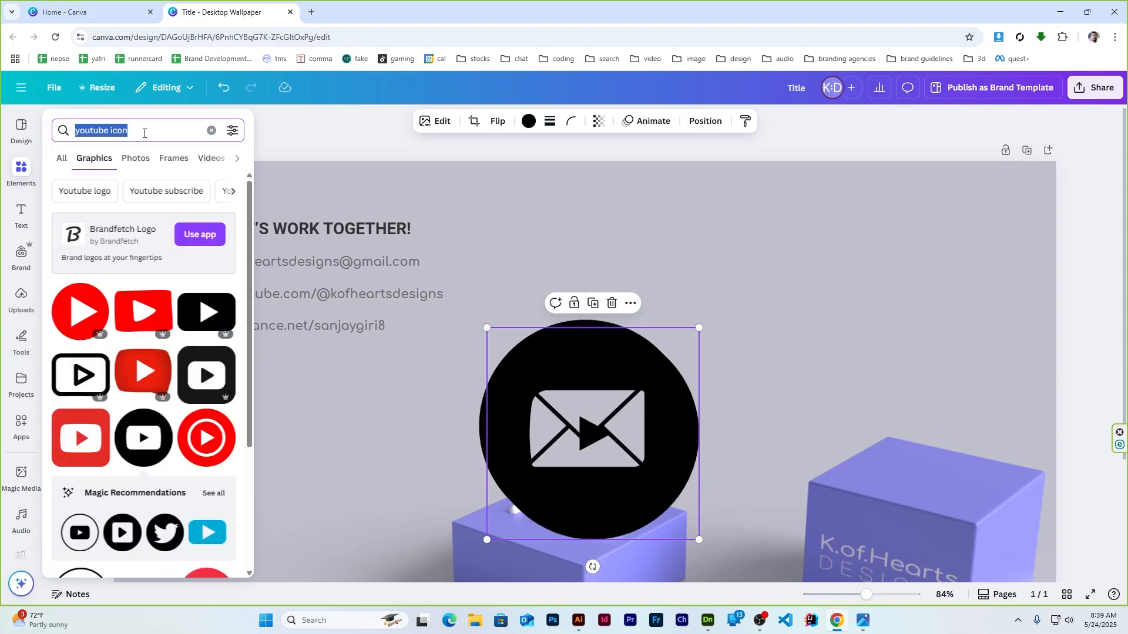
Search 'portfolio icon', add the round briefcase icon, and spread the three icons apart
{"action": "type", "text": "portfolio icon"}
{"action": "key", "text": "Return"}
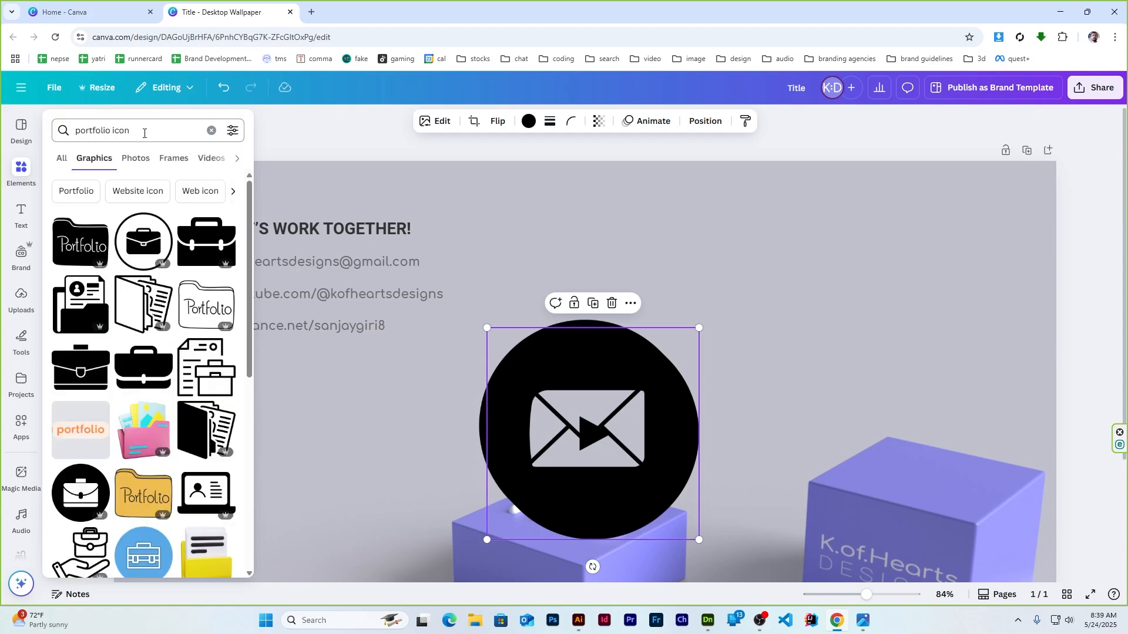
{"action": "left_click", "coordinate": [79, 490]}
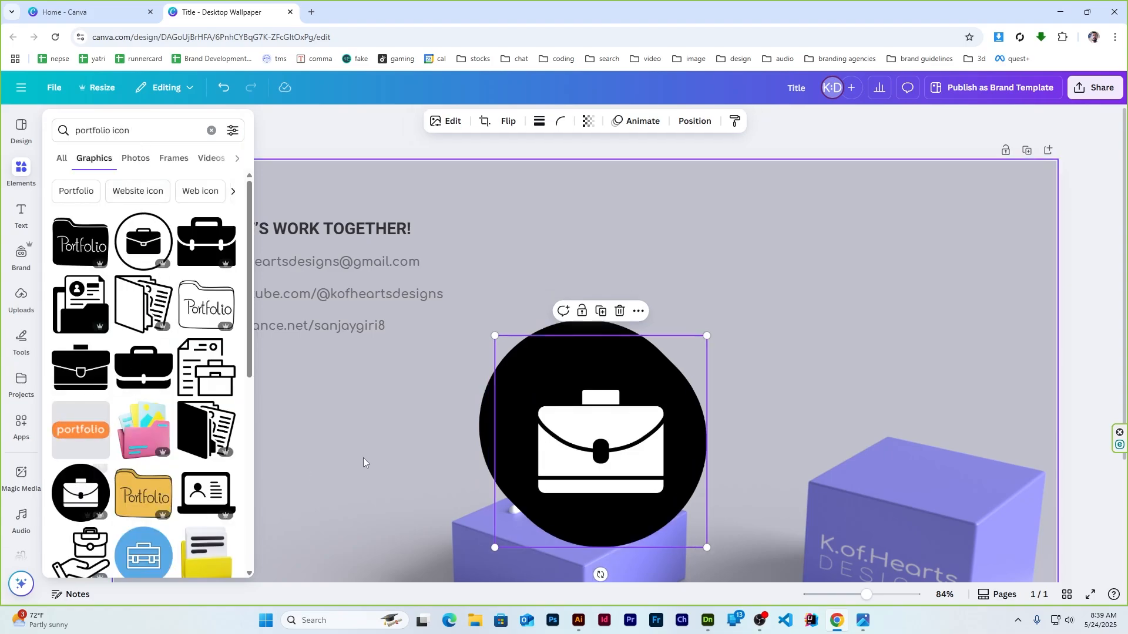
{"action": "left_click", "coordinate": [1094, 289]}
{"action": "left_click", "coordinate": [689, 433]}
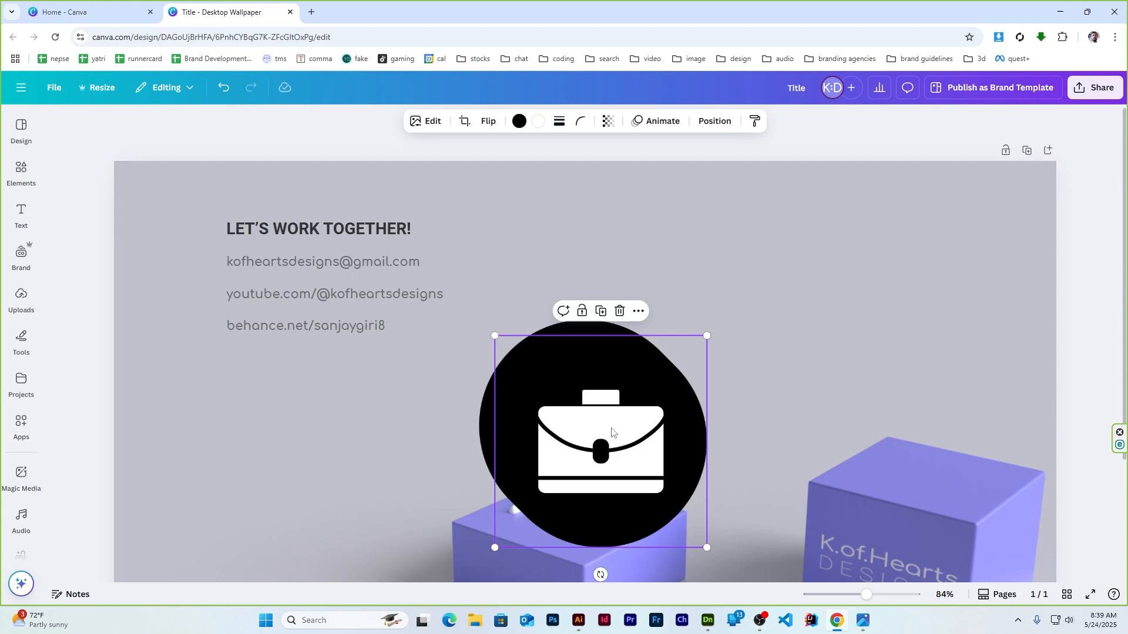
{"action": "left_click_drag", "start_coordinate": [603, 434], "coordinate": [688, 283]}
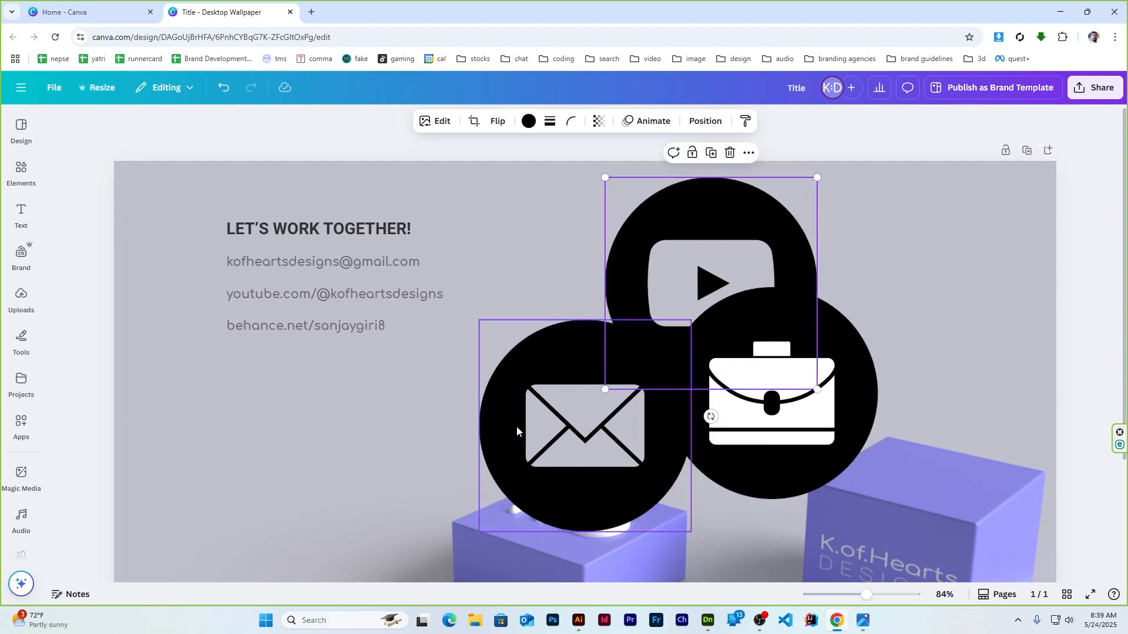
{"action": "left_click_drag", "start_coordinate": [516, 431], "coordinate": [486, 438]}
Try adding another briefcase graphic from the portfolio results, then undo it
{"action": "left_click", "coordinate": [682, 234], "text": "shift"}
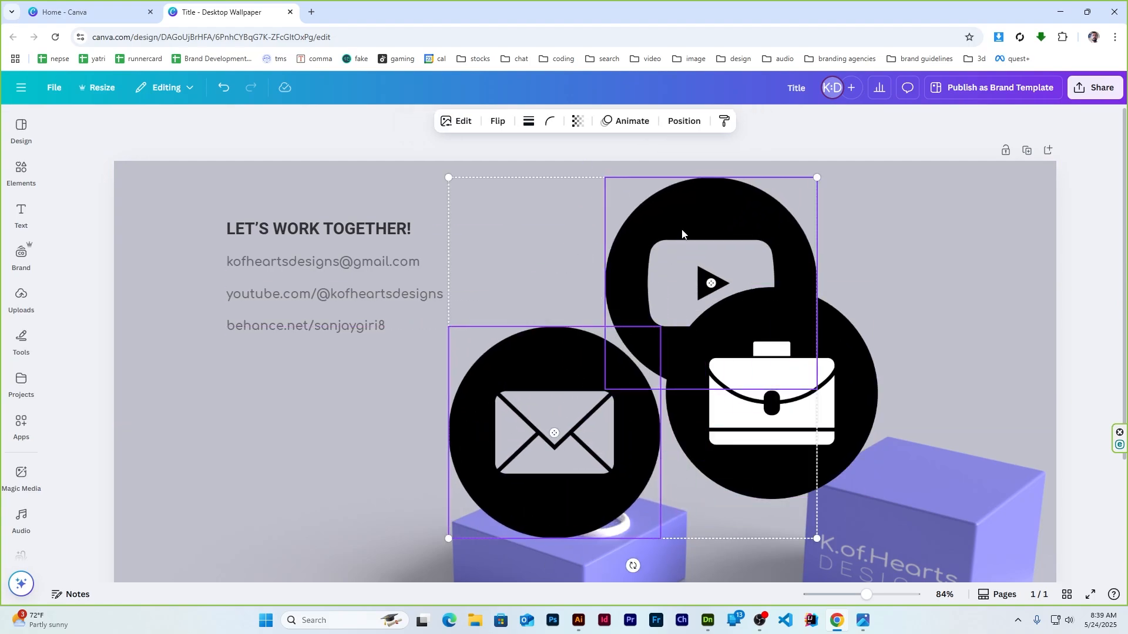
{"action": "left_click", "coordinate": [156, 266]}
{"action": "left_click", "coordinate": [30, 170]}
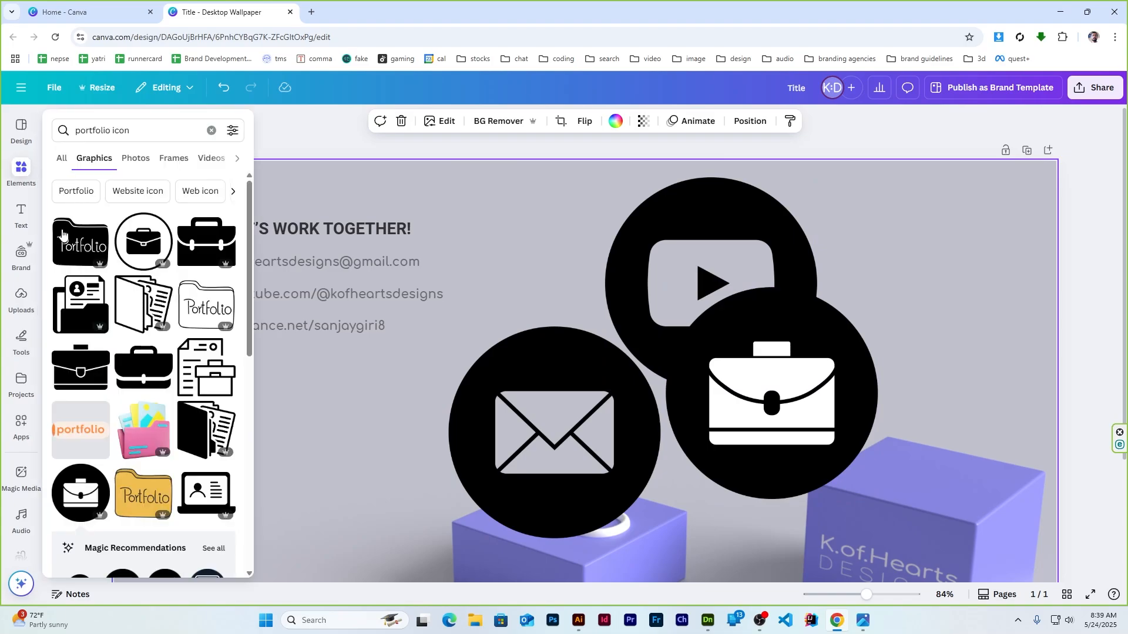
{"action": "scroll", "coordinate": [130, 348], "scroll_direction": "down", "scroll_amount": 4}
{"action": "left_click", "coordinate": [77, 312]}
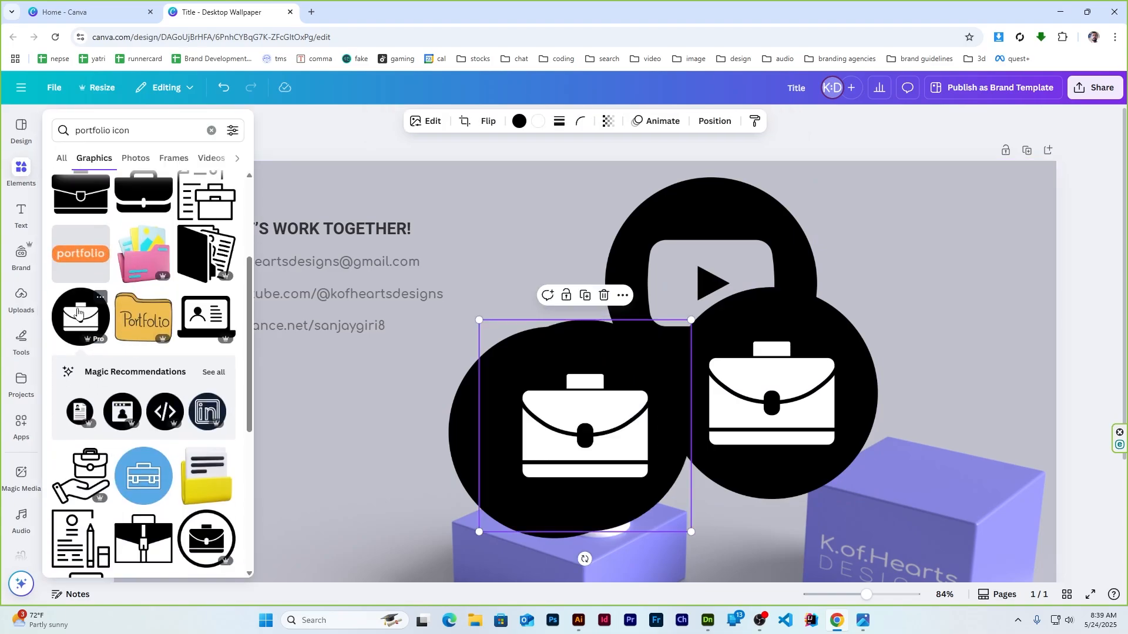
{"action": "key", "text": "ctrl+z"}
{"action": "scroll", "coordinate": [77, 313], "scroll_direction": "up", "scroll_amount": 4}
{"action": "scroll", "coordinate": [78, 313], "scroll_direction": "down", "scroll_amount": 8}
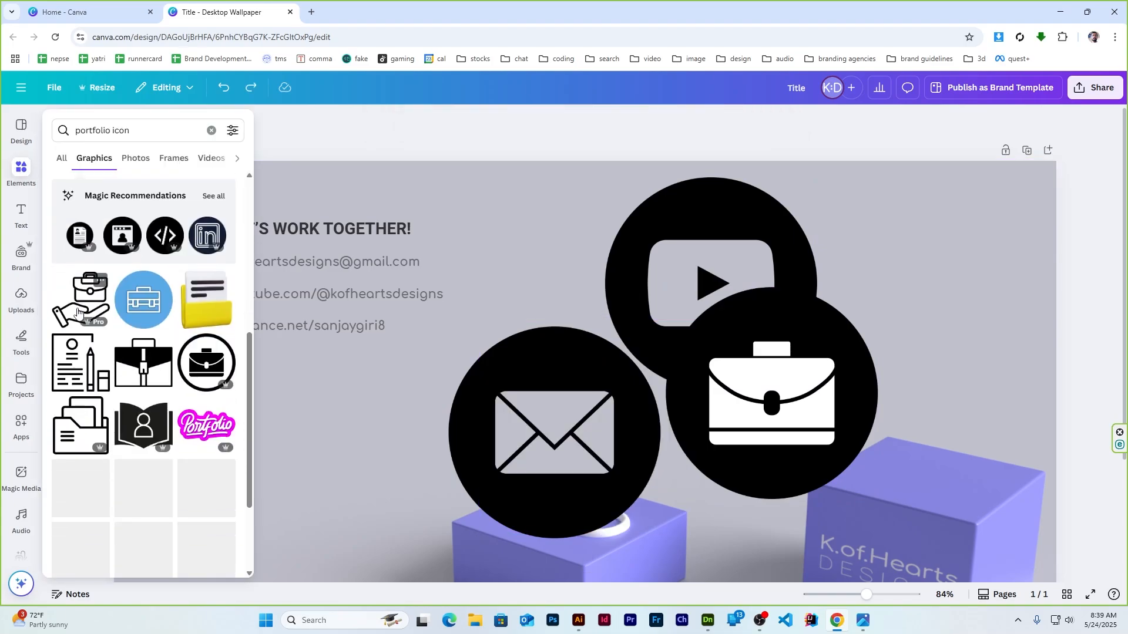
{"action": "scroll", "coordinate": [132, 350], "scroll_direction": "up", "scroll_amount": 5}
{"action": "scroll", "coordinate": [132, 351], "scroll_direction": "up", "scroll_amount": 4}
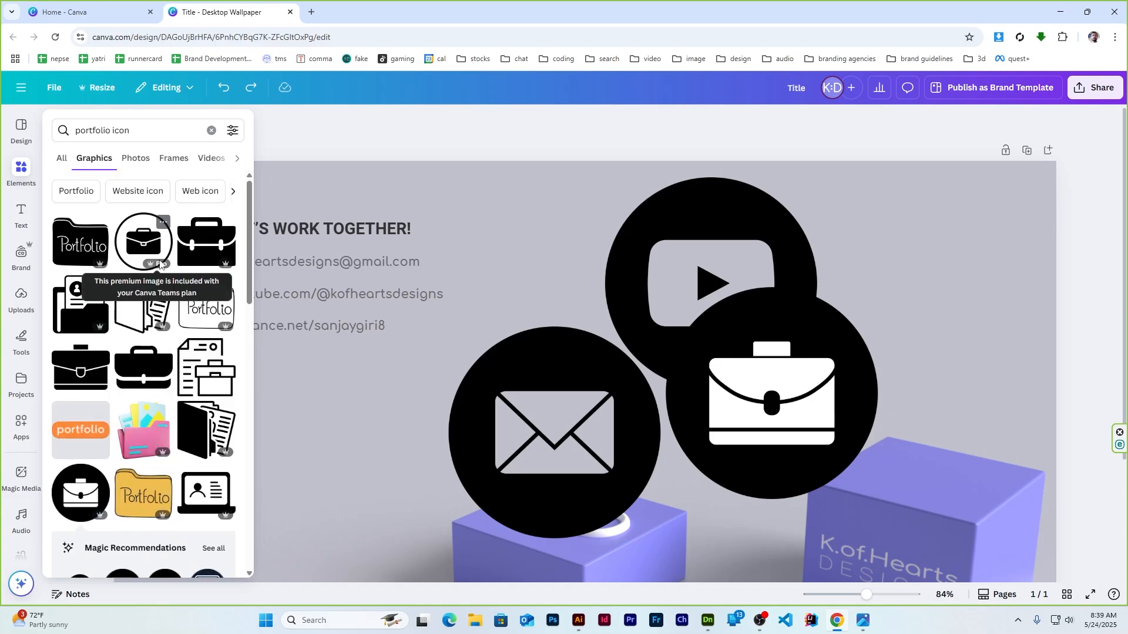
{"action": "left_click", "coordinate": [1103, 276]}
Select the mail, briefcase and YouTube icons and align their middles
{"action": "left_click", "coordinate": [559, 425]}
{"action": "left_click", "coordinate": [771, 411], "text": "shift"}
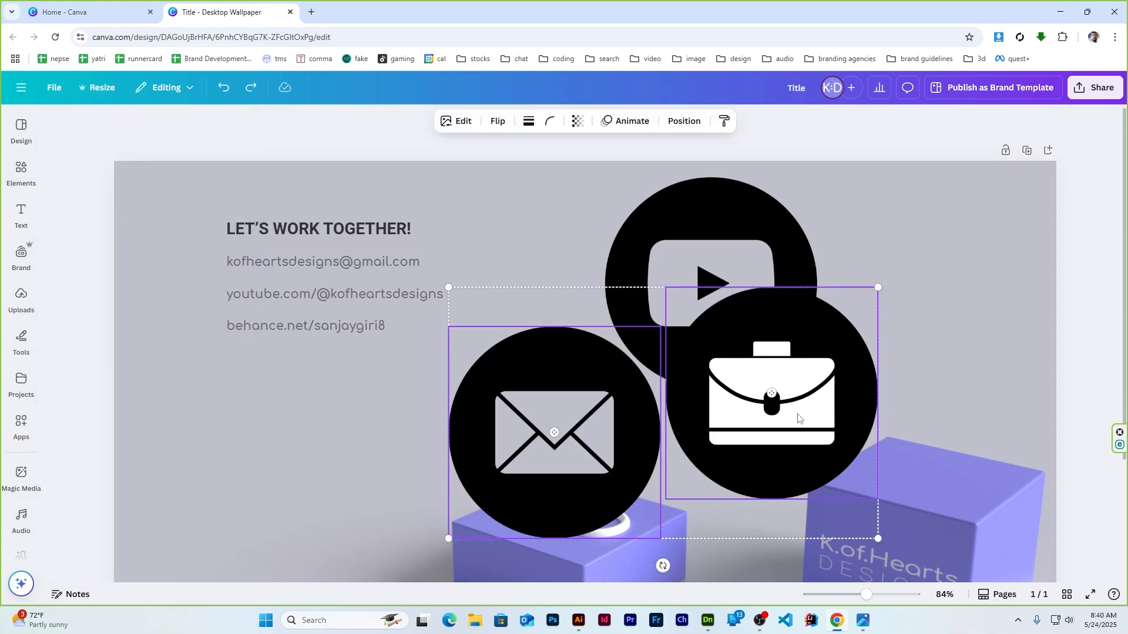
{"action": "left_click", "coordinate": [712, 235], "text": "shift"}
{"action": "left_click", "coordinate": [660, 121]}
{"action": "left_click", "coordinate": [96, 299]}
Centre-align the icons, shrink them beside the email line, and duplicate one below
{"action": "left_click", "coordinate": [177, 299]}
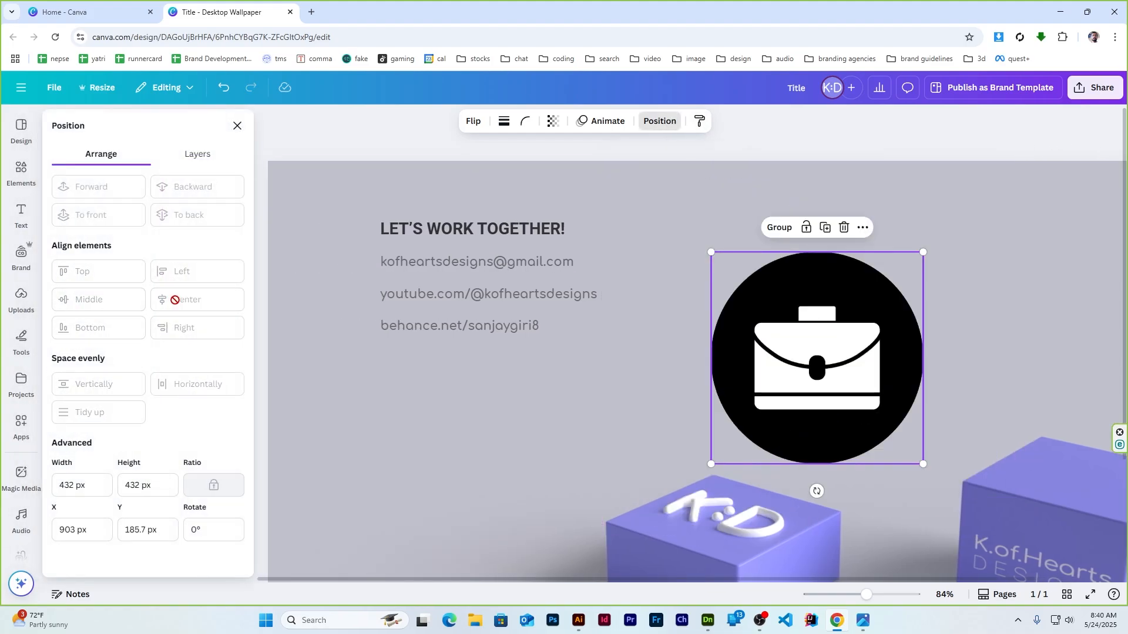
{"action": "left_click_drag", "start_coordinate": [924, 250], "coordinate": [345, 262]}
{"action": "left_click", "coordinate": [238, 126]}
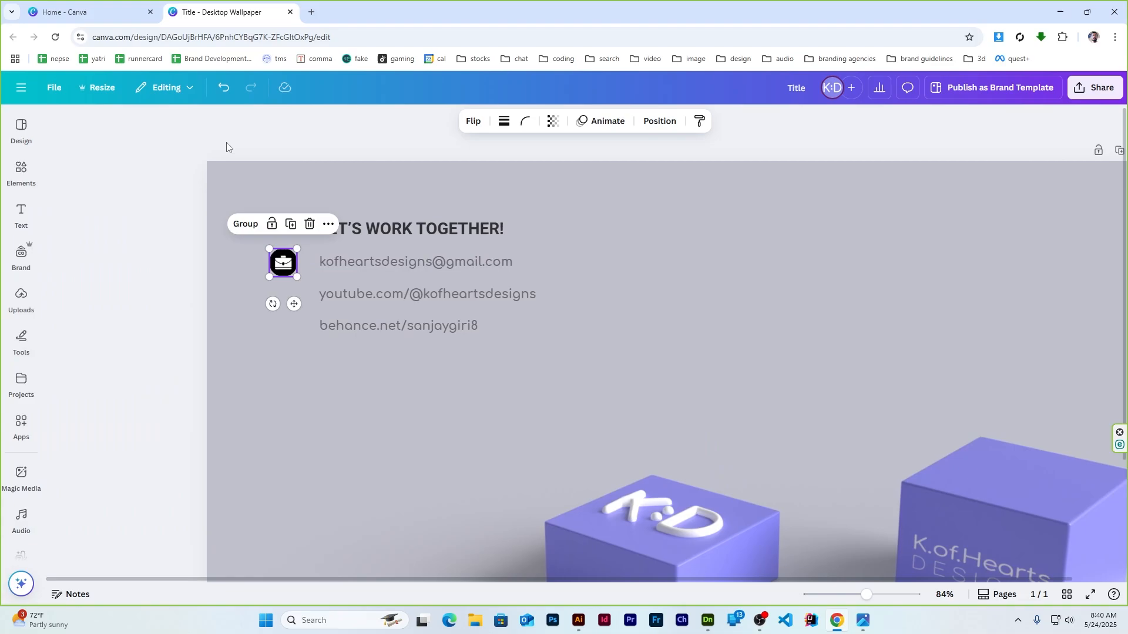
{"action": "left_click", "coordinate": [189, 270]}
{"action": "key", "text": "ctrl+d"}
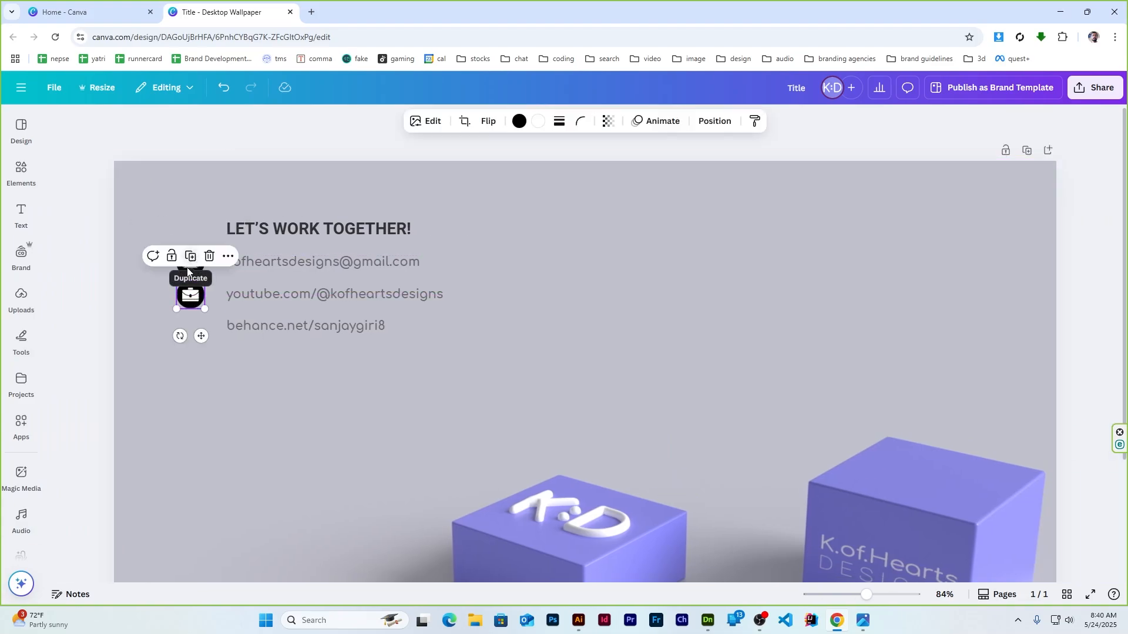
{"action": "left_click_drag", "start_coordinate": [189, 271], "coordinate": [190, 342]}
{"action": "left_click", "coordinate": [218, 126]}
Align the three stacked icons by their middles and shrink them to 42 px
{"action": "scroll", "coordinate": [149, 270], "scroll_direction": "up", "scroll_amount": 2, "text": "ctrl"}
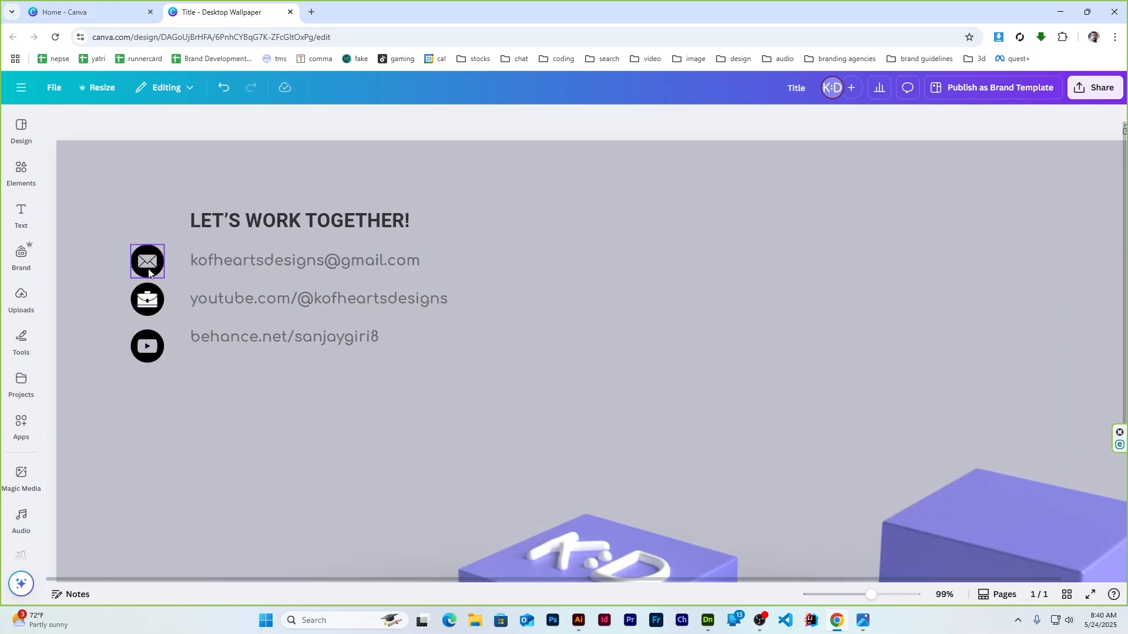
{"action": "left_click", "coordinate": [144, 271]}
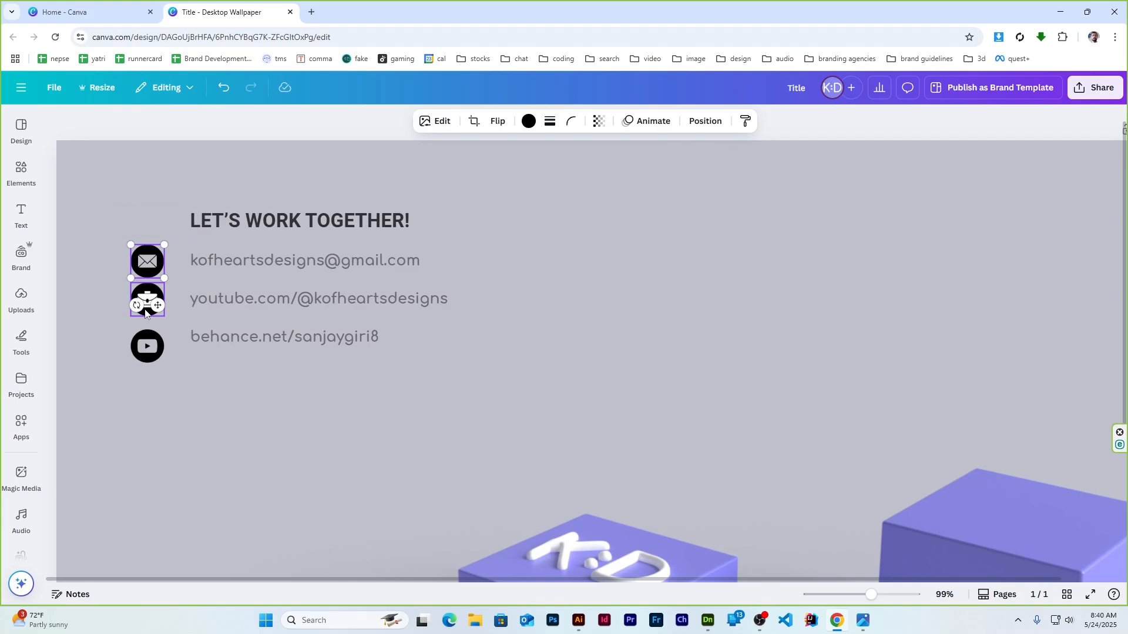
{"action": "left_click", "coordinate": [145, 312], "text": "shift"}
{"action": "left_click", "coordinate": [147, 347], "text": "shift"}
{"action": "left_click", "coordinate": [661, 121]}
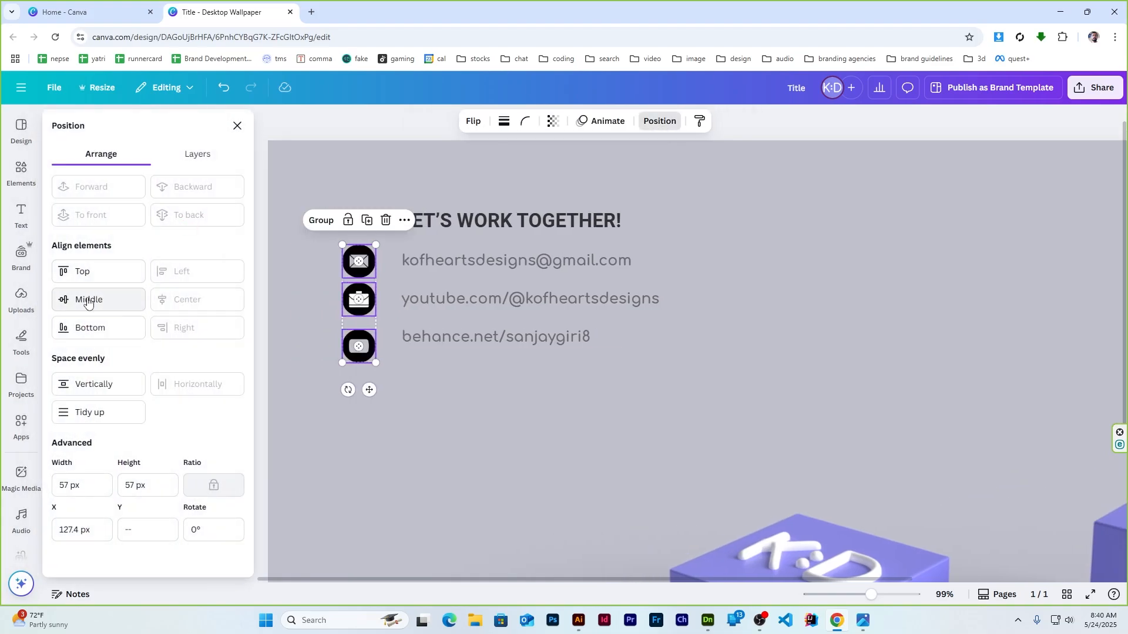
{"action": "left_click", "coordinate": [87, 300]}
{"action": "mouse_move", "coordinate": [376, 288]}
{"action": "left_mouse_down"}
{"action": "mouse_move", "coordinate": [365, 293]}
{"action": "mouse_move", "coordinate": [367, 270]}
{"action": "left_mouse_up"}
{"action": "left_click", "coordinate": [237, 126]}
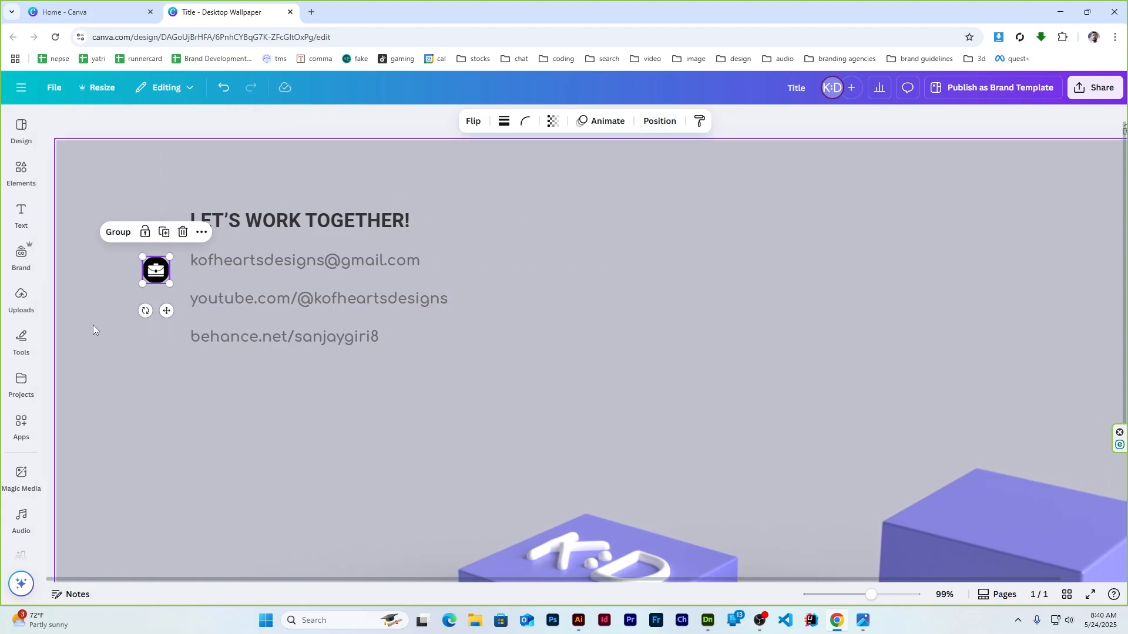
{"action": "left_click", "coordinate": [93, 325]}
Place the mail, YouTube and briefcase icons beside the email, YouTube and Behance lines
{"action": "left_click_drag", "start_coordinate": [163, 275], "coordinate": [163, 318]}
{"action": "left_click_drag", "start_coordinate": [151, 261], "coordinate": [157, 350]}
{"action": "left_click", "coordinate": [193, 394]}
{"action": "left_click_drag", "start_coordinate": [151, 273], "coordinate": [154, 265]}
{"action": "left_click_drag", "start_coordinate": [156, 320], "coordinate": [120, 401]}
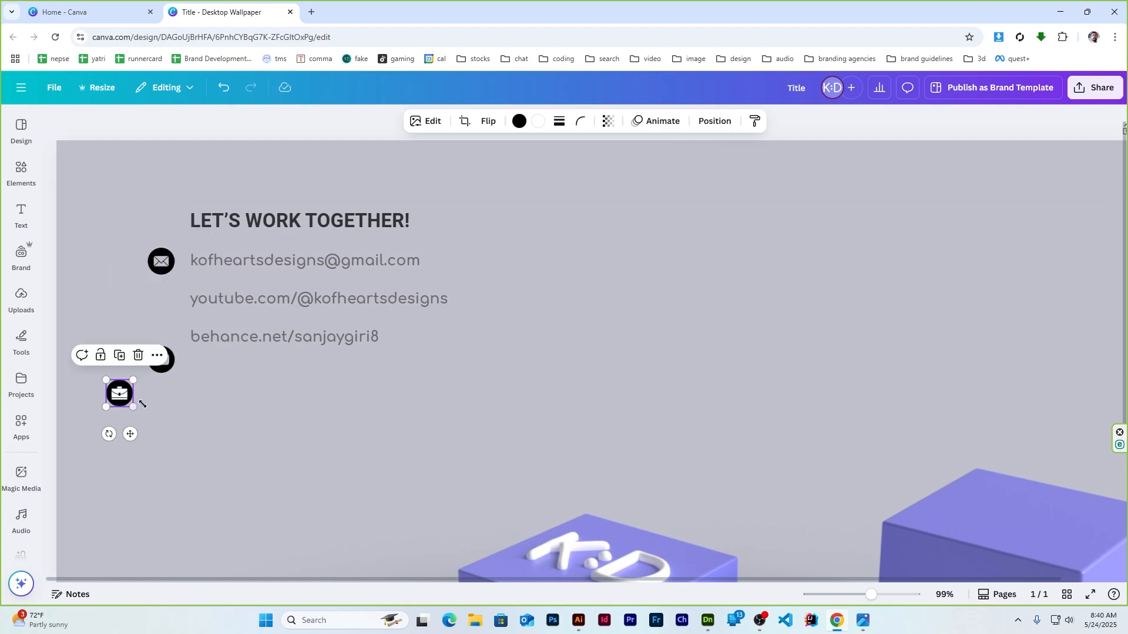
{"action": "left_click_drag", "start_coordinate": [162, 367], "coordinate": [161, 310]}
{"action": "left_click_drag", "start_coordinate": [115, 398], "coordinate": [152, 350]}
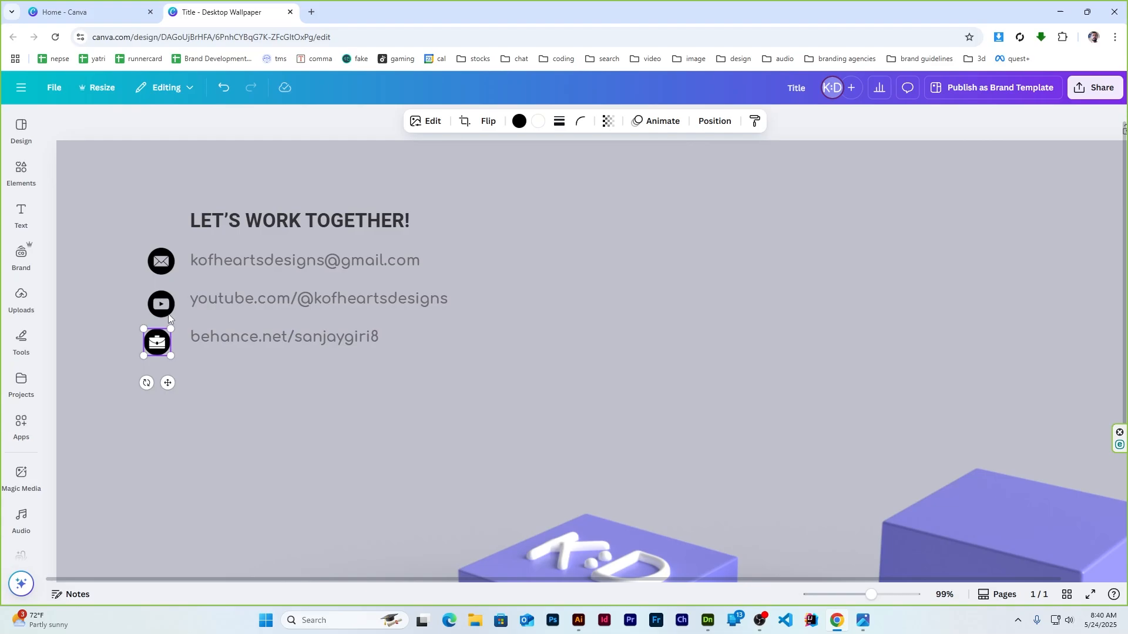
{"action": "left_click", "coordinate": [162, 263]}
{"action": "left_click", "coordinate": [160, 305], "text": "shift"}
Centre the three icons in one column and space them evenly vertically
{"action": "left_click", "coordinate": [157, 341], "text": "shift"}
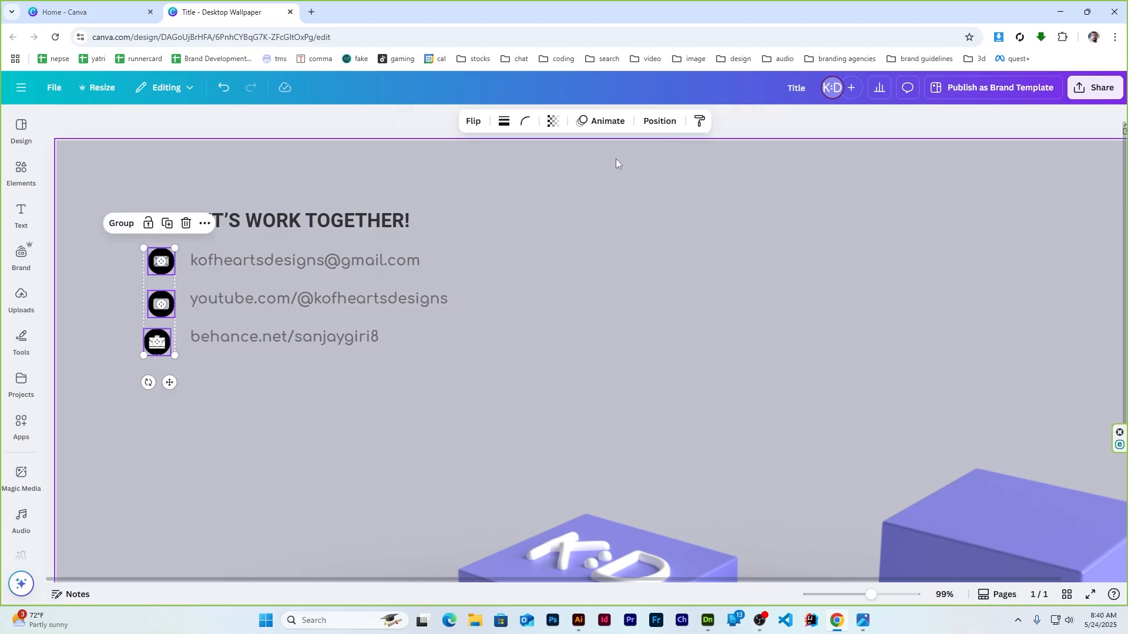
{"action": "left_click", "coordinate": [659, 121]}
{"action": "left_click", "coordinate": [189, 302]}
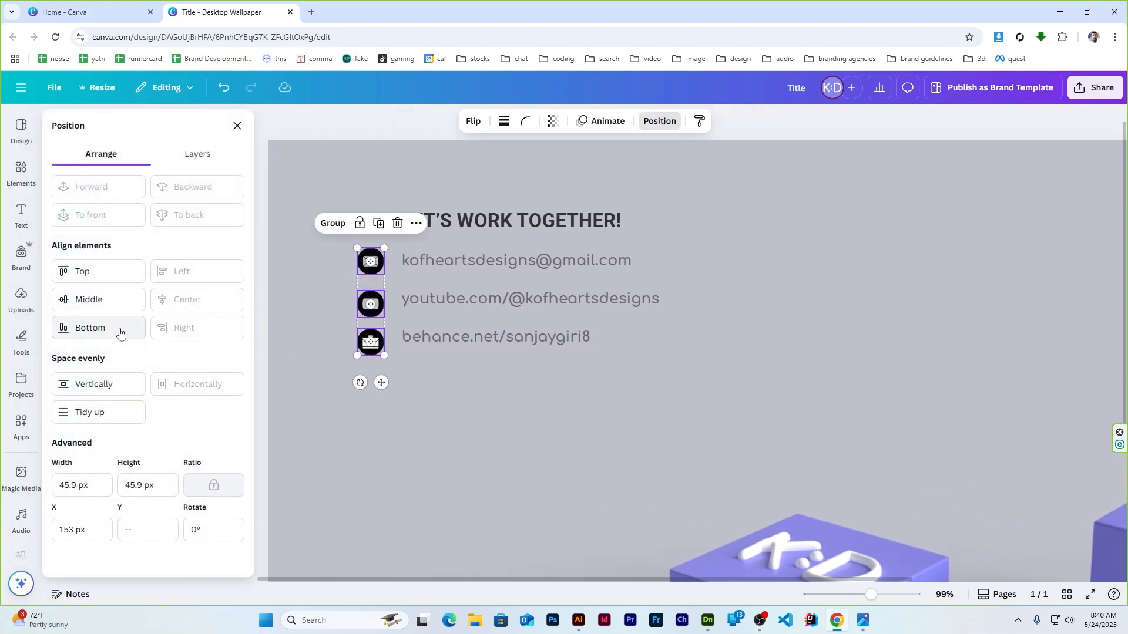
{"action": "left_click", "coordinate": [101, 385]}
{"action": "left_click", "coordinate": [237, 126]}
{"action": "left_click", "coordinate": [215, 287]}
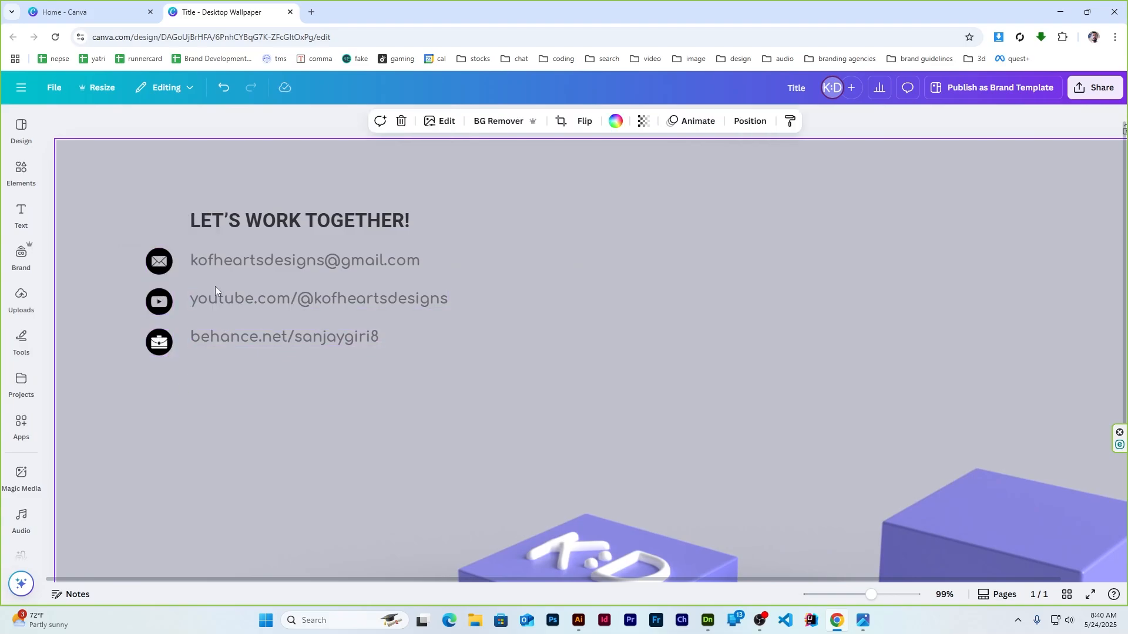
Group the mail icon with the email line
{"action": "left_click", "coordinate": [159, 261]}
{"action": "left_click", "coordinate": [305, 260], "text": "shift"}
{"action": "left_click", "coordinate": [851, 122]}
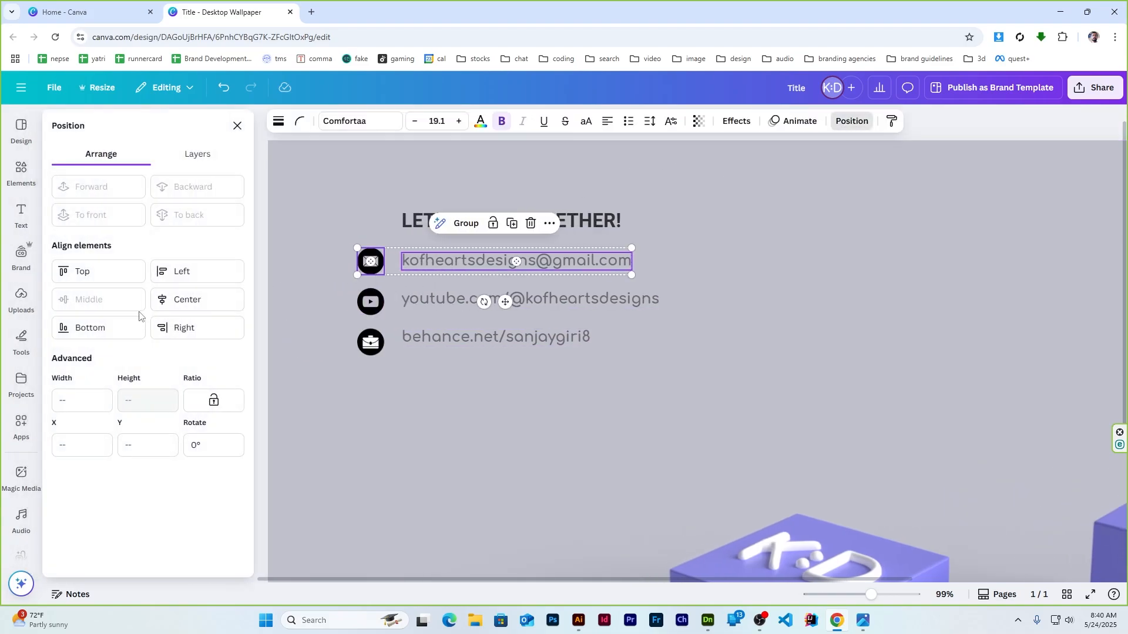
{"action": "left_click", "coordinate": [343, 262]}
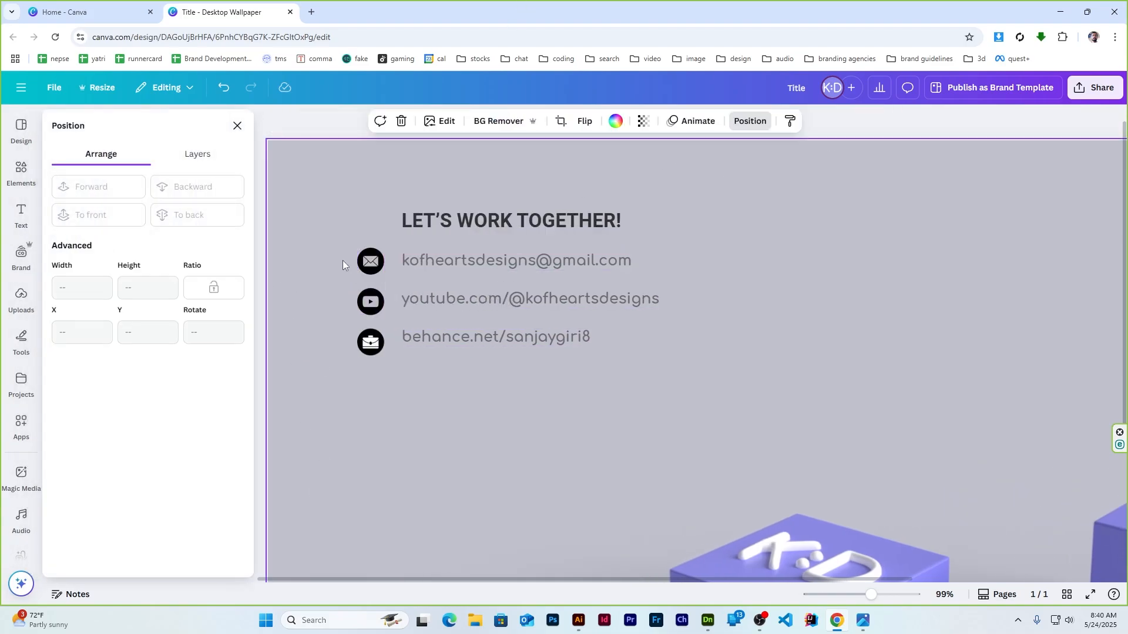
{"action": "left_click", "coordinate": [371, 261]}
{"action": "left_click", "coordinate": [449, 258], "text": "shift"}
{"action": "key", "text": "ctrl+g"}
Middle-align and group the YouTube and briefcase icons with their link lines
{"action": "left_click", "coordinate": [372, 302]}
{"action": "left_click", "coordinate": [430, 299], "text": "shift"}
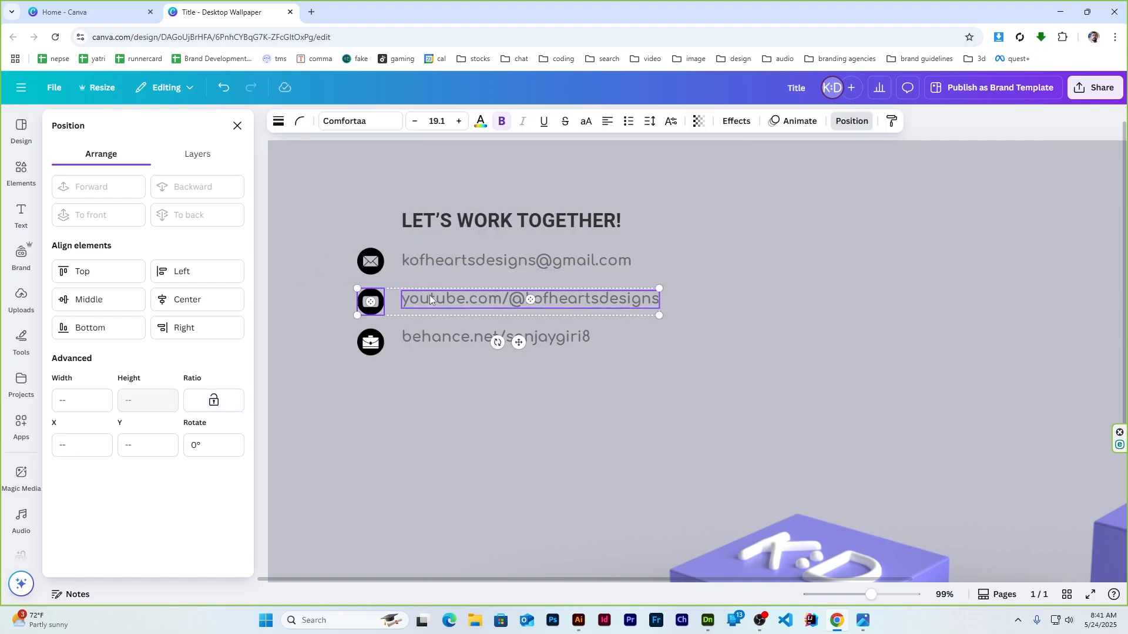
{"action": "left_click", "coordinate": [100, 297]}
{"action": "key", "text": "ctrl+g"}
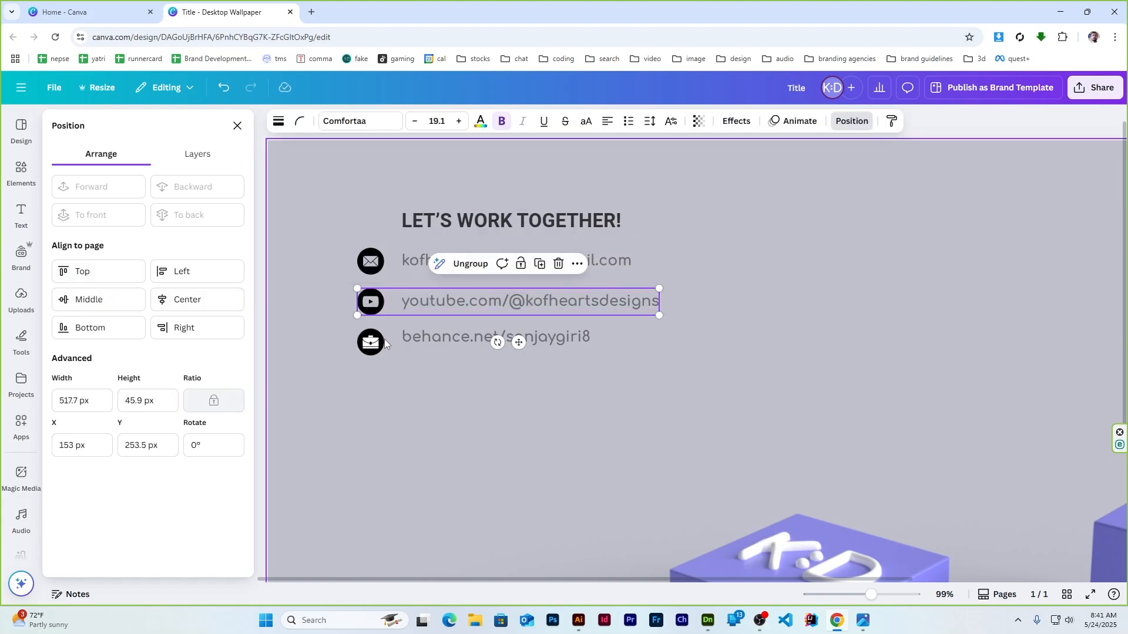
{"action": "left_click", "coordinate": [371, 342]}
{"action": "left_click", "coordinate": [432, 336], "text": "shift"}
{"action": "left_click", "coordinate": [100, 300]}
{"action": "key", "text": "ctrl+g"}
Tidy up the spacing of the heading and three rows, then select them all
{"action": "left_click", "coordinate": [568, 309], "text": "shift"}
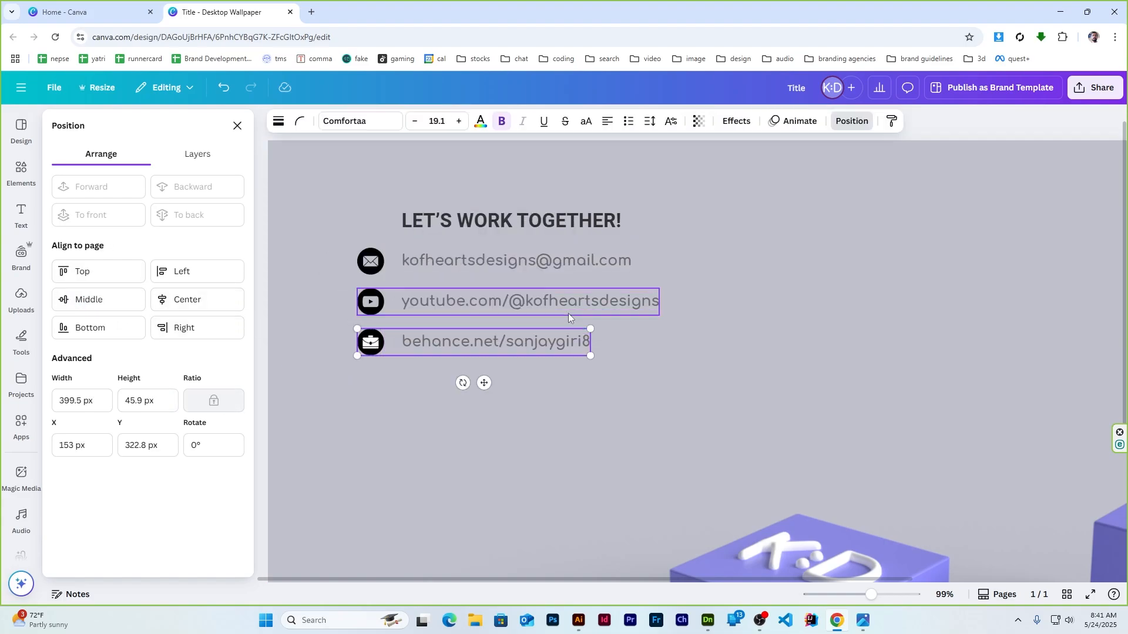
{"action": "left_click", "coordinate": [552, 260], "text": "shift"}
{"action": "left_click", "coordinate": [596, 221], "text": "shift"}
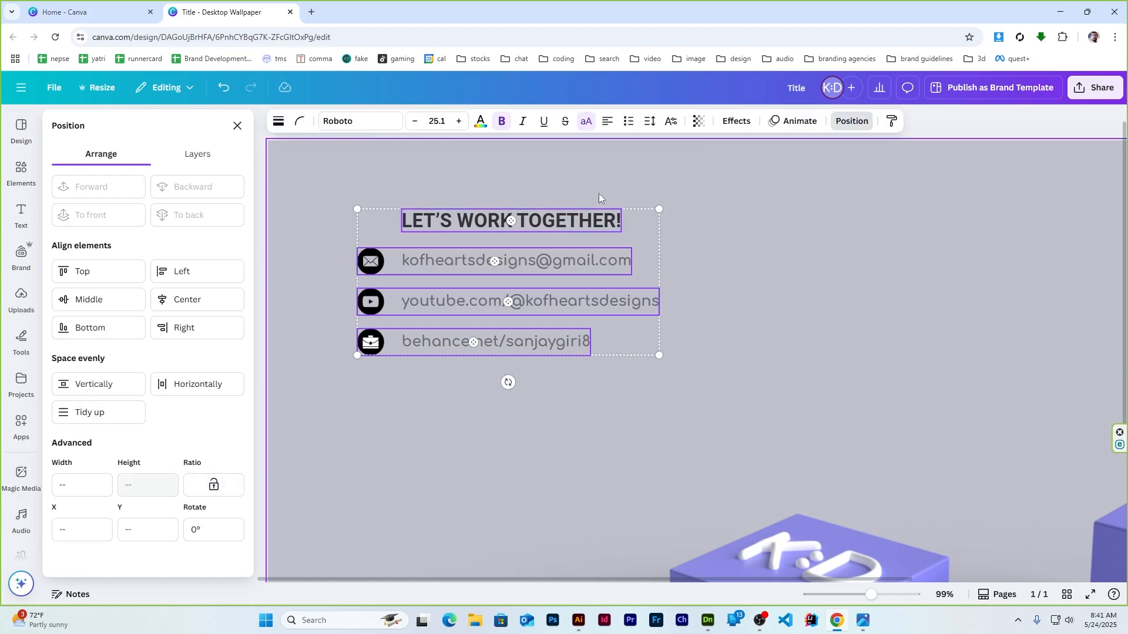
{"action": "left_click", "coordinate": [91, 411]}
{"action": "left_click", "coordinate": [238, 125]}
{"action": "left_click", "coordinate": [65, 298]}
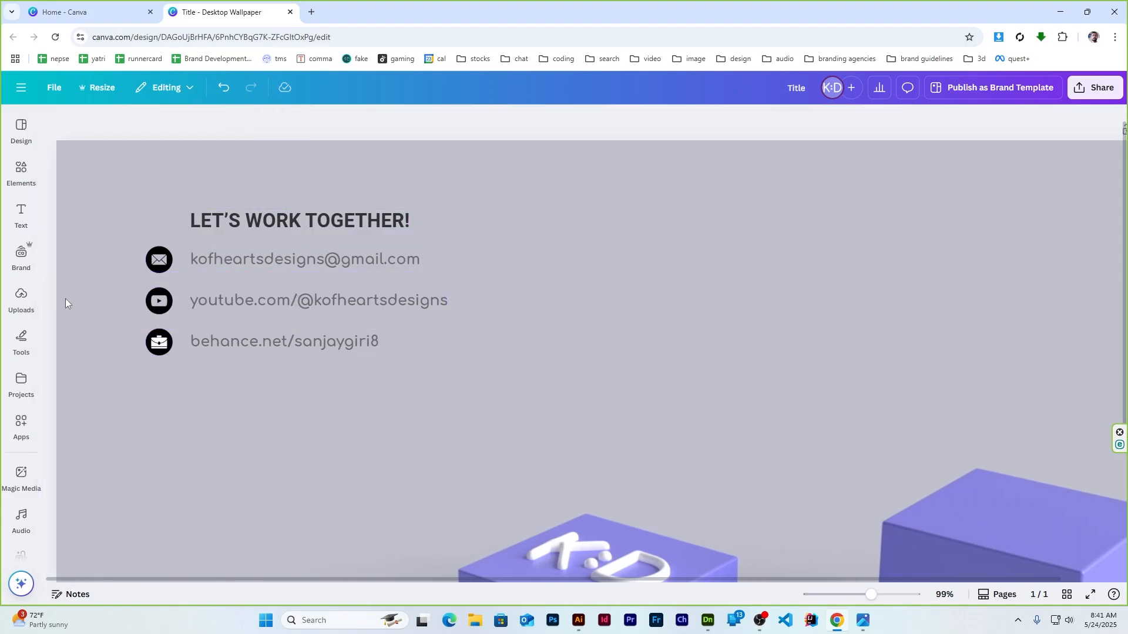
{"action": "left_click_drag", "start_coordinate": [241, 382], "coordinate": [315, 219]}
Group the contact block, shrink it into the upper-left, and preview full screen
{"action": "key", "text": "ctrl+g"}
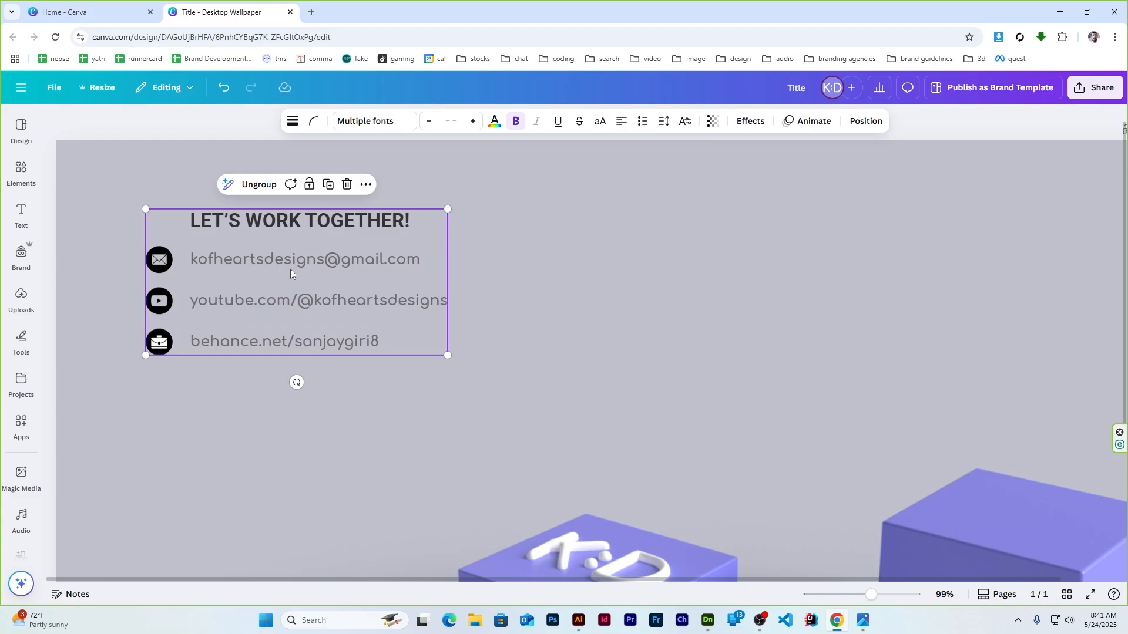
{"action": "scroll", "coordinate": [290, 269], "scroll_direction": "down", "scroll_amount": 3, "text": "ctrl"}
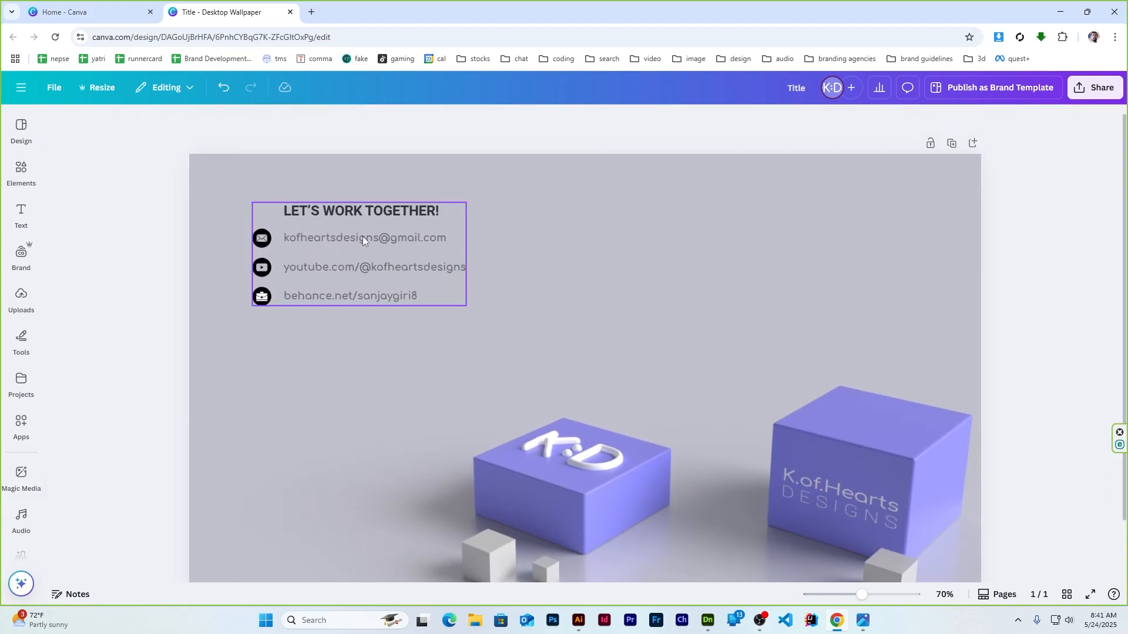
{"action": "left_click", "coordinate": [362, 238]}
{"action": "left_click_drag", "start_coordinate": [465, 202], "coordinate": [418, 225]}
{"action": "left_click_drag", "start_coordinate": [325, 277], "coordinate": [311, 254]}
{"action": "left_click", "coordinate": [989, 347]}
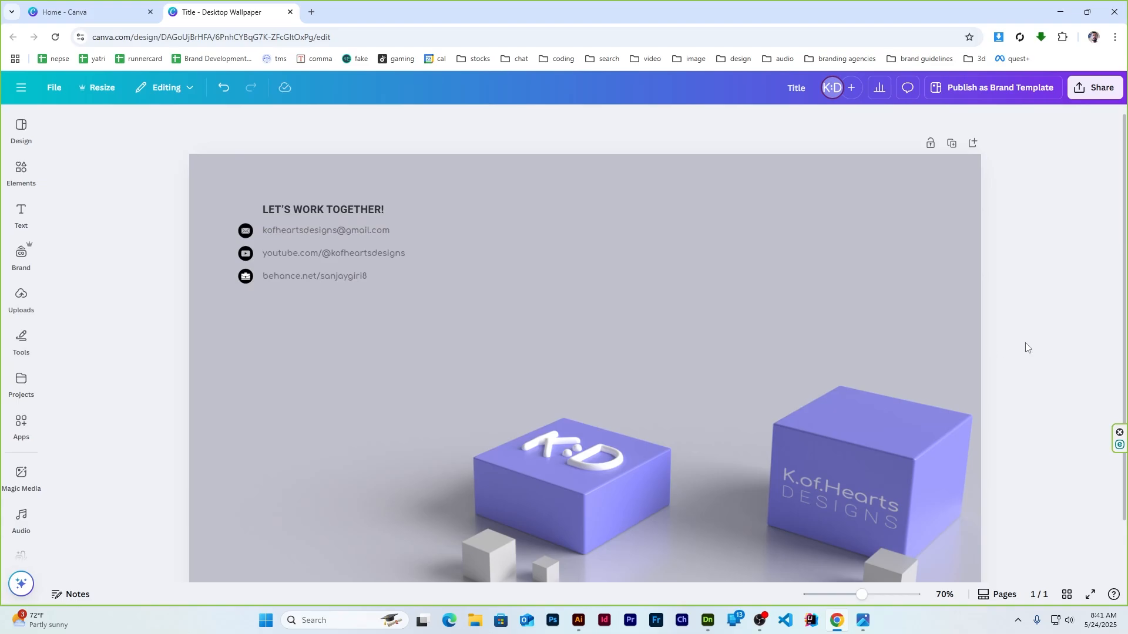
{"action": "scroll", "coordinate": [1025, 346], "scroll_direction": "down", "scroll_amount": 2}
{"action": "scroll", "coordinate": [1025, 346], "scroll_direction": "up", "scroll_amount": 2}
{"action": "scroll", "coordinate": [1025, 345], "scroll_direction": "down", "scroll_amount": 2}
{"action": "left_click", "coordinate": [1091, 595]}
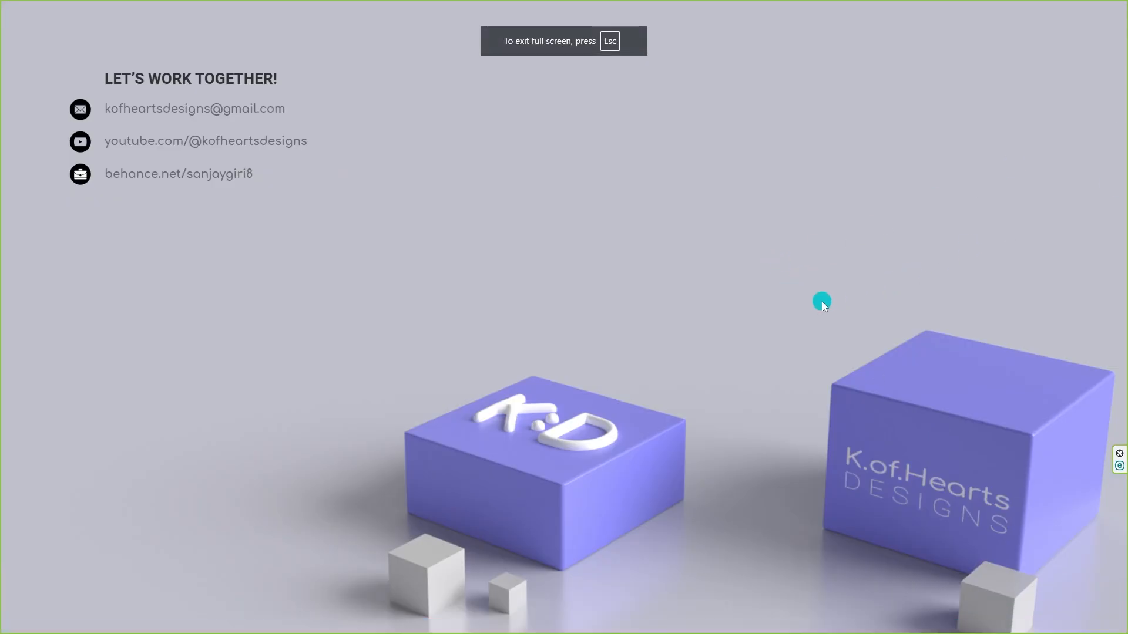
{"action": "key", "text": "Escape"}
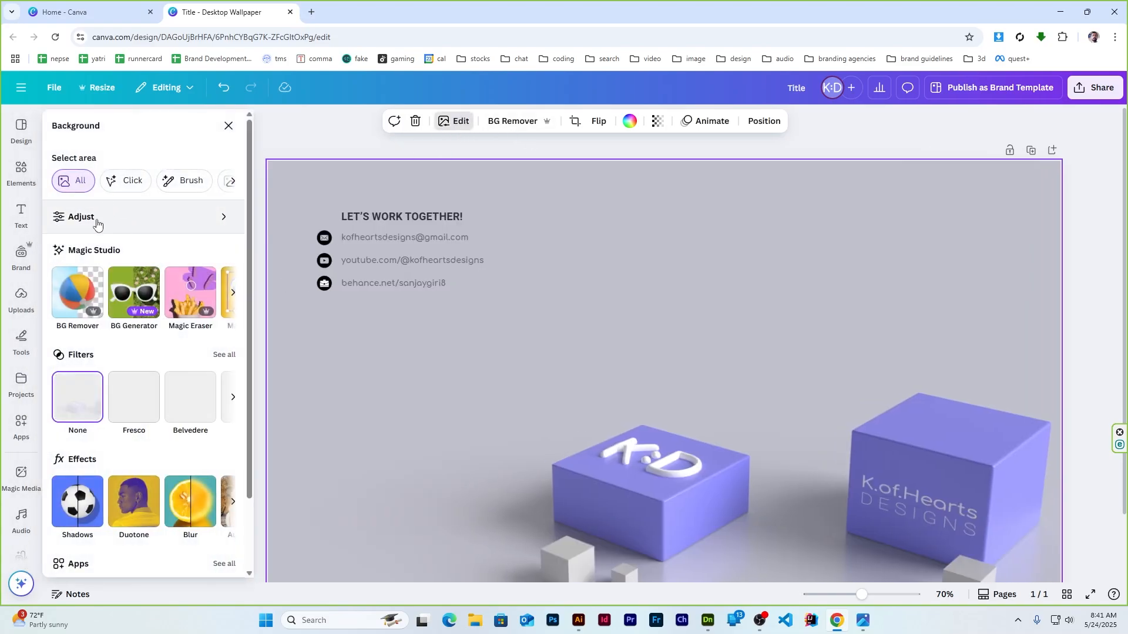
Raise the background render's brightness to 16 and preview the wallpaper again
{"action": "left_click", "coordinate": [94, 219]}
{"action": "left_click_drag", "start_coordinate": [128, 401], "coordinate": [151, 403]}
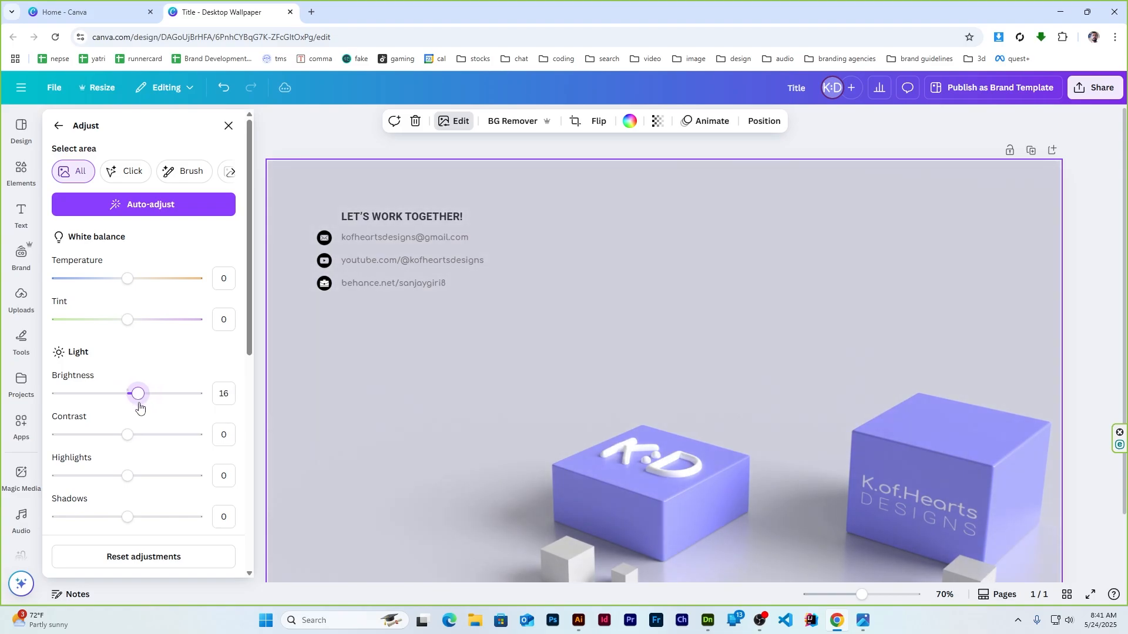
{"action": "left_click", "coordinate": [229, 126]}
{"action": "left_click", "coordinate": [112, 259]}
{"action": "scroll", "coordinate": [205, 323], "scroll_direction": "down", "scroll_amount": 2}
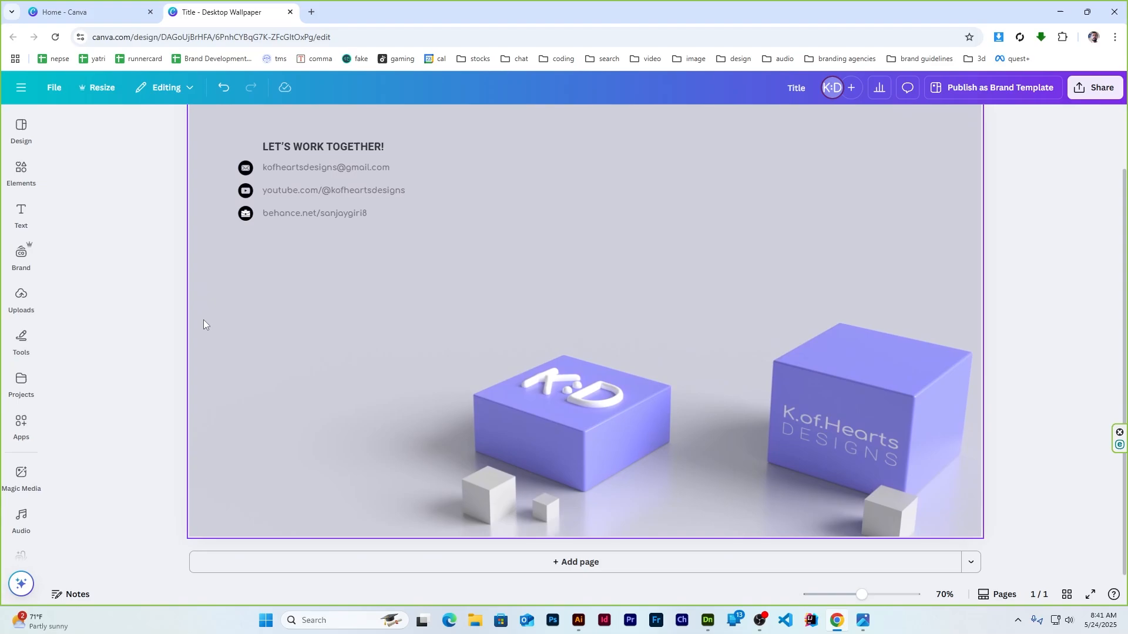
{"action": "scroll", "coordinate": [205, 323], "scroll_direction": "up", "scroll_amount": 2}
{"action": "left_click", "coordinate": [1089, 595]}
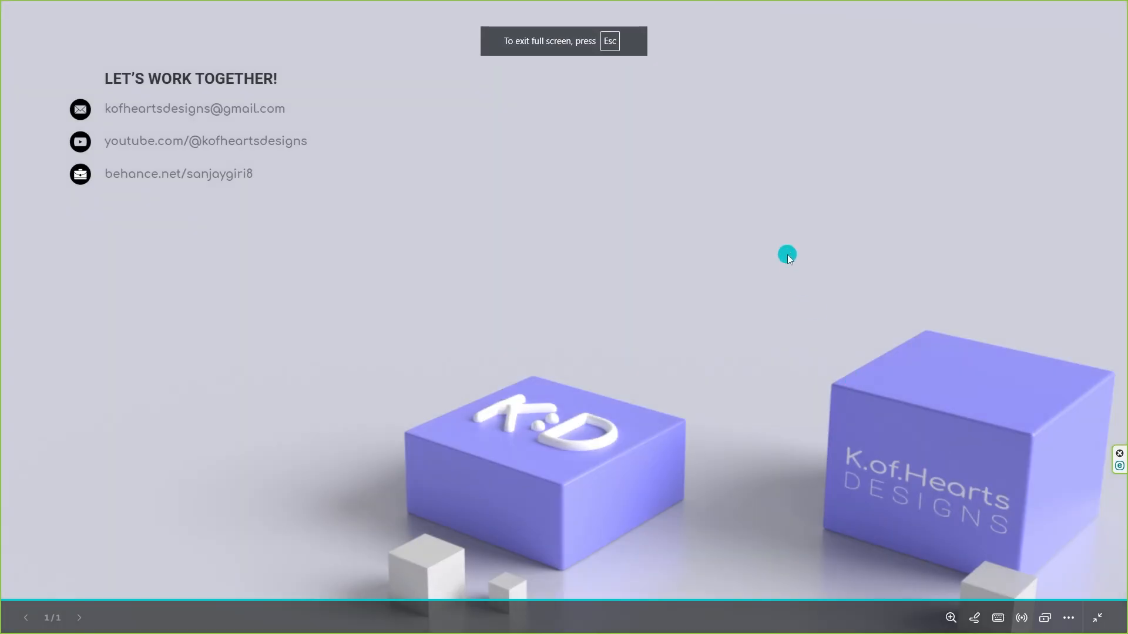
{"action": "key", "text": "Escape"}
Download the wallpaper as a 1920 × 1080 PNG, then minimise the browser
{"action": "left_click", "coordinate": [54, 87]}
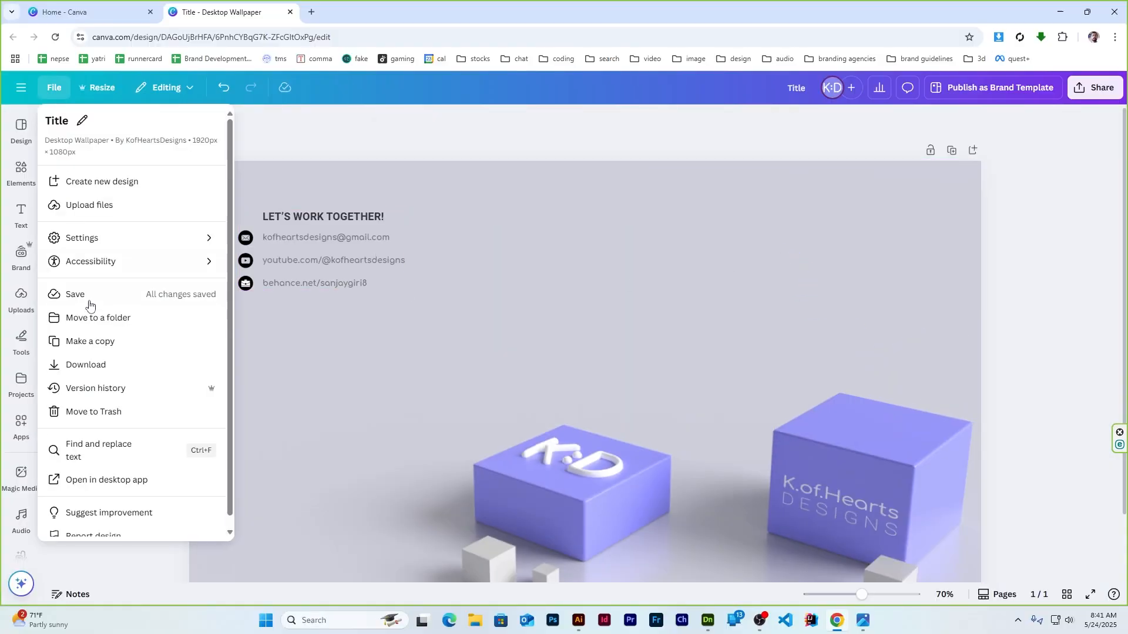
{"action": "left_click", "coordinate": [86, 364]}
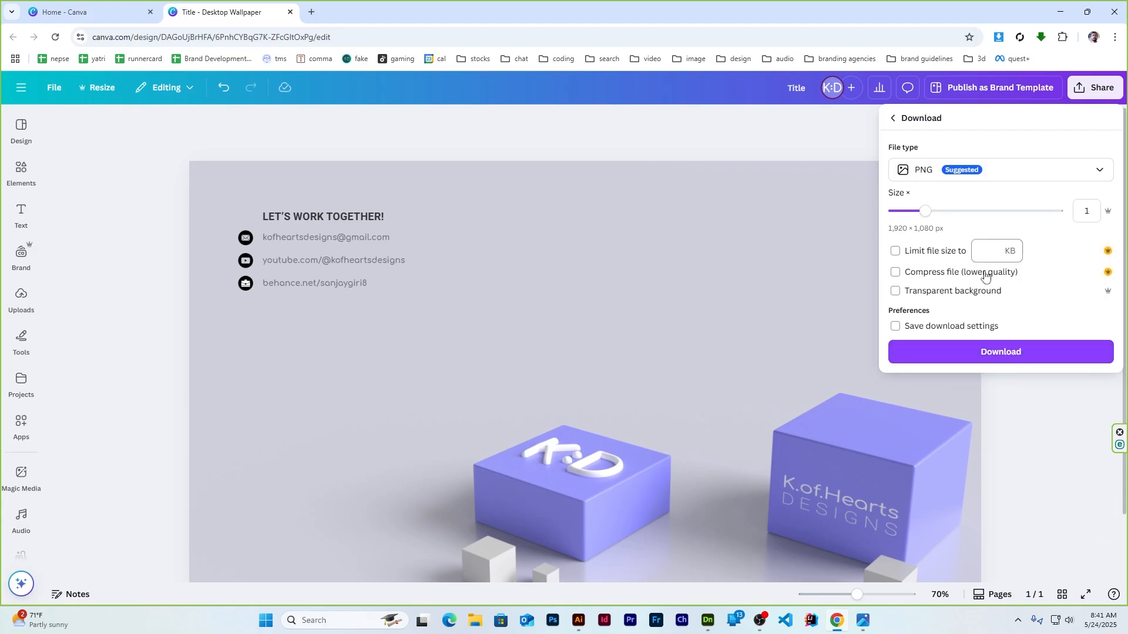
{"action": "left_click", "coordinate": [1006, 354]}
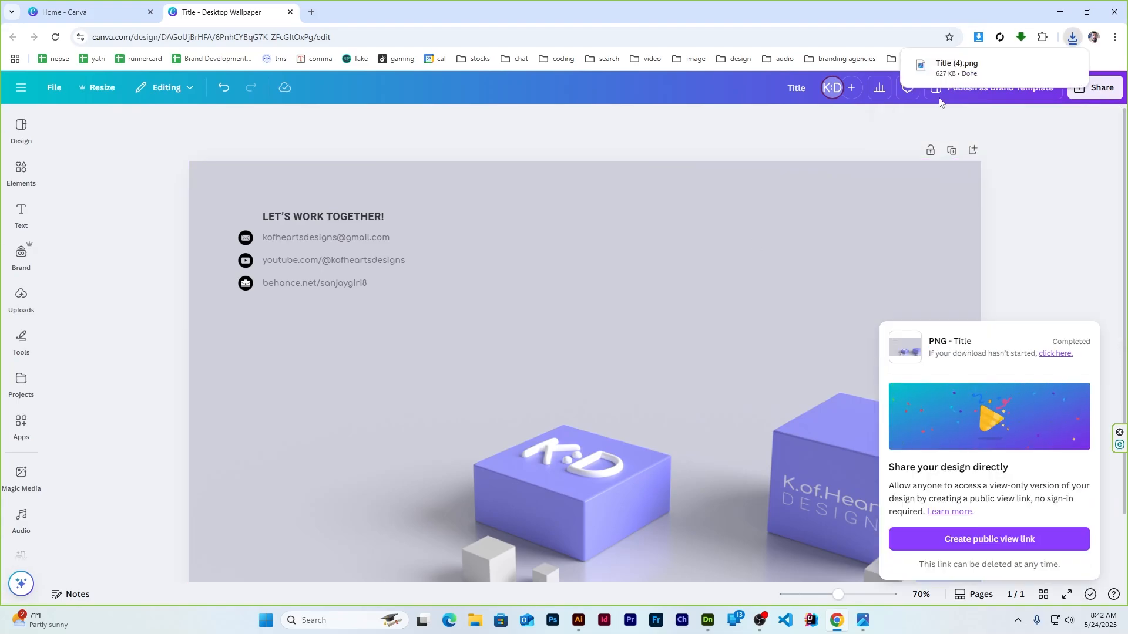
{"action": "left_click", "coordinate": [1056, 11]}
Set the downloaded wallpaper PNG as the Windows desktop background and refresh the desktop
{"action": "key", "text": "super+e"}
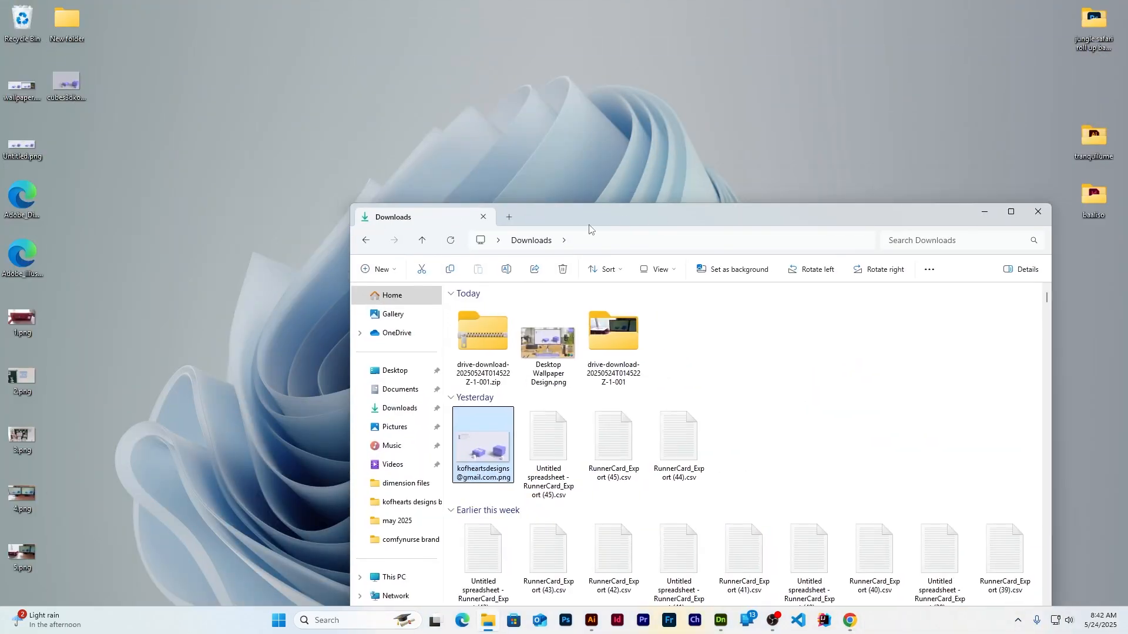
{"action": "double_click", "coordinate": [592, 223]}
{"action": "right_click", "coordinate": [141, 238]}
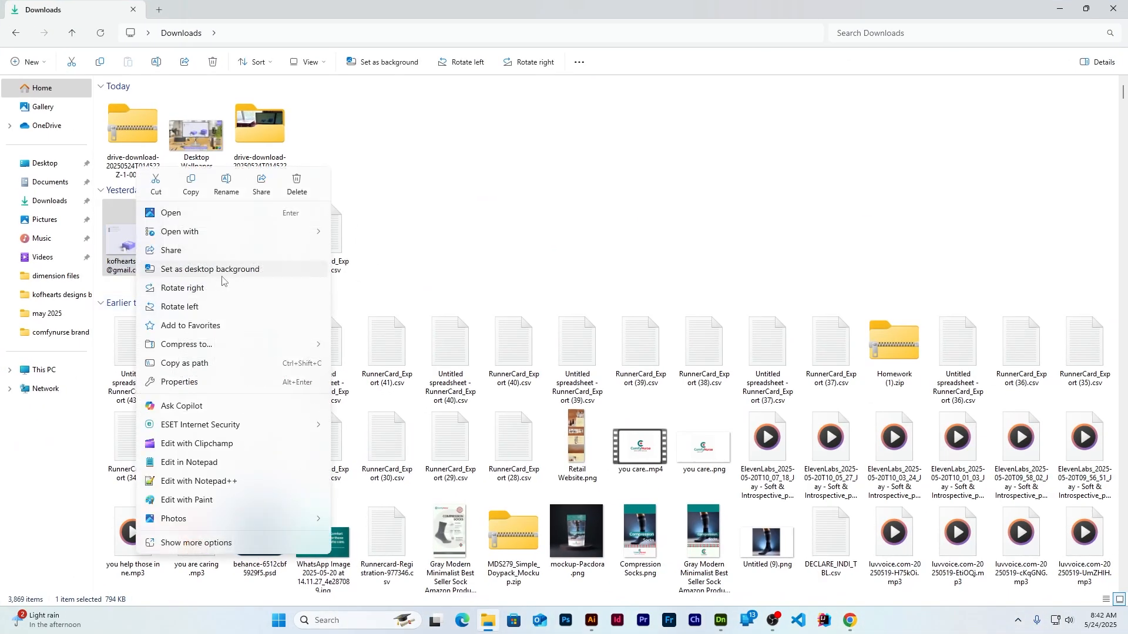
{"action": "left_click", "coordinate": [241, 269]}
{"action": "left_click", "coordinate": [1060, 8]}
{"action": "right_click", "coordinate": [528, 191]}
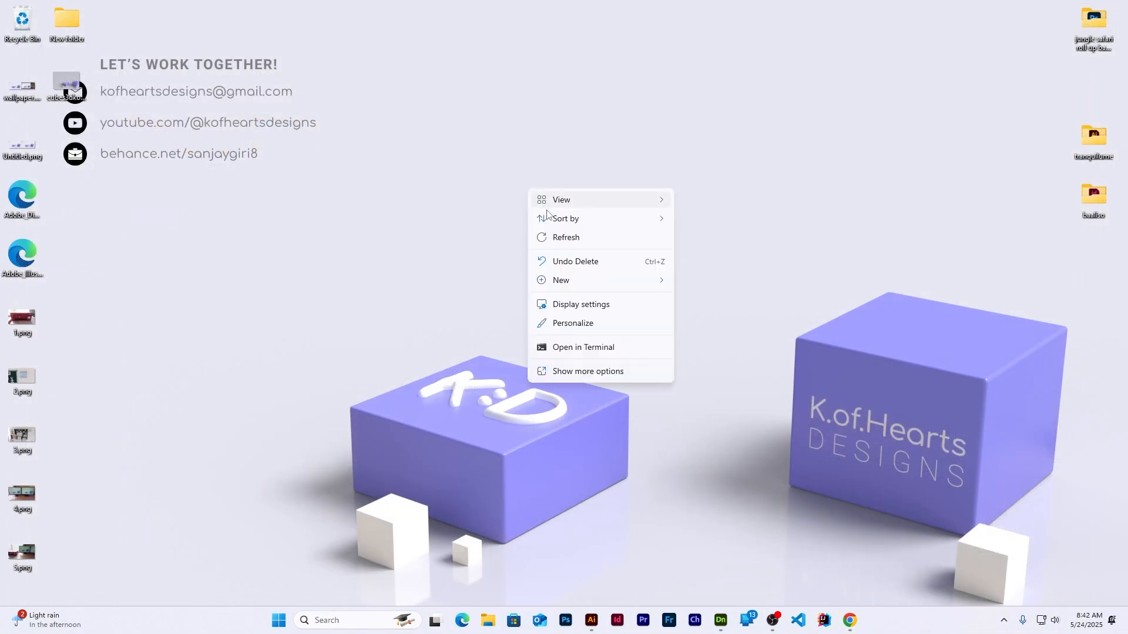
{"action": "left_click", "coordinate": [581, 238]}
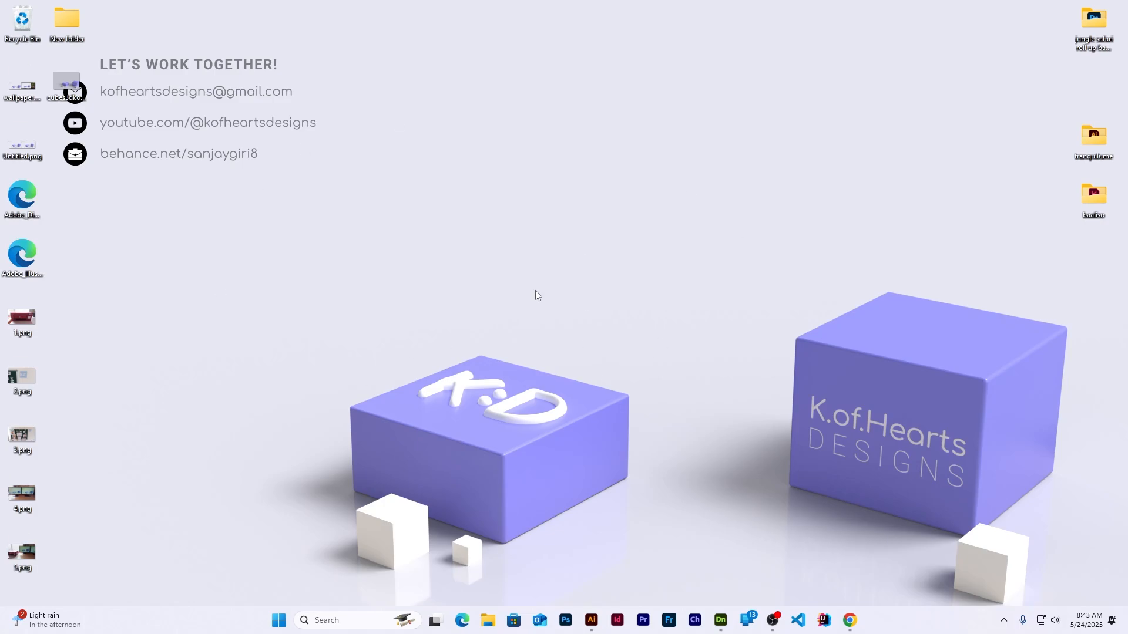